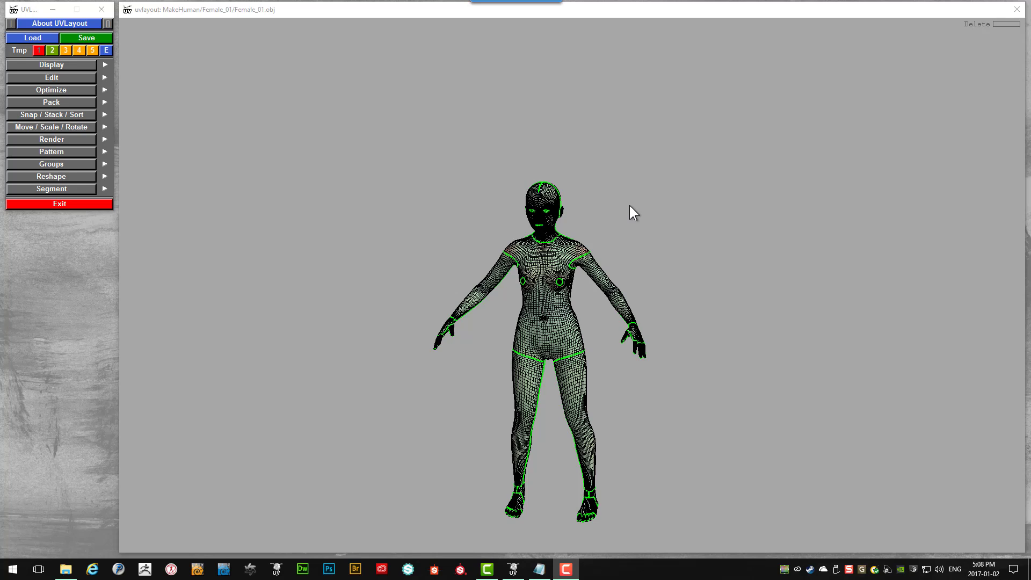
- Examine the seam lines and distortion colouring on the female model's head, neck and shoulders
left_click_drag(629, 204, 640, 195)
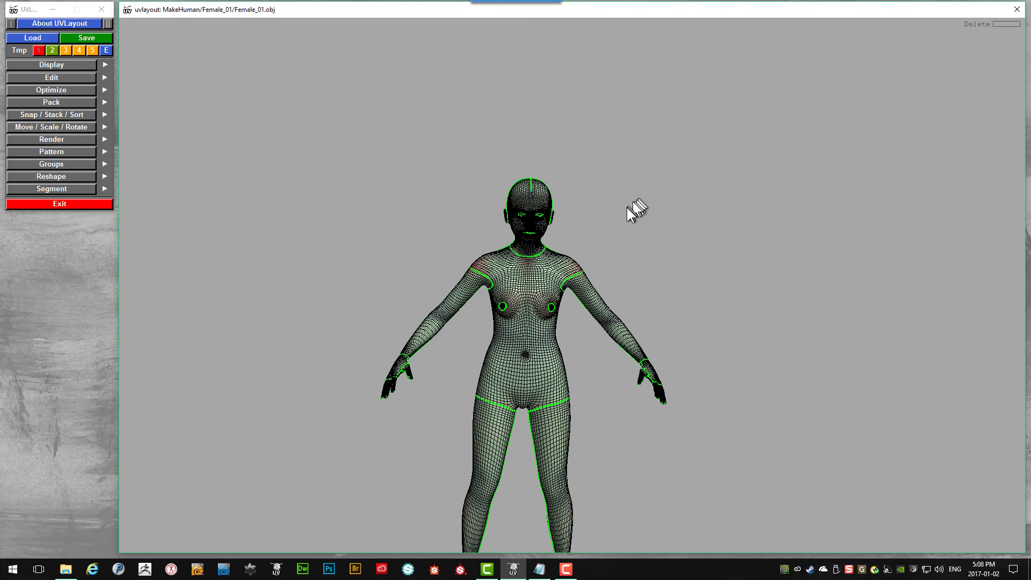
scroll(618, 212, "up", 2)
scroll(451, 225, "up", 4)
scroll(478, 231, "up", 8)
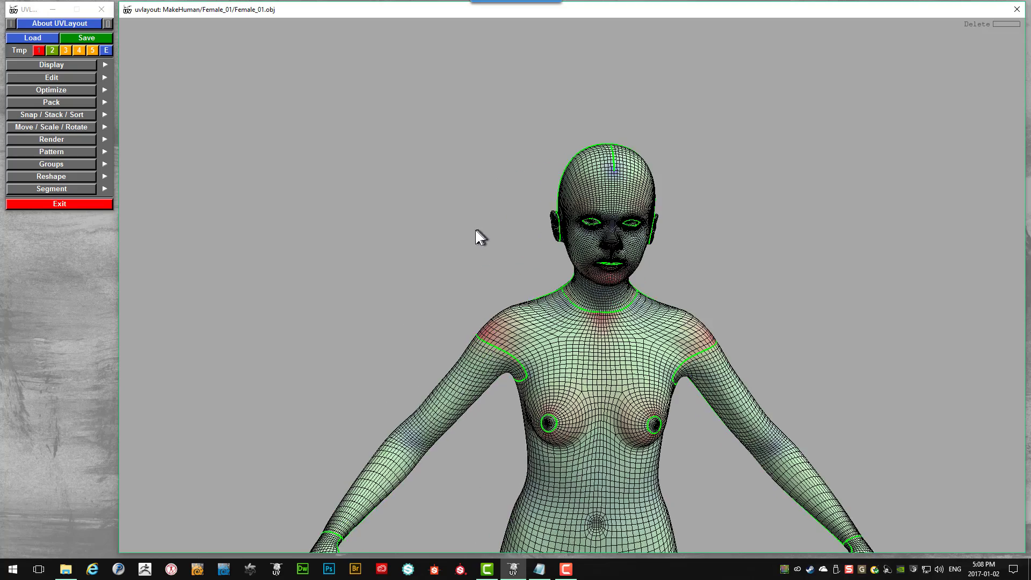
left_click_drag(499, 228, 469, 250)
left_click_drag(652, 311, 685, 244)
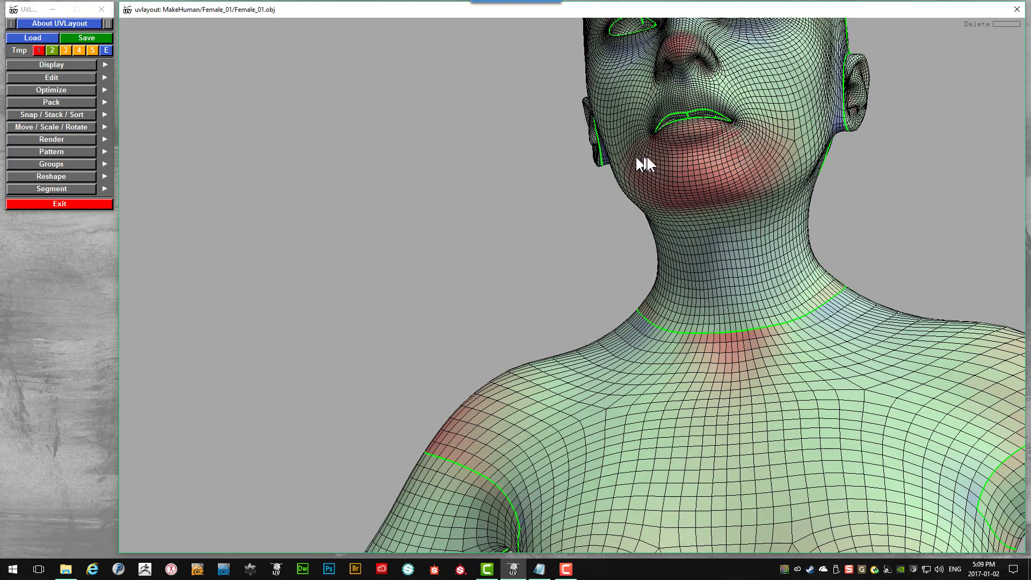
left_click_drag(647, 156, 673, 154)
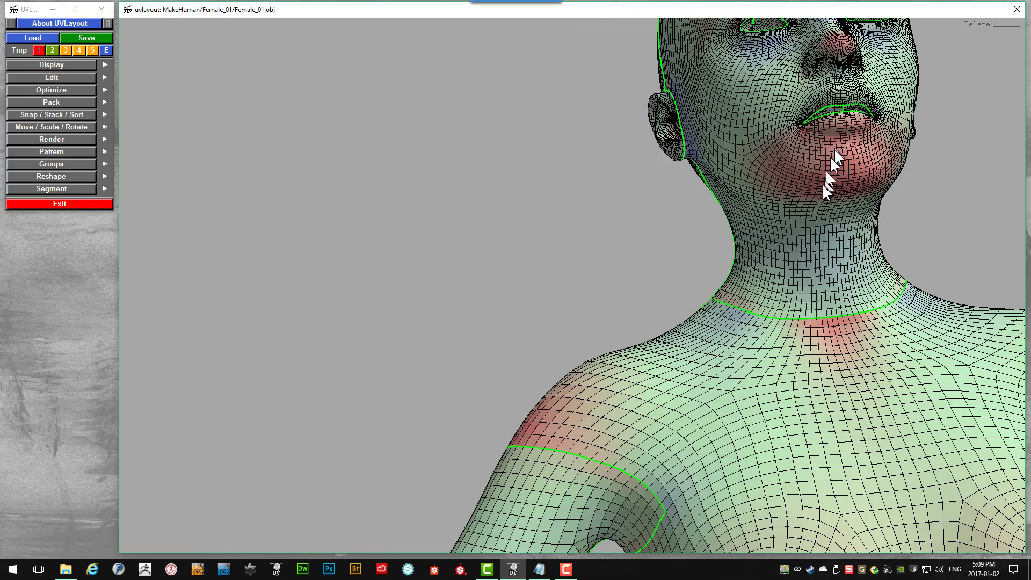
right_click_drag(846, 154, 594, 297)
left_click_drag(594, 298, 579, 350)
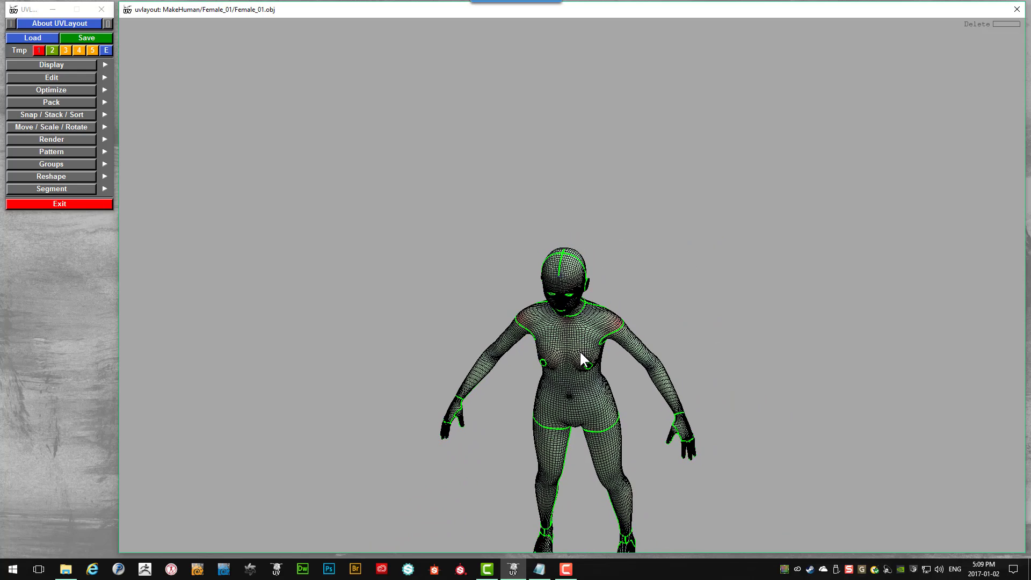
- Examine the seam lines on the legs, ankles and toes, then the body as a whole
scroll(578, 347, "down", 5)
scroll(569, 419, "up", 8)
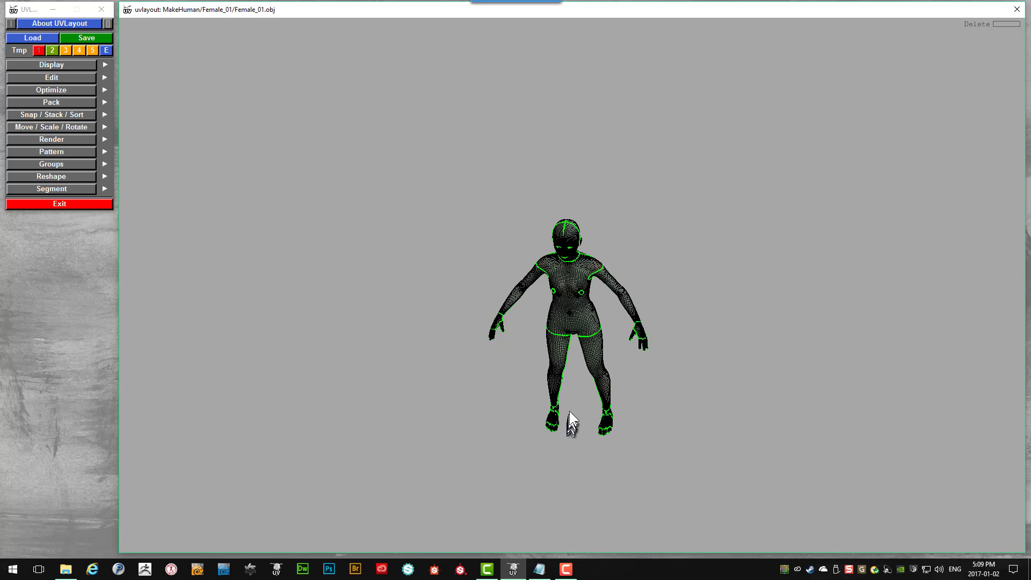
scroll(578, 396, "up", 2)
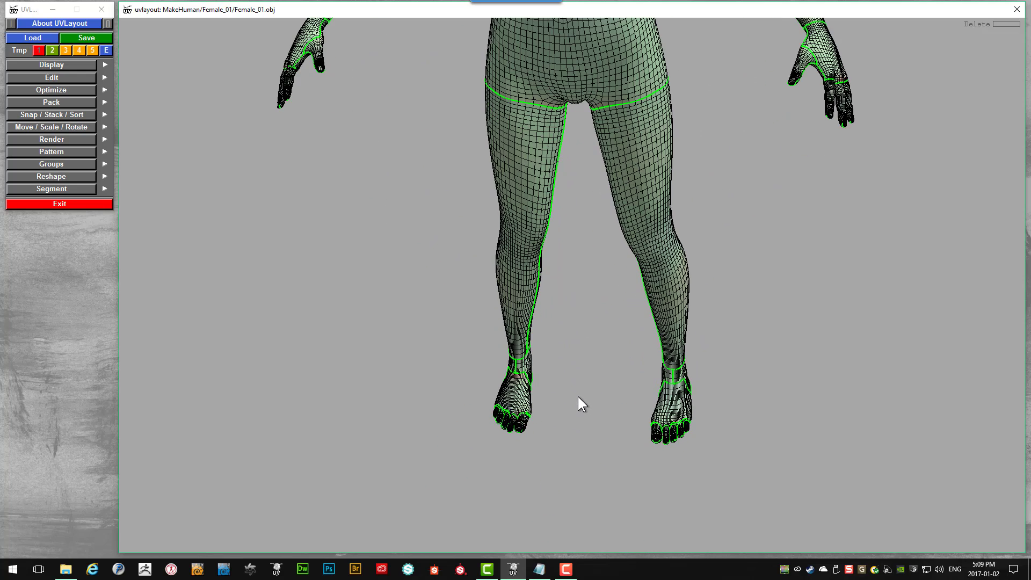
scroll(674, 392, "up", 4)
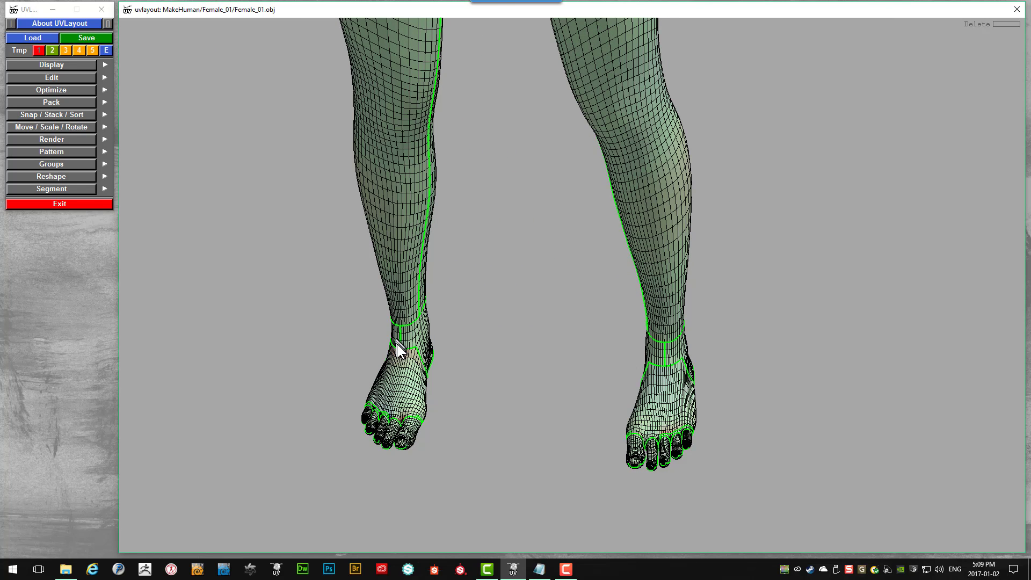
left_click_drag(396, 359, 421, 365)
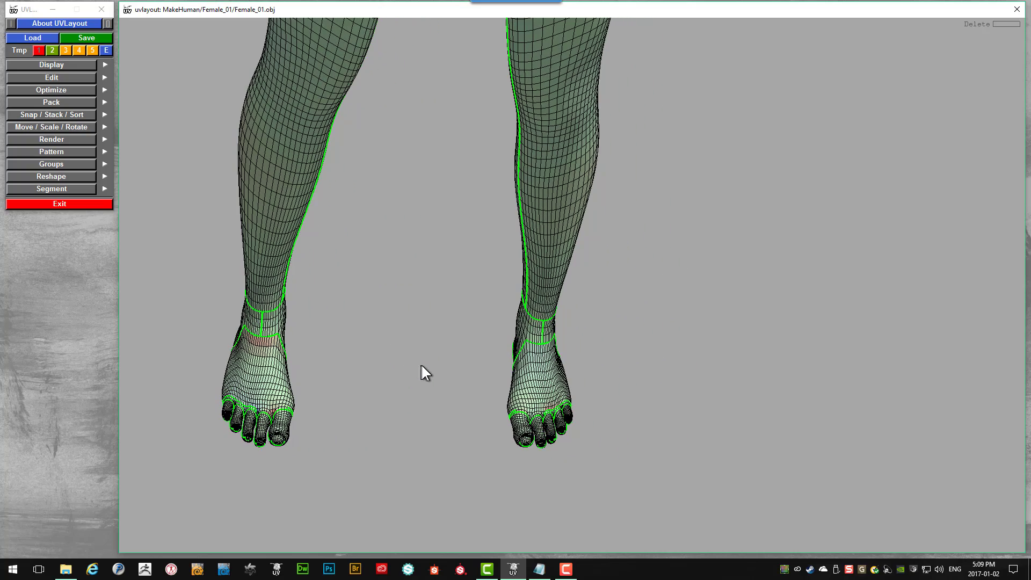
middle_click_drag(351, 345, 340, 323)
right_click_drag(339, 323, 387, 308)
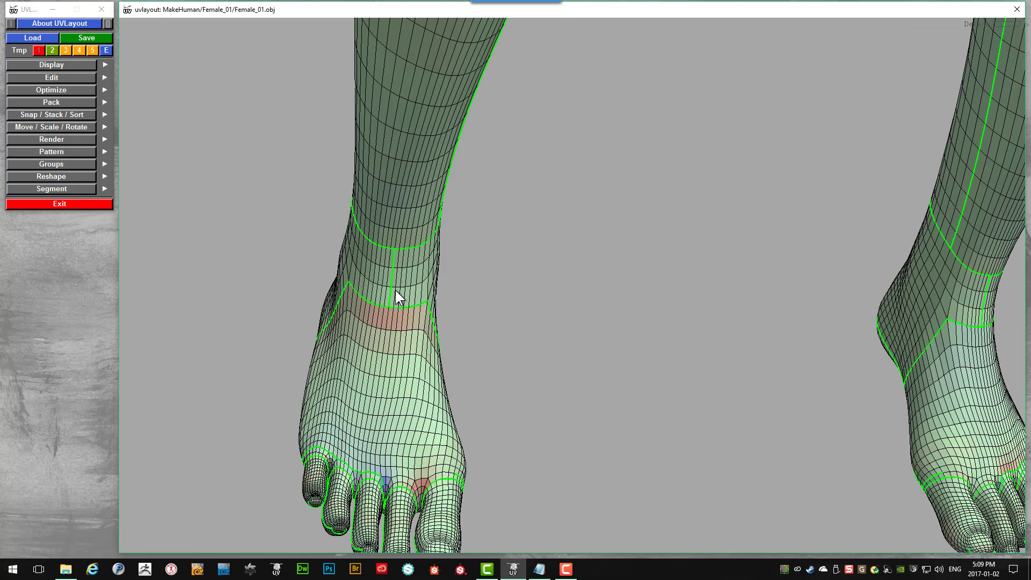
scroll(396, 290, "down", 3)
scroll(745, 215, "down", 7)
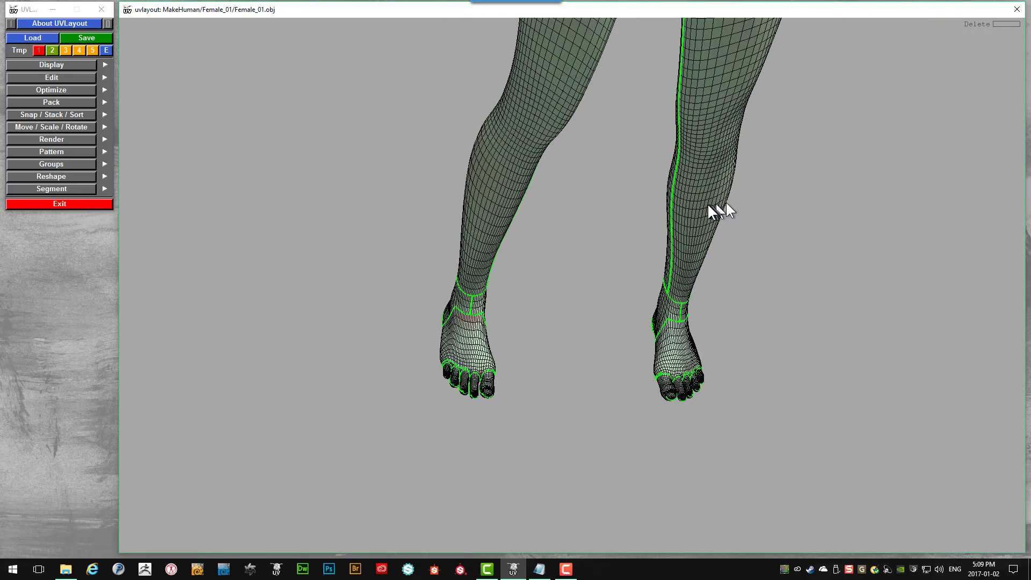
left_click_drag(707, 203, 542, 130)
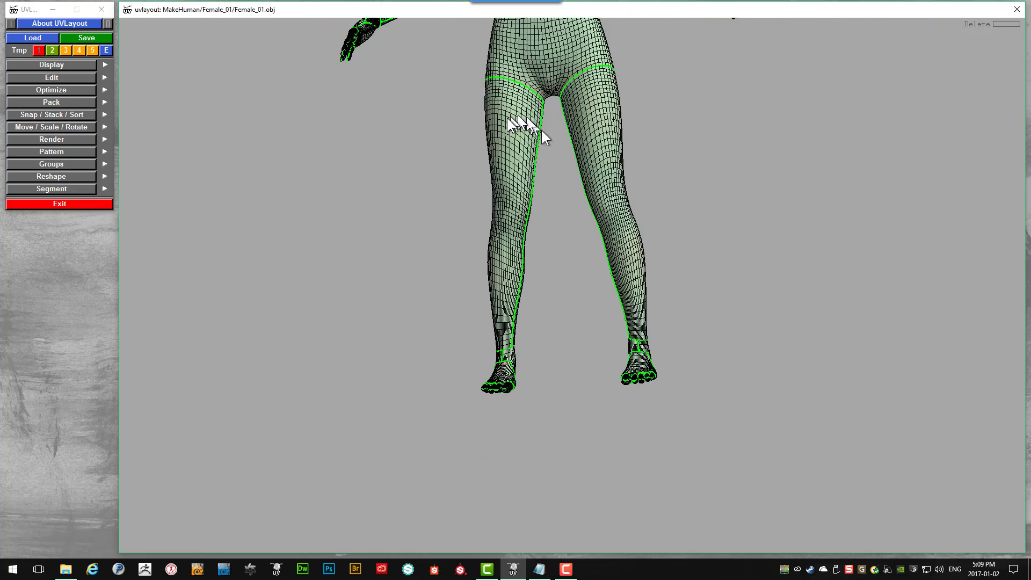
scroll(510, 118, "down", 7)
scroll(553, 114, "up", 4)
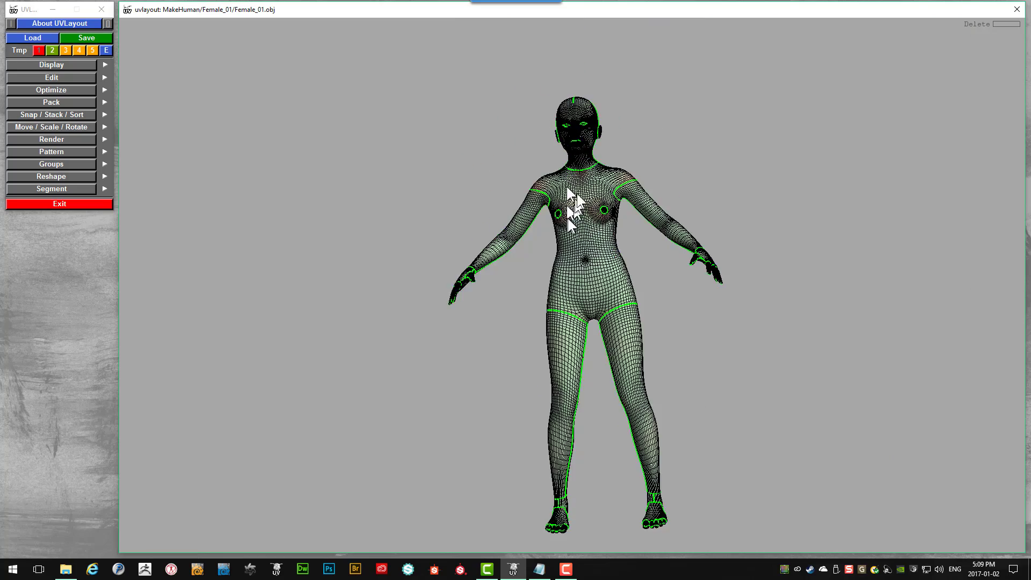
scroll(575, 199, "up", 3)
left_click_drag(582, 177, 605, 218)
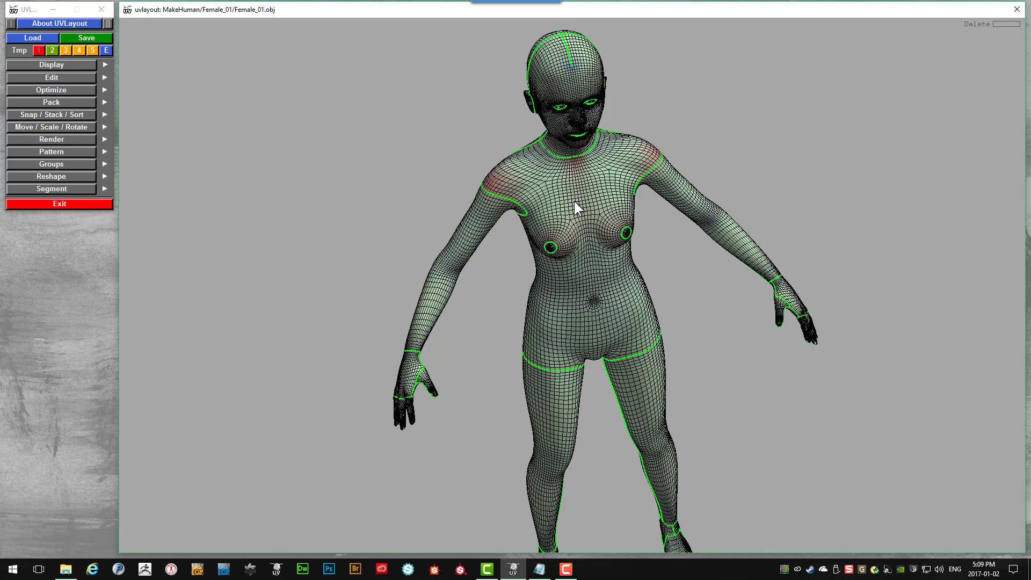
- Switch to the UV view and inspect the face shell and the shell layout across the three tiles
key("u")
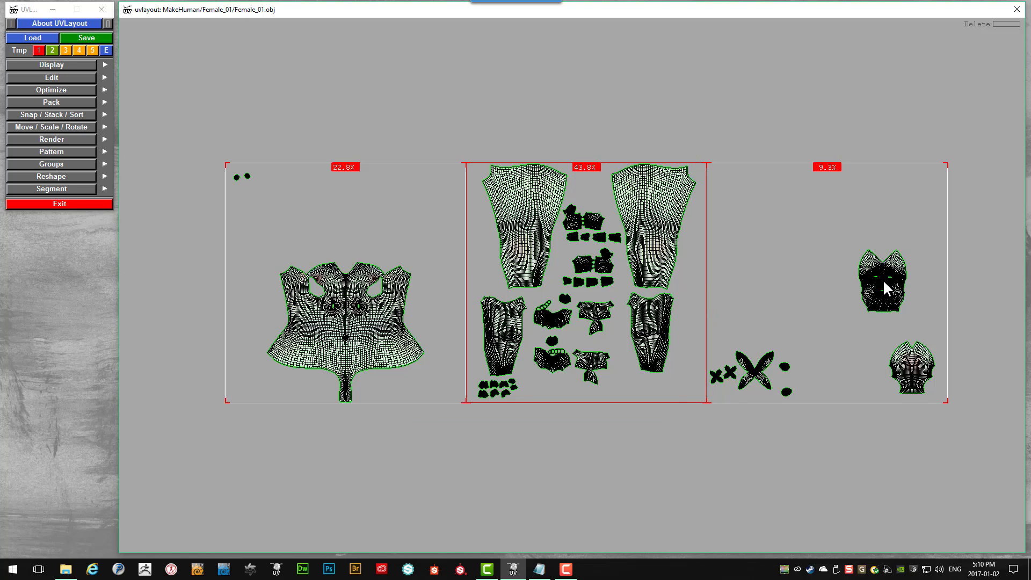
scroll(882, 280, "up", 2)
scroll(838, 287, "up", 2)
scroll(832, 289, "up", 3)
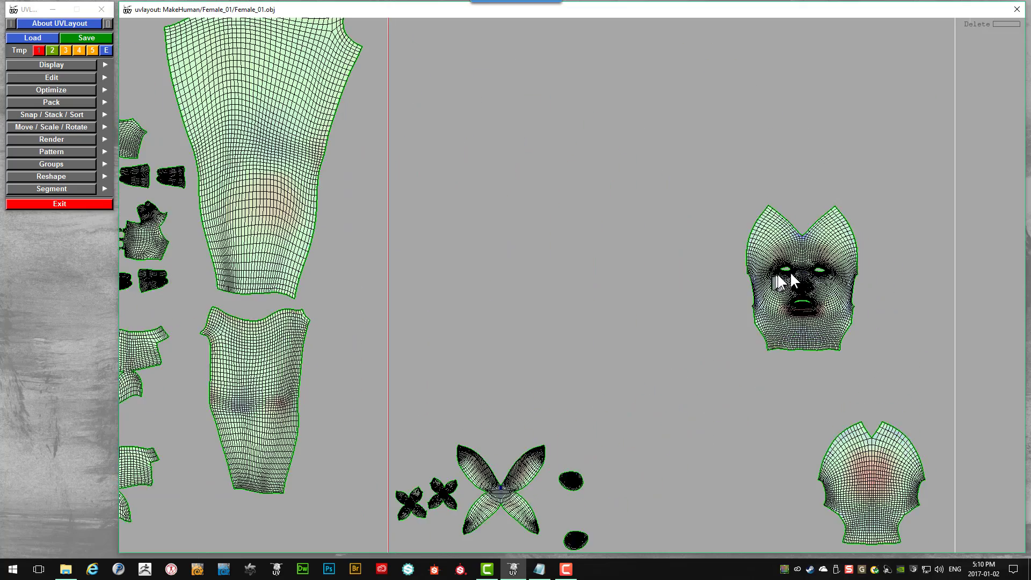
scroll(720, 280, "up", 5)
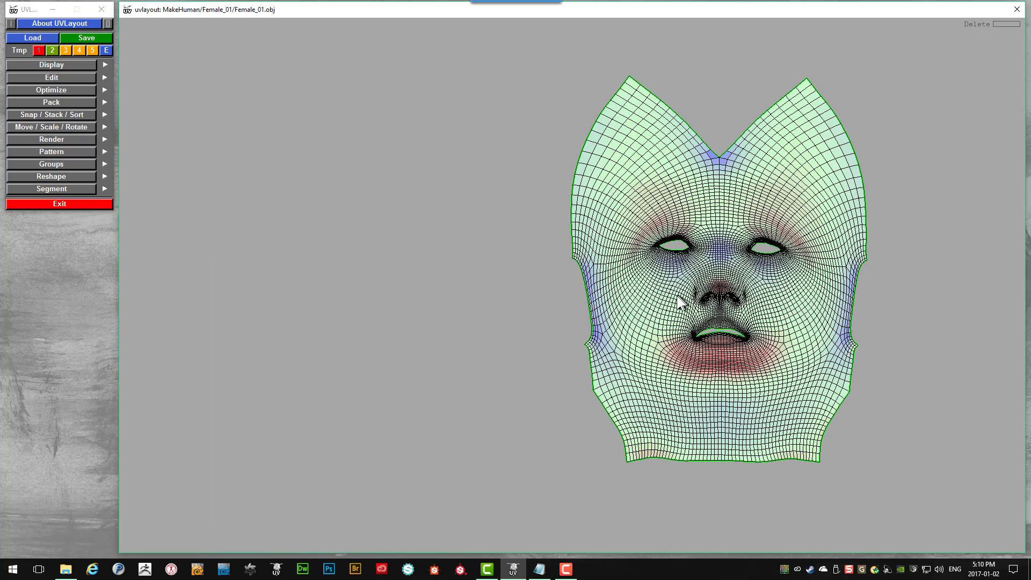
scroll(670, 297, "up", 2)
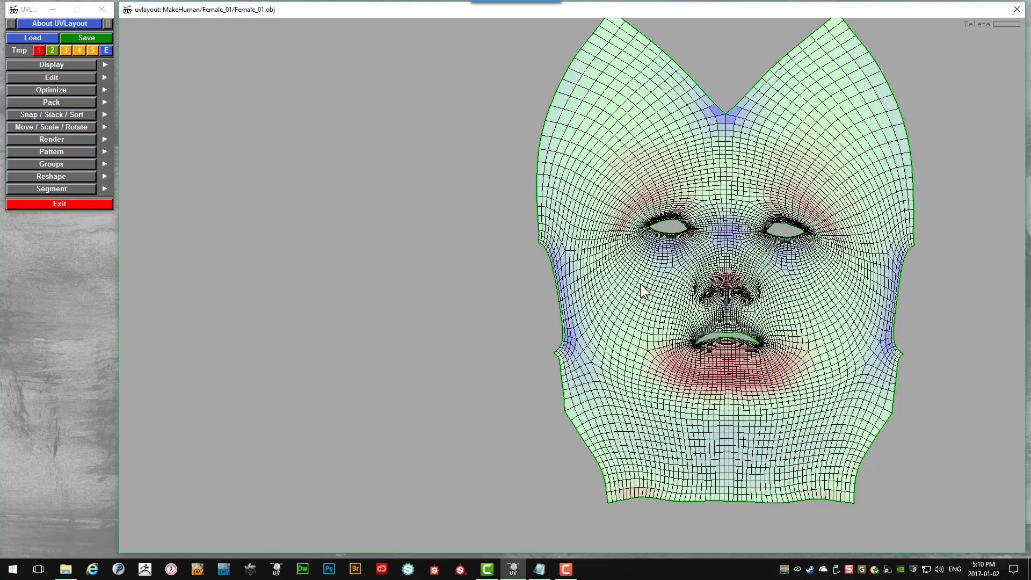
scroll(641, 286, "down", 3)
scroll(626, 298, "down", 6)
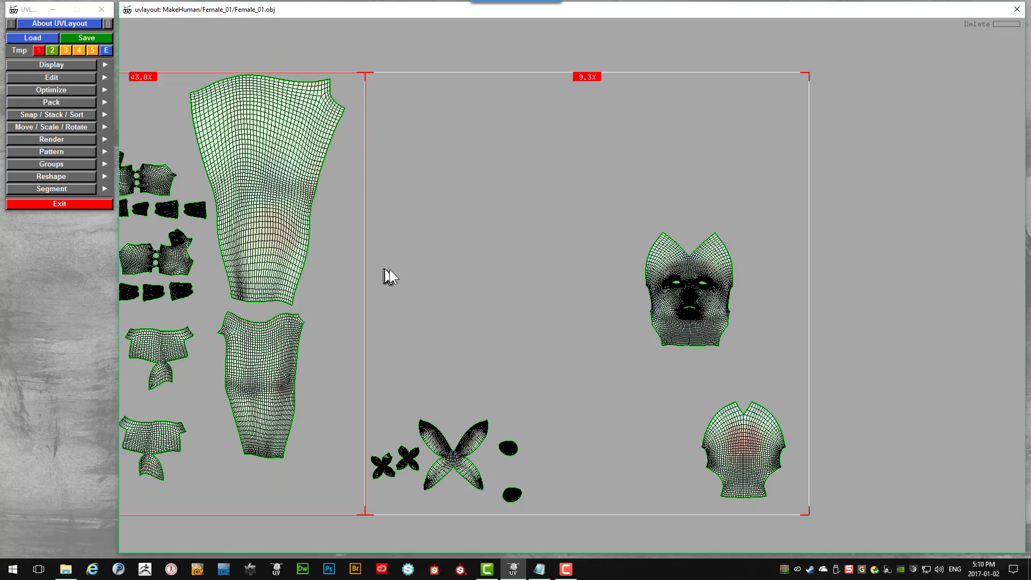
scroll(413, 295, "down", 4)
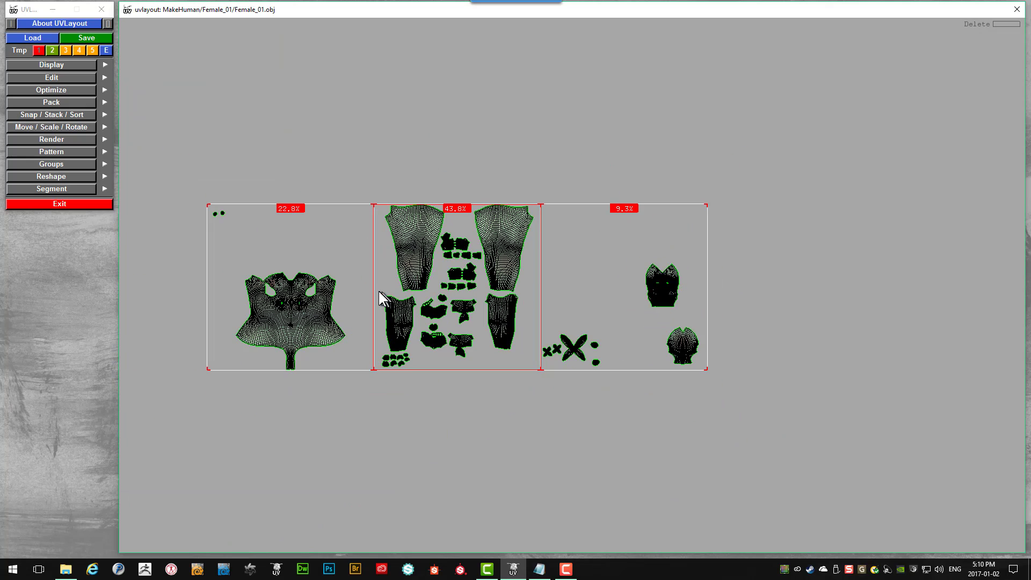
scroll(381, 291, "up", 3)
middle_click_drag(381, 291, 491, 283)
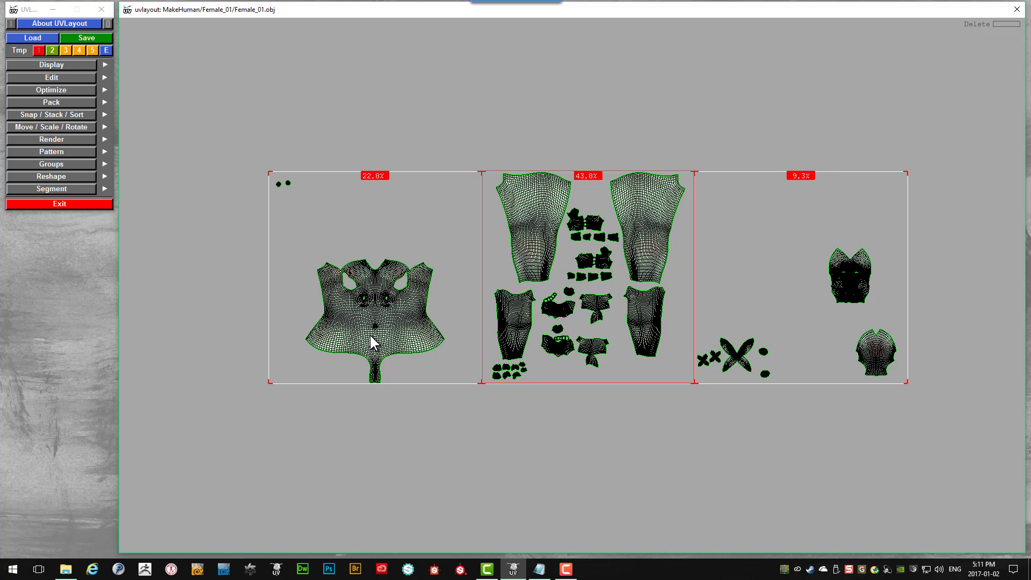
- Move the torso shell upward to roughly the centre of the first UV tile
middle_click_drag(372, 336, 373, 315)
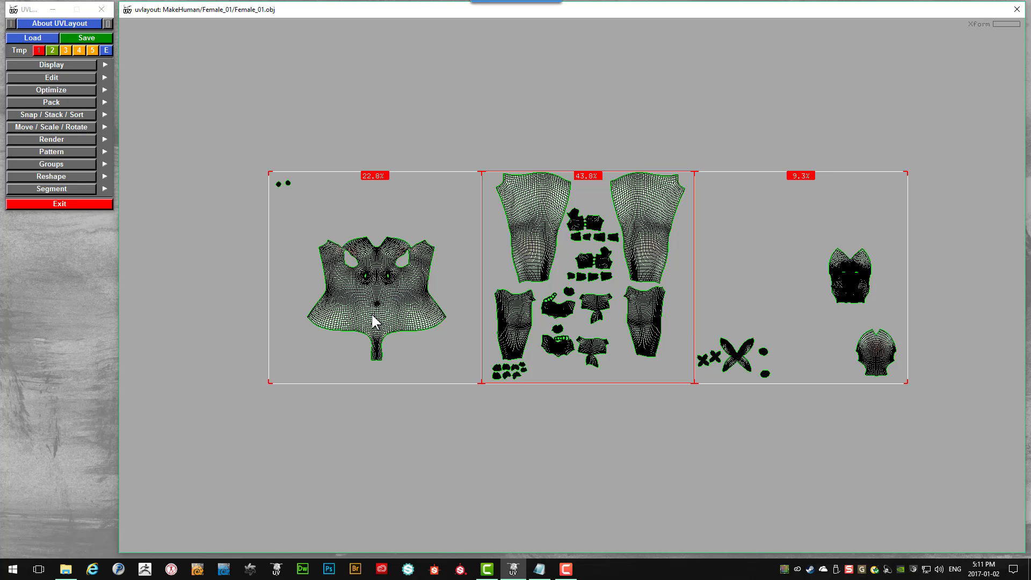
middle_click_drag(369, 314, 358, 318)
mouse_move(358, 317)
left_mouse_down()
mouse_move(350, 315)
mouse_move(363, 316)
left_mouse_up()
scroll(363, 317, "up", 3)
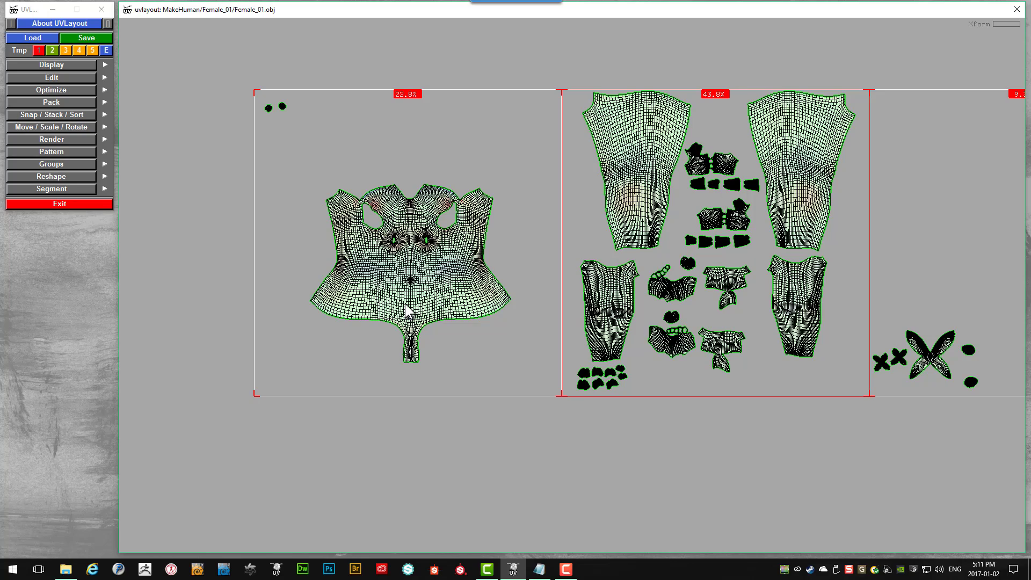
left_click_drag(408, 309, 400, 313)
right_click_drag(393, 307, 406, 285)
right_click_drag(385, 318, 392, 314)
scroll(590, 294, "down", 1)
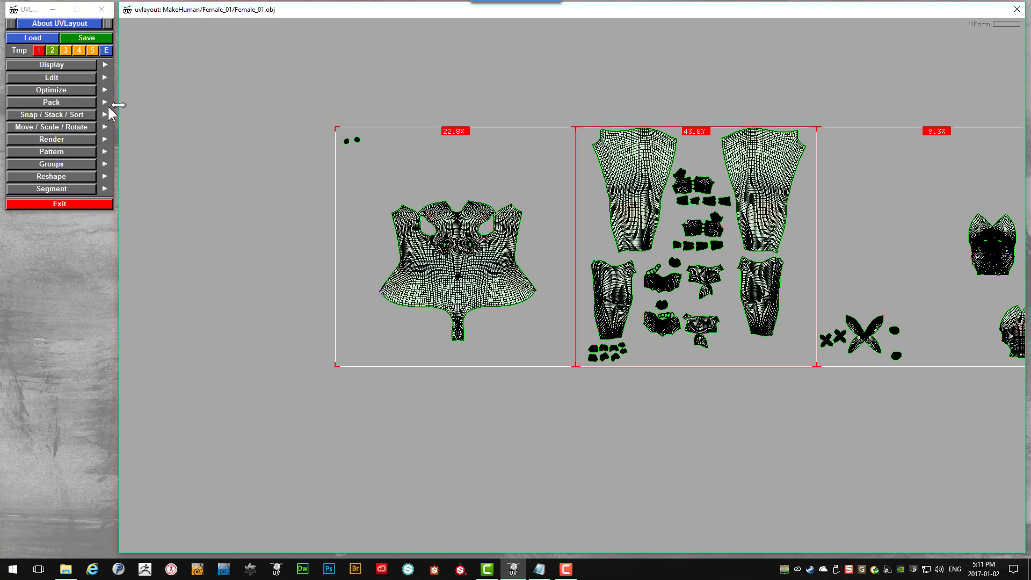
- Show the Move / Scale / Rotate options and select the torso shell in the first tile
left_click(39, 115)
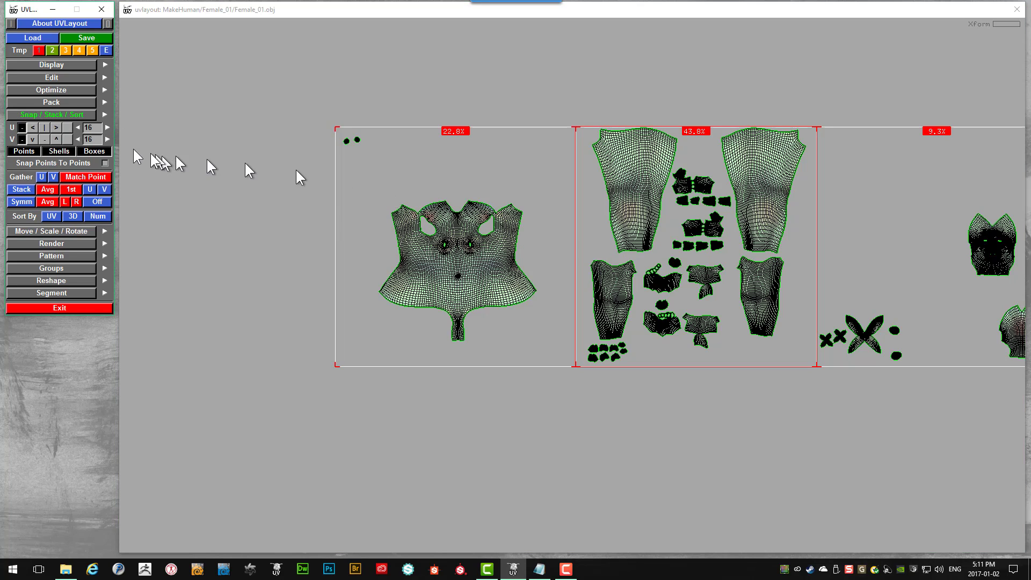
left_click(33, 113)
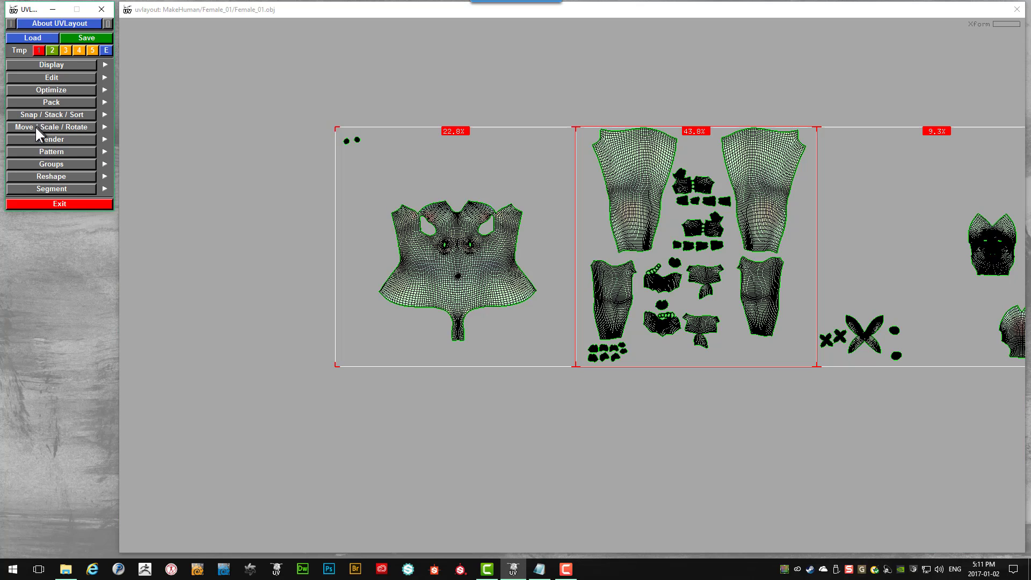
left_click(34, 126)
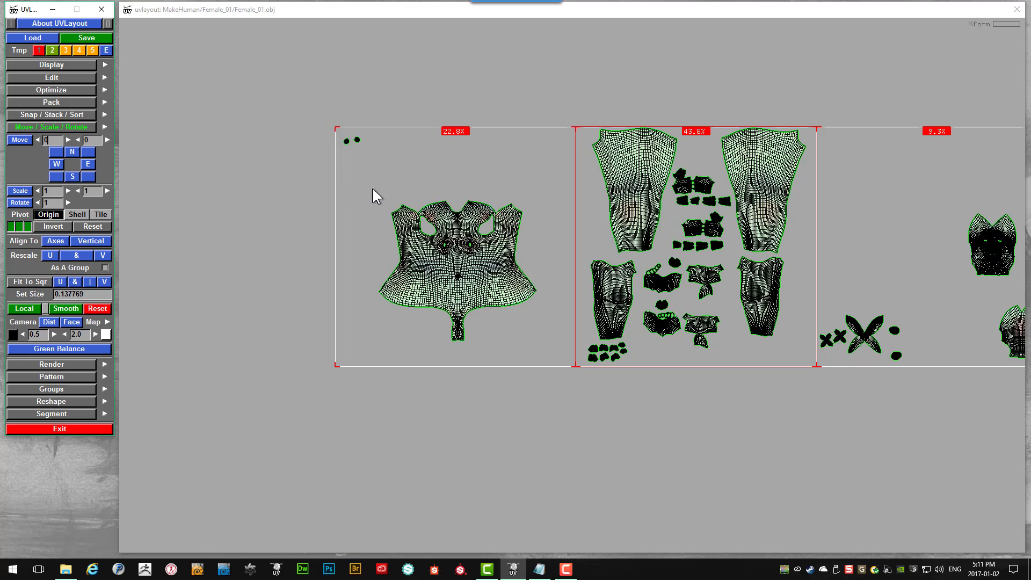
left_click(432, 266)
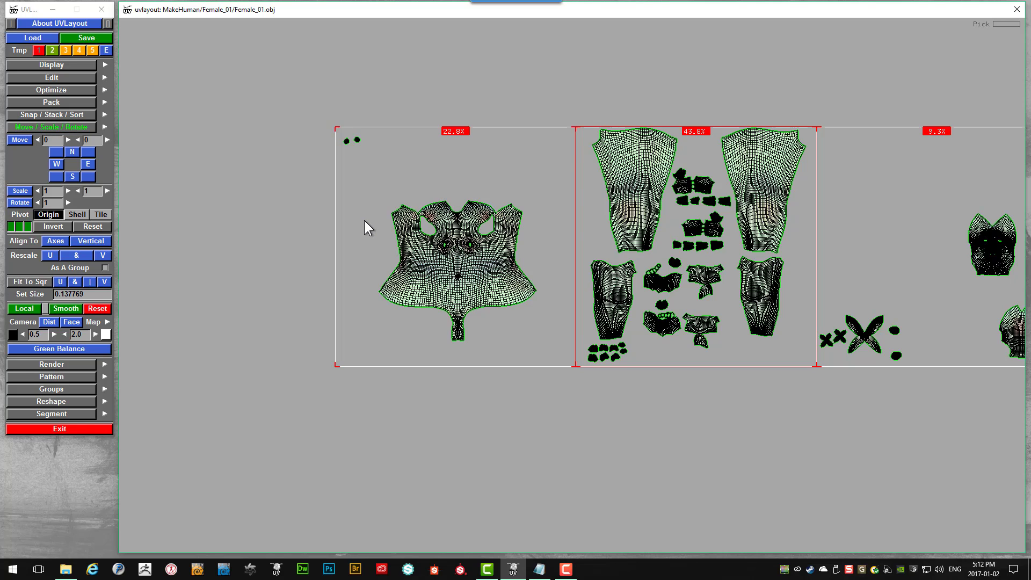
scroll(364, 221, "down", 1)
scroll(440, 219, "down", 2)
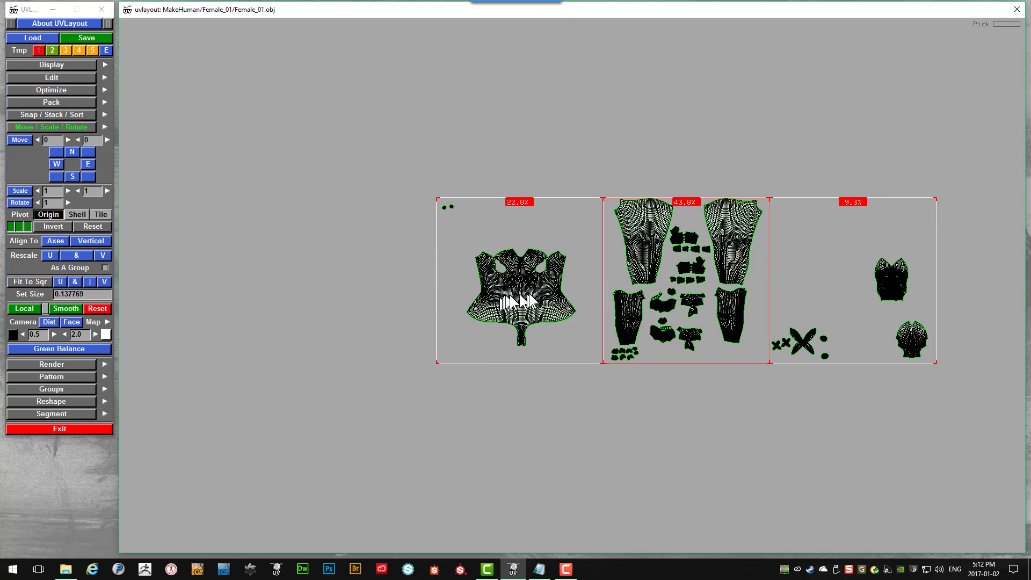
scroll(532, 302, "up", 2)
left_click(540, 301)
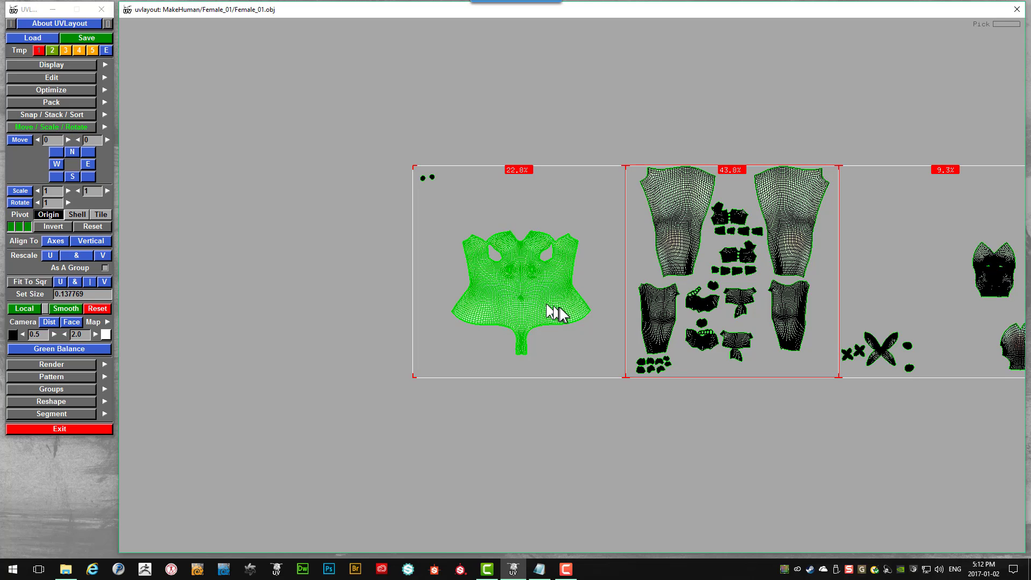
scroll(565, 304, "down", 2)
scroll(583, 293, "up", 1)
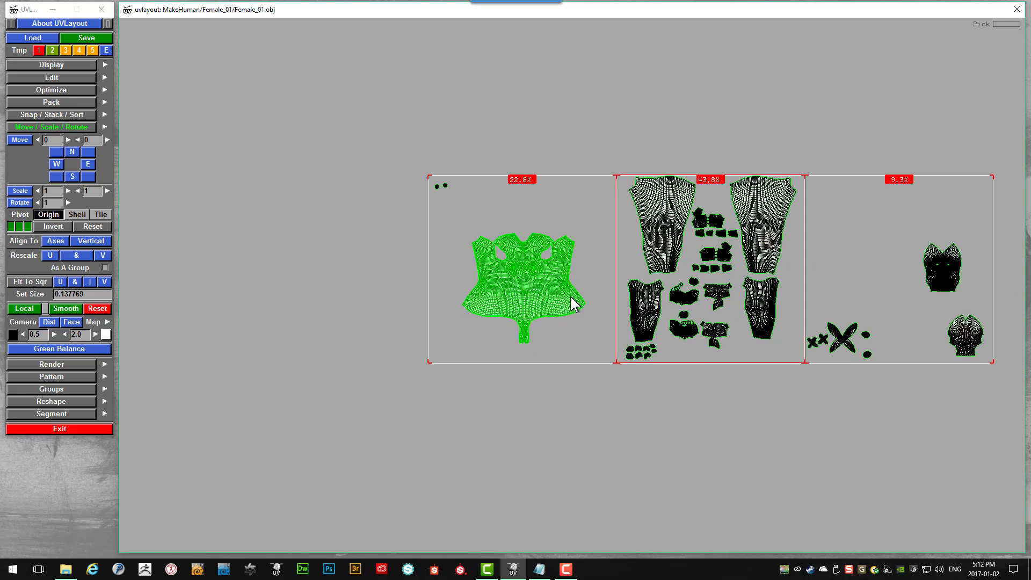
- Move the selected torso shell by 1 along U into the second tile, and return it to the first tile
left_click(52, 139)
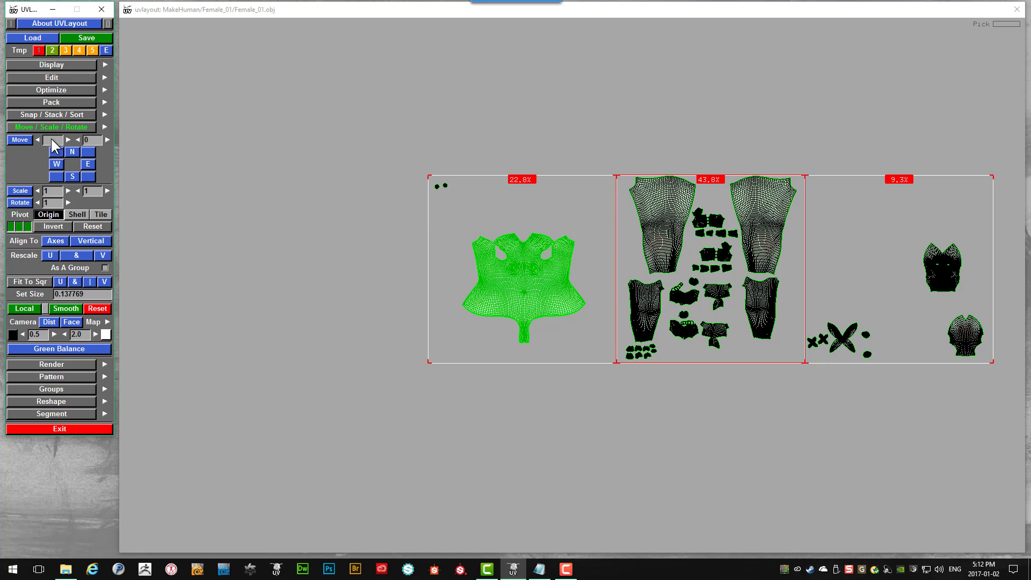
left_click(19, 140)
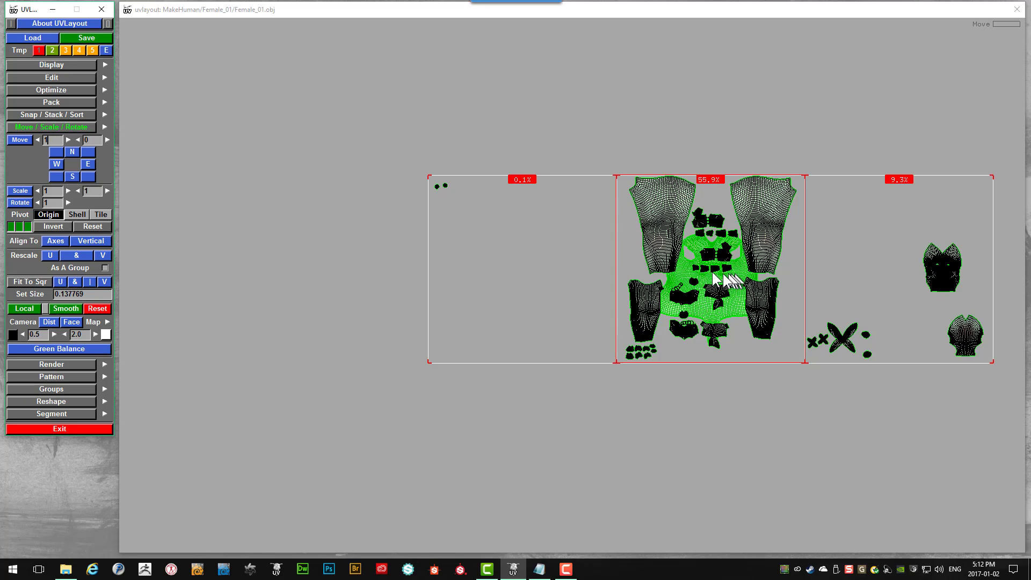
left_click(52, 227)
left_click(21, 141)
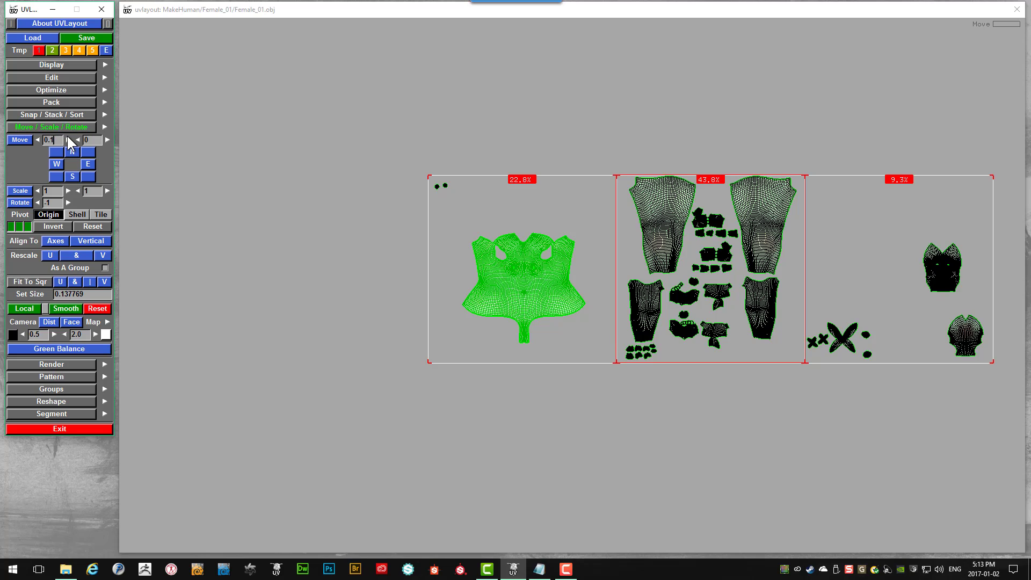
- Move the selected torso shell by 0.1 along U within the first tile
left_click(19, 141)
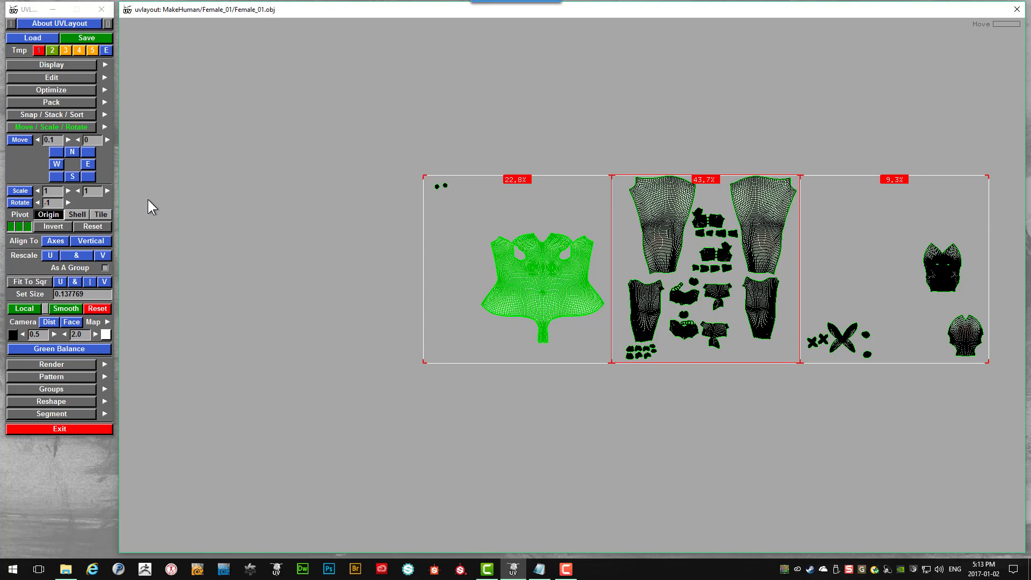
- Move the selected torso shell by 0.01 along U, and nudge it 0.1 north and 0.1 west
left_click(56, 142)
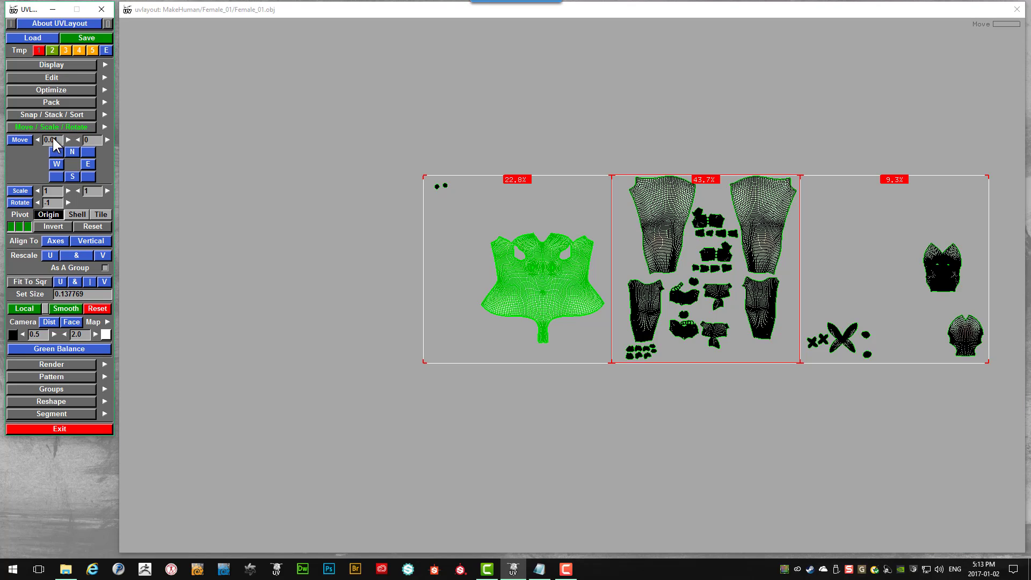
left_click(20, 140)
left_click(17, 140)
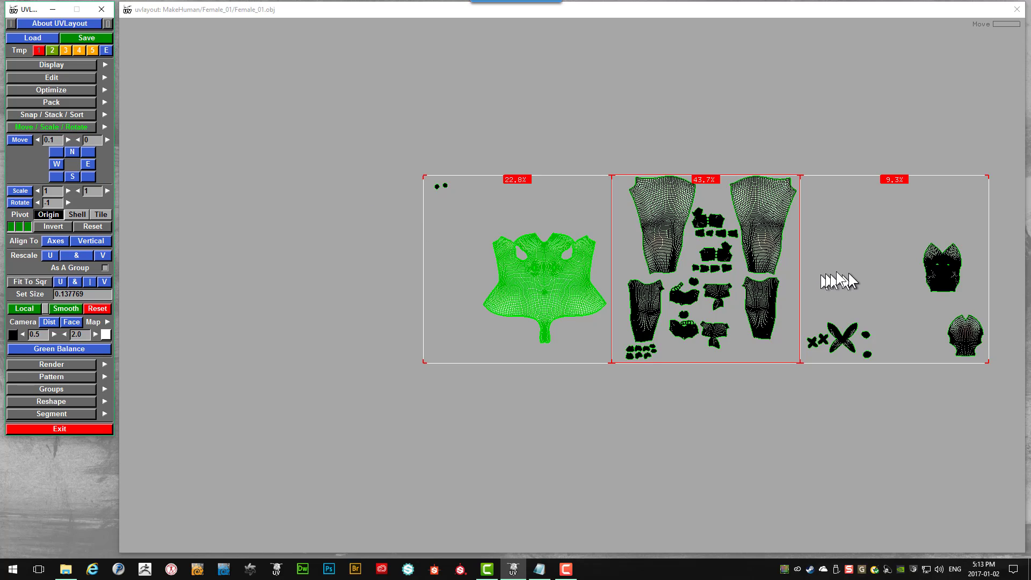
left_click(72, 151)
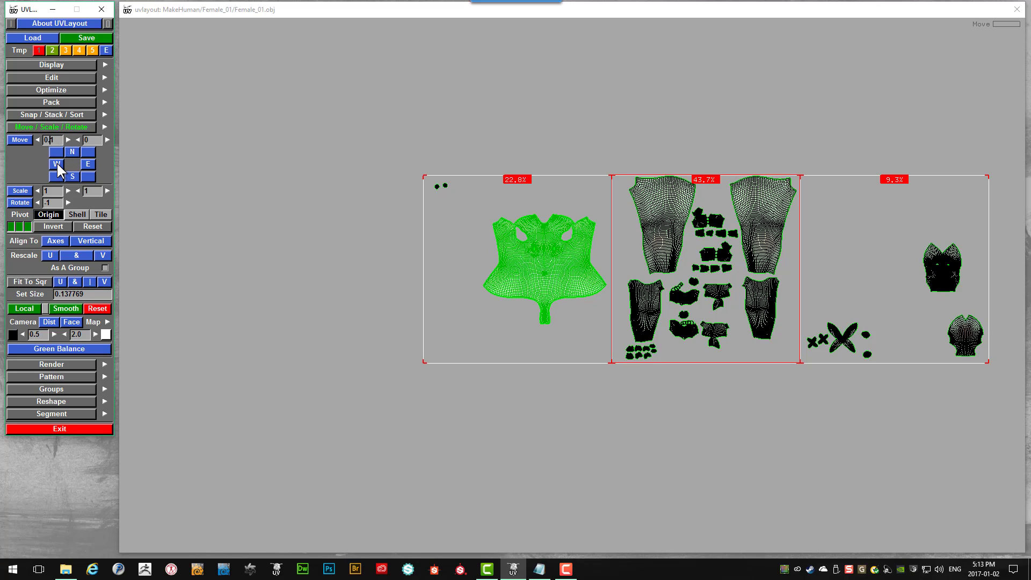
left_click(57, 164)
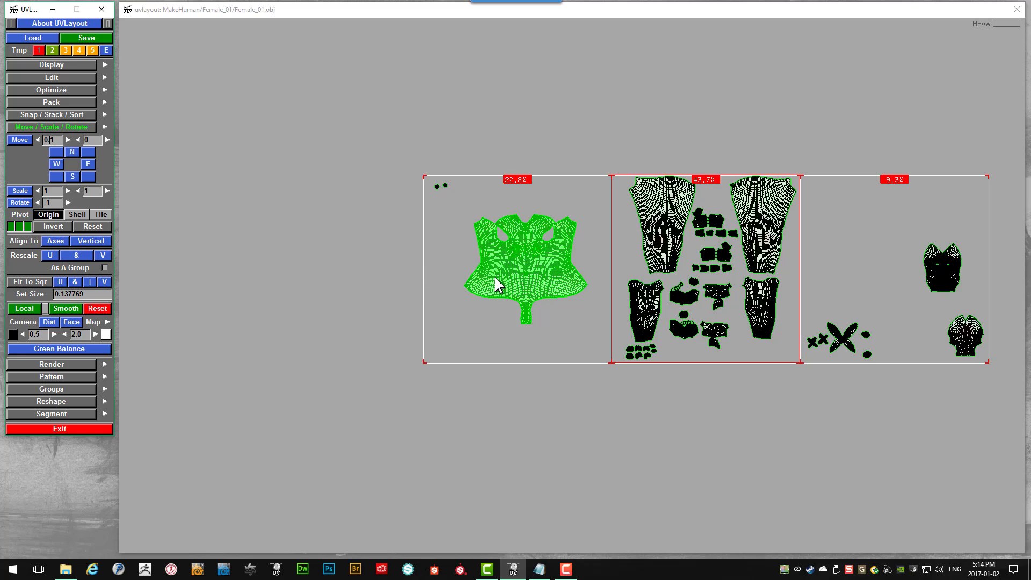
- Enlarge the torso shell slightly freehand, and try scaling it again with interactive scaling disabled
key("f")
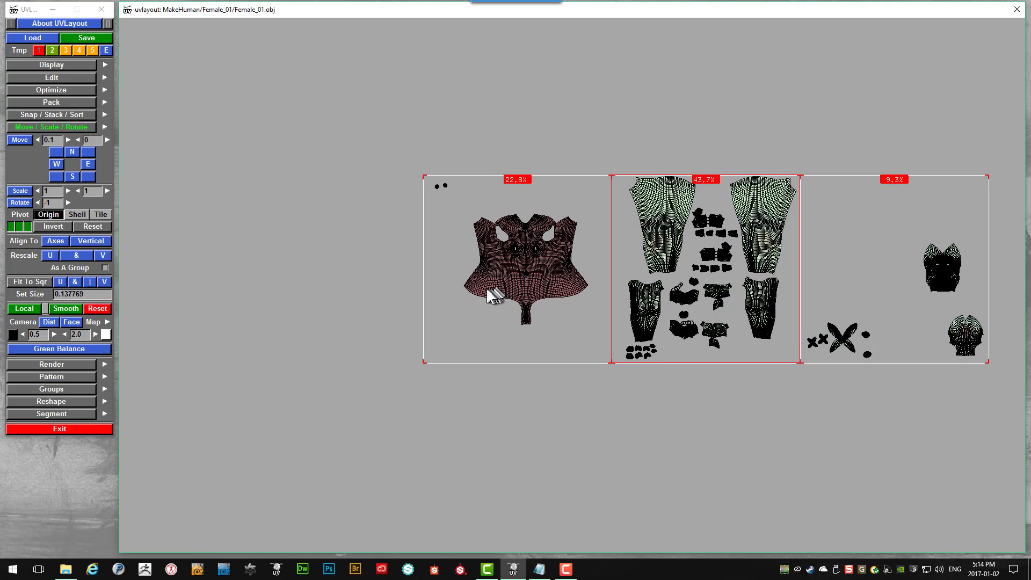
right_click_drag(513, 289, 527, 283)
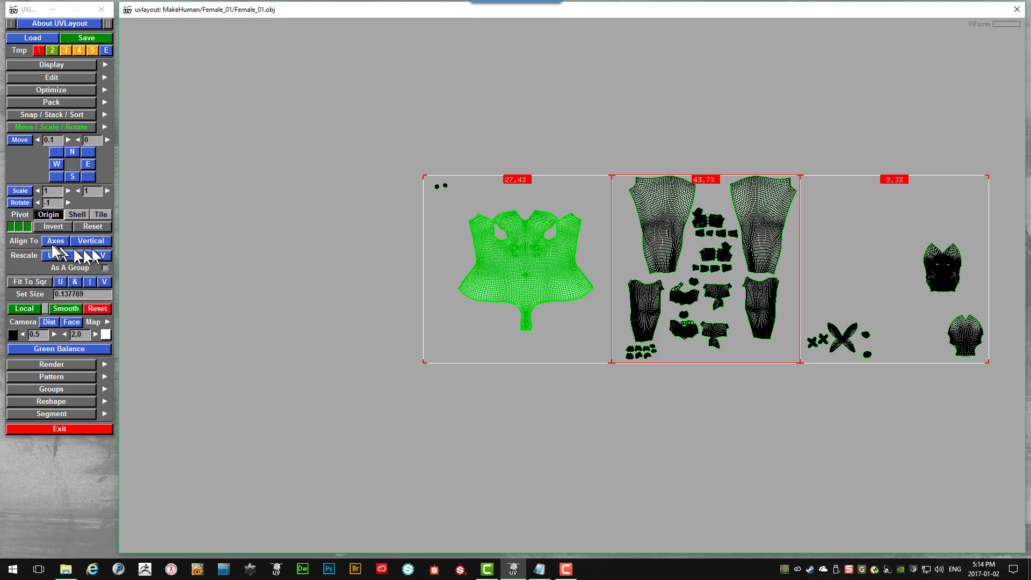
left_click(26, 225)
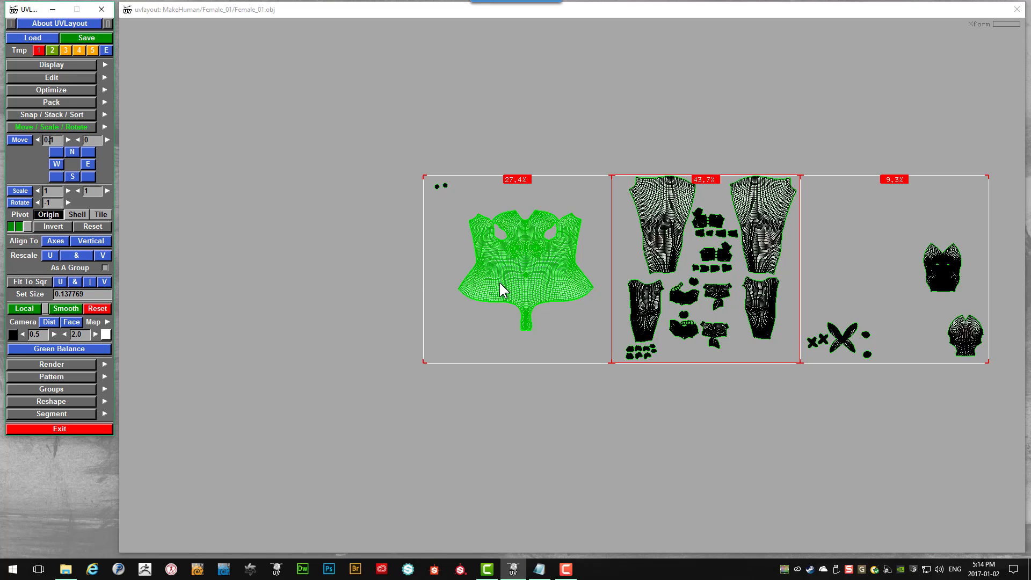
mouse_move(499, 282)
right_mouse_down()
mouse_move(487, 281)
mouse_move(510, 280)
right_mouse_up()
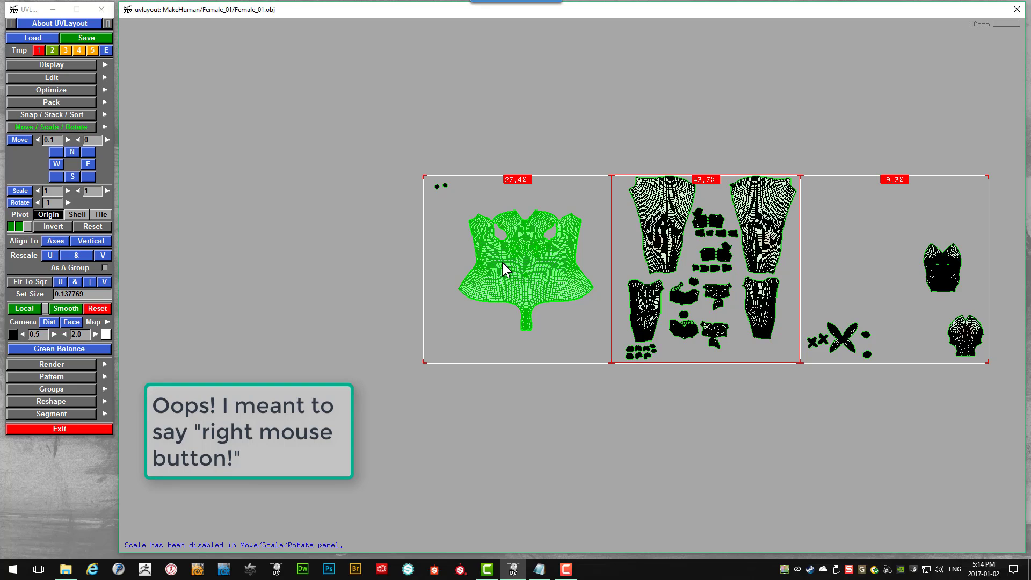
- Toggle the three interactive transform switches, ending with the first two on and scaling off
left_click(12, 230)
left_click(12, 230)
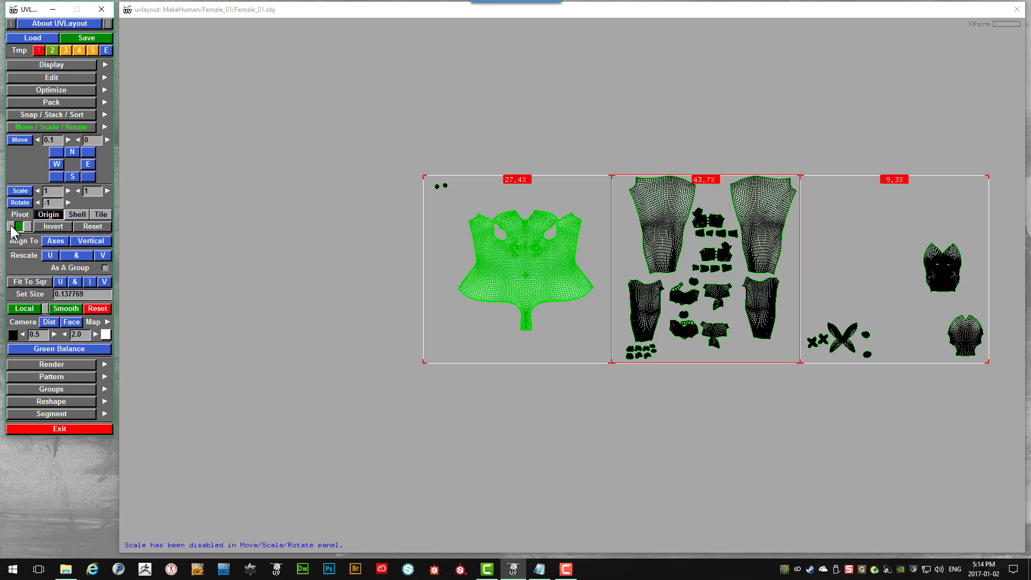
left_click(16, 227)
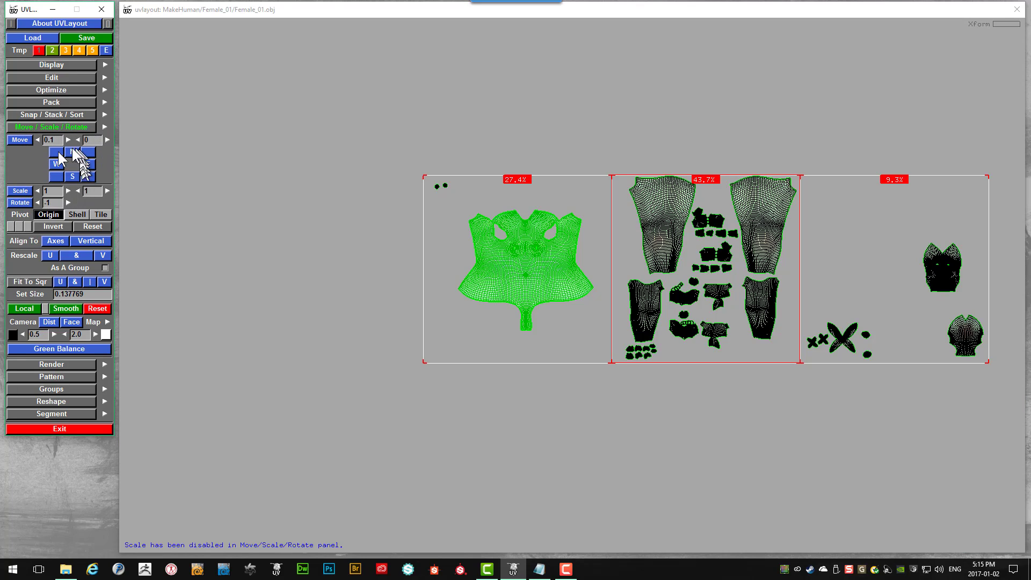
left_click(27, 226)
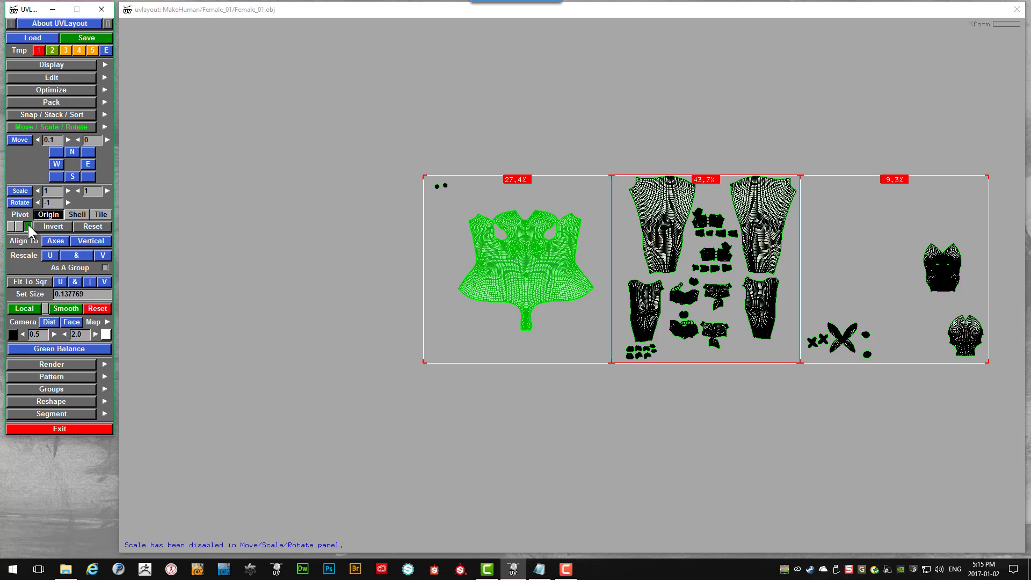
left_click(12, 226)
left_click(19, 226)
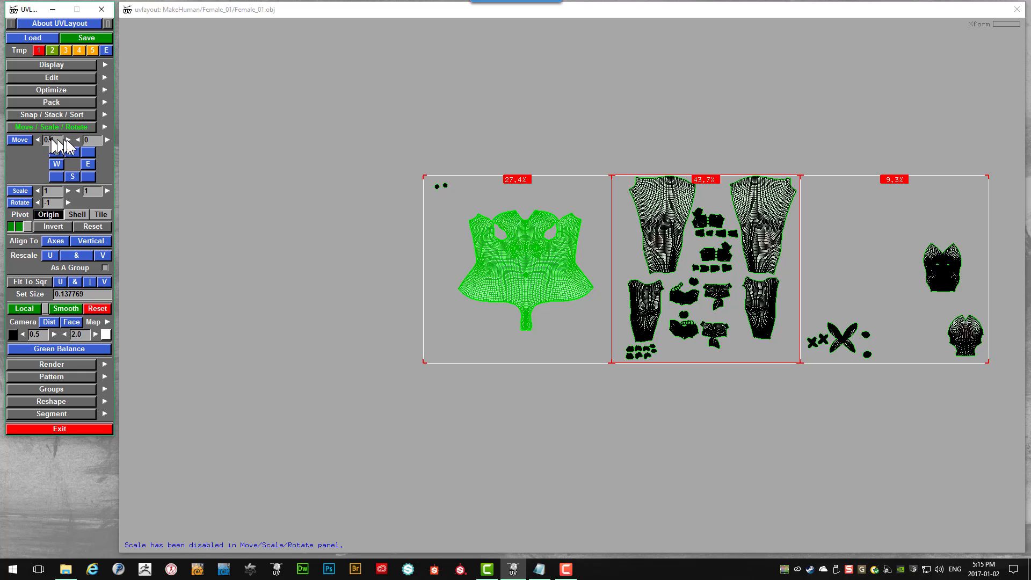
- Move the torso shell by 0.1 along both U and V, and reposition it freehand nearer the first tile's centre
left_click(96, 142)
left_click(19, 140)
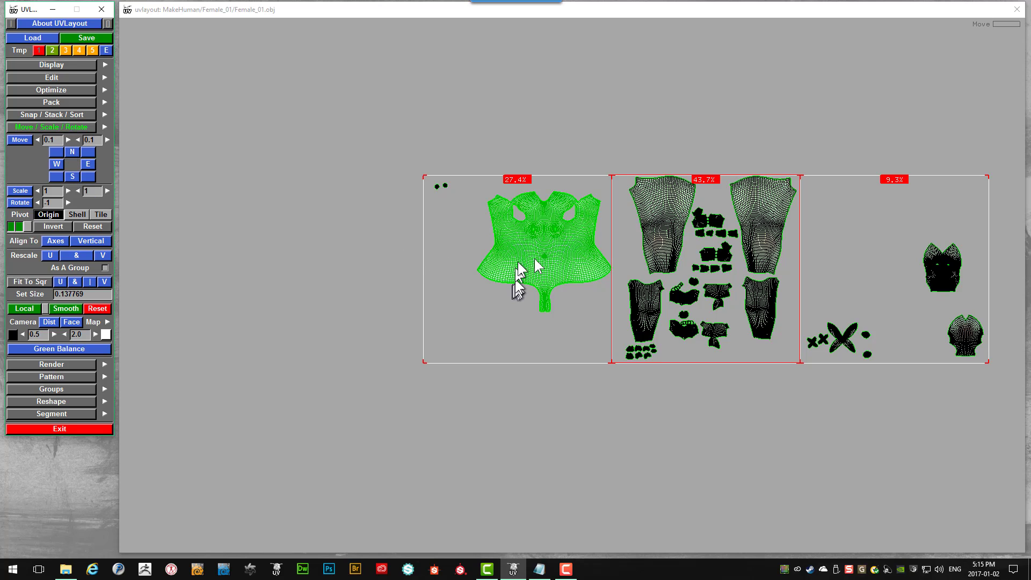
key("f")
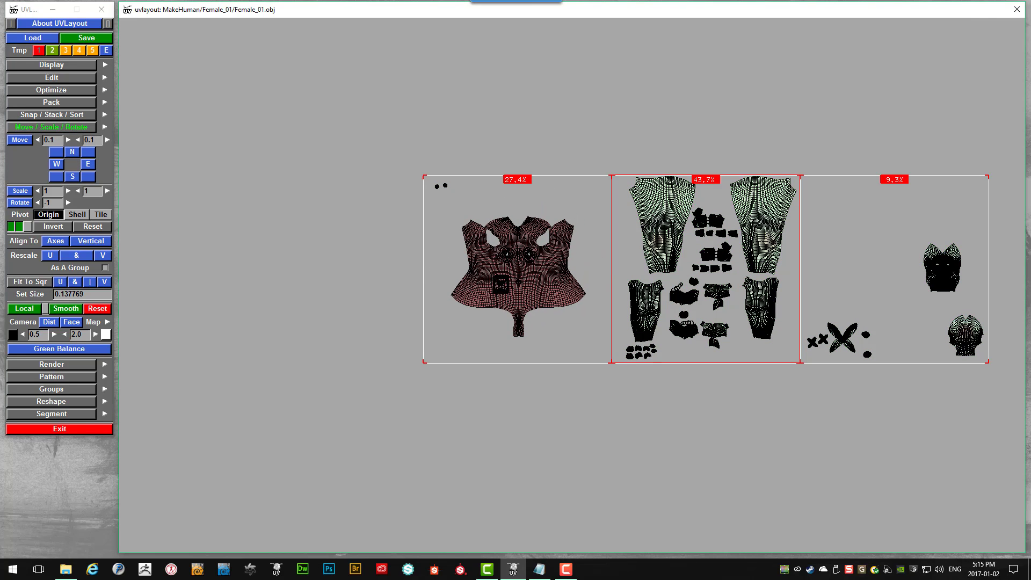
- Set the rotation value to 1 and rotate the torso shell around the Origin pivot
left_click(54, 201)
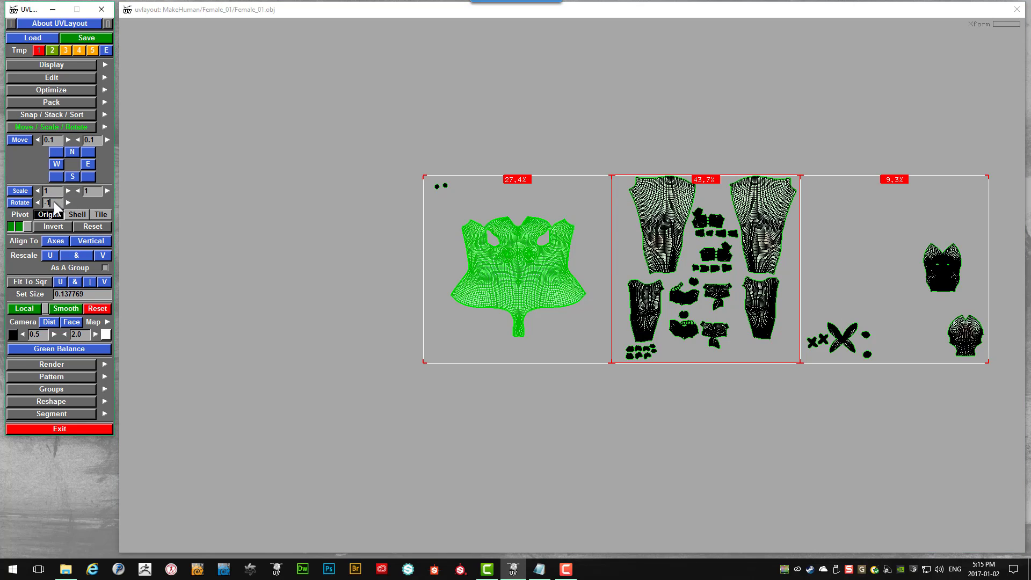
left_click_drag(54, 201, 35, 204)
type("1")
left_click(19, 204)
left_click(19, 204)
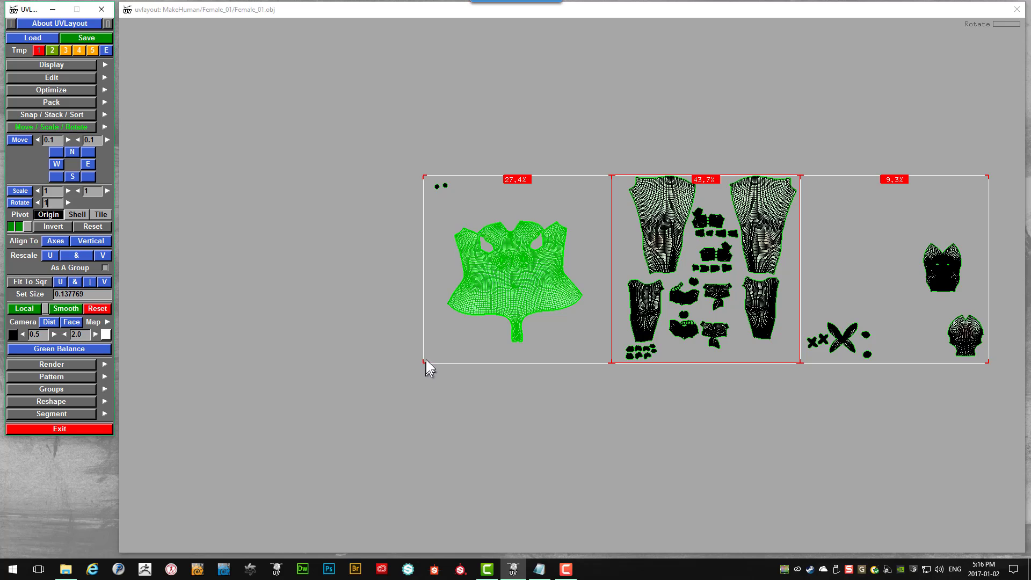
- Set the pivot to Shell and rotate the torso shell around its own centre in repeated increments of 1
left_click(78, 215)
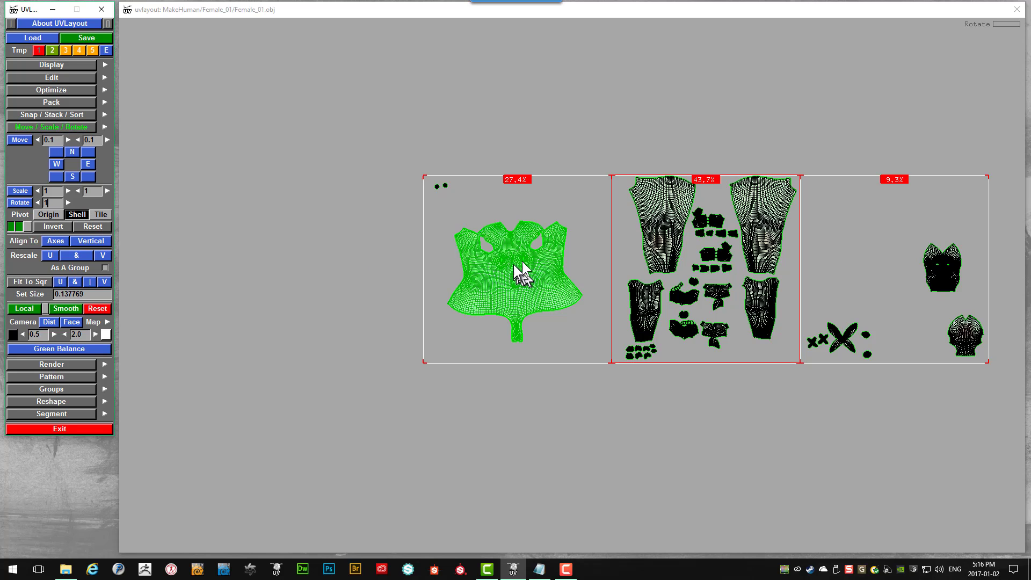
left_click(19, 203)
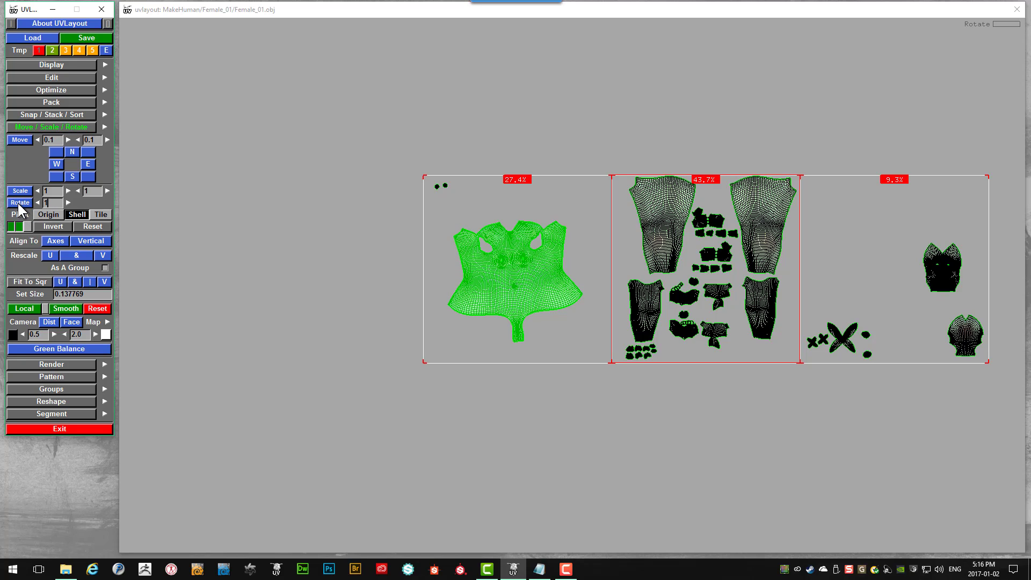
left_click(19, 204)
left_click(19, 203)
left_click(20, 204)
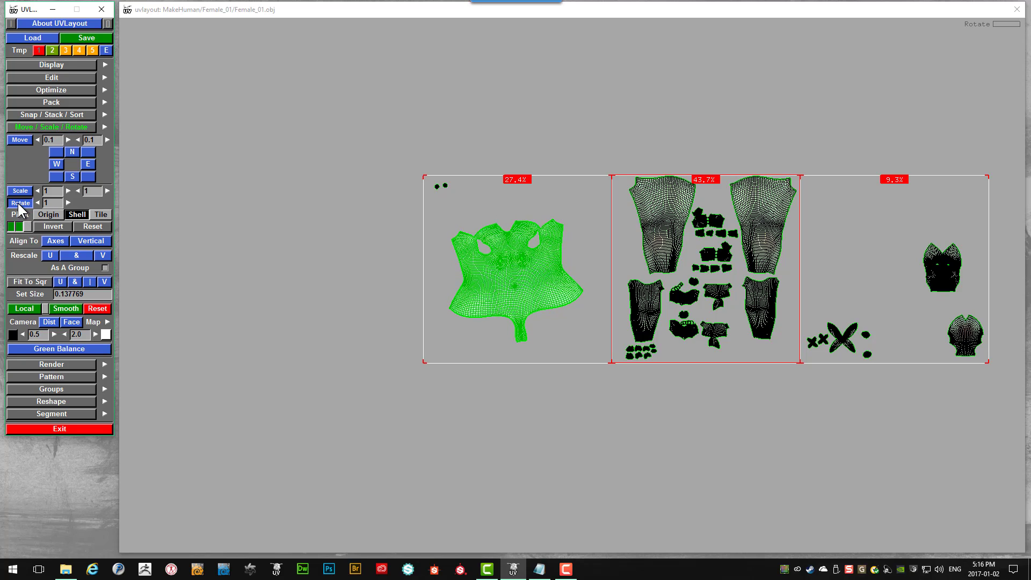
left_click(19, 204)
left_click(19, 204)
left_click(19, 204)
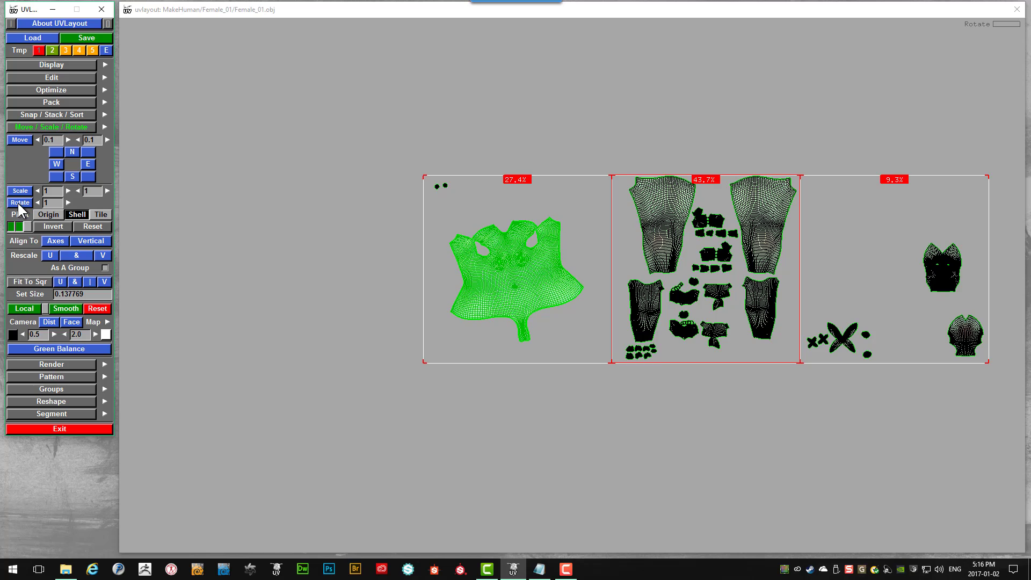
left_click(19, 204)
left_click(20, 203)
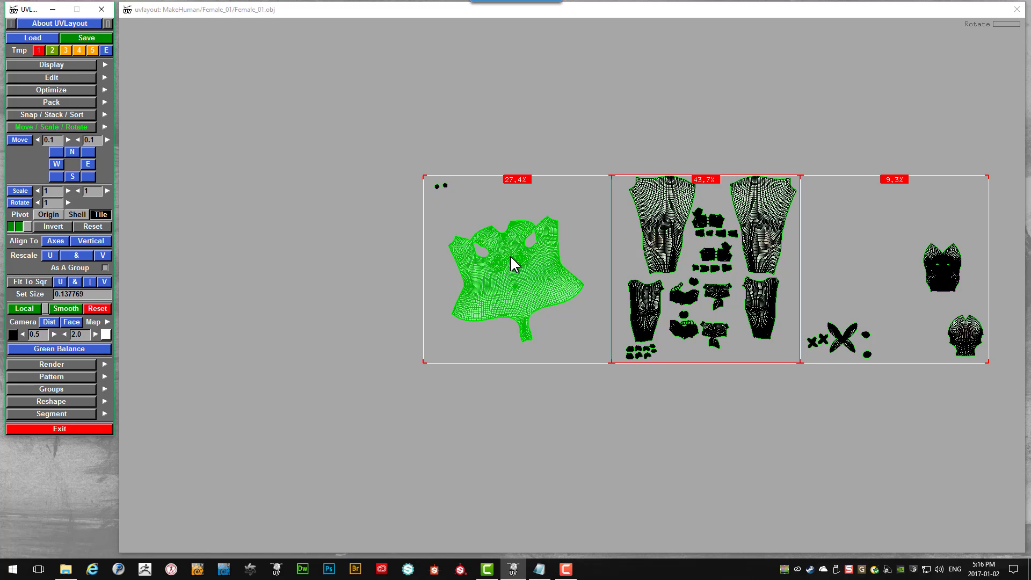
- Restore the Origin pivot, set the rotation value to 39, and align the torso shell to Vertical
left_click(54, 215)
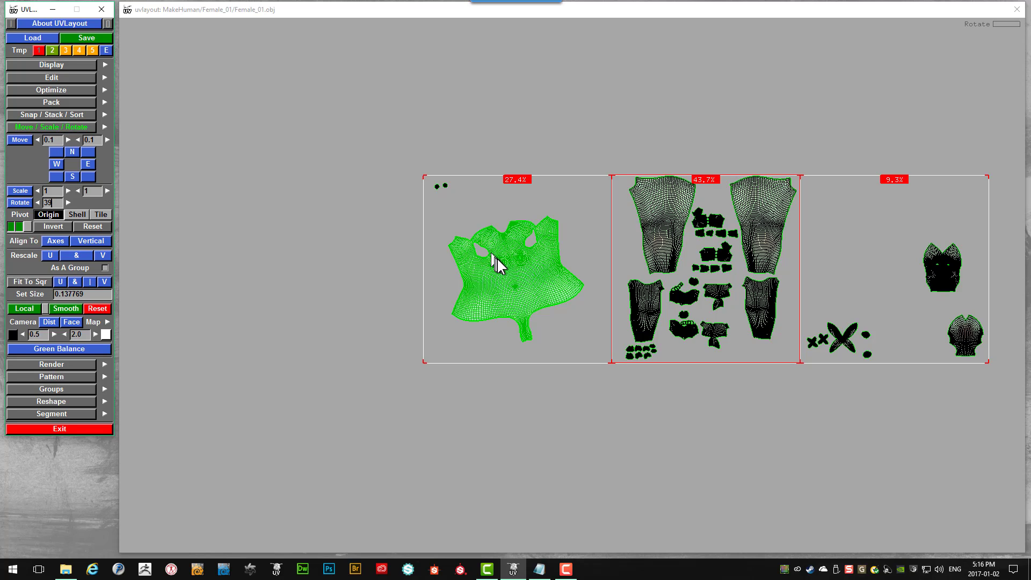
left_click(91, 242)
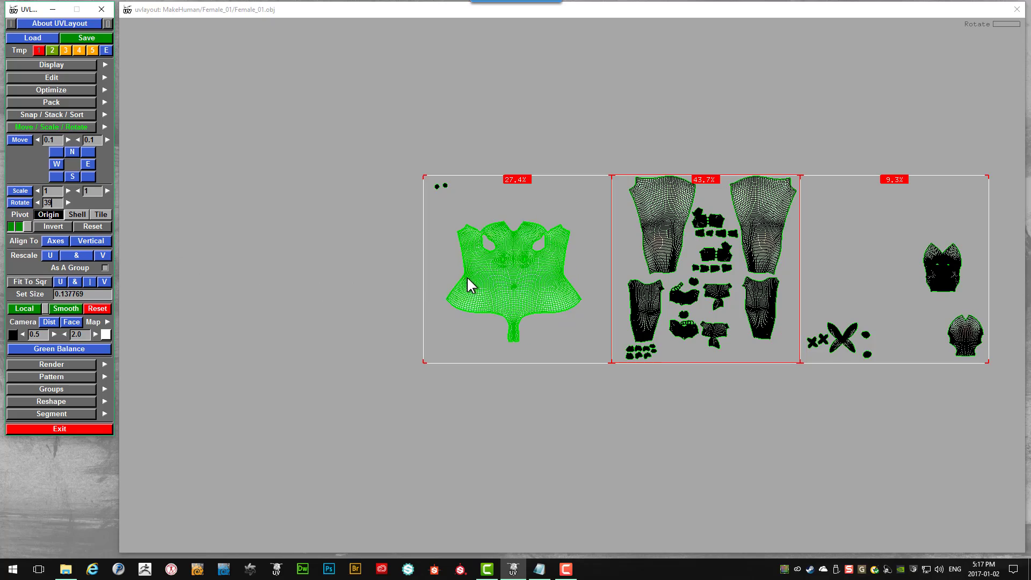
scroll(514, 282, "up", 5)
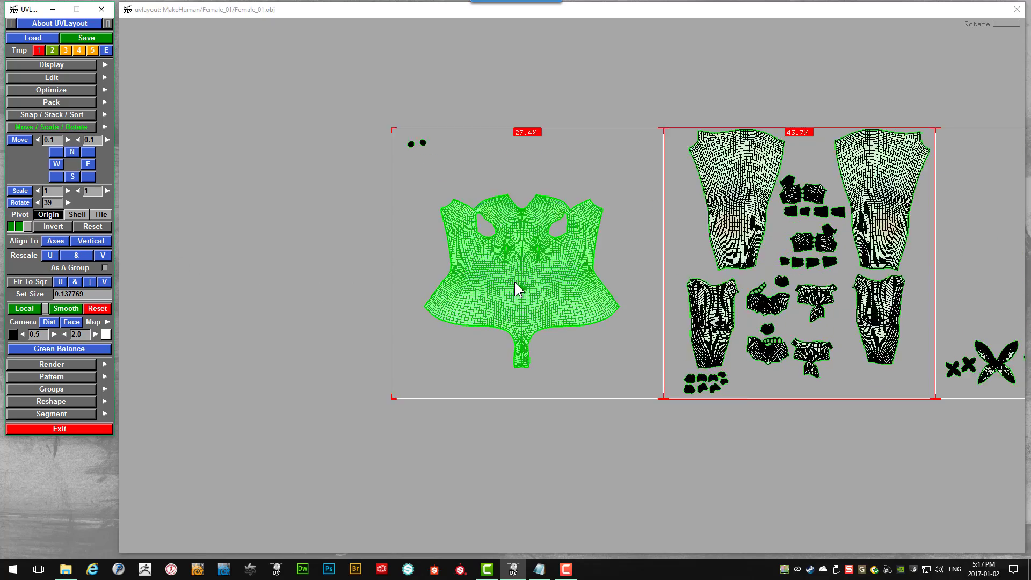
scroll(553, 272, "up", 2)
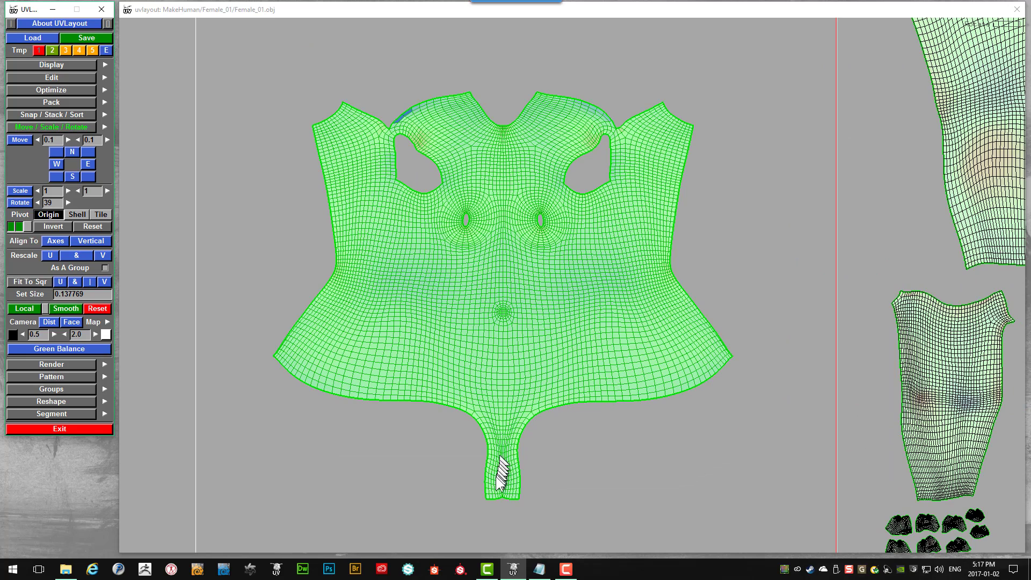
scroll(462, 371, "down", 2)
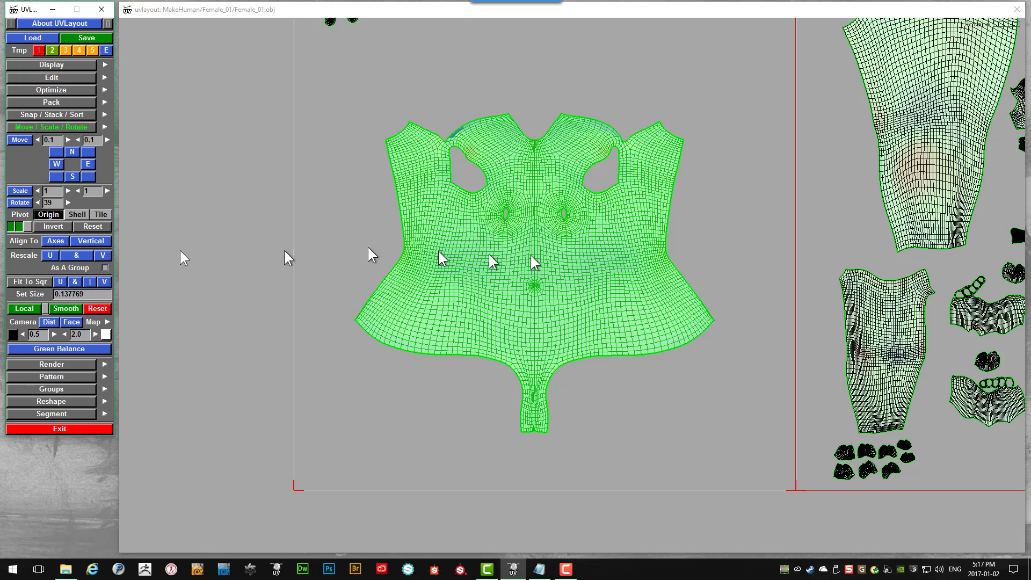
- Align the torso shell to Axes, and realign it to Vertical
left_click(49, 237)
scroll(578, 285, "down", 1)
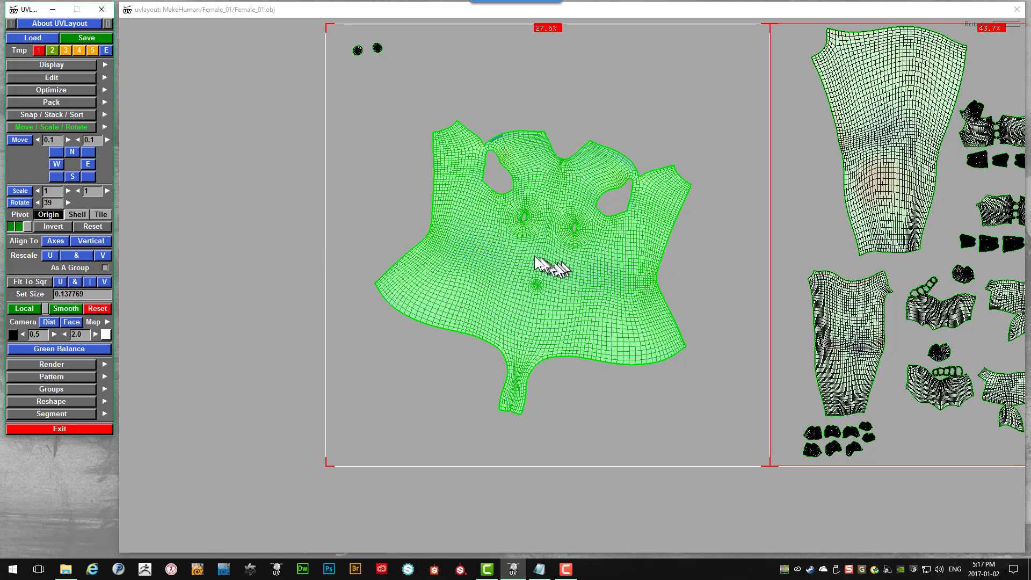
left_click(77, 240)
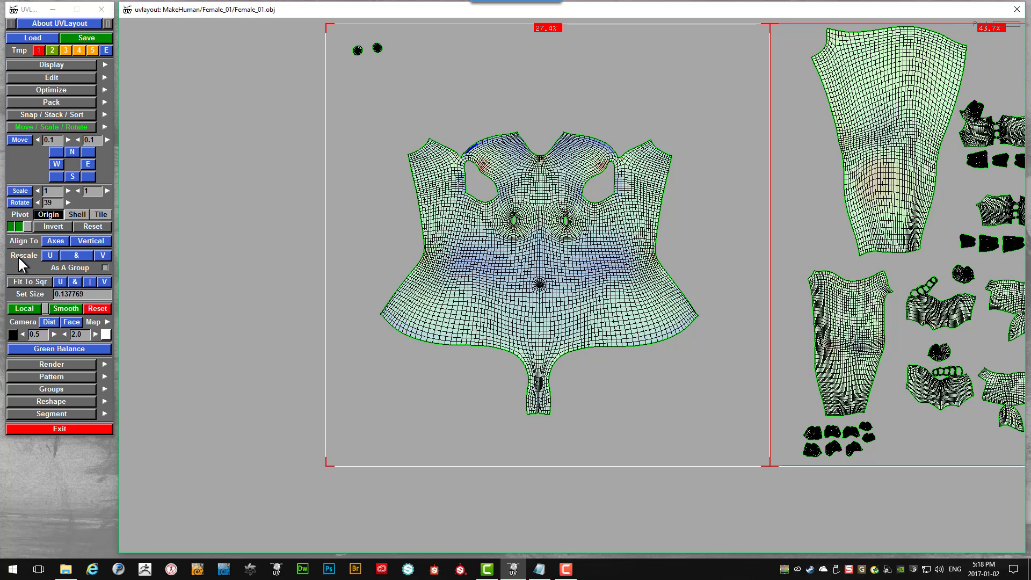
- Examine the shells across the three UV tiles, comparing the torso shell with the limb shells in the second tile
scroll(544, 326, "down", 3)
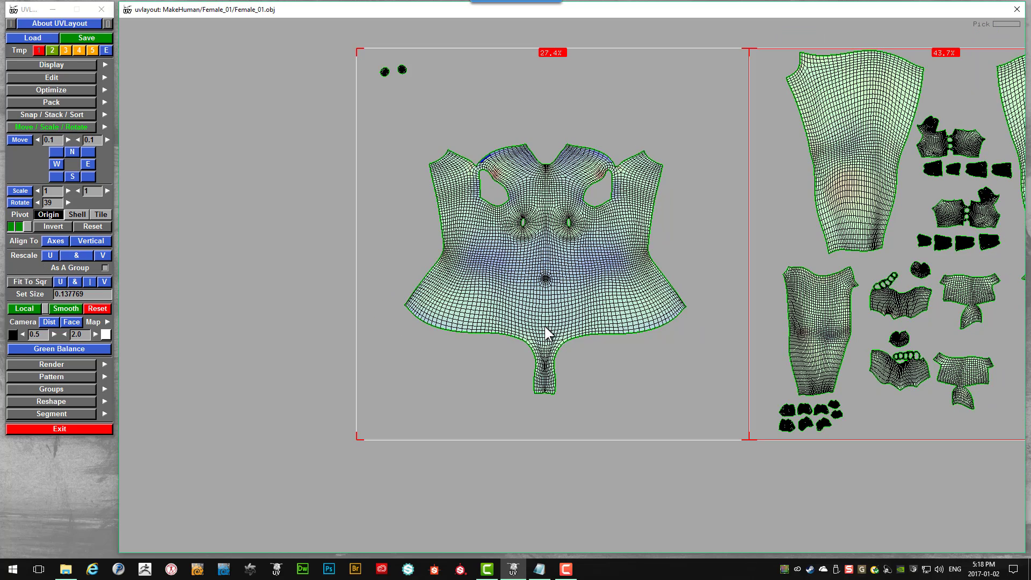
scroll(546, 312, "down", 5)
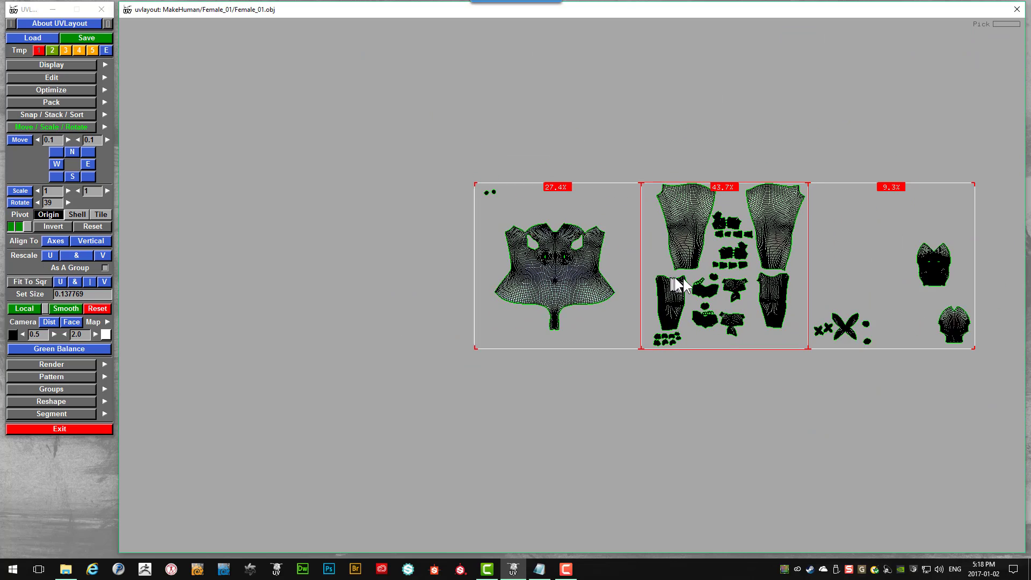
scroll(734, 276, "up", 1)
scroll(733, 275, "down", 2)
scroll(773, 272, "up", 2)
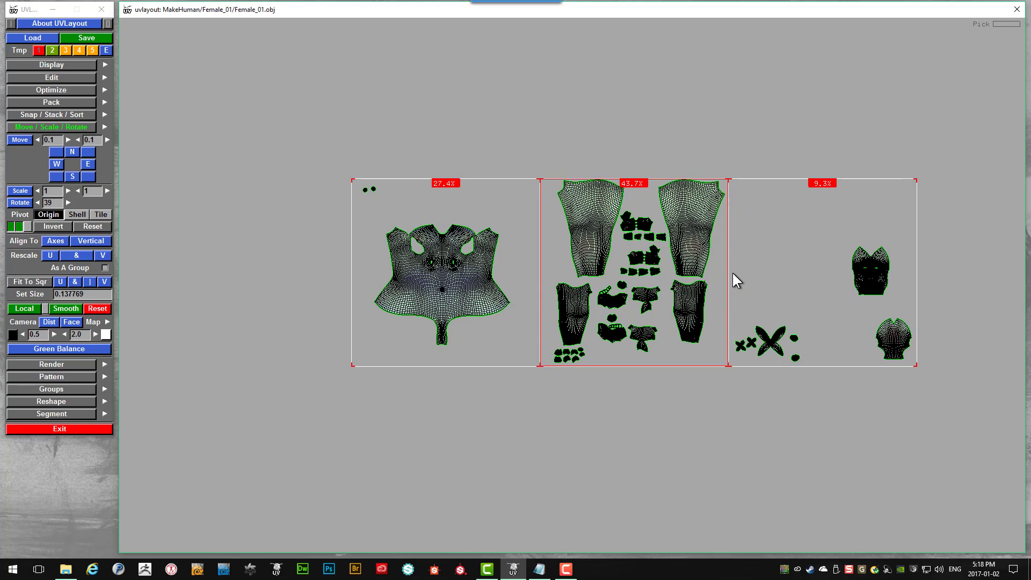
scroll(706, 276, "up", 1)
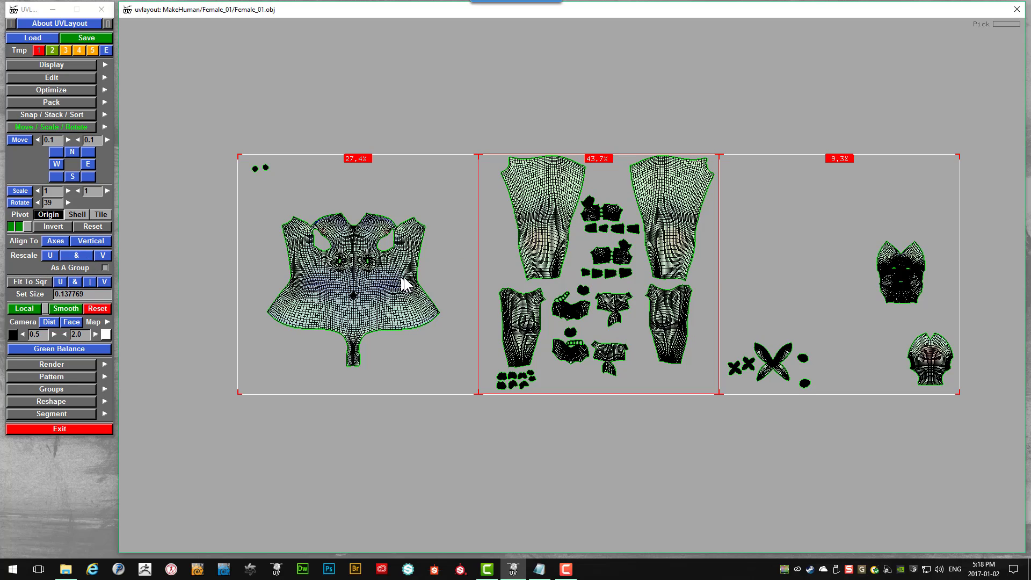
scroll(396, 281, "up", 1)
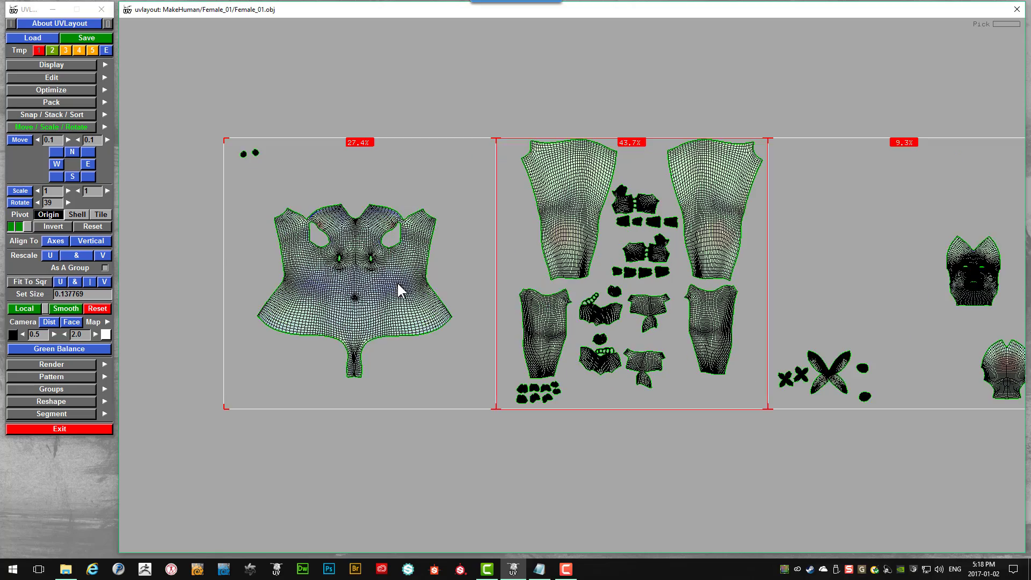
scroll(666, 295, "down", 1)
scroll(768, 298, "up", 1)
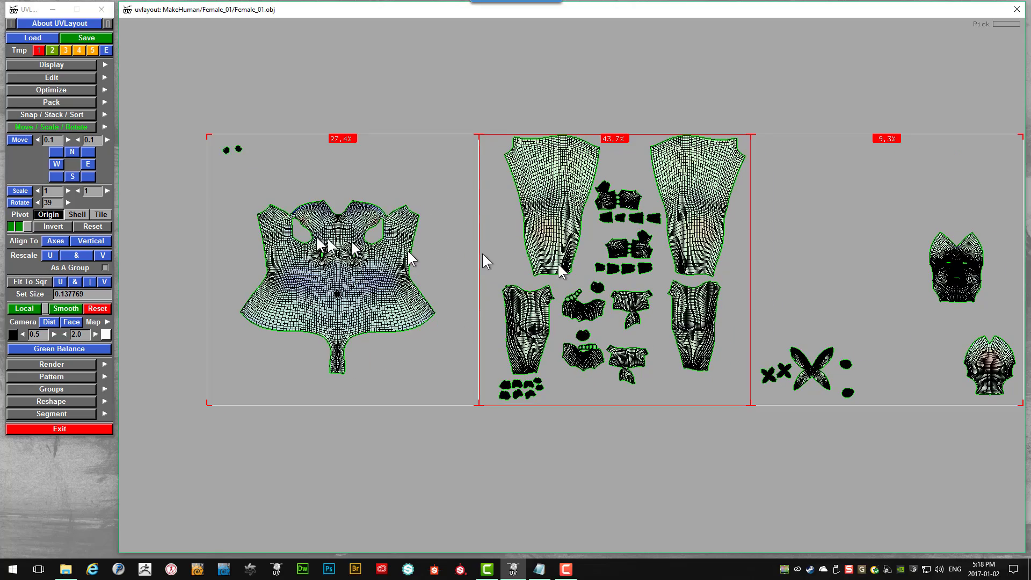
scroll(344, 279, "up", 2)
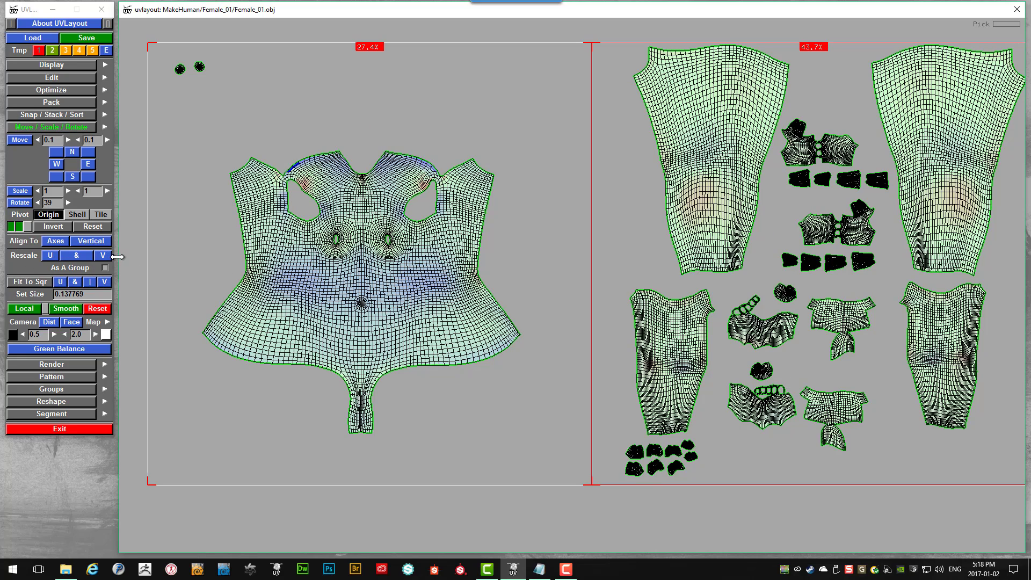
- Select the torso shell in the first tile and rescale it along U
left_click(49, 253)
left_click(280, 280)
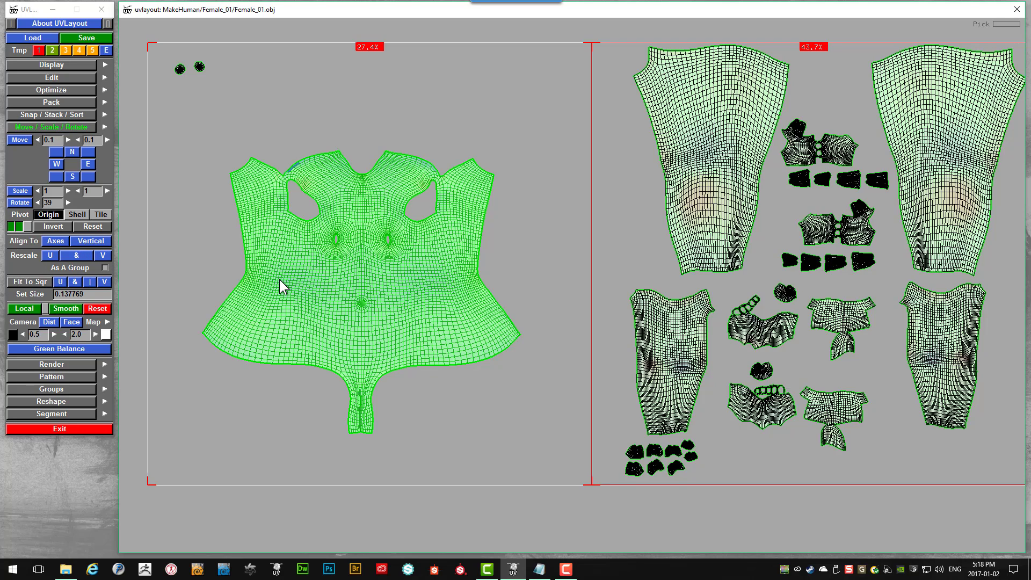
left_click(50, 255)
left_click(50, 254)
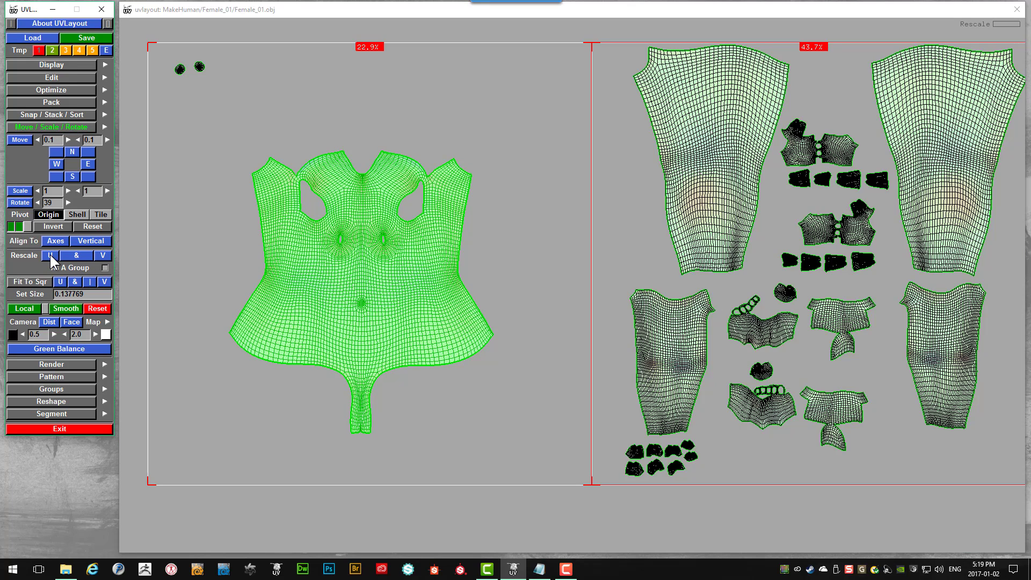
left_click(208, 261)
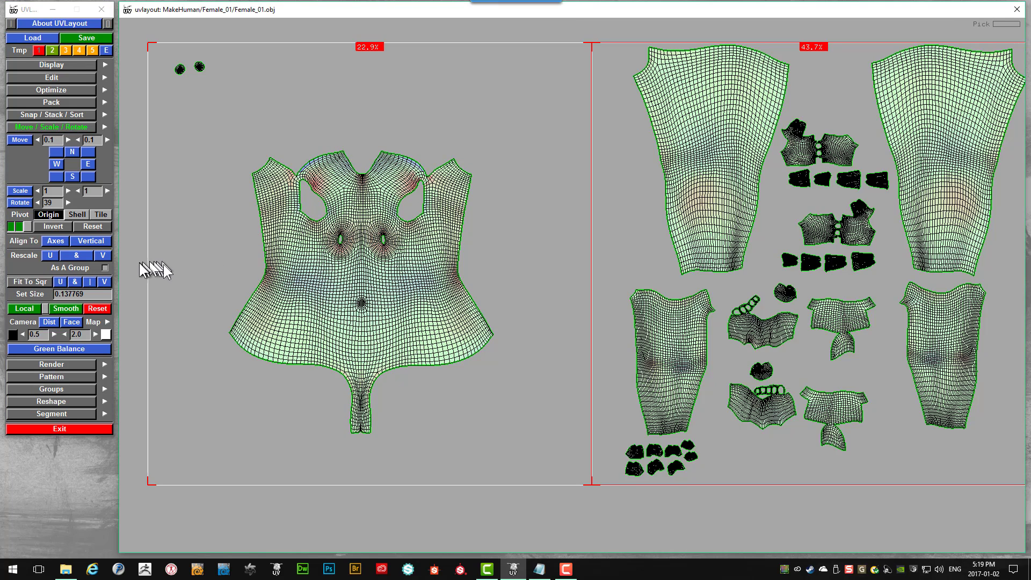
- Rescale the torso shell along V, and rescale it in both U and V together
left_click(289, 275)
left_click(104, 253)
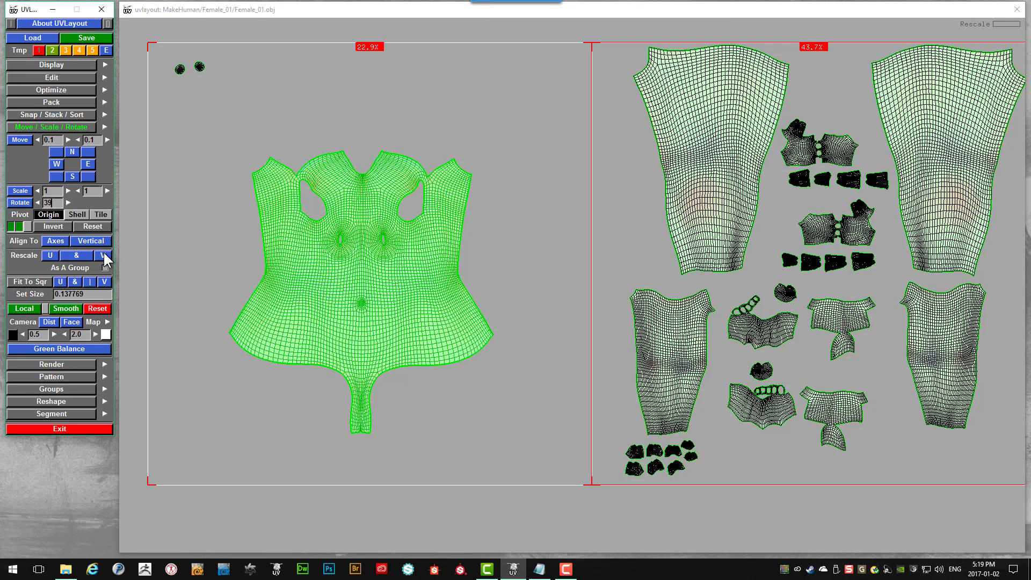
left_click(77, 256)
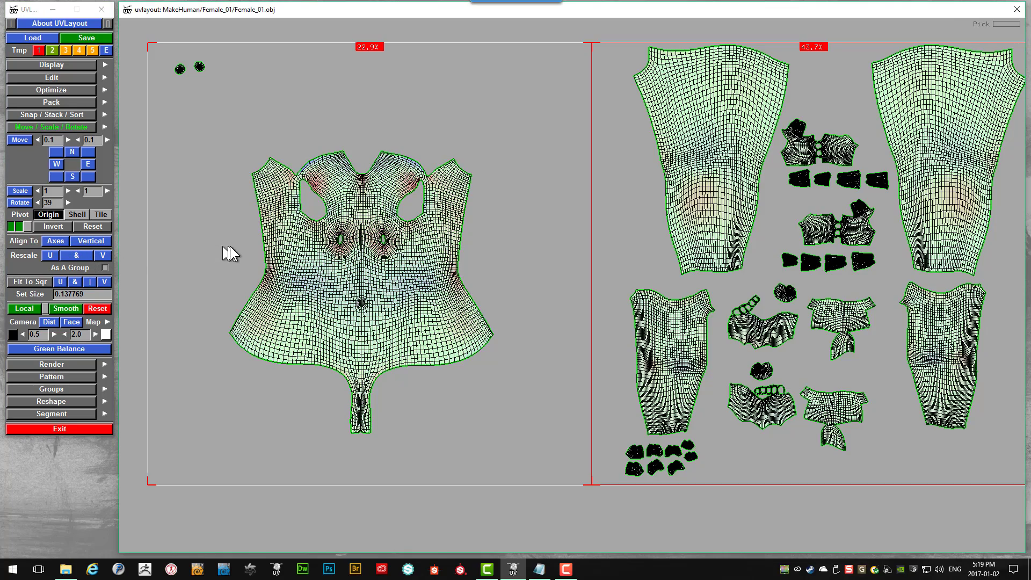
right_click_drag(220, 253, 264, 273)
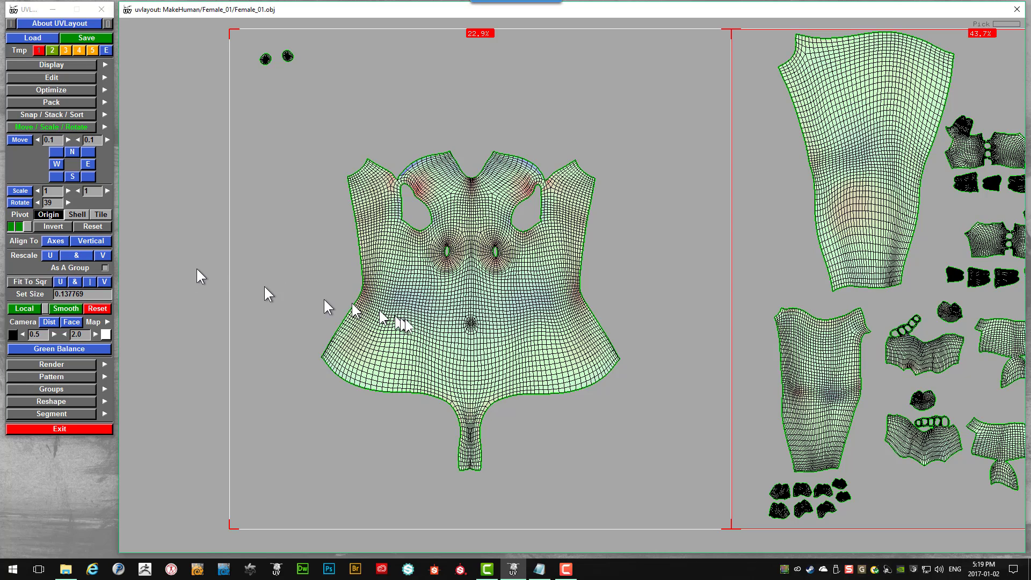
left_click(75, 256)
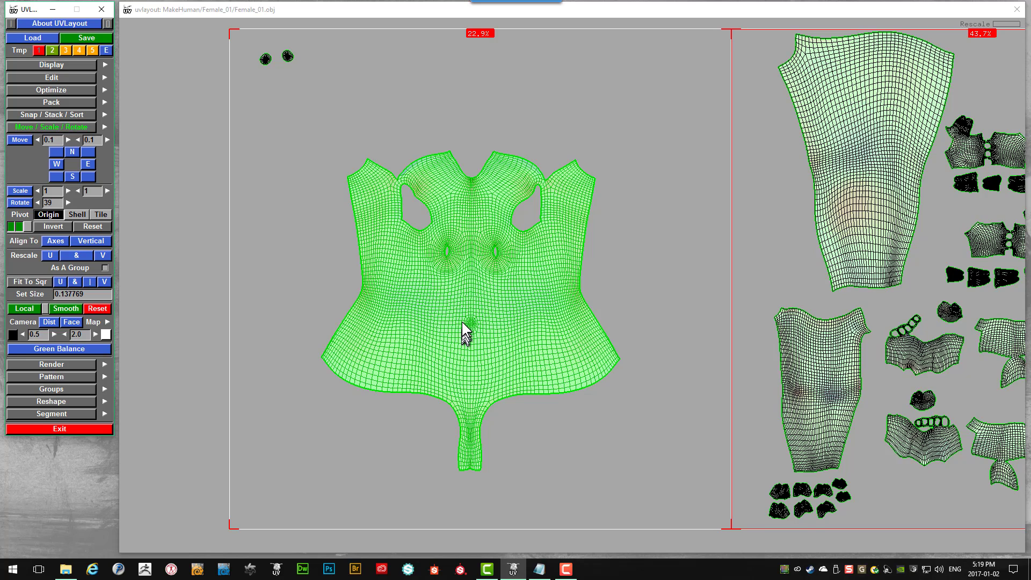
left_click(268, 270)
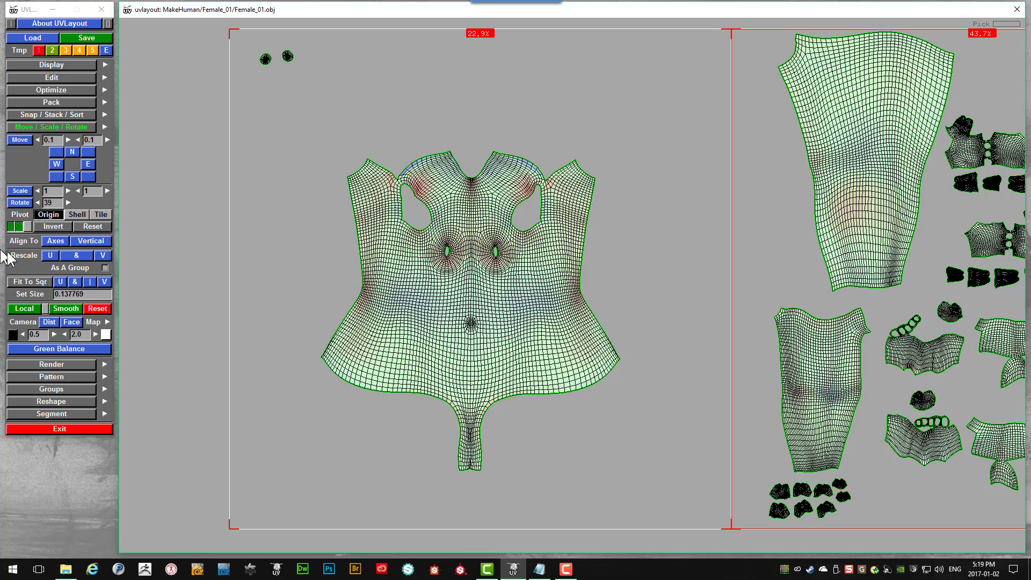
- Fit the torso shell to the first tile's square using the Fit To Sqr "|" option between U and V
scroll(539, 322, "down", 2)
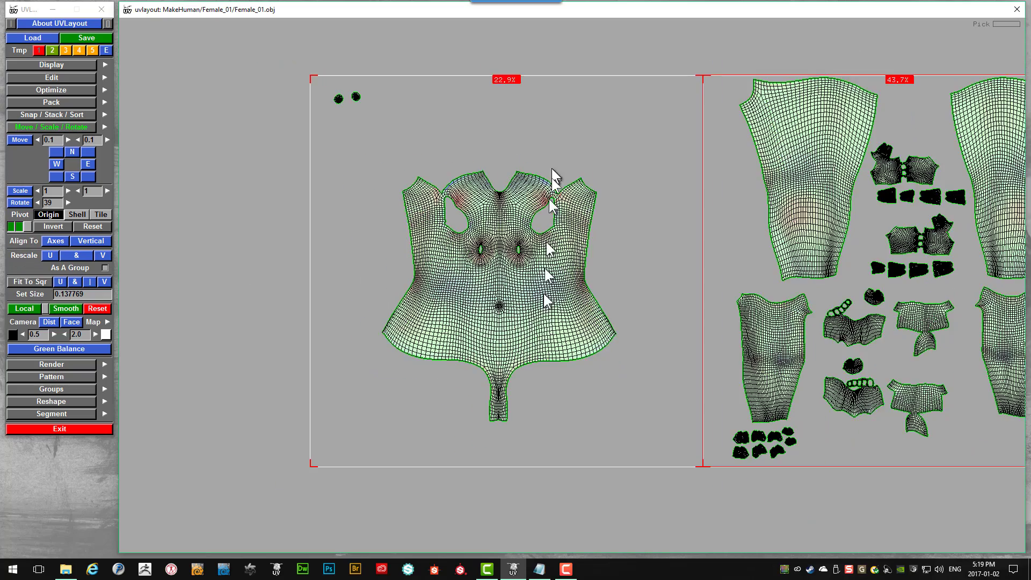
scroll(552, 175, "down", 2)
scroll(601, 202, "down", 3)
scroll(782, 289, "down", 3)
scroll(781, 295, "up", 3)
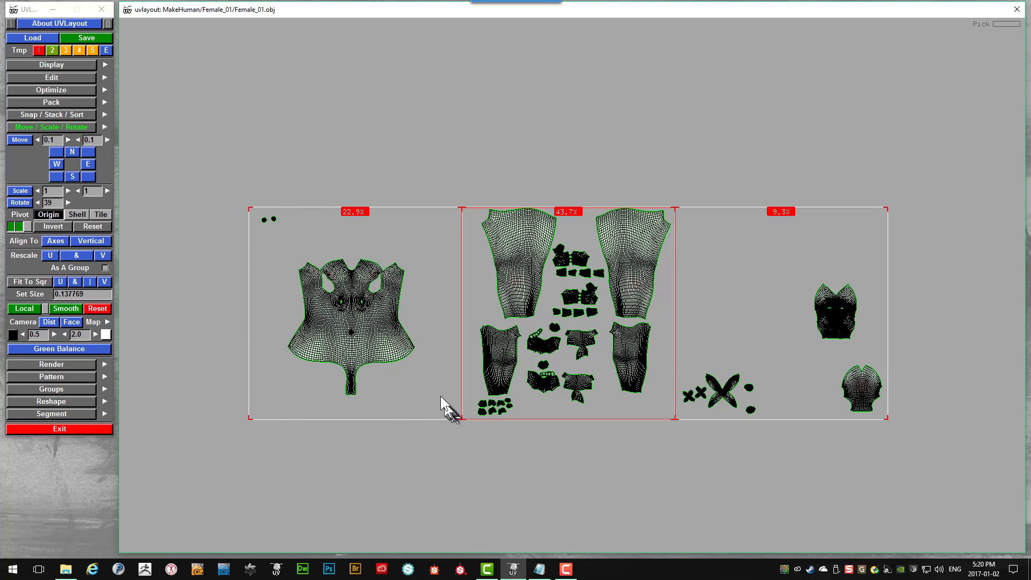
left_click(379, 326)
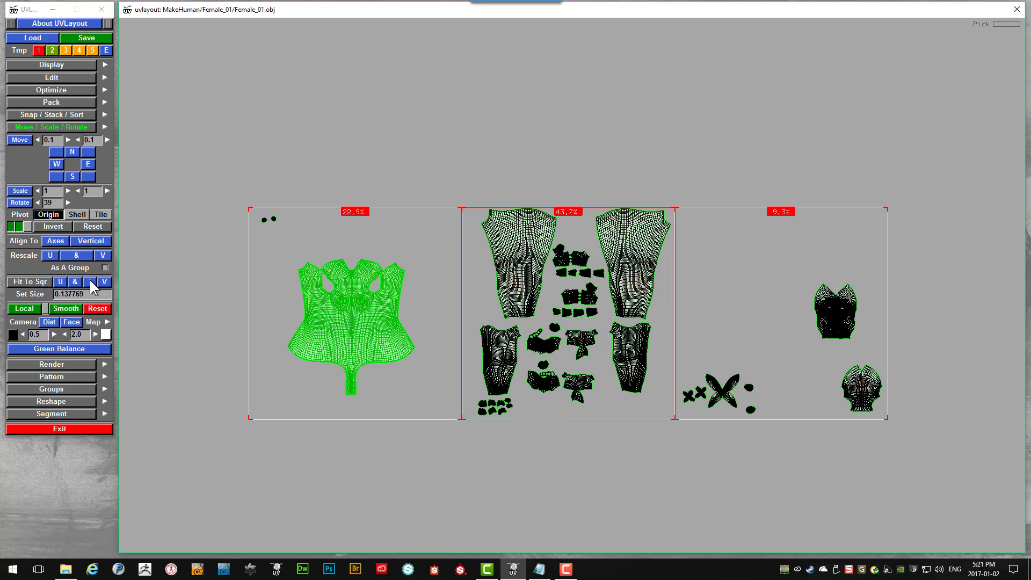
left_click(90, 280)
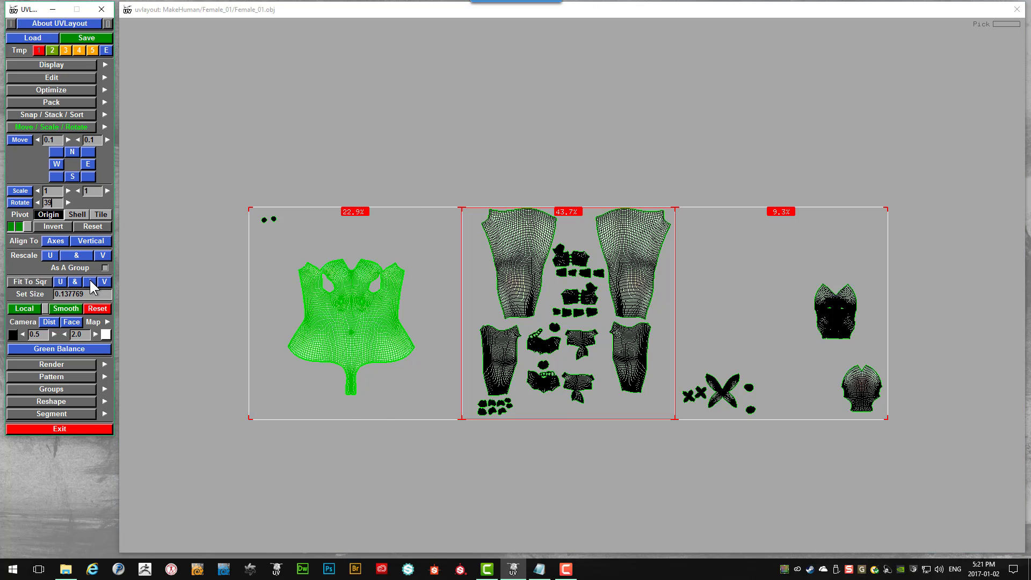
left_click(89, 281)
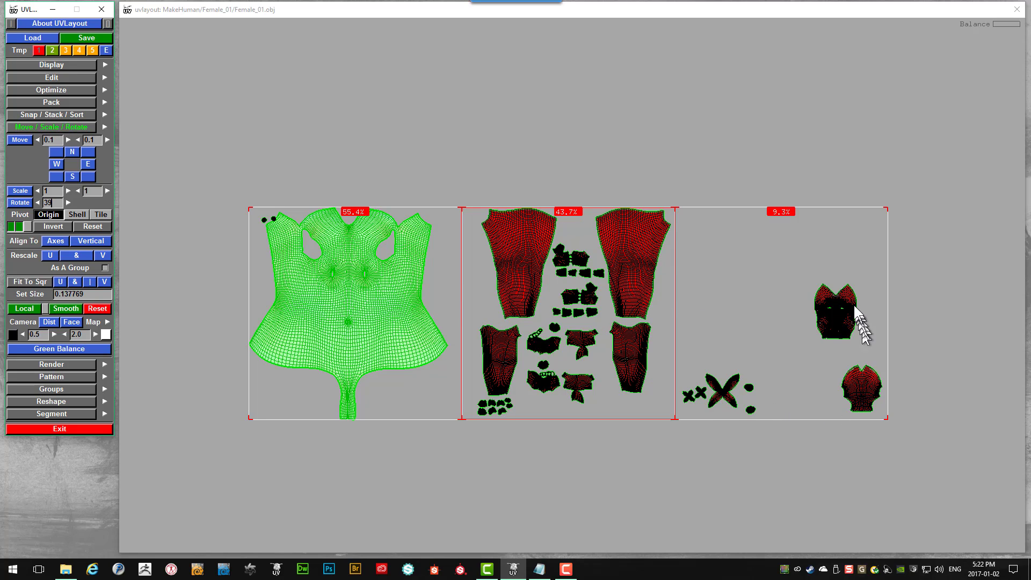
left_click(438, 266)
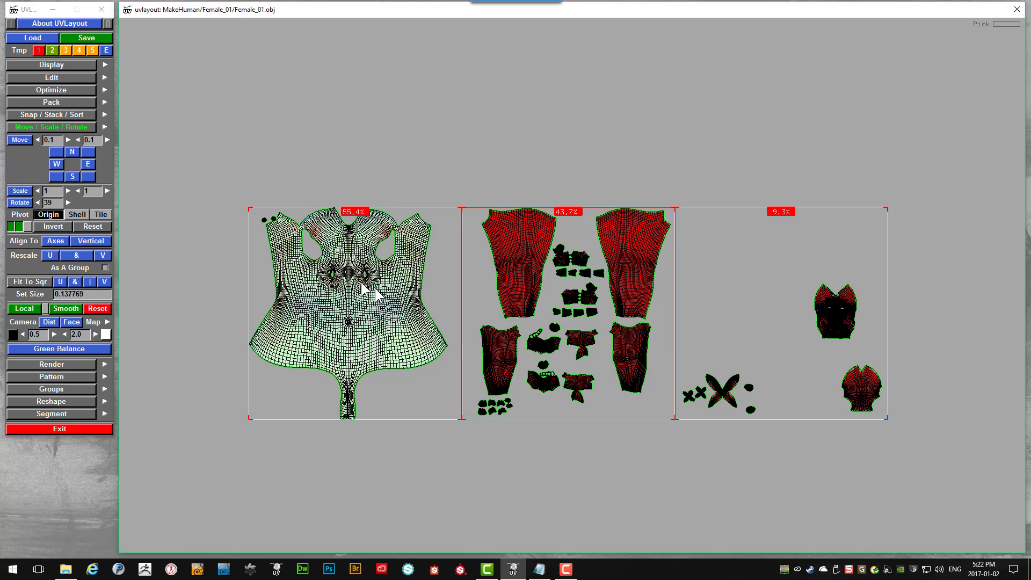
- Move the two small round shells together off the torso shell's shoulder into the free corner of the first tile
scroll(256, 236, "up", 5)
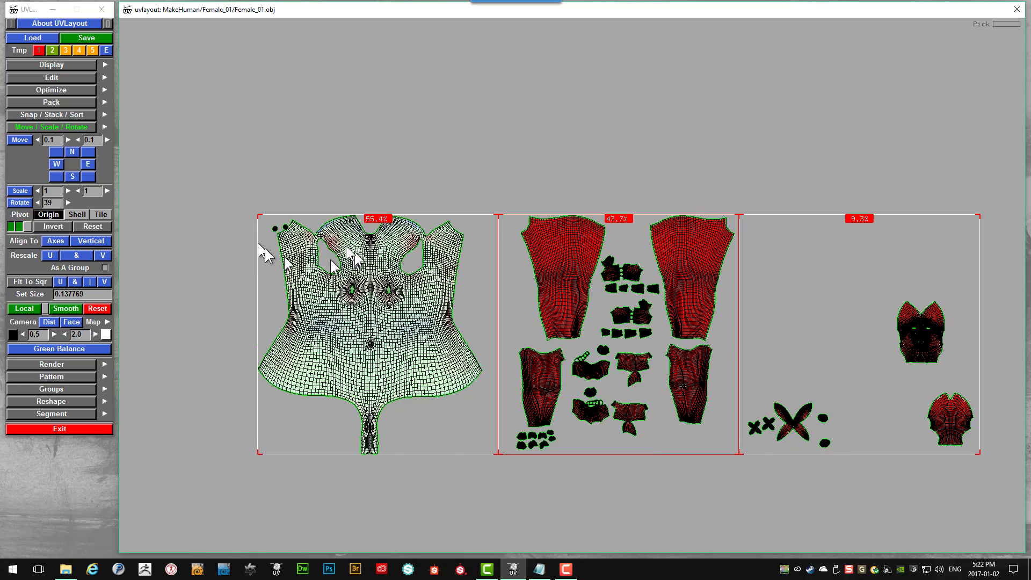
scroll(317, 266, "up", 6)
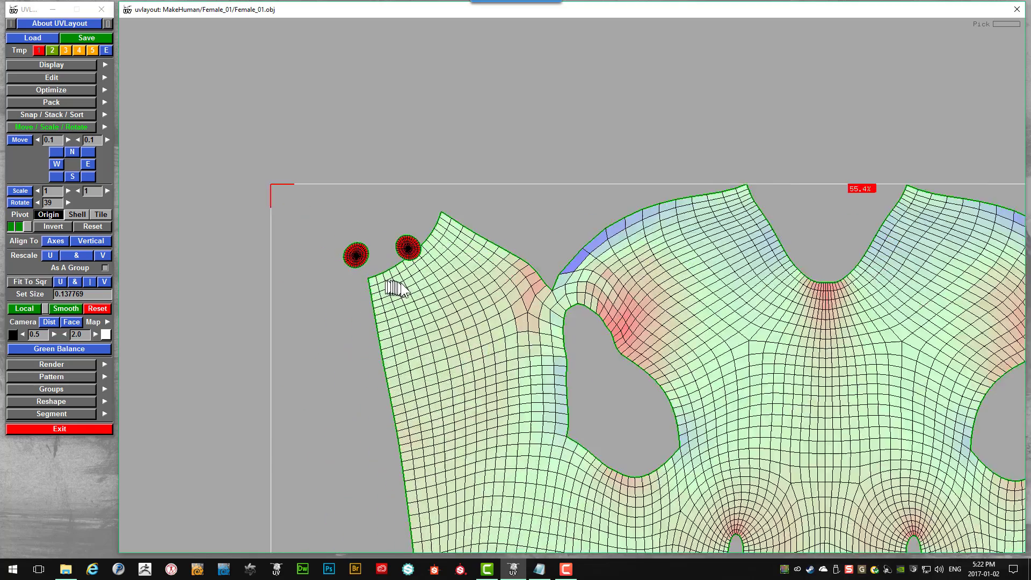
left_click_drag(321, 179, 448, 233)
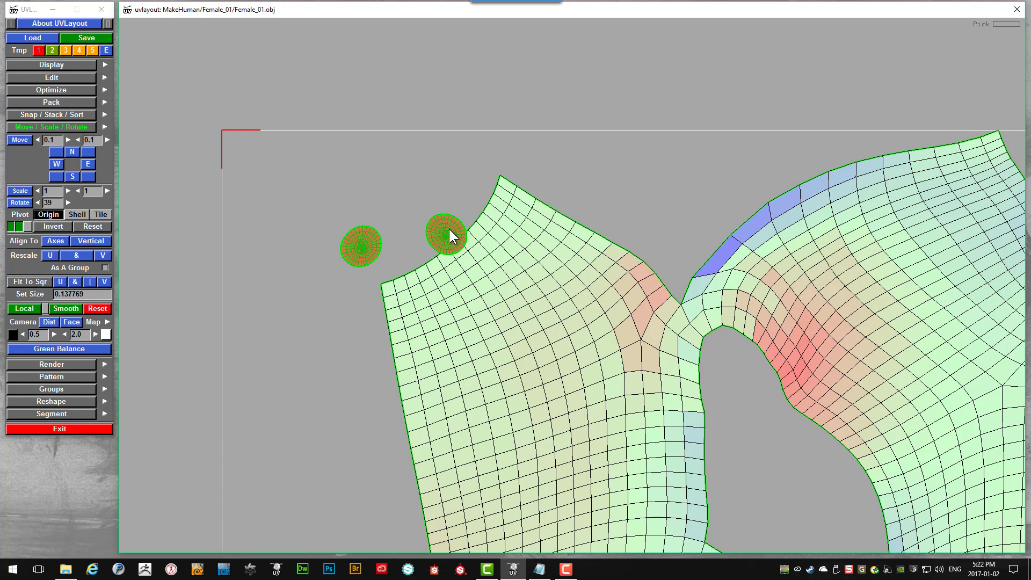
middle_click_drag(449, 227, 384, 195)
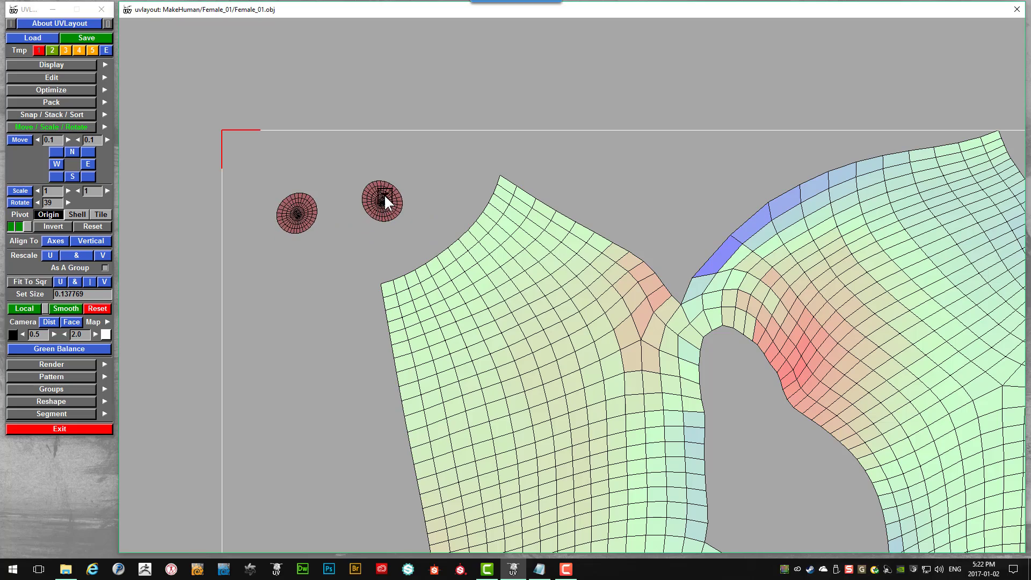
- Compare the distortion colouring of the small round shells with the torso shell and the shells in the other tiles
scroll(354, 263, "down", 5)
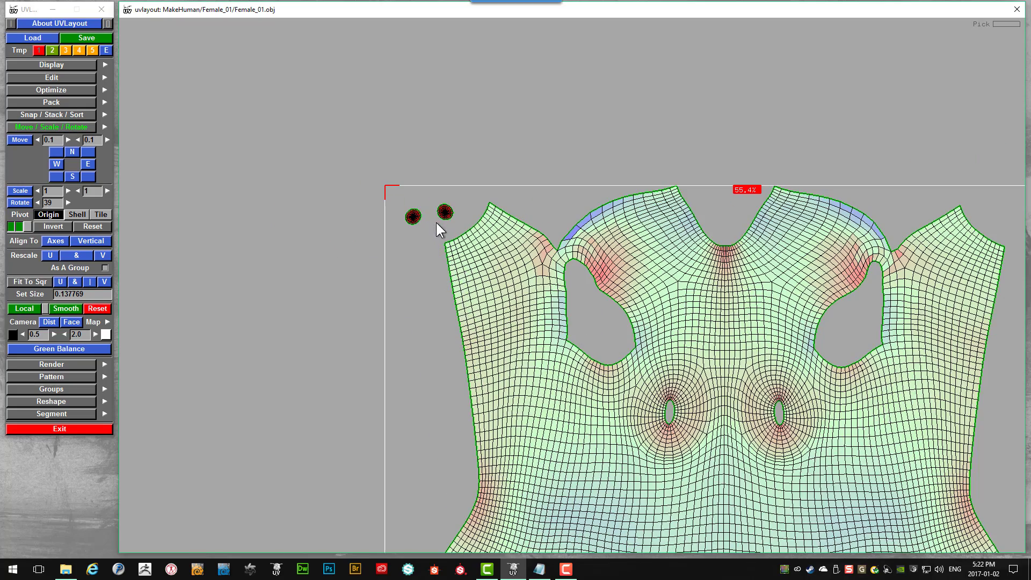
scroll(436, 222, "up", 5)
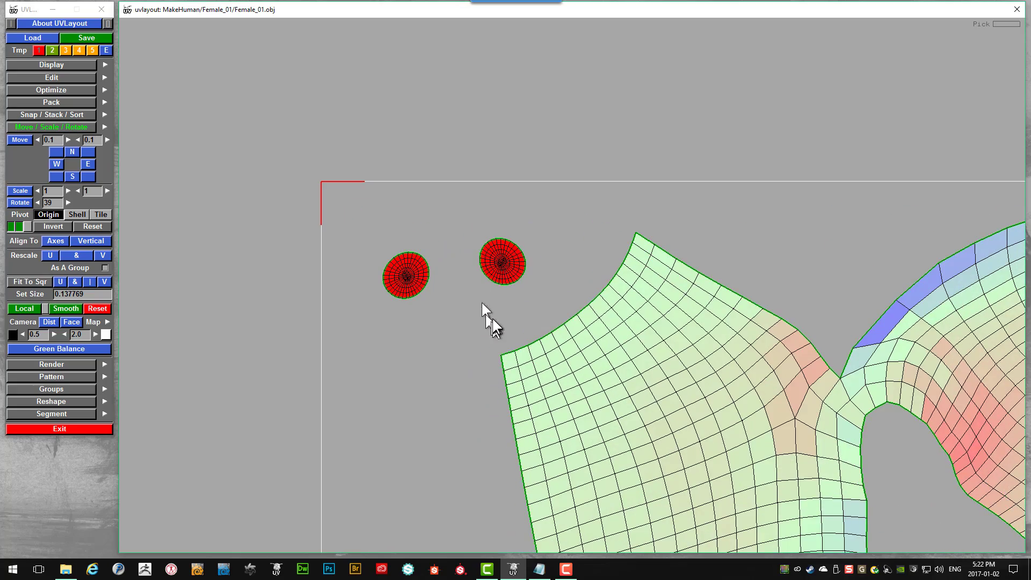
scroll(605, 342, "down", 2)
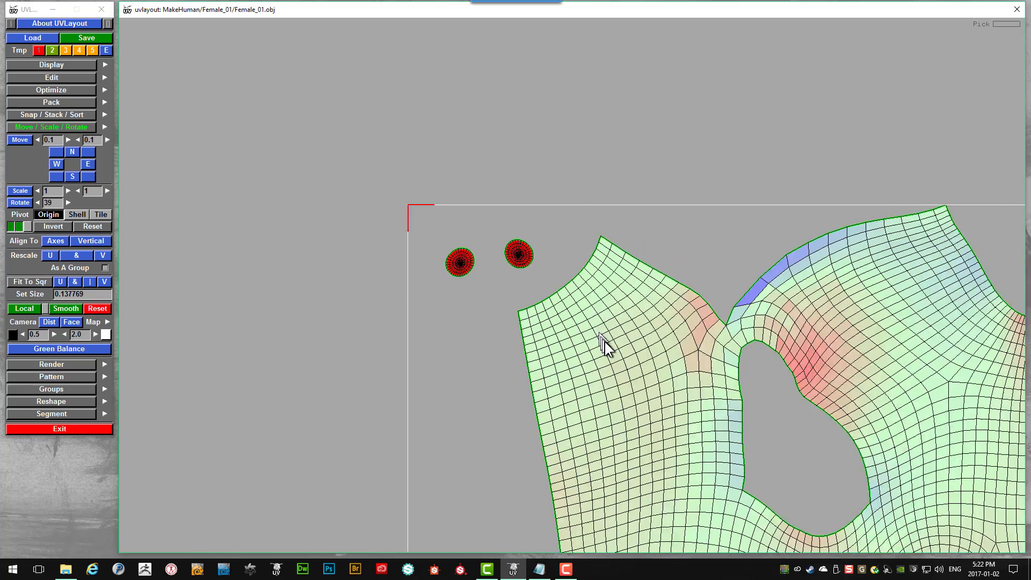
scroll(605, 342, "down", 5)
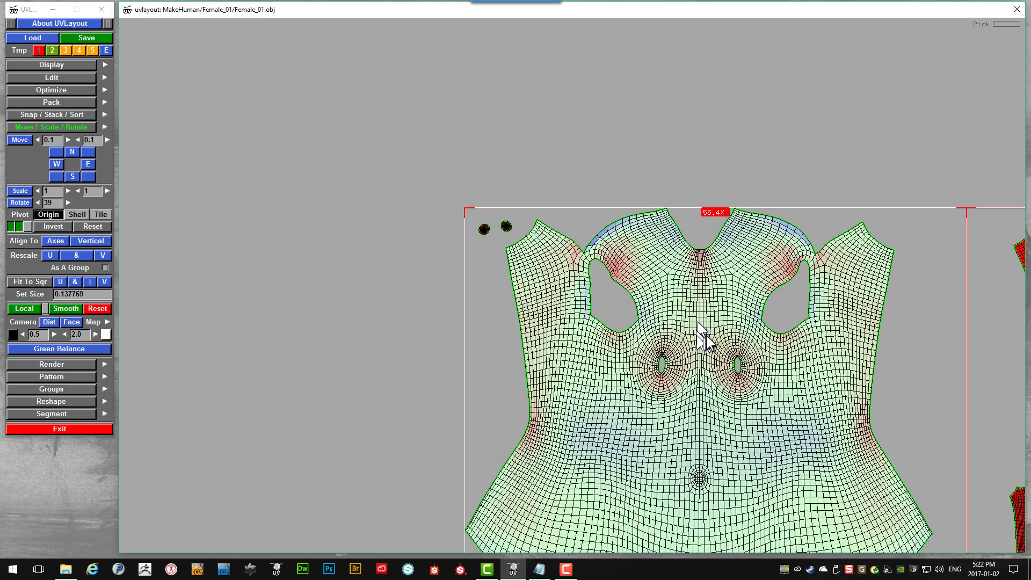
scroll(706, 336, "down", 6)
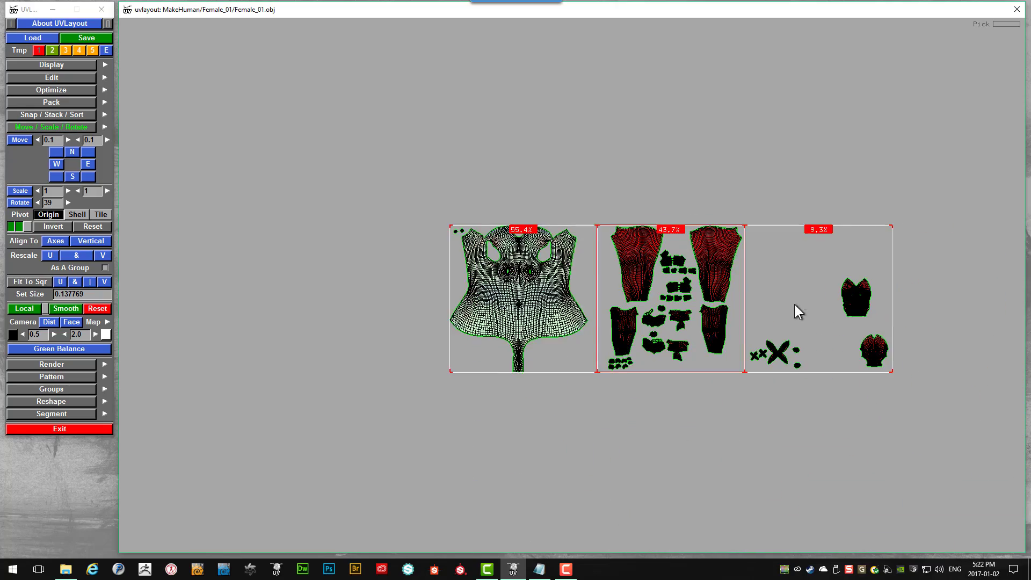
scroll(794, 304, "up", 1)
scroll(671, 303, "up", 1)
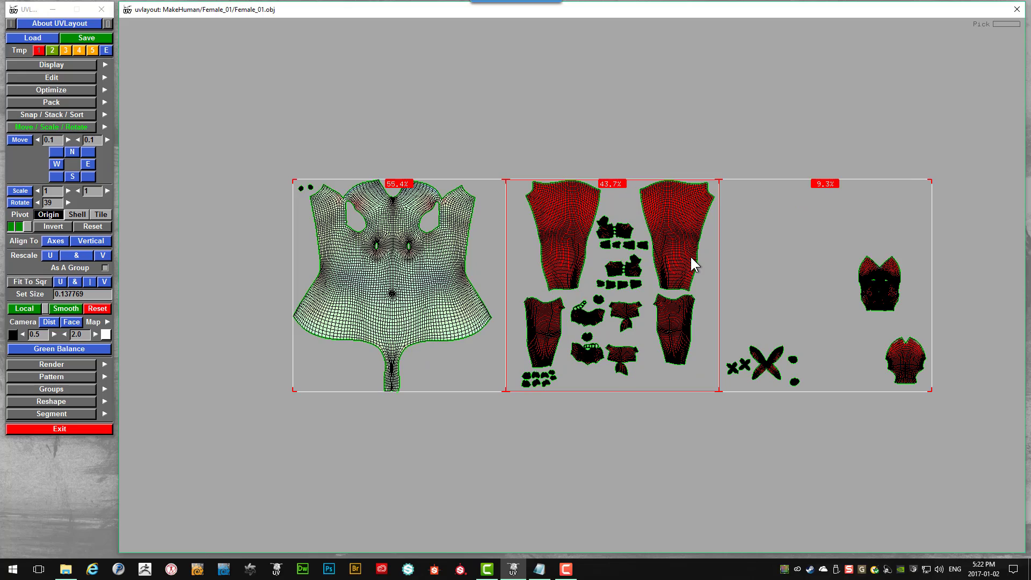
- Switch to the 3D view and examine the distortion colouring of the torso, arms and head from several angles
key("1")
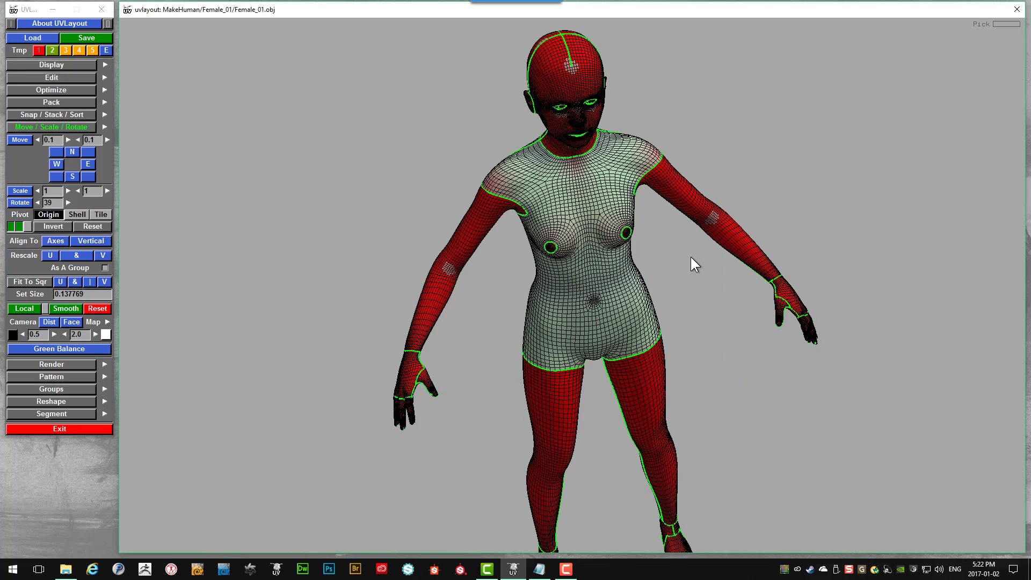
middle_click_drag(655, 277, 662, 237)
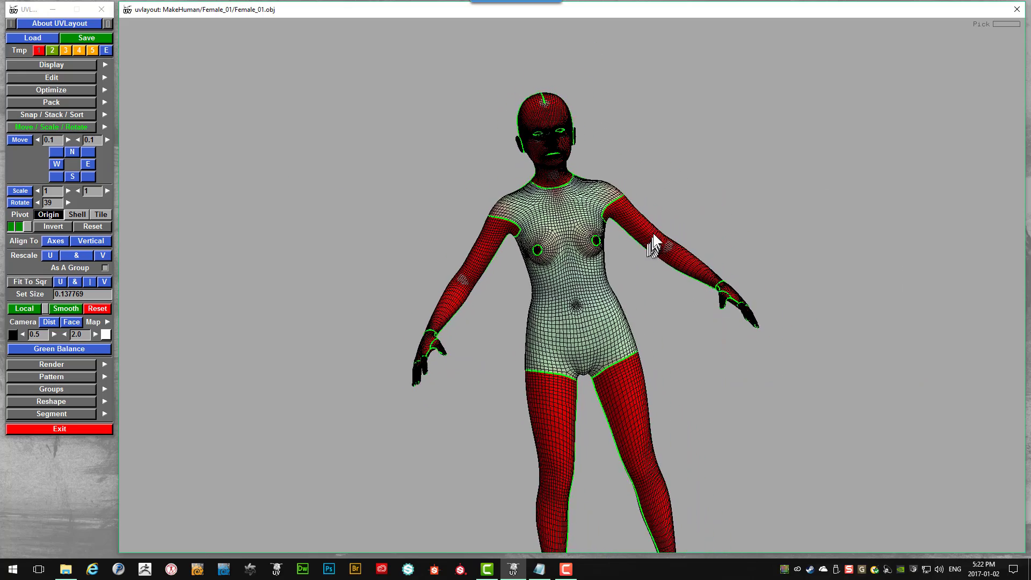
scroll(563, 290, "up", 3)
scroll(562, 272, "up", 4)
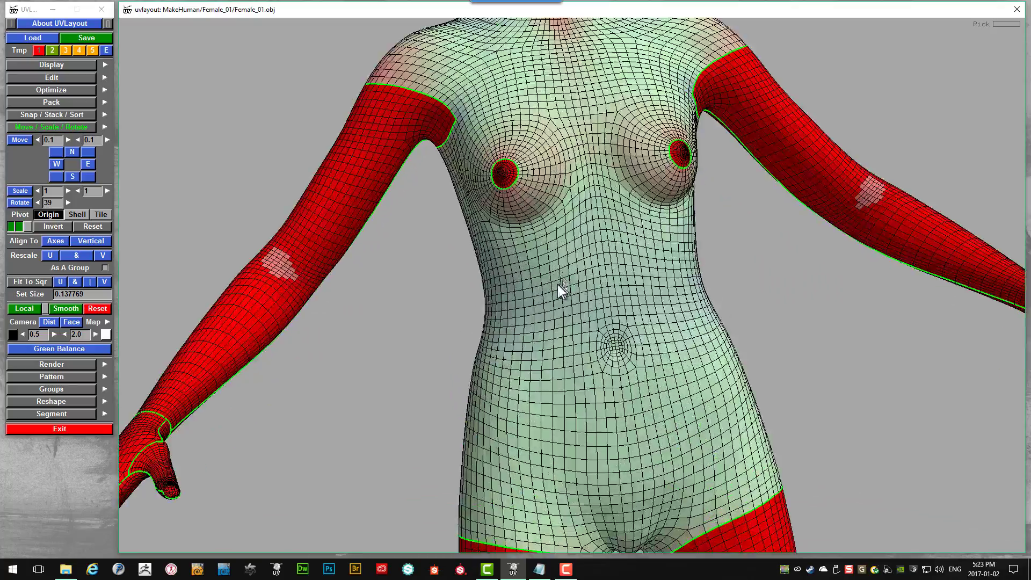
left_click_drag(557, 284, 559, 306)
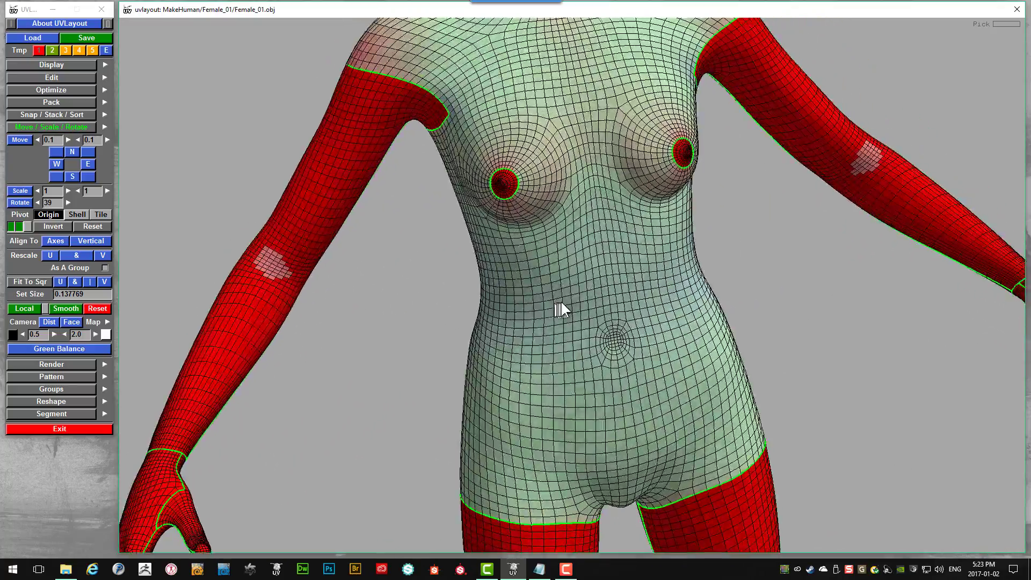
scroll(568, 269, "down", 3)
scroll(563, 228, "down", 4)
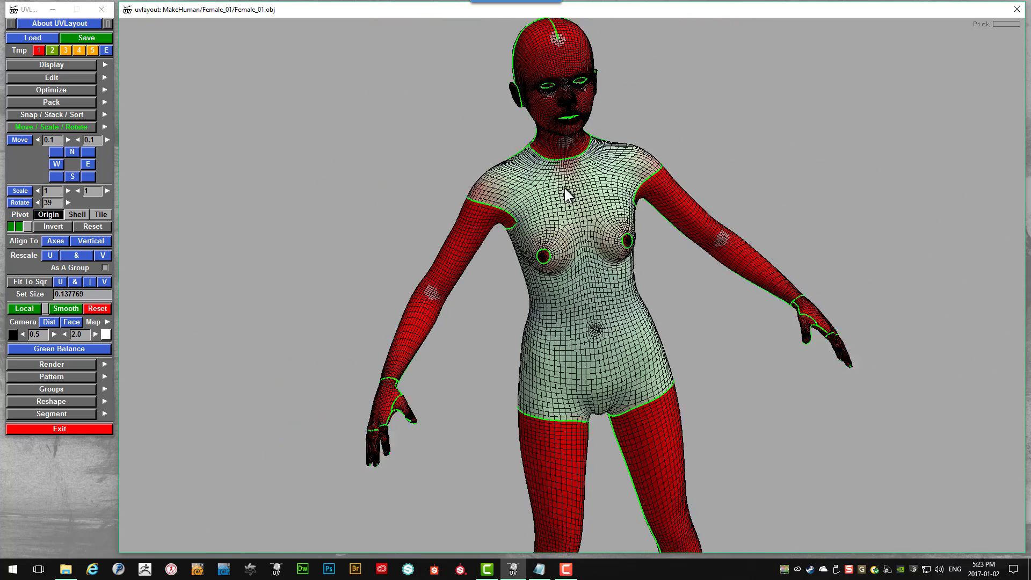
left_click_drag(565, 188, 550, 222)
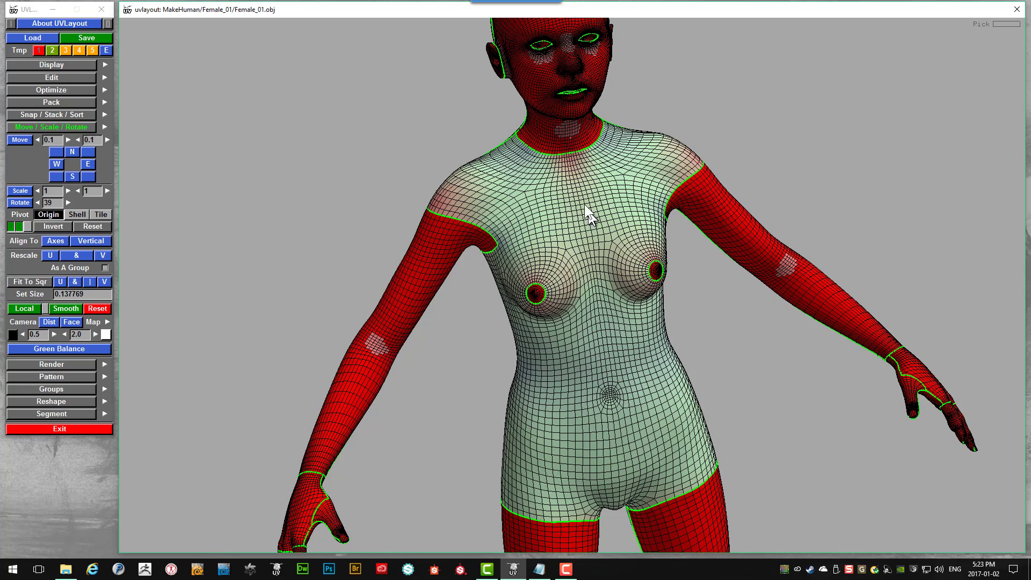
left_click_drag(485, 160, 532, 134)
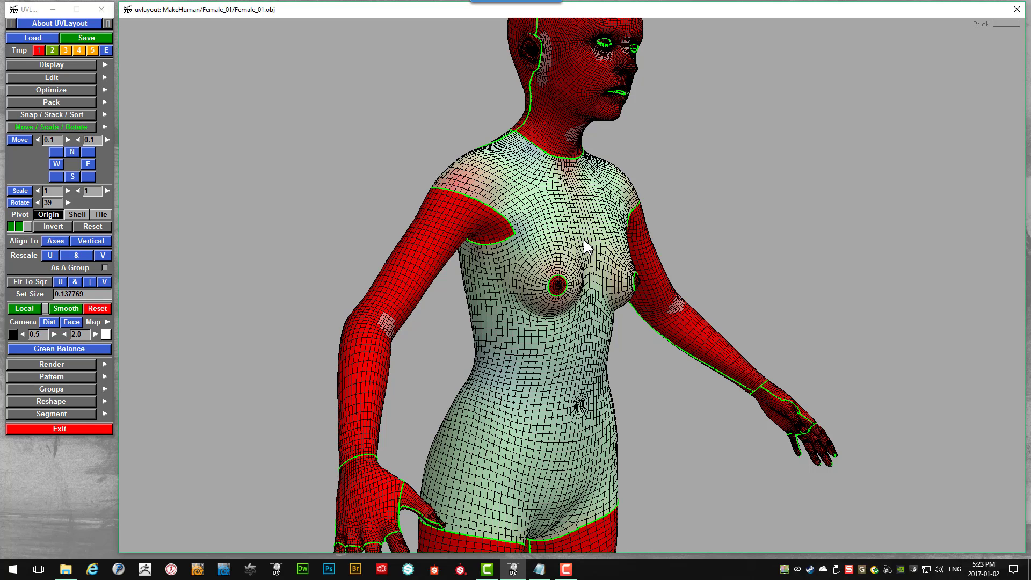
- Display the checker texture on the 3D model and cycle the pattern through coarser and finer square sizes
key("t")
mouse_move(588, 241)
left_mouse_down()
mouse_move(552, 253)
mouse_move(519, 247)
mouse_move(529, 245)
left_mouse_up()
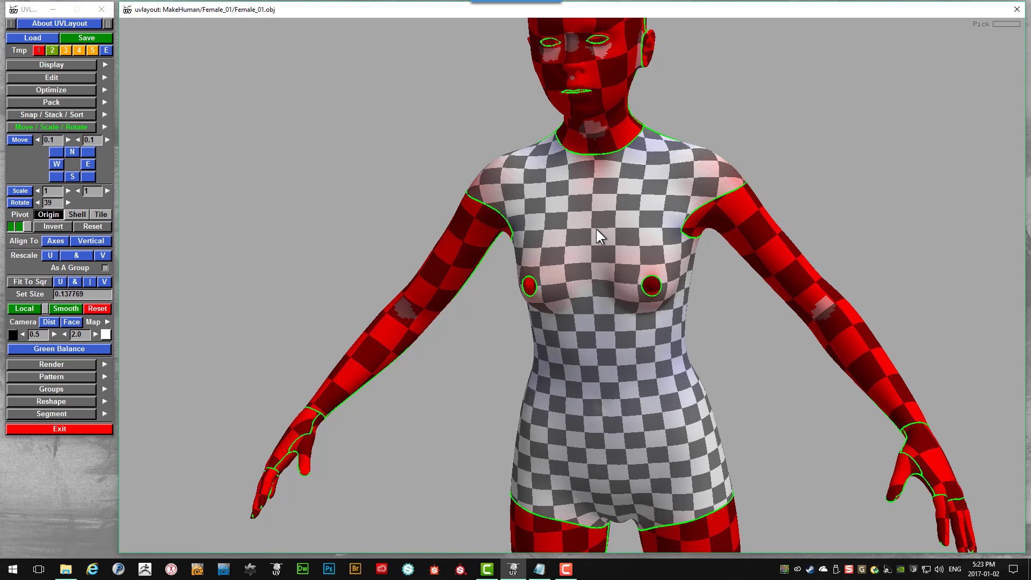
key("plus")
key("plus")
key("plus")
key("minus")
key("minus")
key("minus")
key("minus")
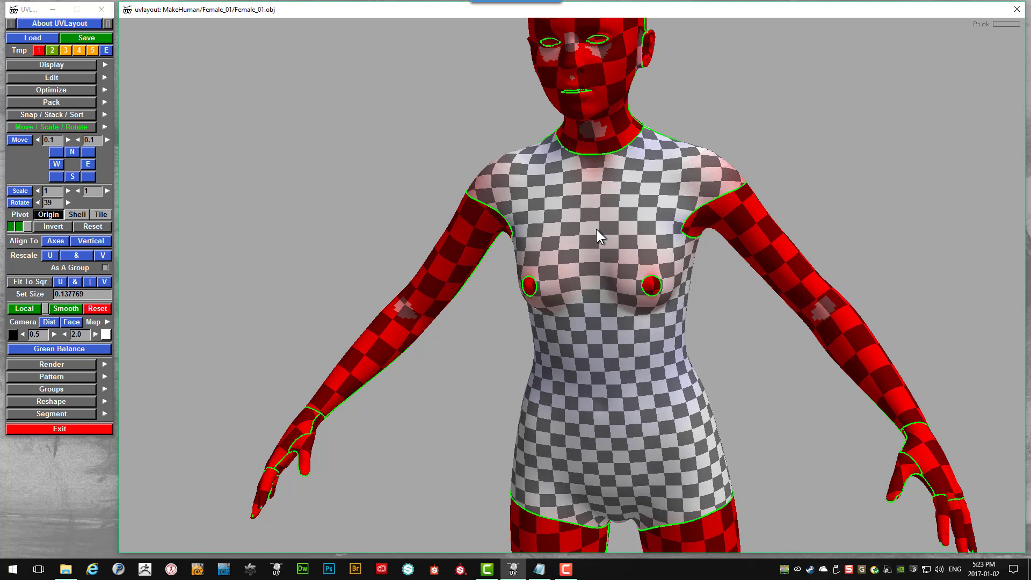
key("plus")
key("plus")
key("plus")
key("plus")
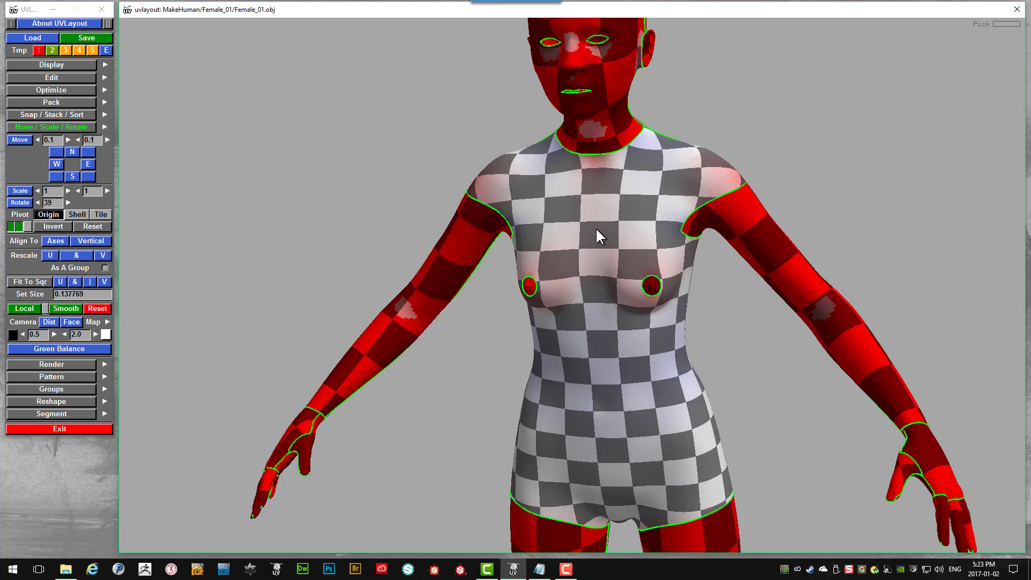
key("plus")
key("plus")
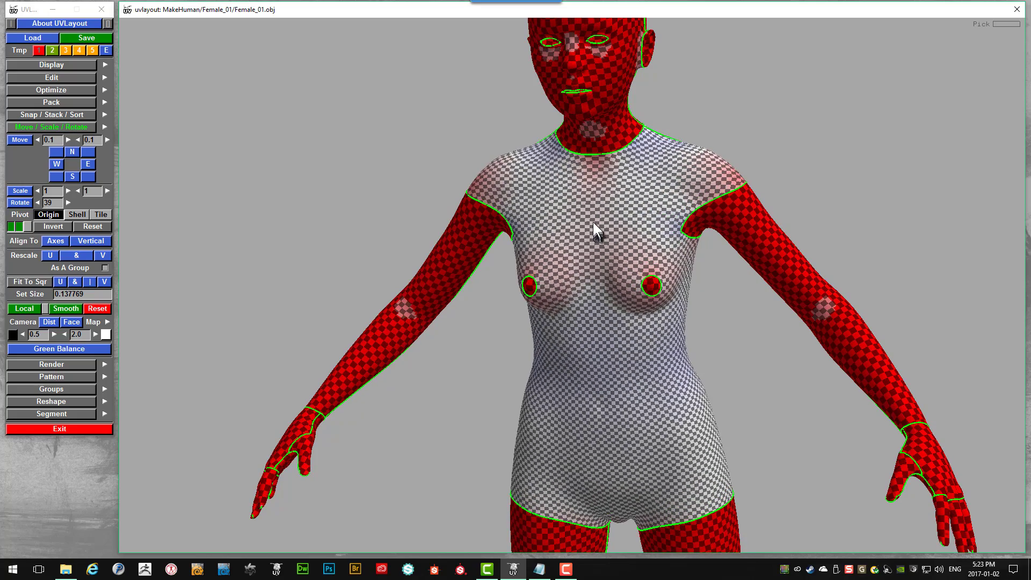
- Enlarge the checker squares on the 3D model and examine how evenly they cover the chest and neckline
key("minus")
key("minus")
key("minus")
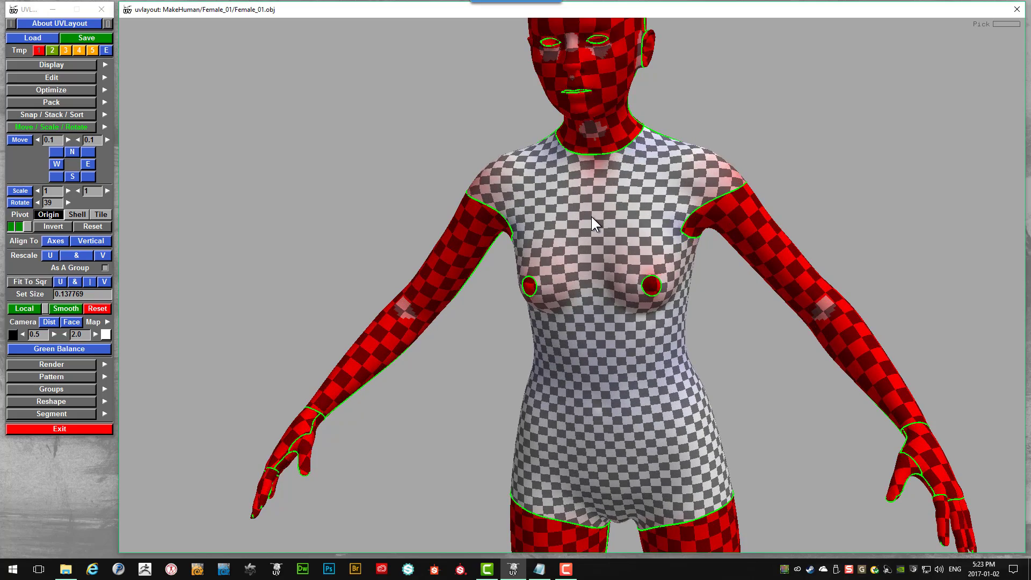
left_click_drag(592, 216, 581, 188)
scroll(565, 223, "up", 6)
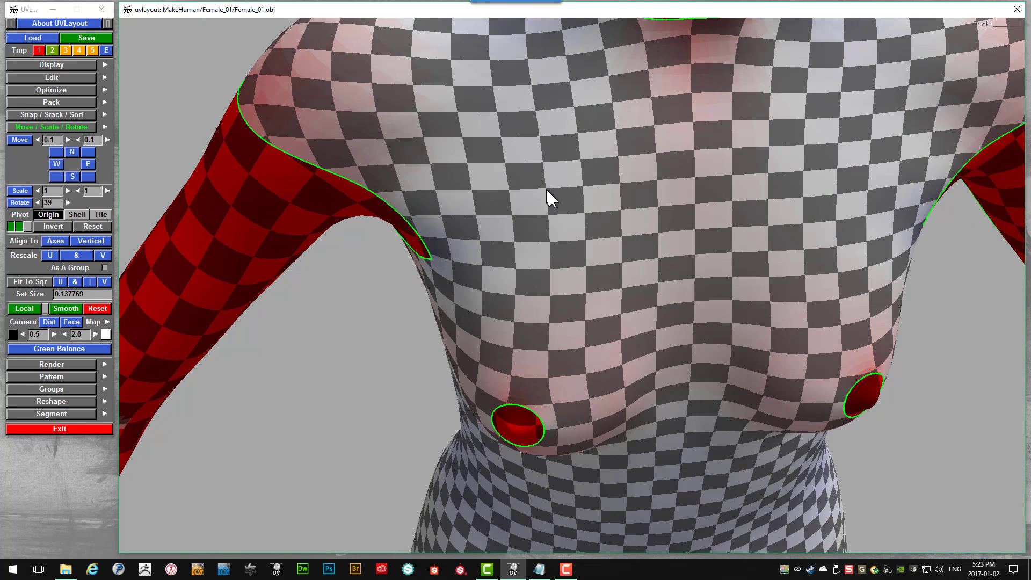
left_click_drag(575, 211, 591, 164)
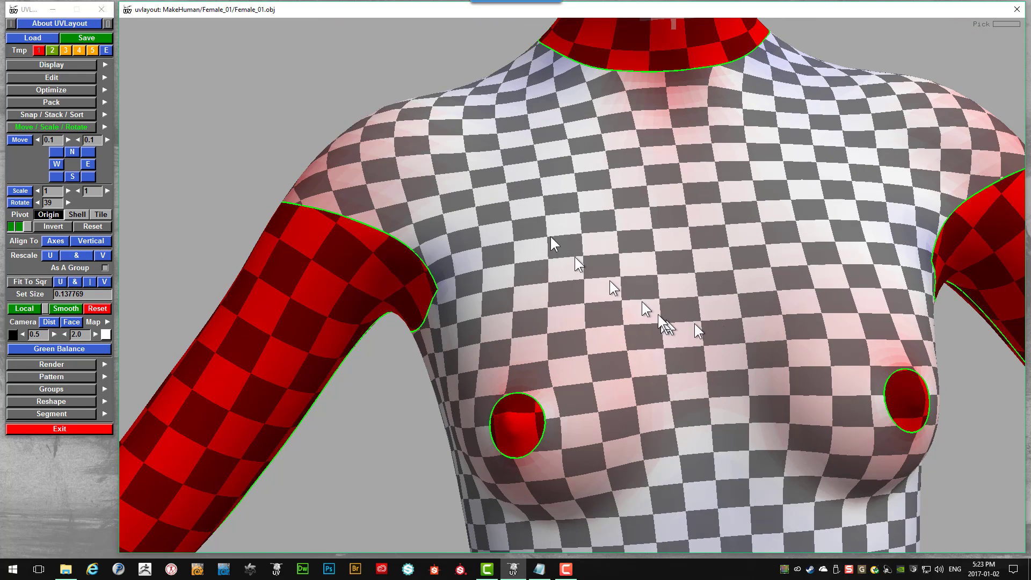
mouse_move(537, 224)
left_mouse_down()
mouse_move(556, 215)
mouse_move(555, 227)
left_mouse_up()
scroll(556, 215, "down", 5)
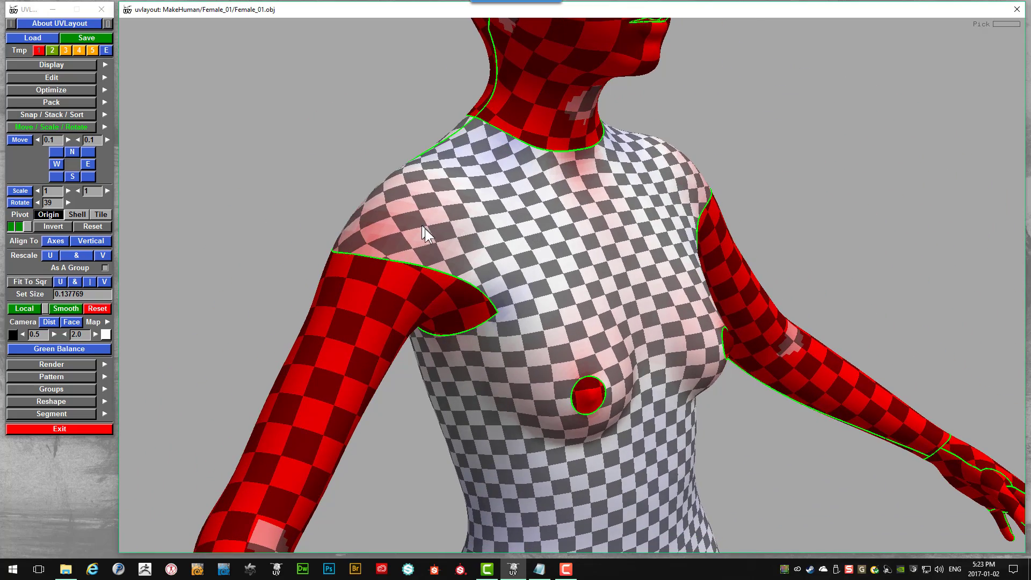
- Inspect the checker squares around the character's right shoulder, where the torso shell meets the arm seam
left_click_drag(424, 227, 427, 252)
scroll(424, 266, "up", 5)
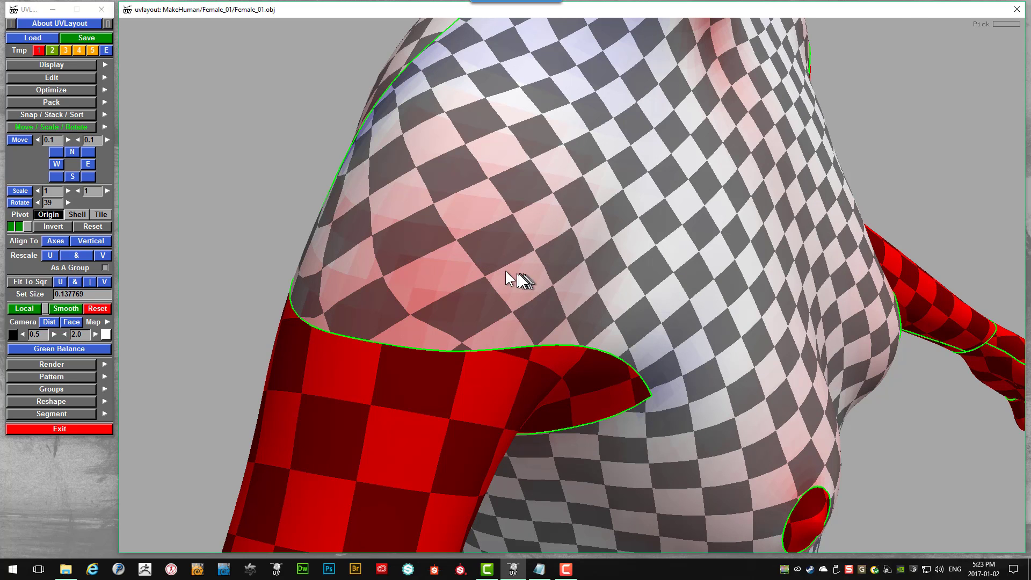
left_click_drag(519, 278, 446, 266)
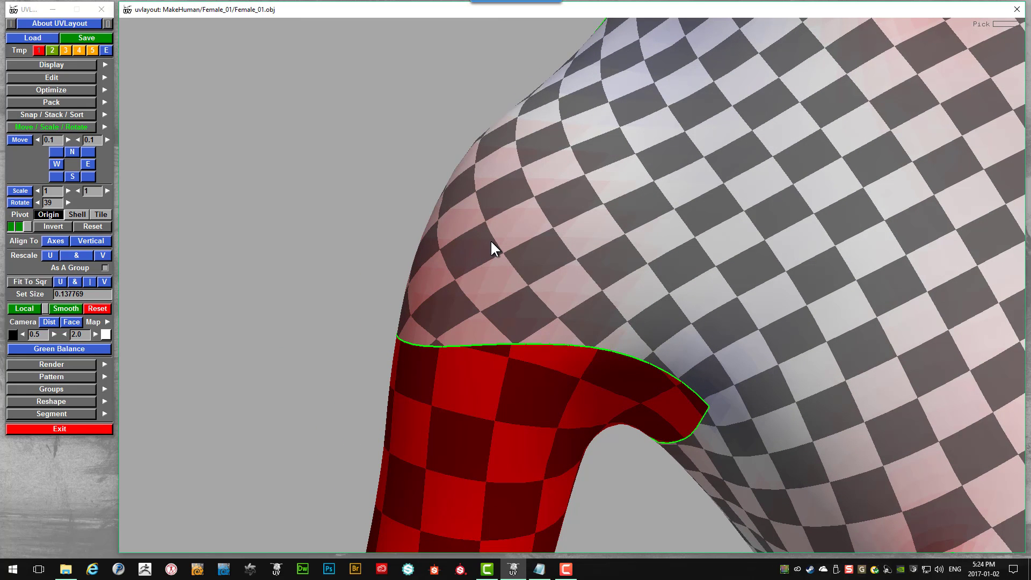
scroll(490, 239, "down", 3)
left_click_drag(492, 233, 521, 217)
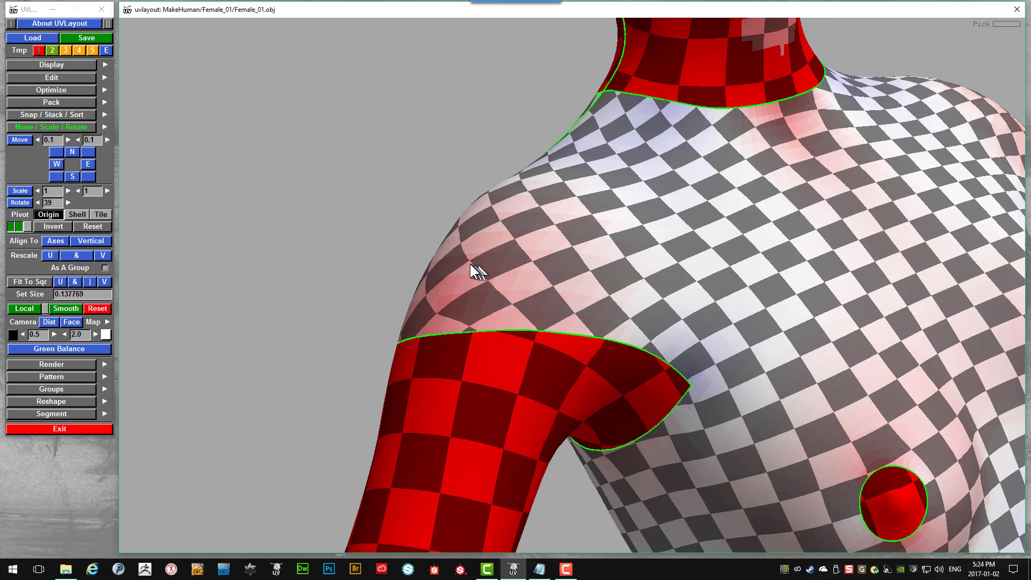
left_click_drag(495, 272, 500, 272)
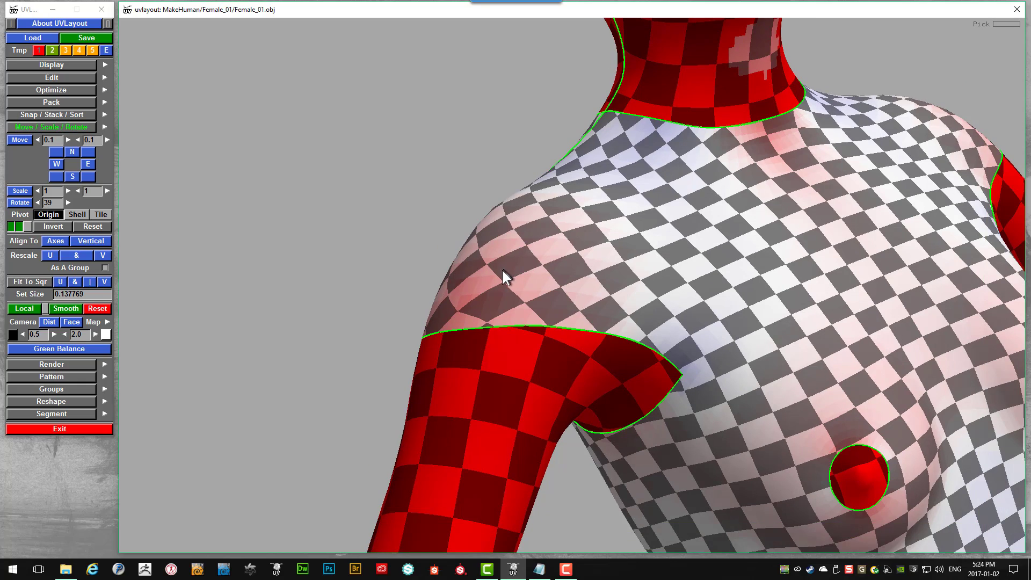
- Compare the checker squares on the right upper arm and armpit with those on the torso from several angles
right_click_drag(502, 269, 561, 325)
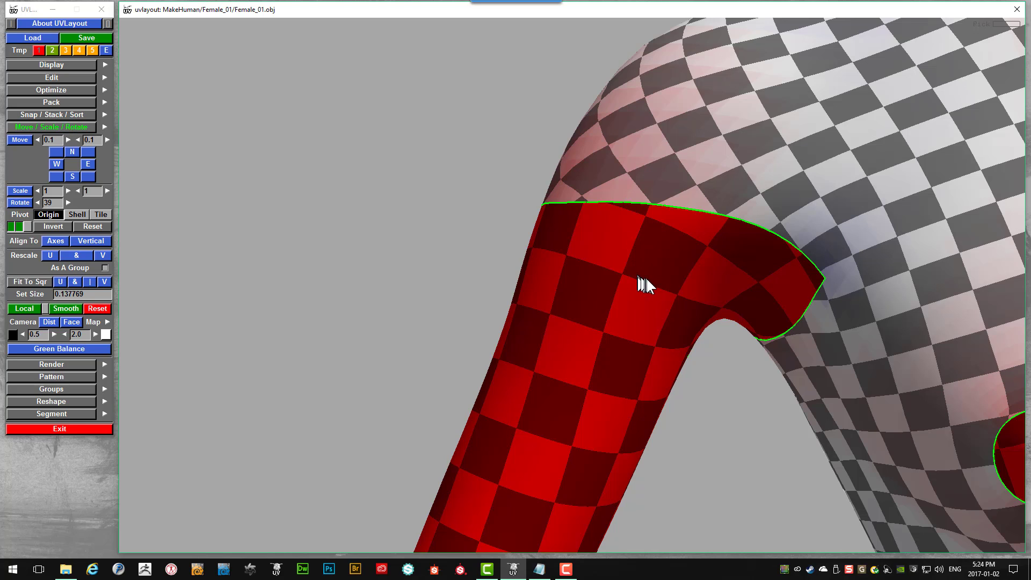
right_click_drag(666, 248, 634, 266)
left_click_drag(585, 282, 625, 253)
left_click_drag(524, 276, 600, 314)
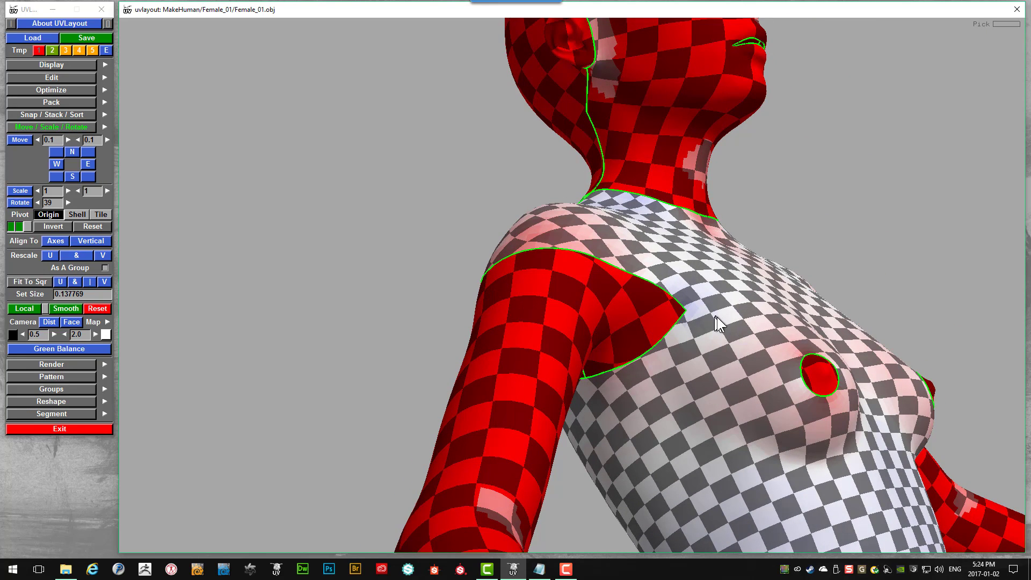
left_click_drag(750, 299, 821, 353)
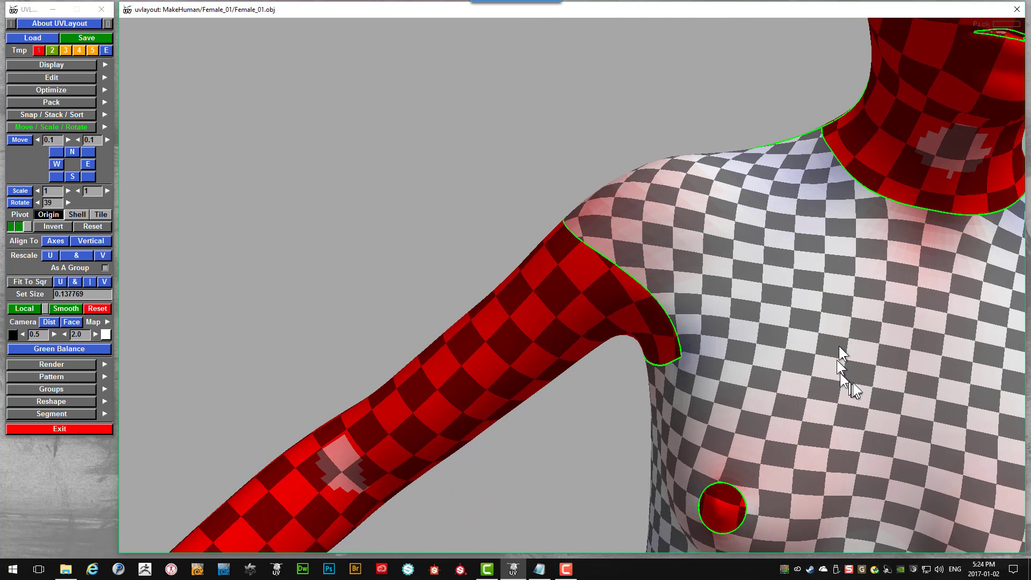
right_click_drag(844, 380, 825, 364)
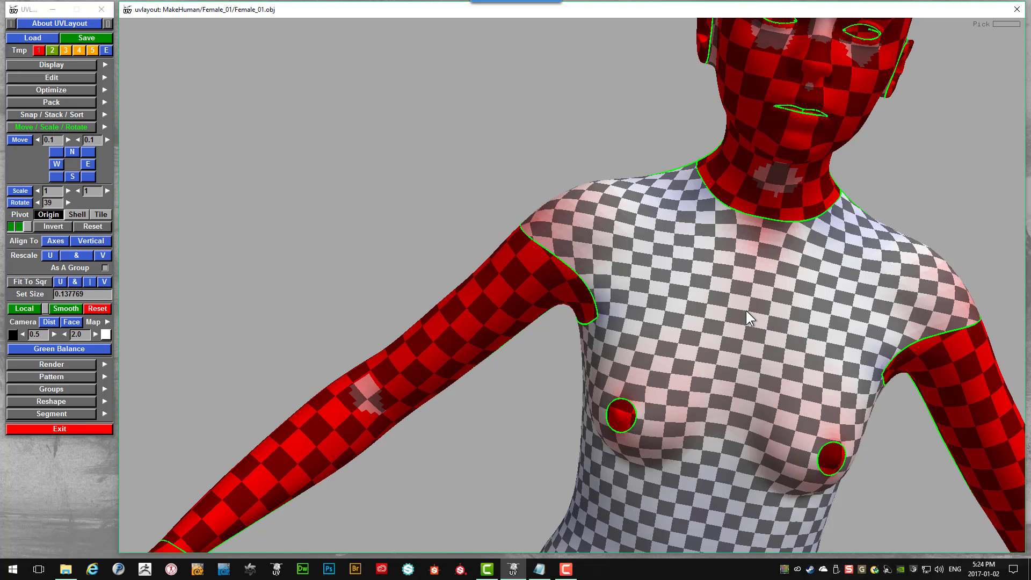
- Cycle the model's display through the numbered grid, plain distortion colouring and checker, ending on the numbered grid
key("t")
right_click_drag(739, 327, 715, 328)
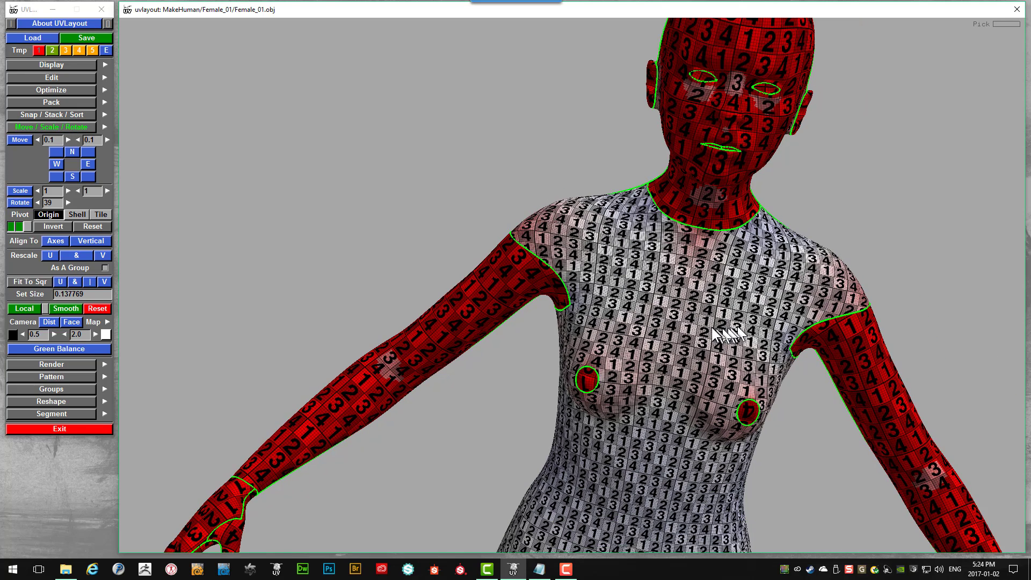
left_click_drag(703, 291, 694, 342)
key("t")
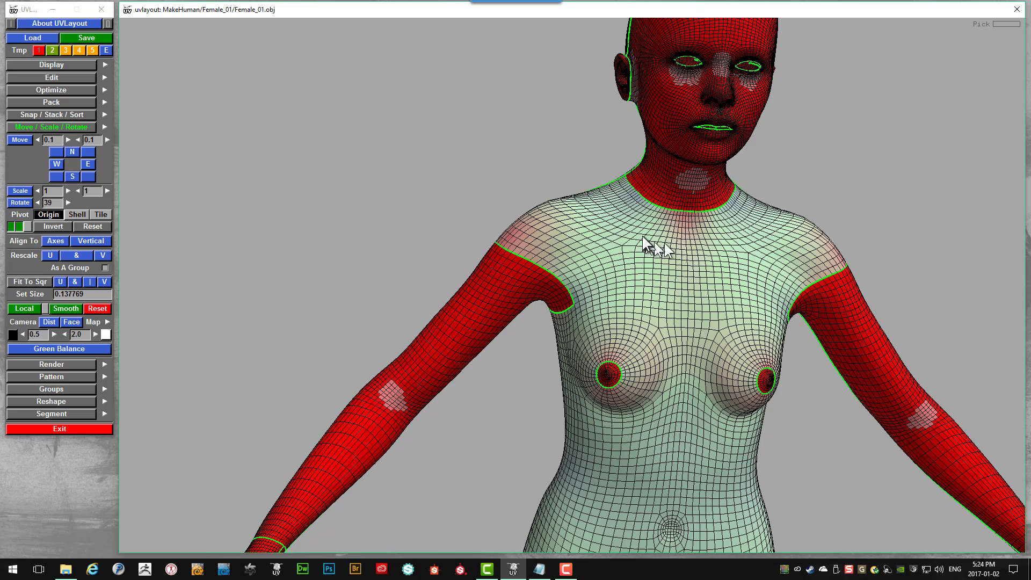
key("t")
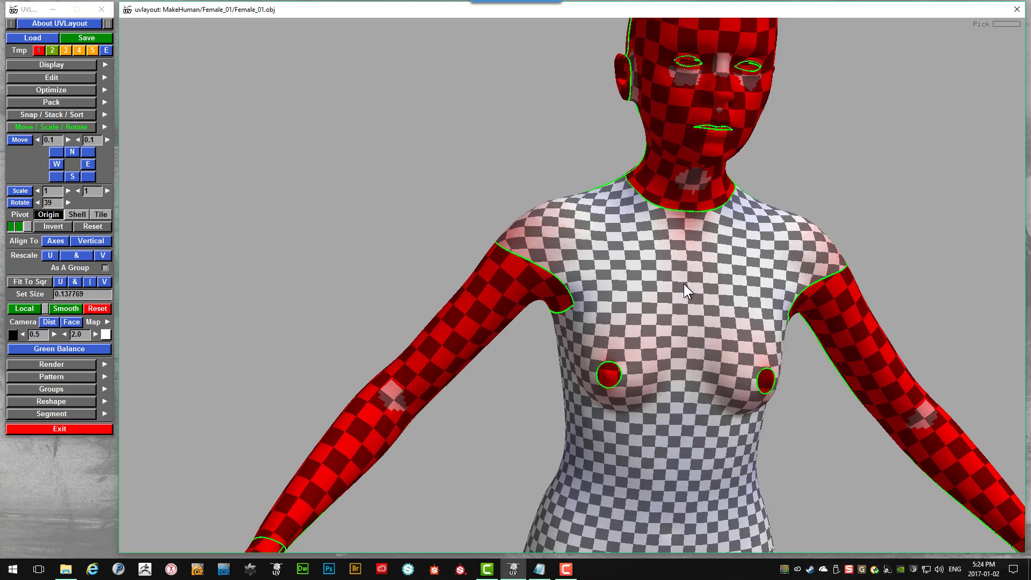
key("t")
- Examine the numbered grid for stretching across the chest, the right shoulder and the rear armpit seam
scroll(681, 282, "up", 5)
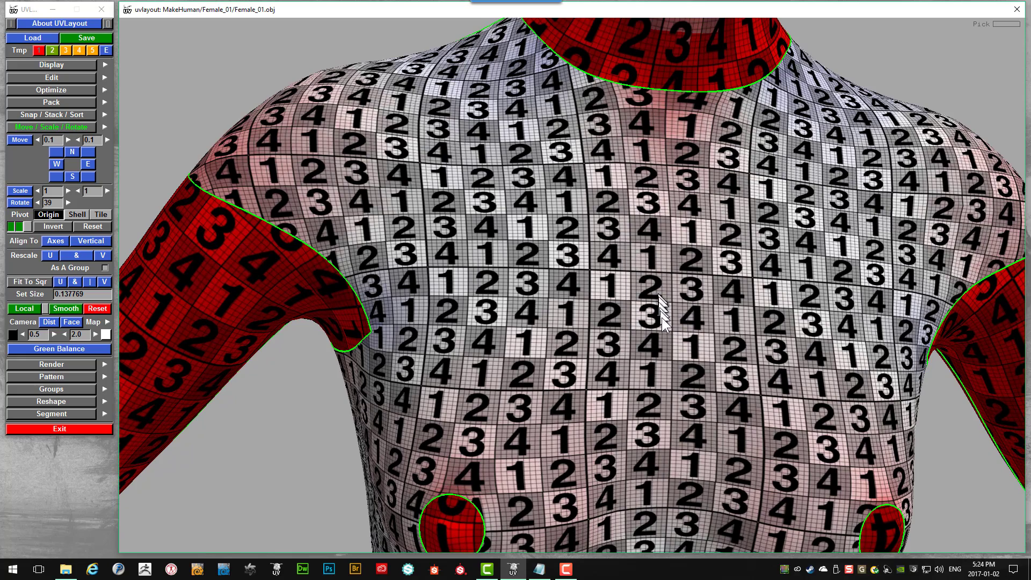
left_click_drag(492, 253, 551, 282)
left_click_drag(327, 218, 362, 249)
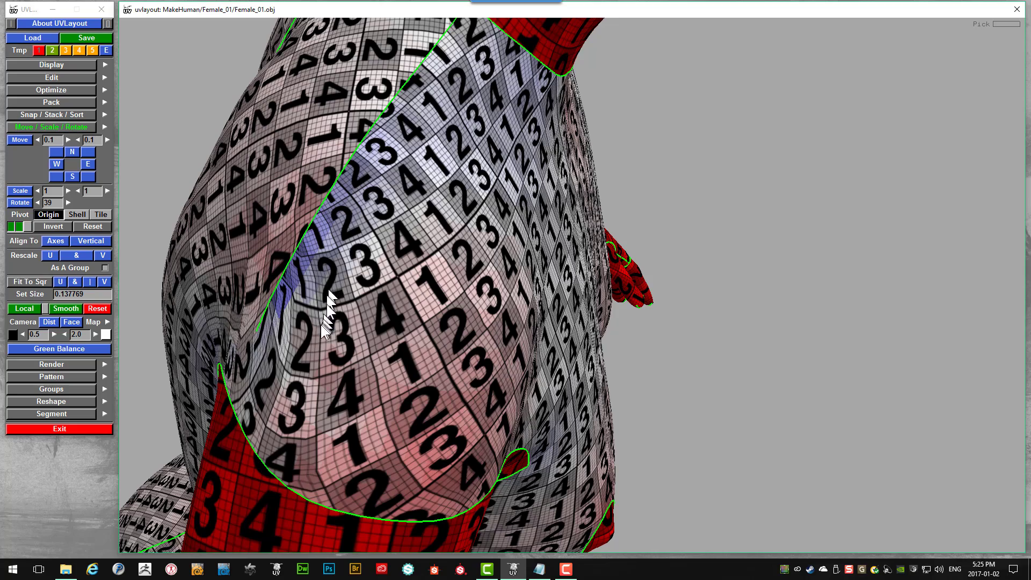
left_click_drag(312, 353, 329, 336)
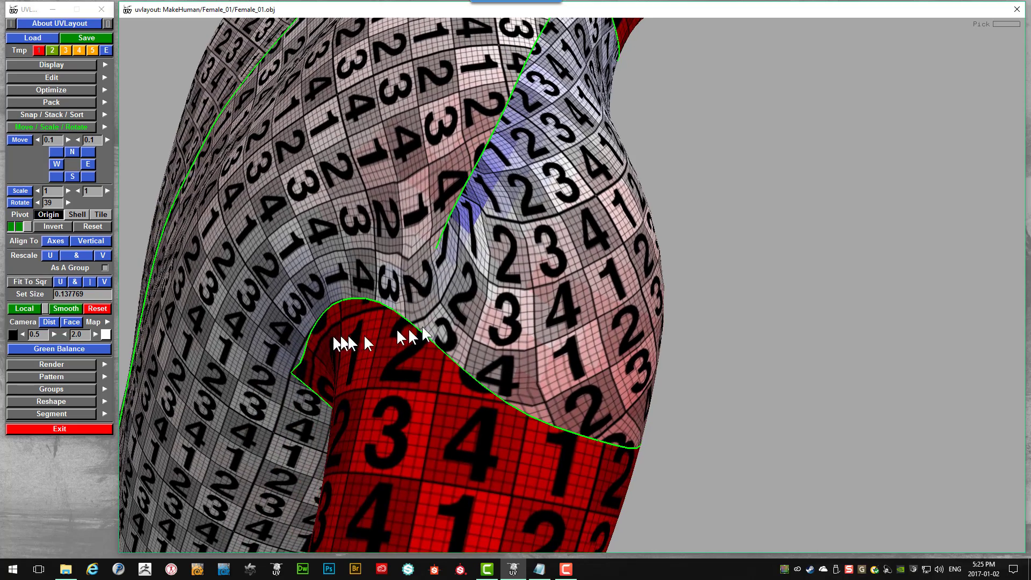
scroll(517, 318, "down", 4)
left_click_drag(560, 332, 463, 306)
left_click_drag(695, 282, 768, 305)
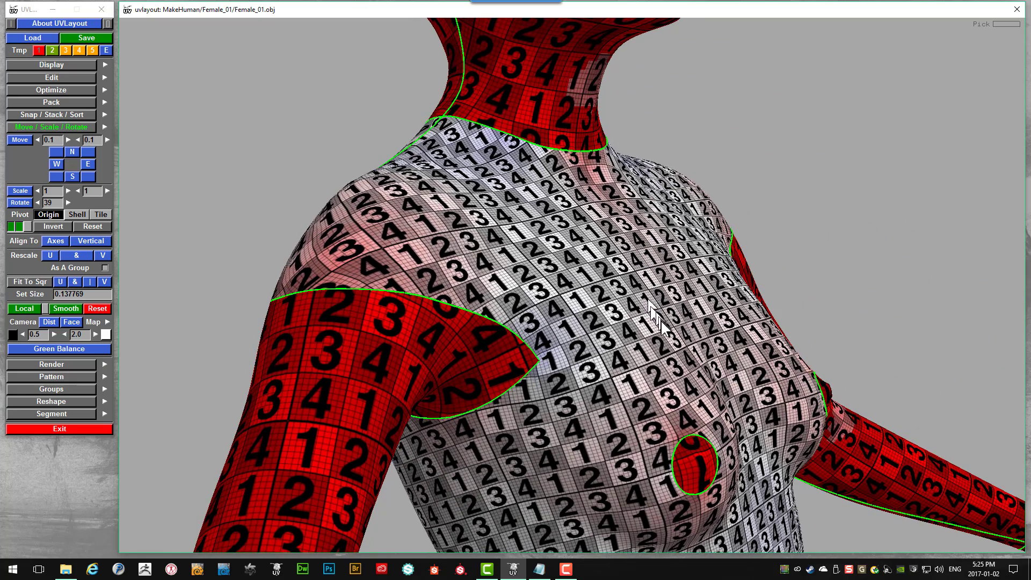
left_click_drag(663, 324, 631, 311)
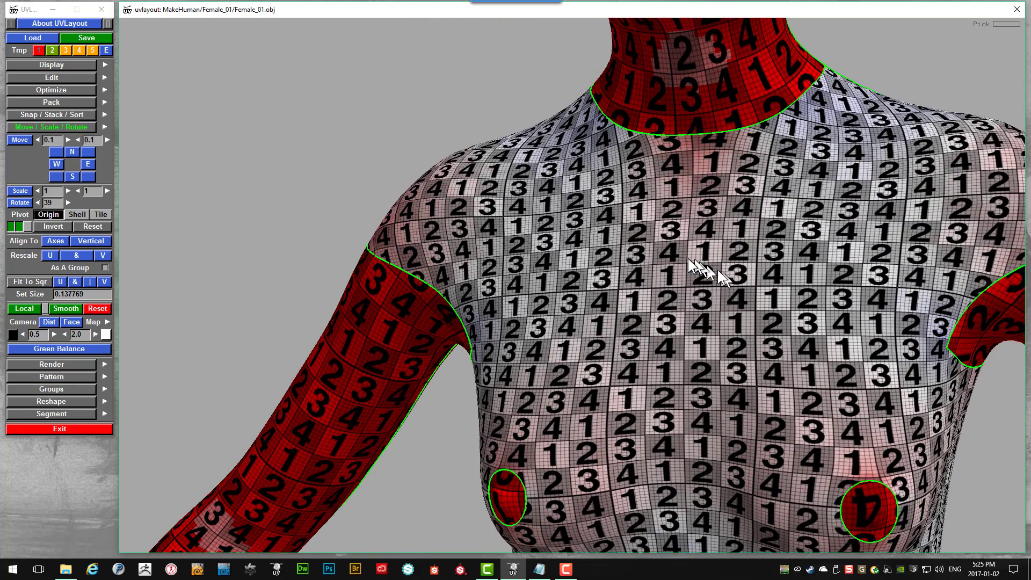
- Open the program preferences, review the custom texture Map setting, and close them without changes
left_click(62, 24)
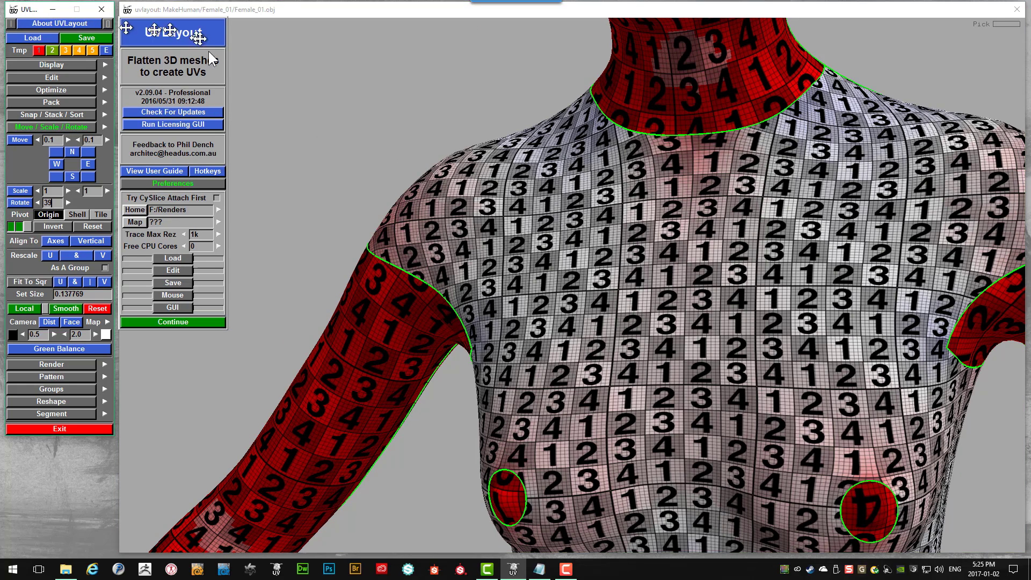
left_click(179, 183)
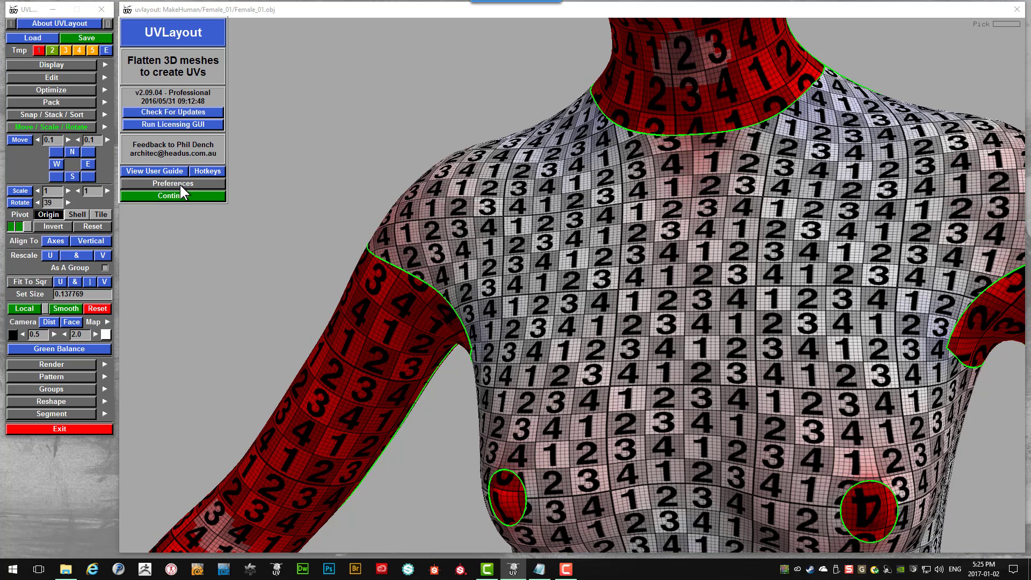
left_click(179, 184)
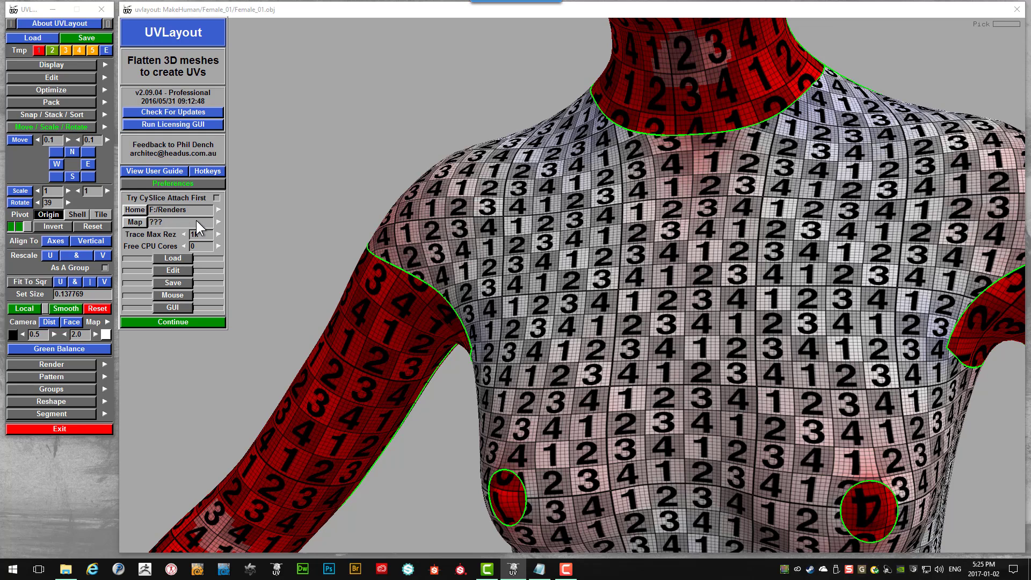
right_click_drag(721, 219, 663, 246)
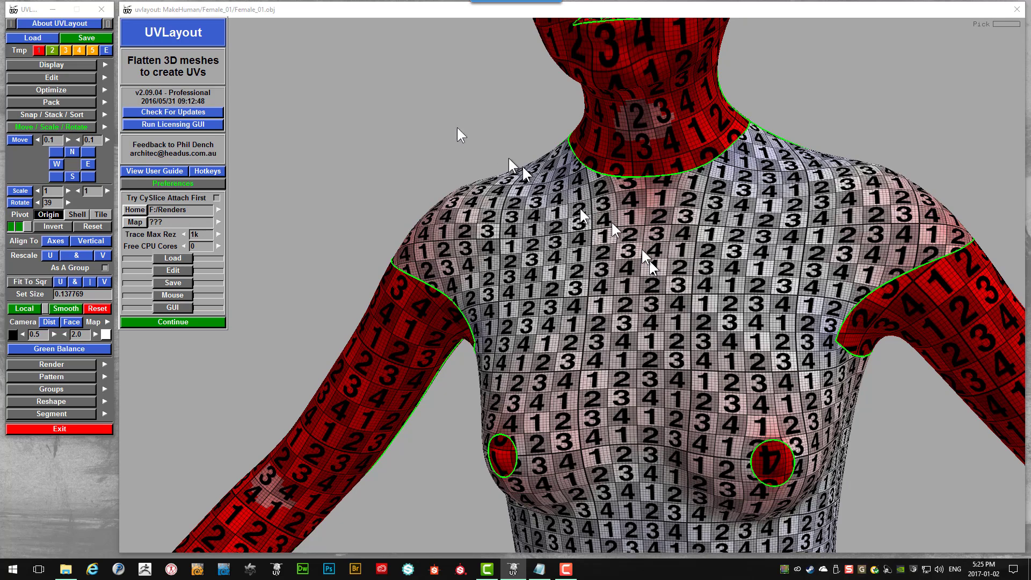
left_click(176, 321)
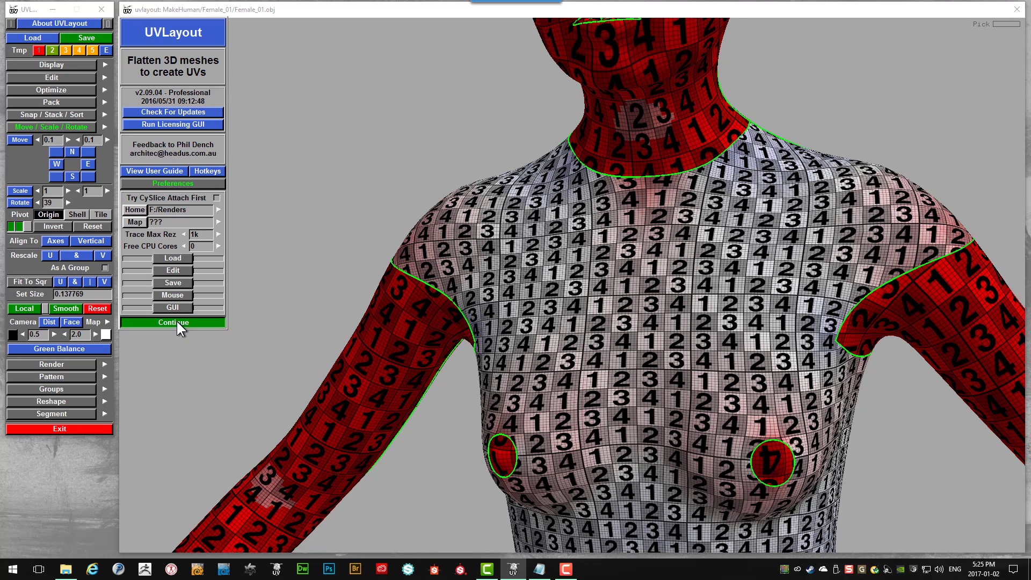
- Toggle between the numbered grid and plain distortion colouring, ending on plain colouring with the head and arms in view
key("t")
key("t")
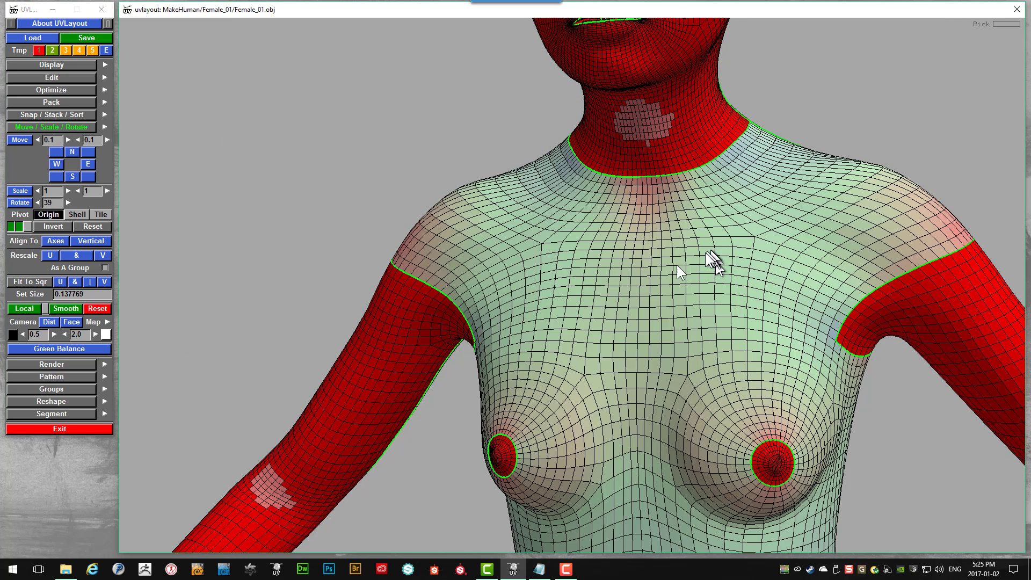
left_click_drag(642, 314, 659, 319)
key("t")
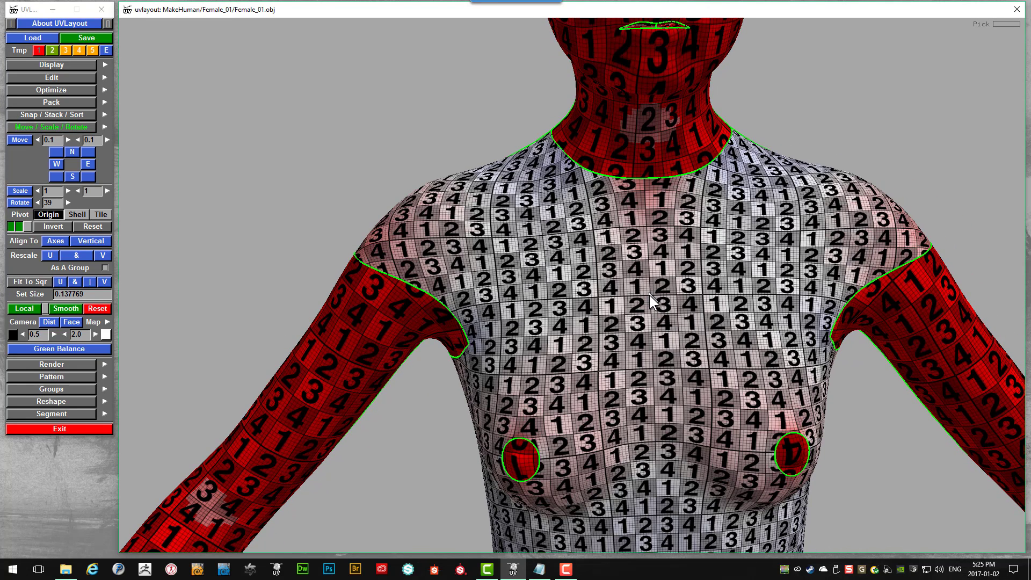
key("t")
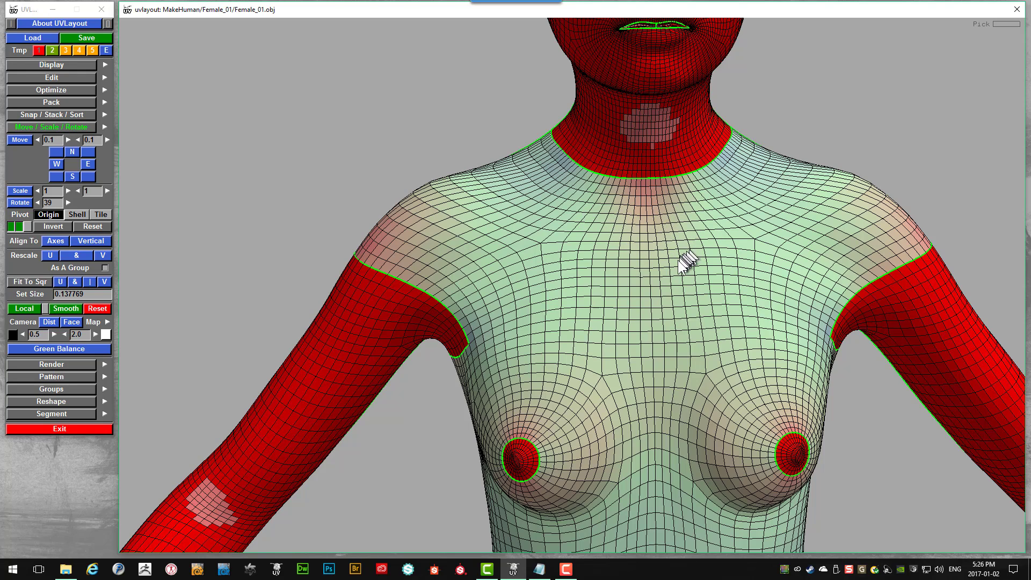
scroll(655, 304, "down", 5)
scroll(617, 305, "down", 3)
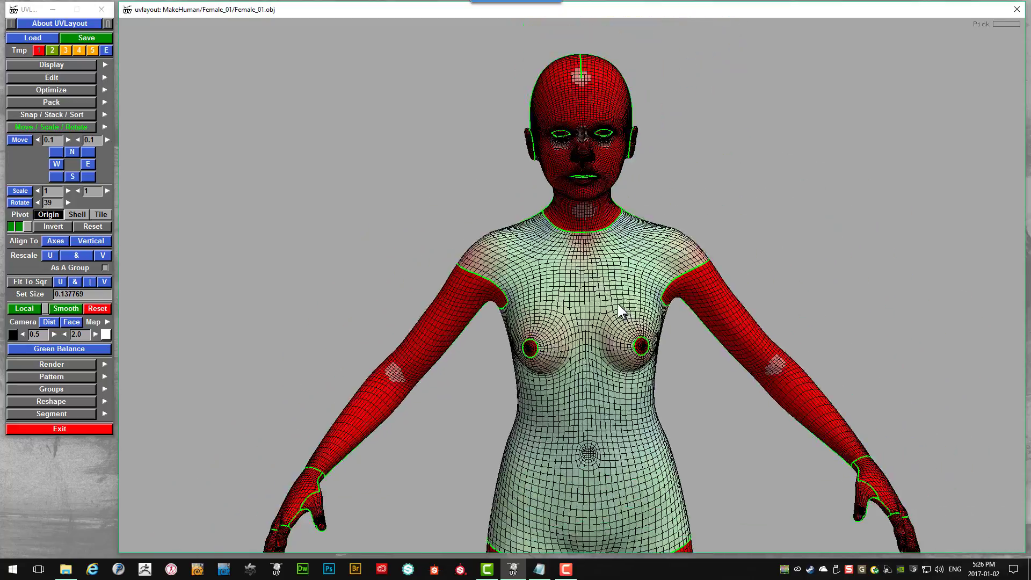
scroll(601, 290, "down", 3)
scroll(583, 365, "up", 3)
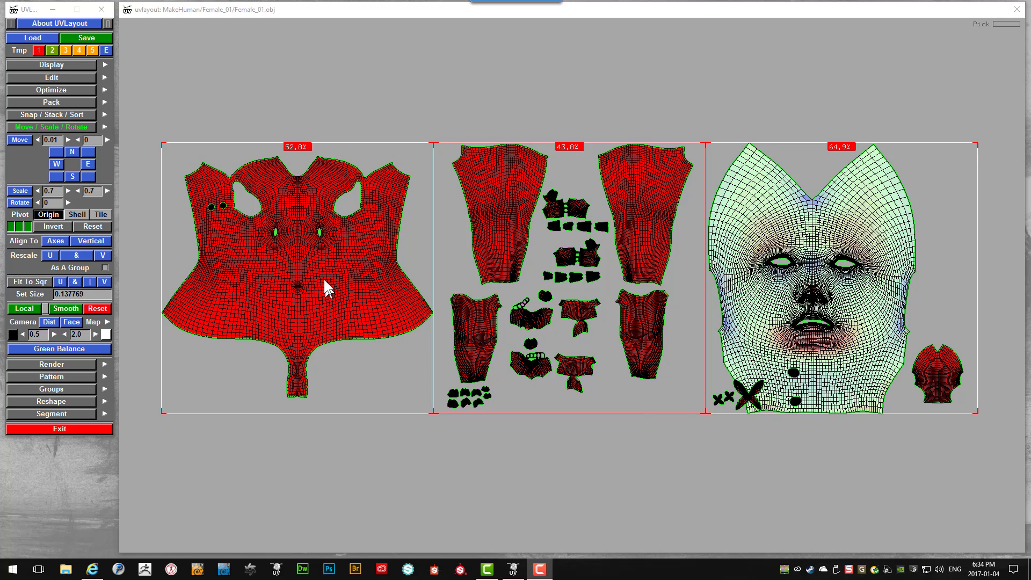
- Select the torso shell in the first tile and recalculate its distortion colouring with the Local option
left_click(319, 252)
key("g")
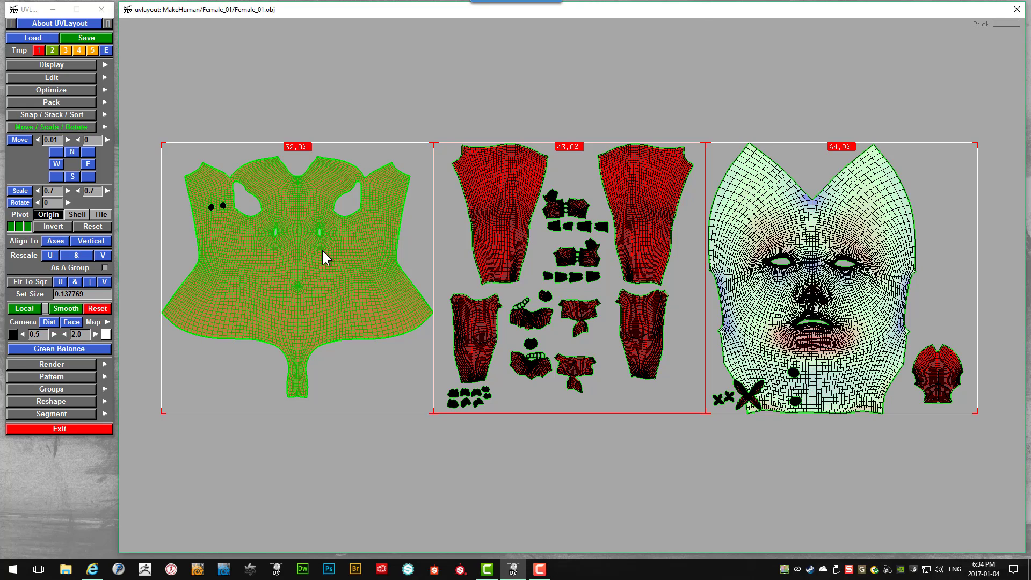
left_click(21, 308)
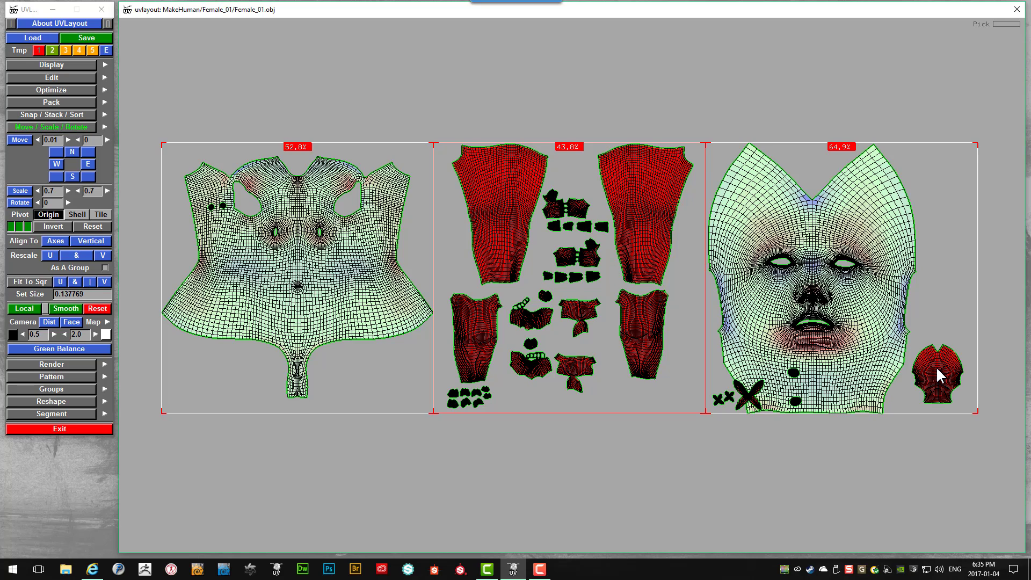
- Select the small shell beside the face and scale it by 1.1 in both directions about the Origin pivot
key("g")
key("g")
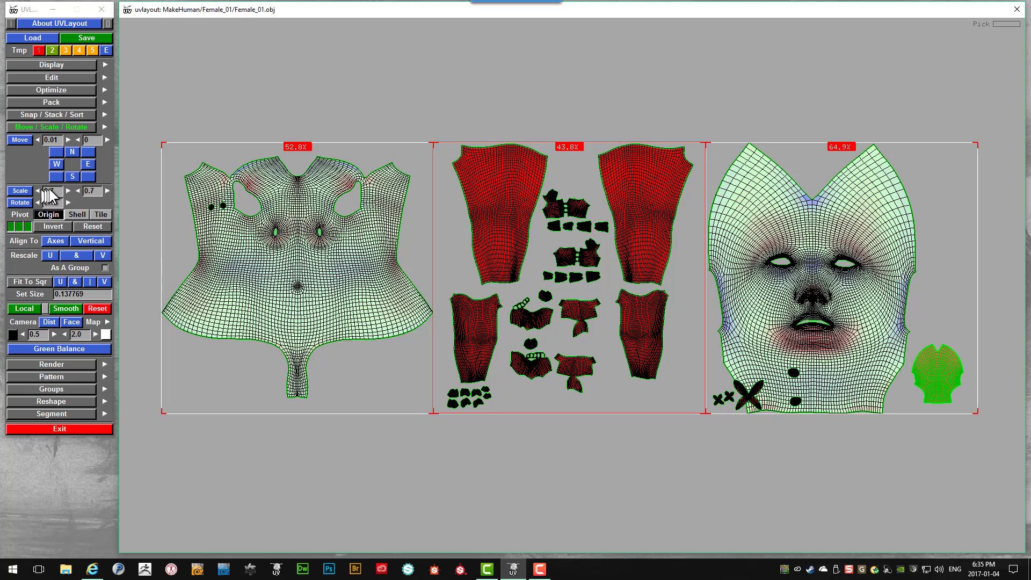
left_click(68, 191)
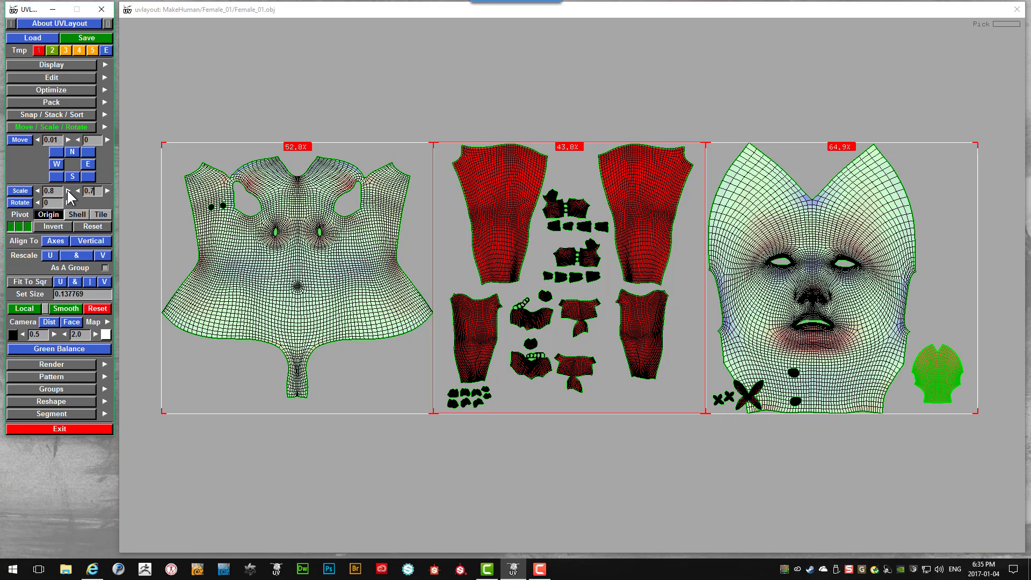
left_click(67, 191)
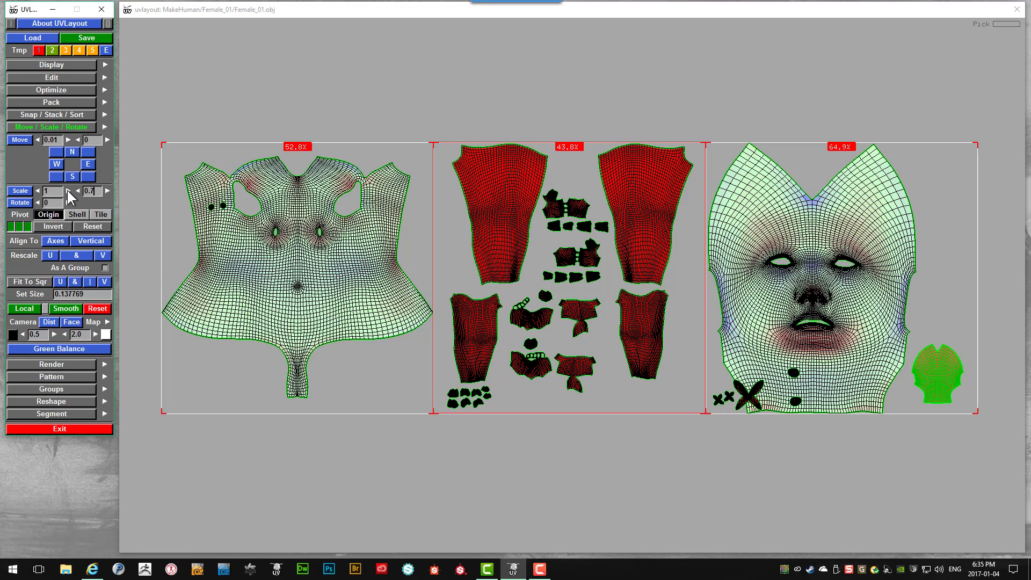
left_click(108, 190)
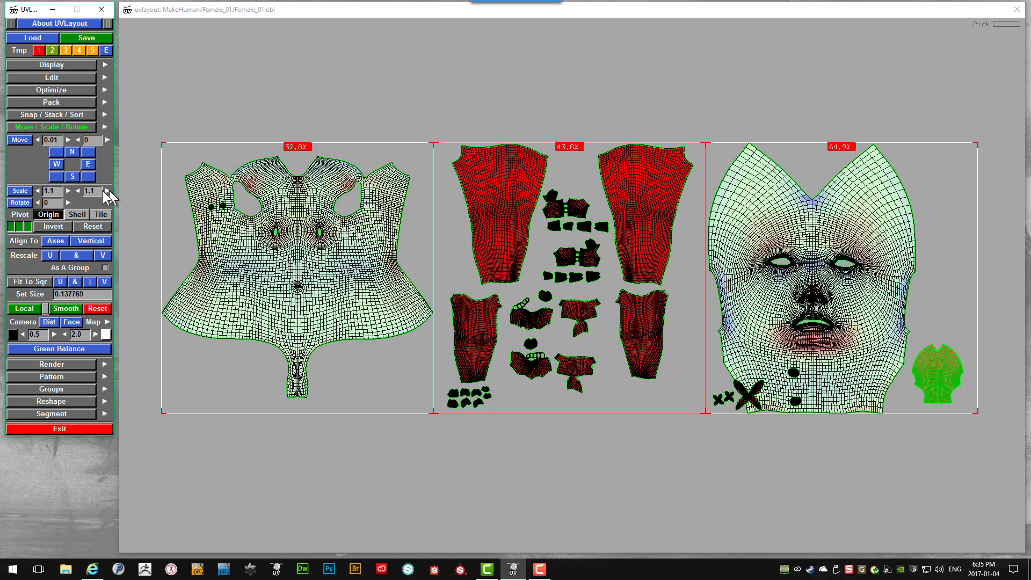
left_click(24, 191)
left_click(24, 191)
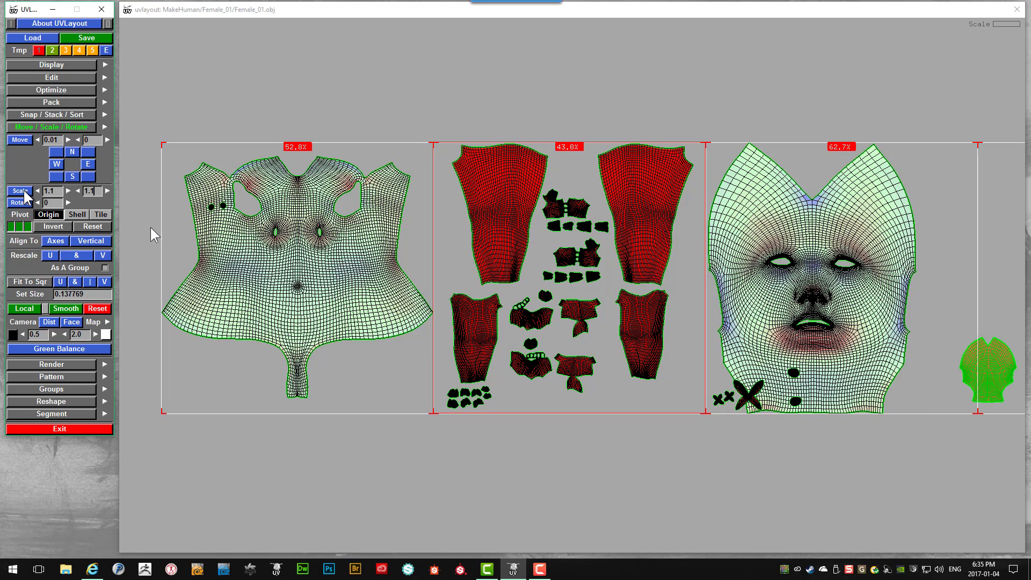
- Scale the same small shell by 1.1 once more and move it back beside the face in the third tile
right_click_drag(939, 419, 910, 345)
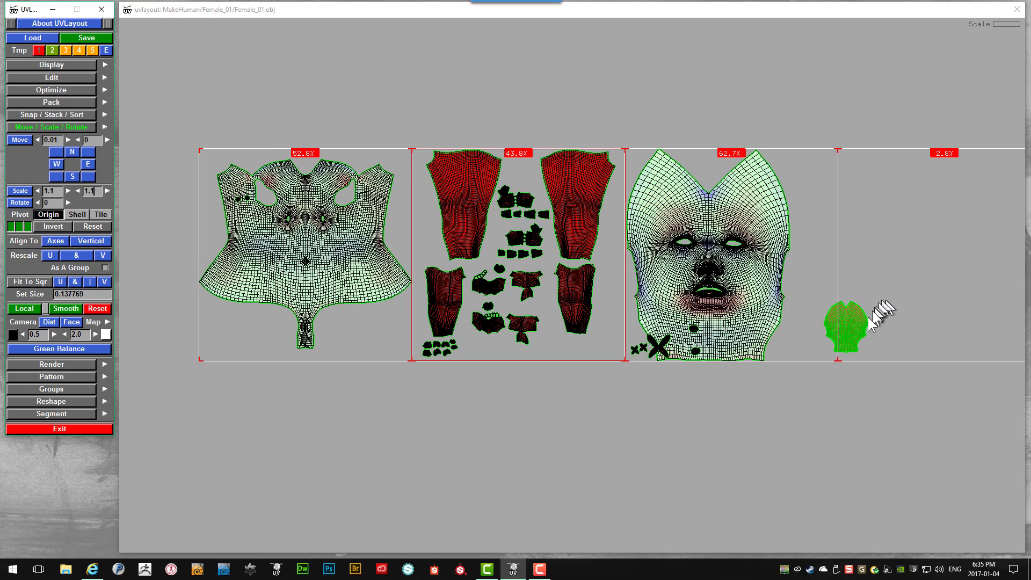
left_click(19, 191)
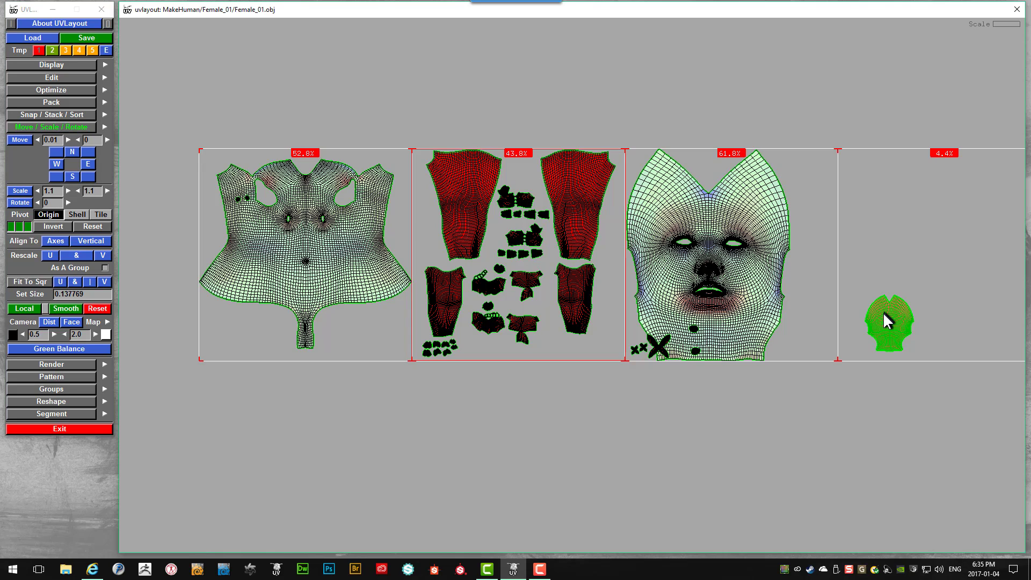
middle_click_drag(880, 314, 801, 322)
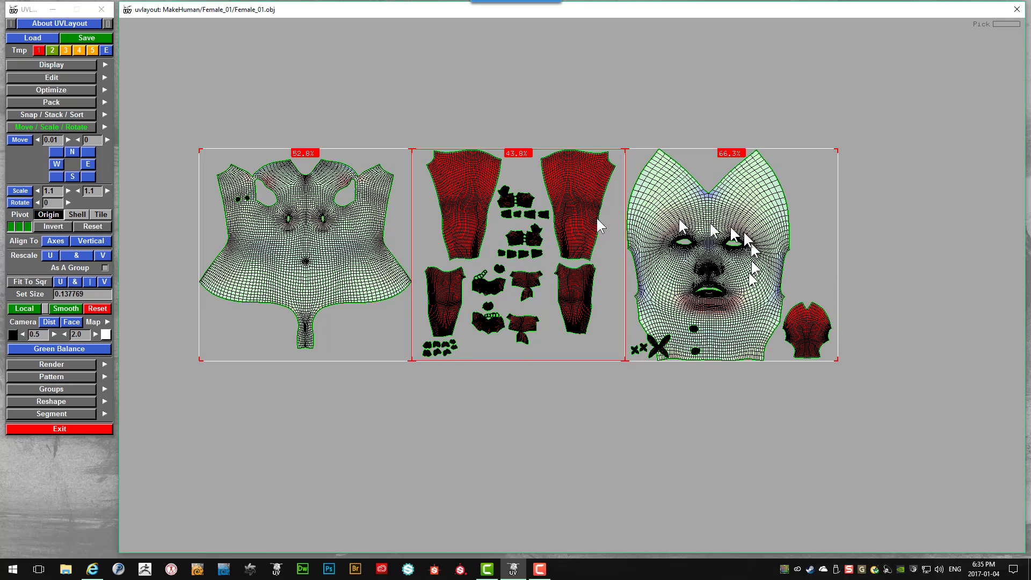
- Shift the face shell aside and move the two small round shells from over its chin into the fourth tile
scroll(691, 332, "up", 6)
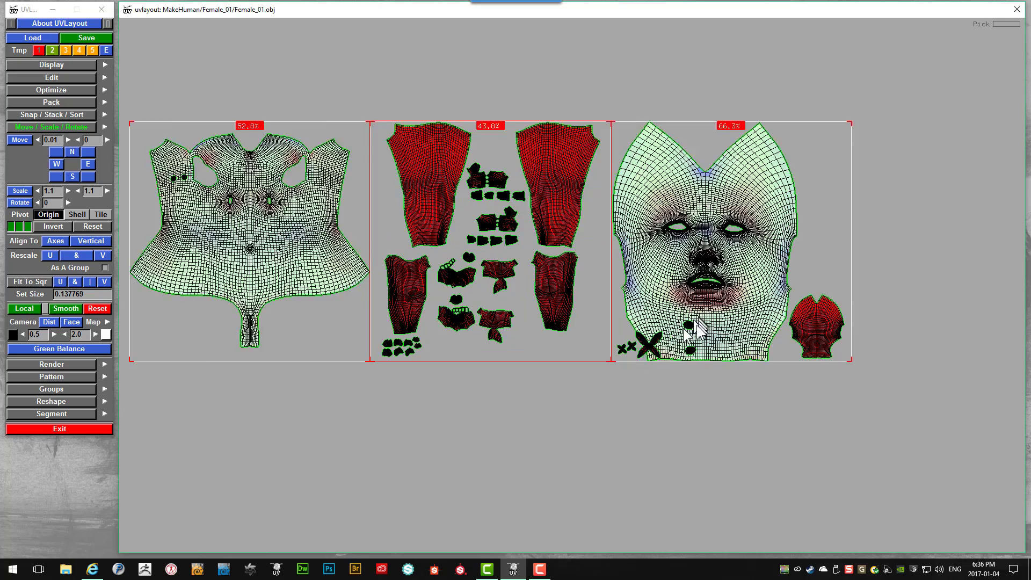
scroll(697, 260, "up", 4)
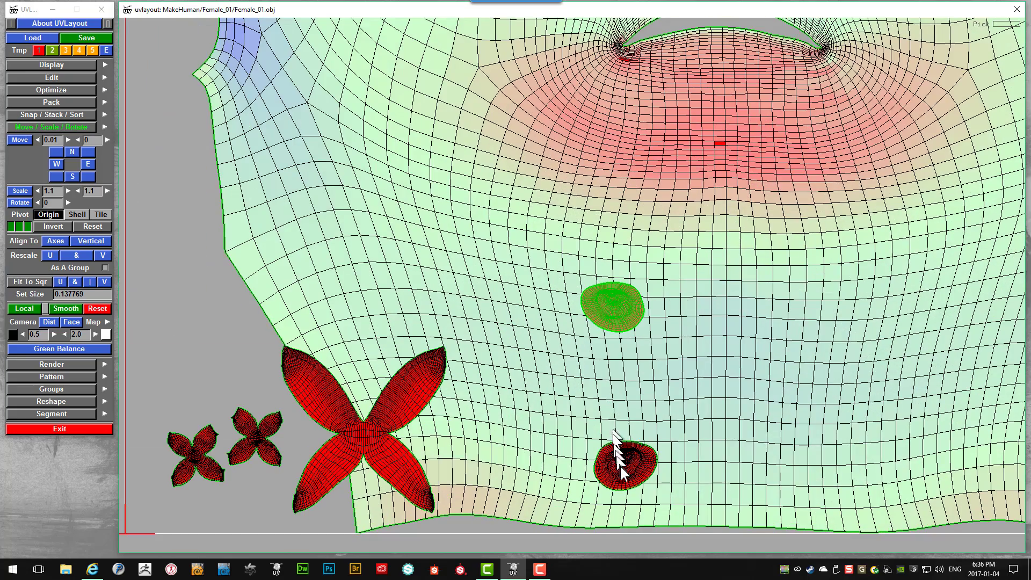
key("g")
key("g")
middle_click_drag(622, 464, 636, 419)
right_click_drag(636, 419, 651, 267)
scroll(630, 191, "down", 8)
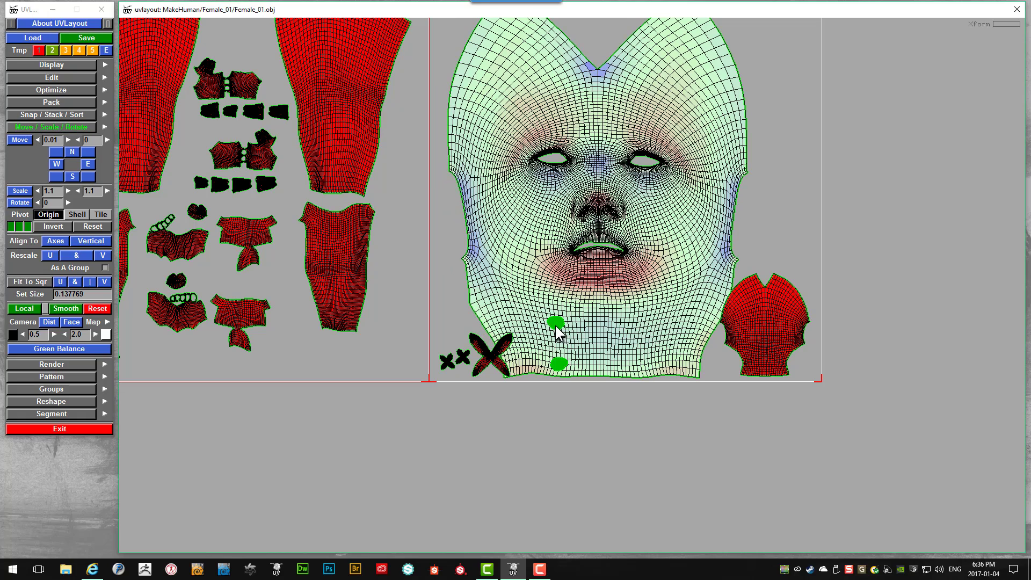
key("f")
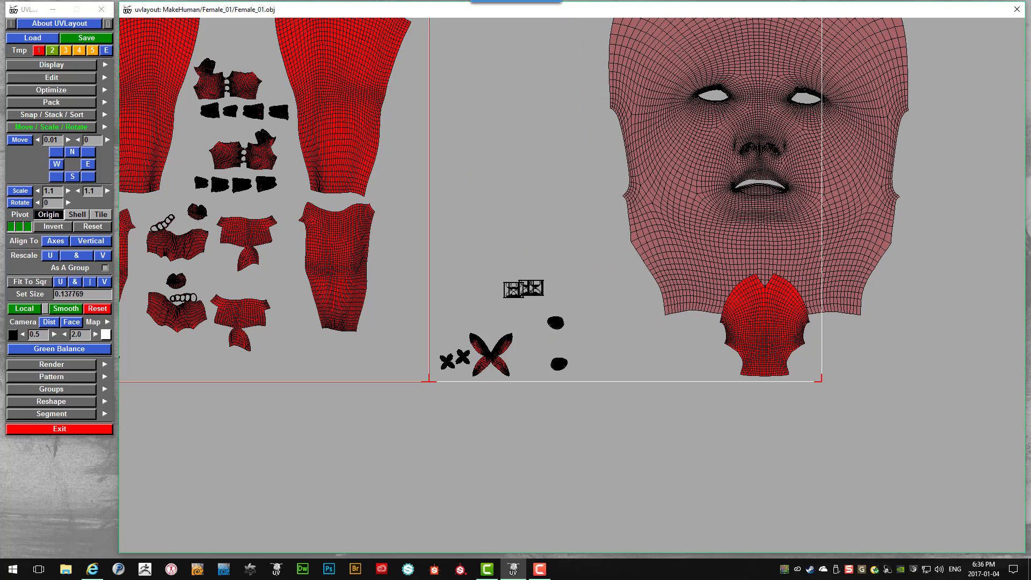
scroll(536, 287, "up", 1)
left_click_drag(534, 289, 576, 382)
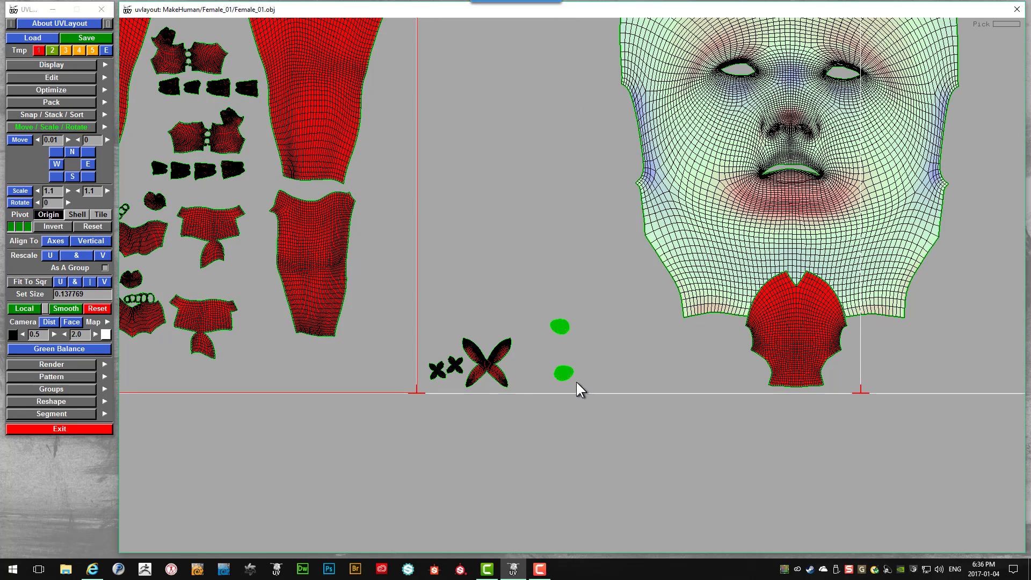
middle_click_drag(560, 373, 968, 339)
- Select the face shell and move it back into the third tile, fitting it between the upper and lower tile borders
key("g")
scroll(764, 221, "down", 2)
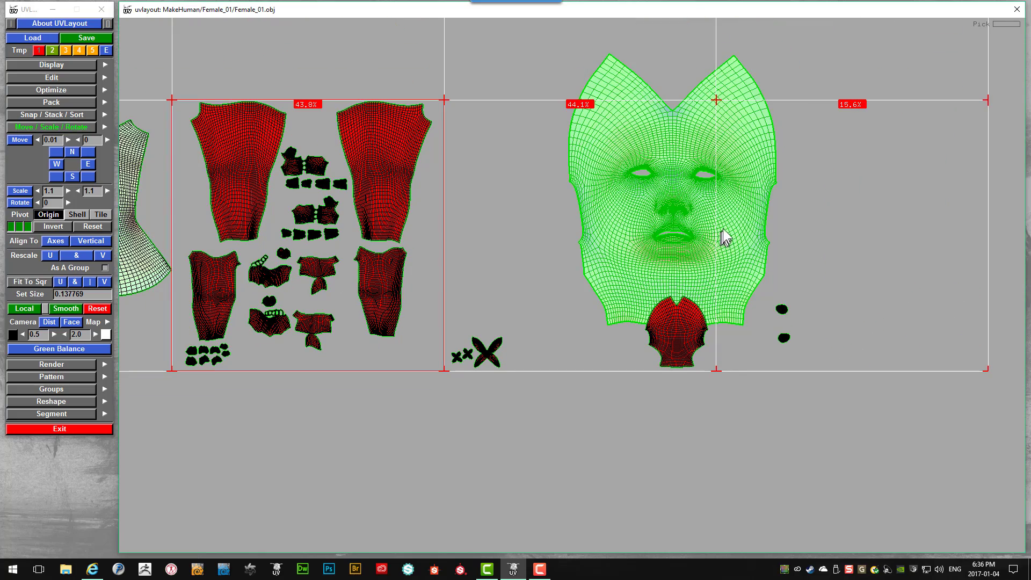
middle_click_drag(725, 226, 608, 266)
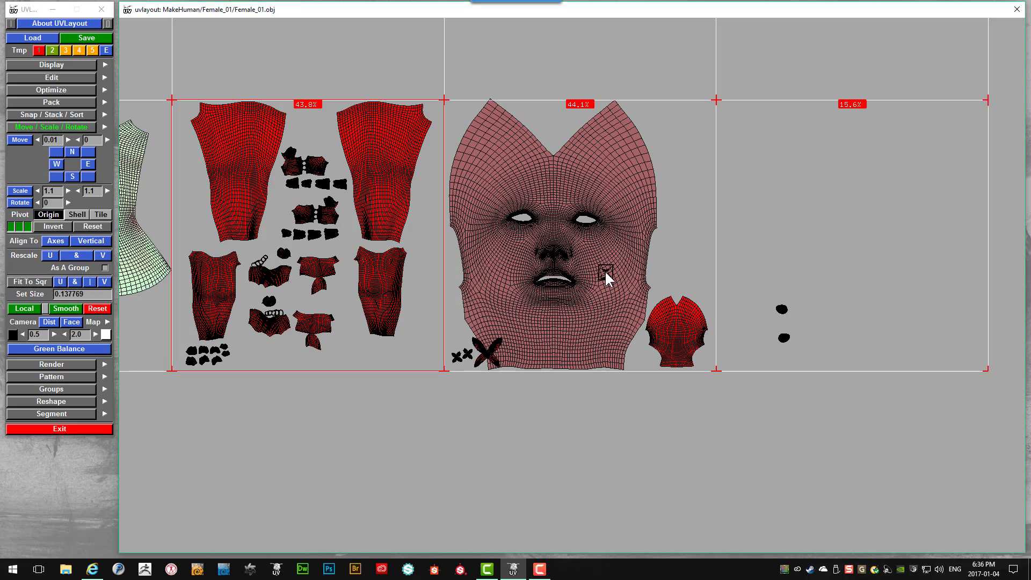
scroll(623, 169, "up", 2)
scroll(623, 169, "up", 5)
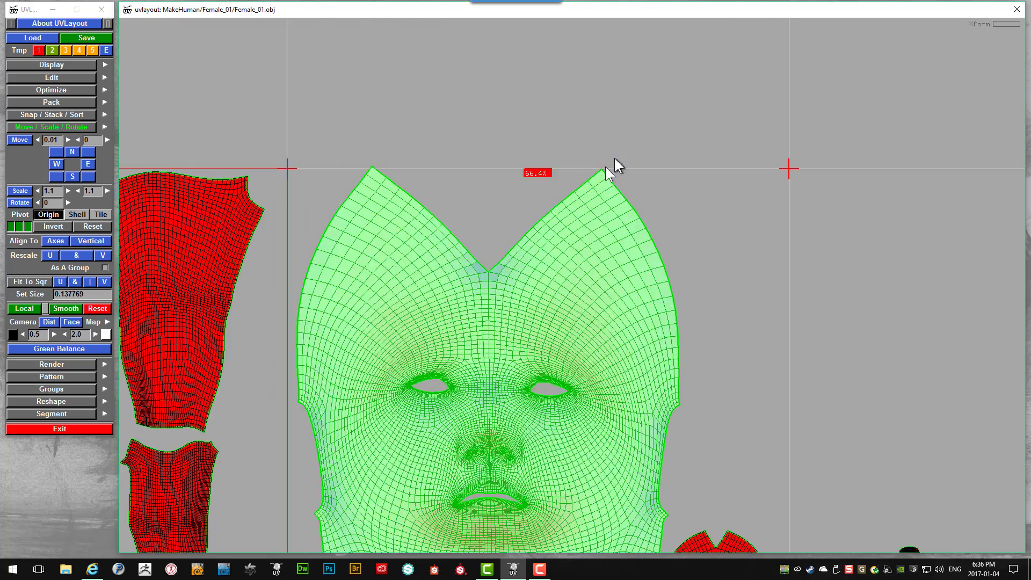
right_click_drag(619, 275, 677, 403)
middle_click_drag(640, 411, 547, 255)
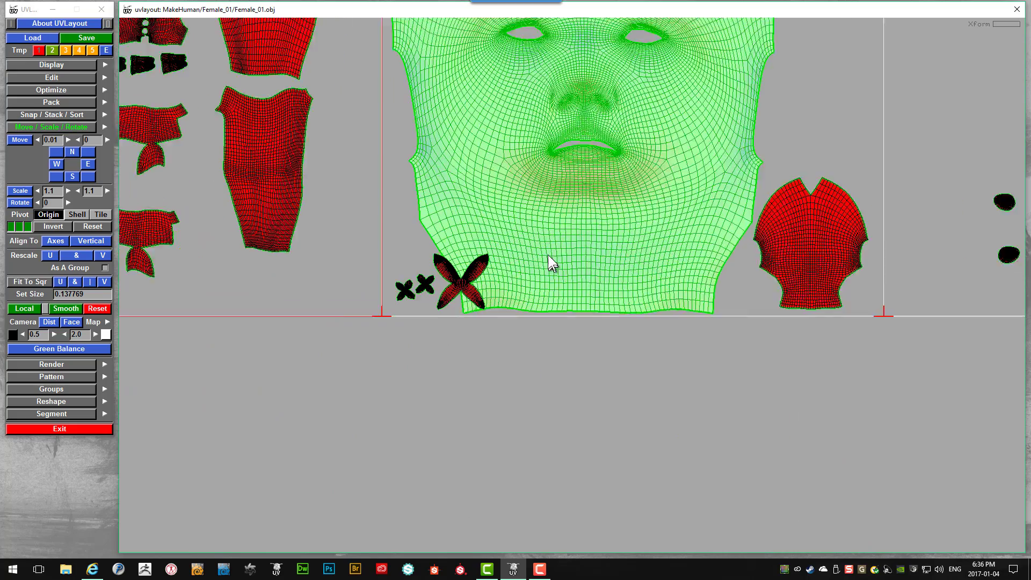
right_click_drag(547, 255, 631, 298)
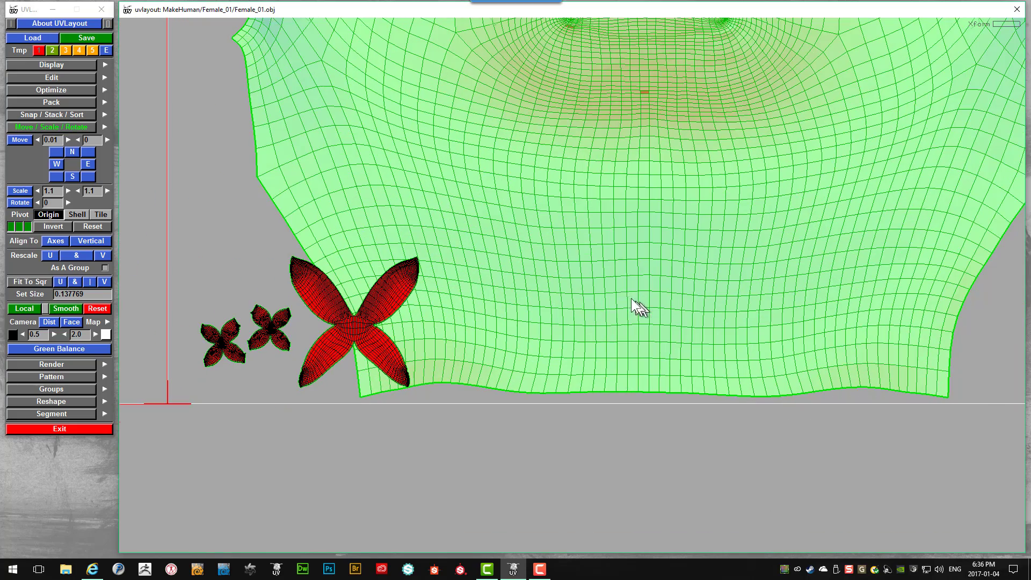
right_click_drag(614, 258, 285, 241)
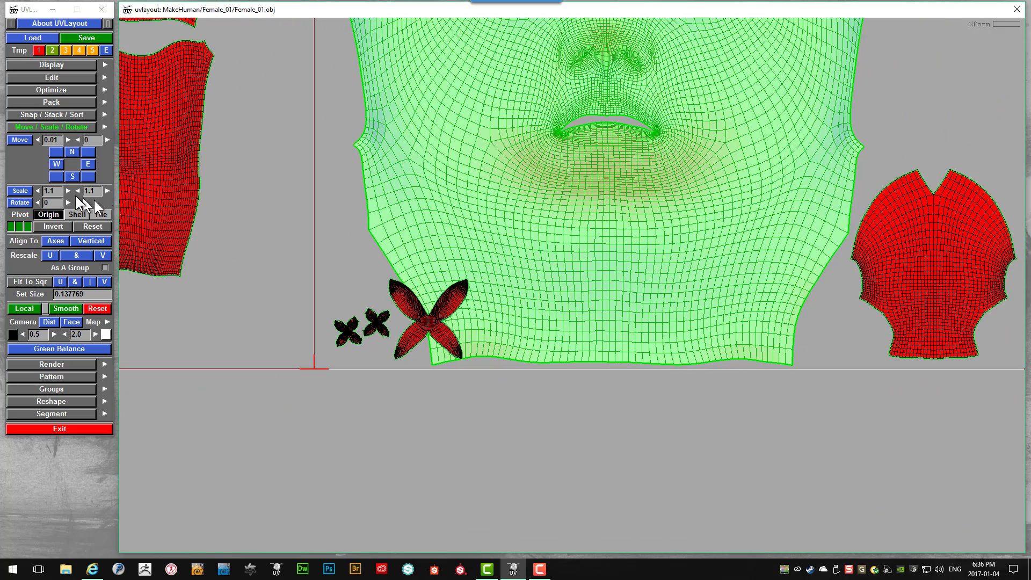
- Set the move distance to 0.001 and nudge the face shell south six times to bring its upper tip within the tile border
left_click(54, 142)
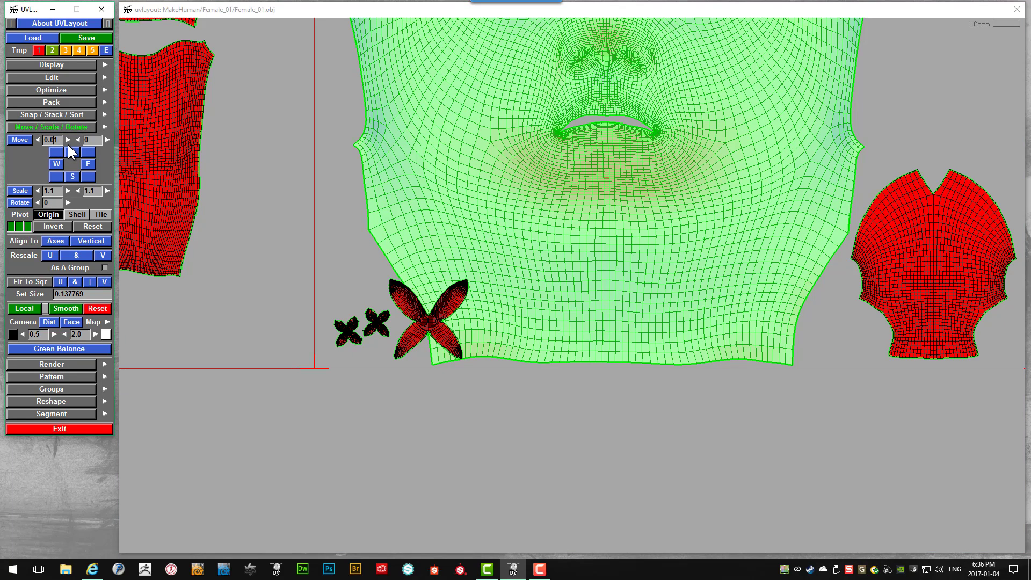
type("0")
right_click_drag(127, 150, 646, 198)
scroll(646, 197, "down", 2)
scroll(556, 185, "down", 2)
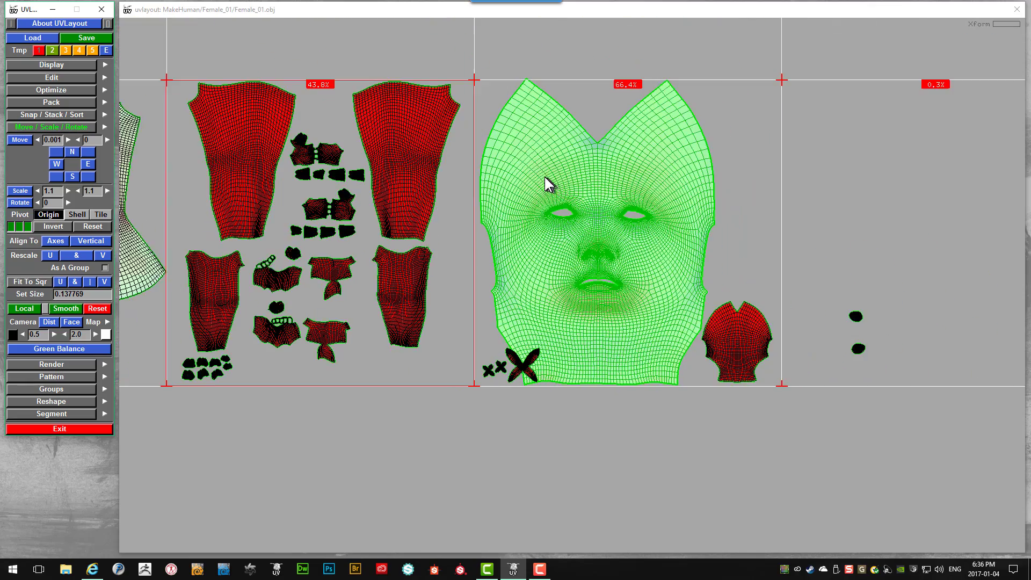
scroll(522, 141, "up", 5)
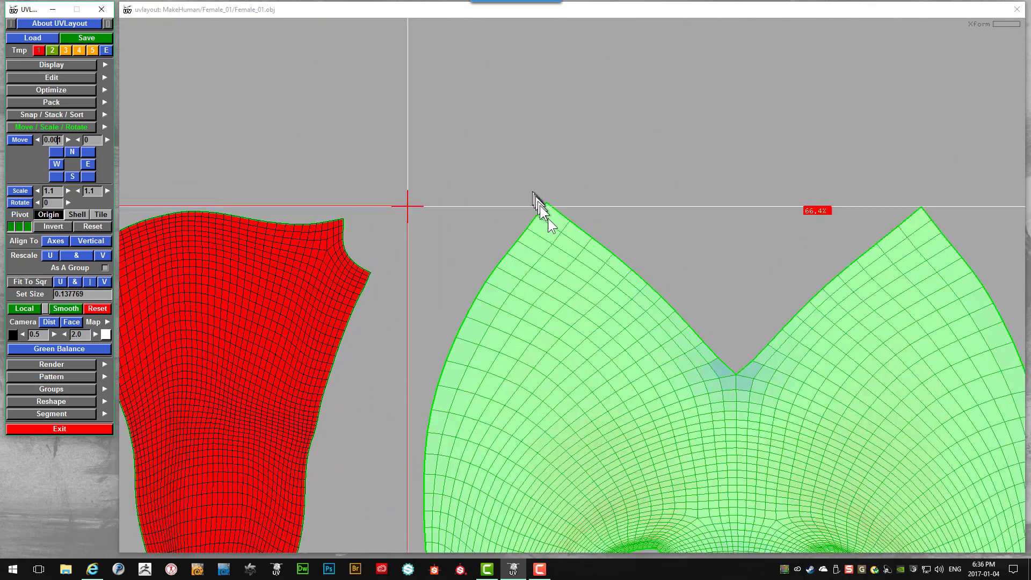
scroll(552, 243, "up", 2)
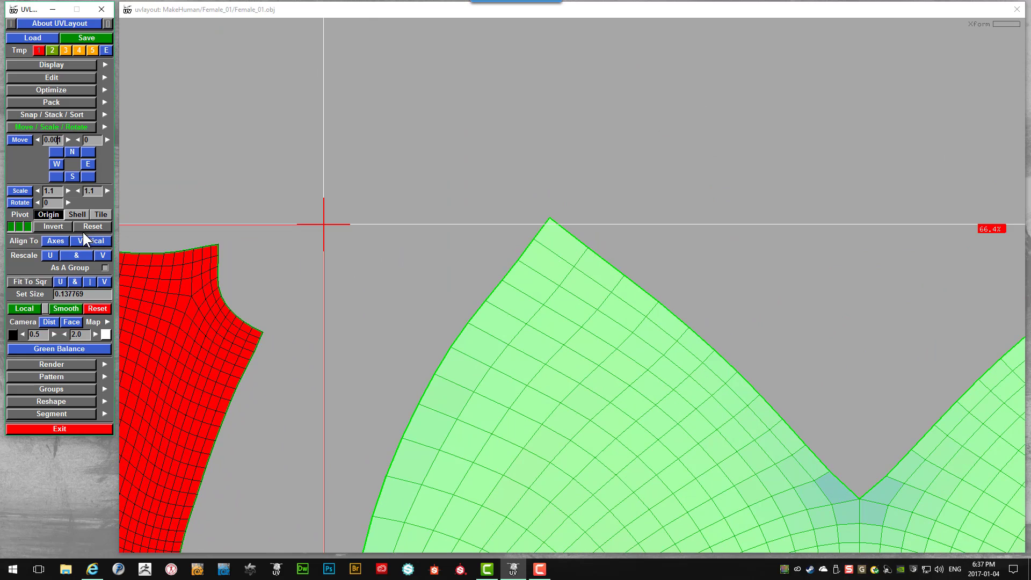
left_click(72, 177)
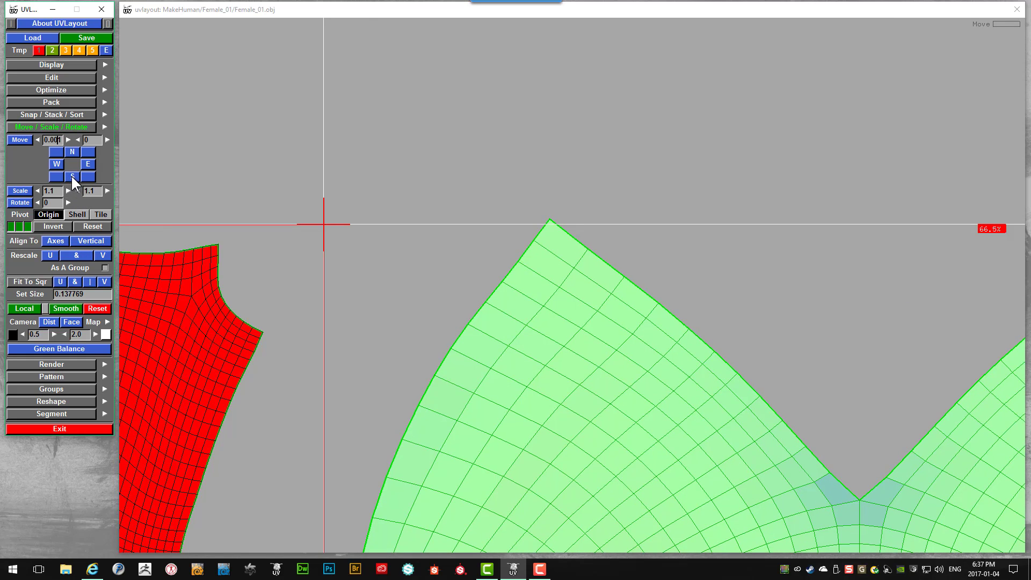
left_click(71, 175)
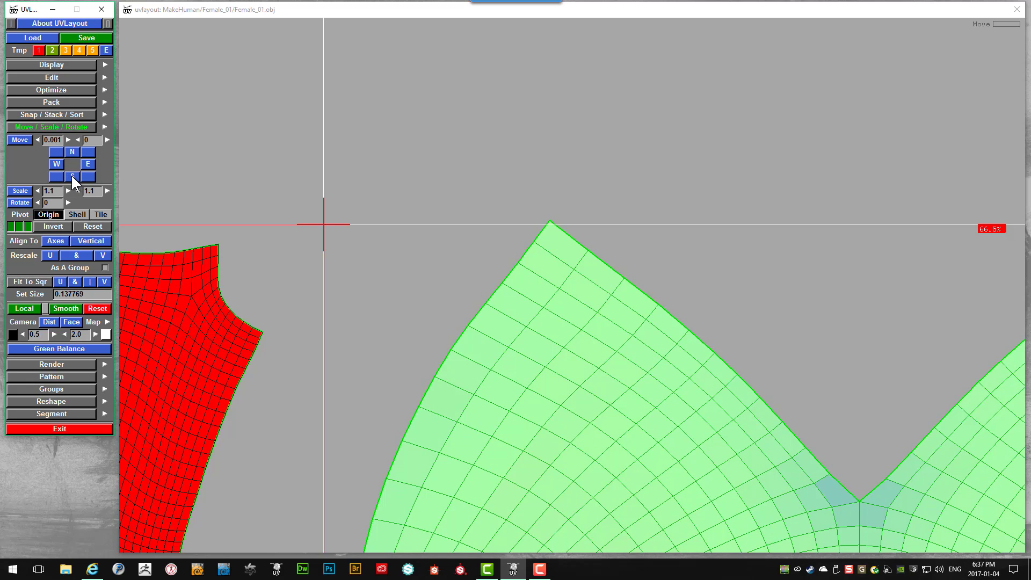
left_click(72, 177)
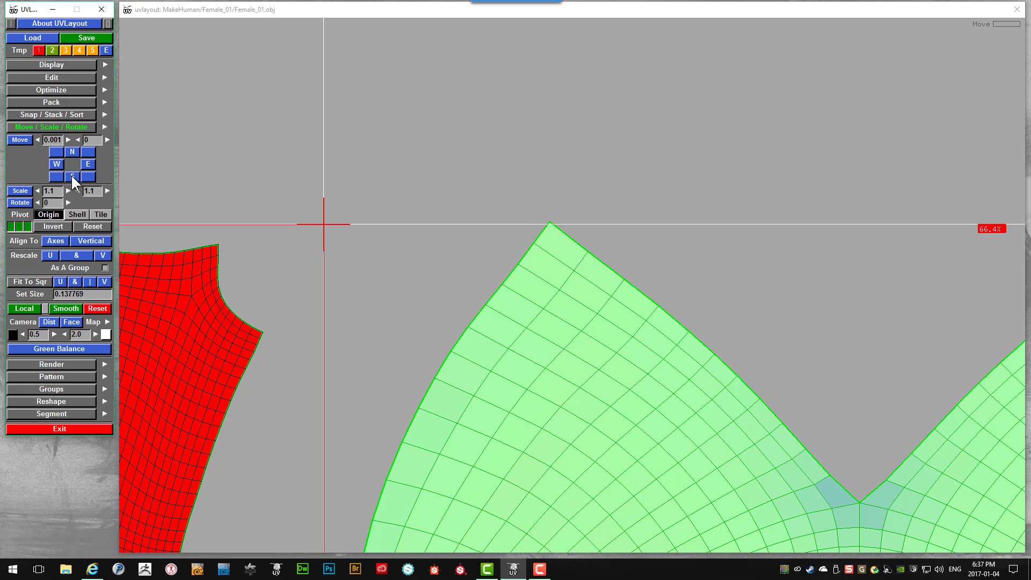
left_click(72, 176)
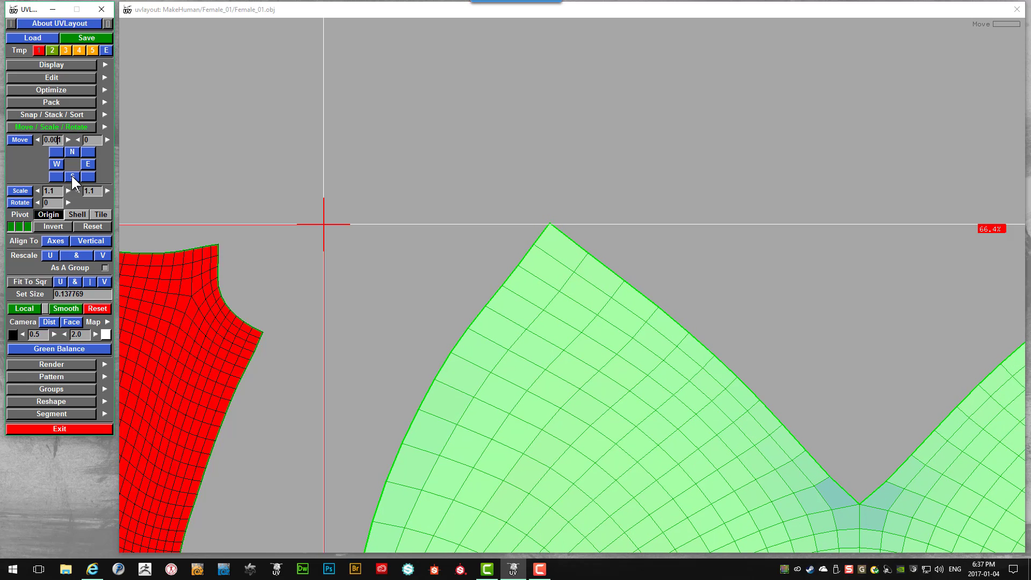
left_click(72, 177)
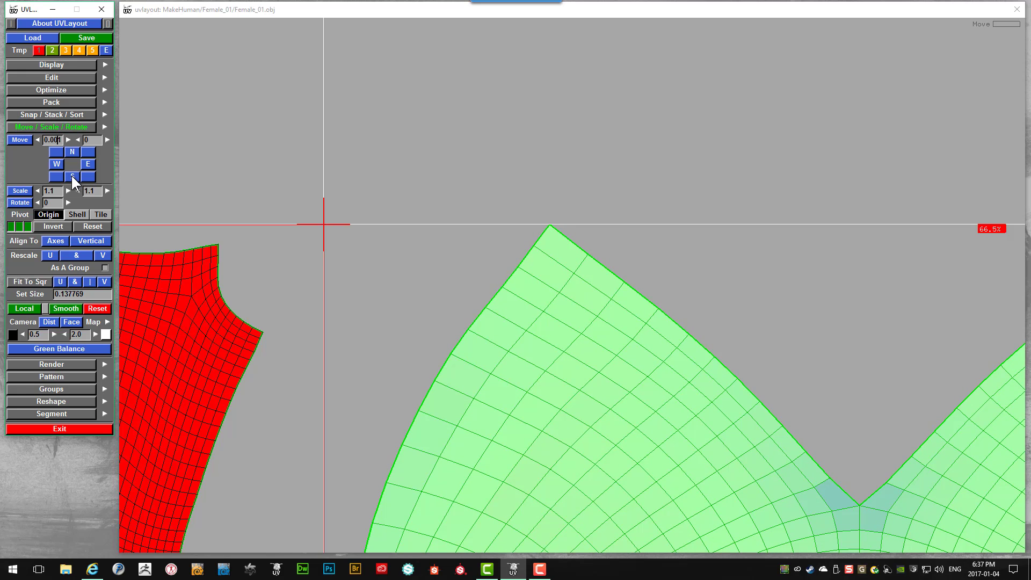
left_click(72, 176)
- Examine the face shell's upper tip and both lower corners against the third tile's borders
scroll(567, 222, "up", 3)
middle_click_drag(567, 221, 594, 272)
scroll(594, 272, "up", 3)
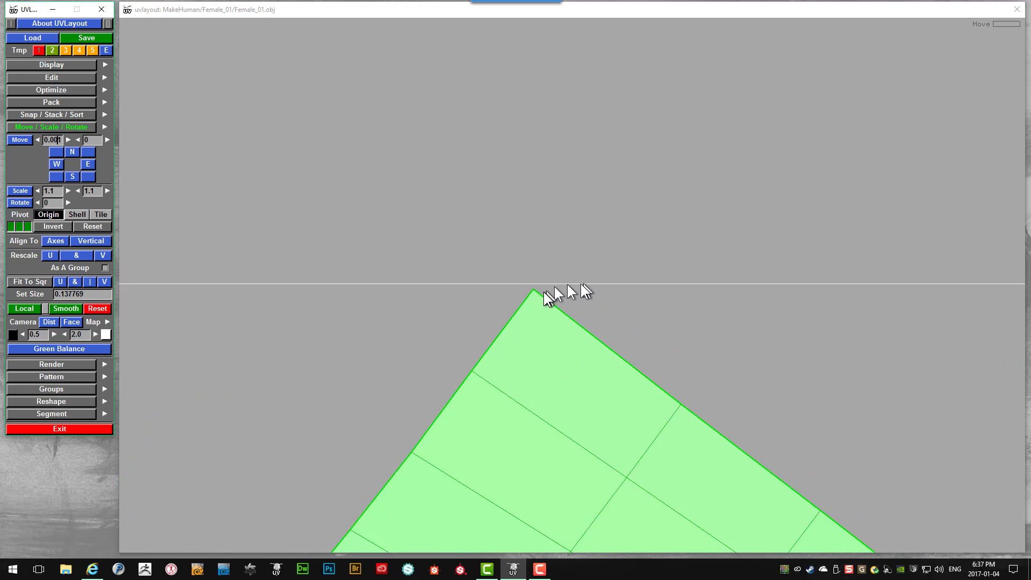
scroll(608, 340, "down", 5)
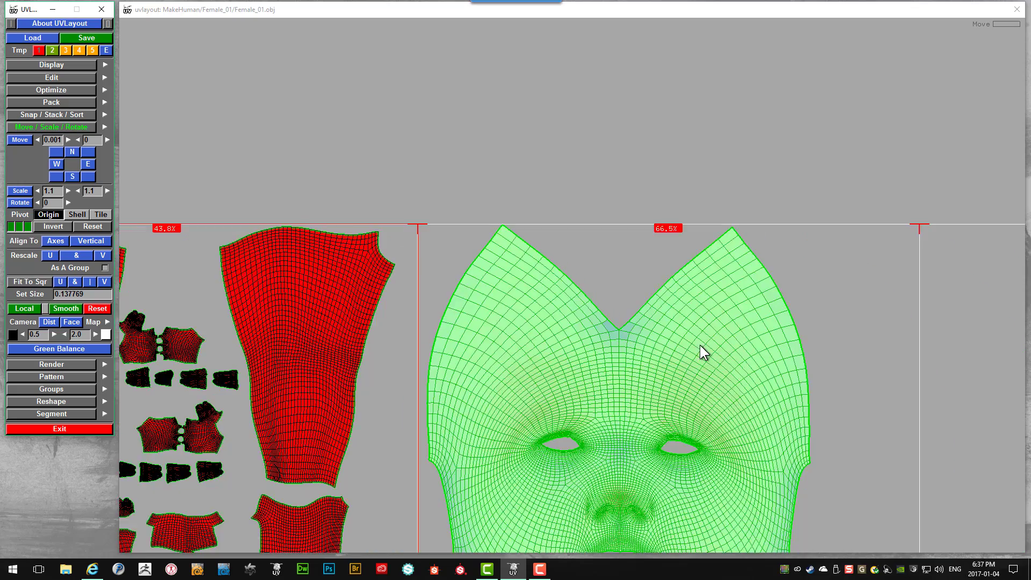
scroll(700, 345, "down", 4)
scroll(552, 413, "up", 8)
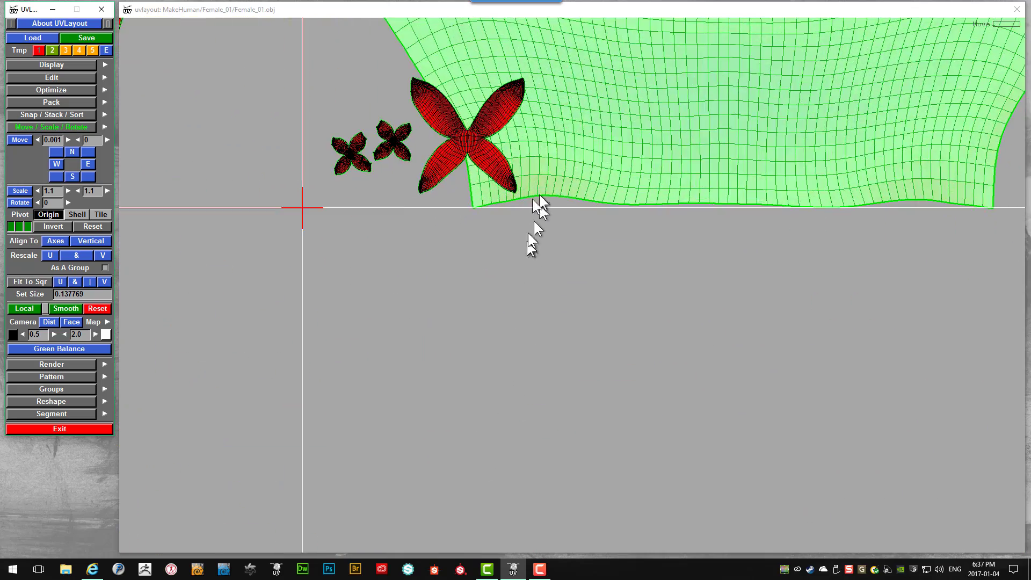
scroll(540, 206, "up", 10)
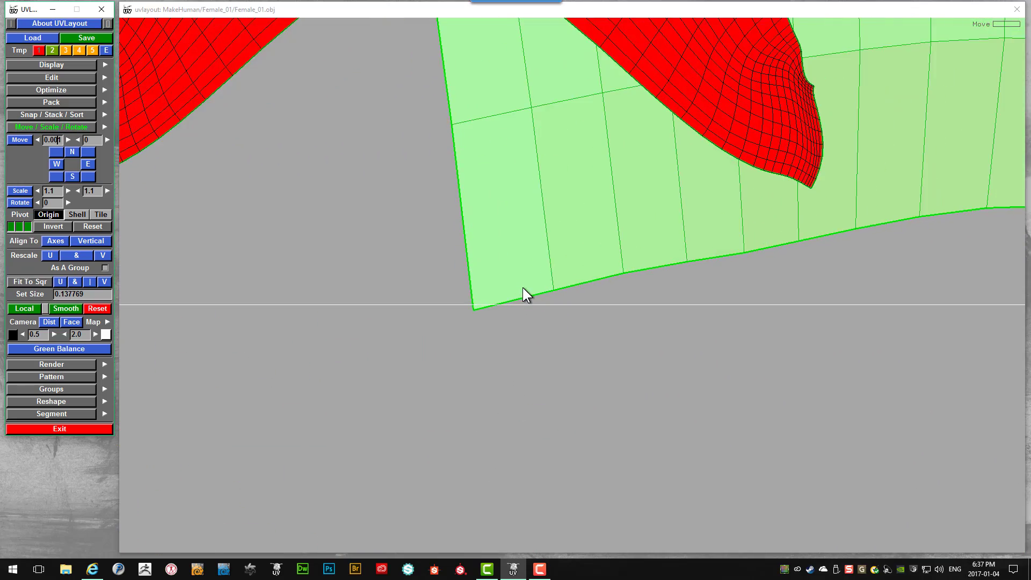
scroll(523, 292, "down", 8)
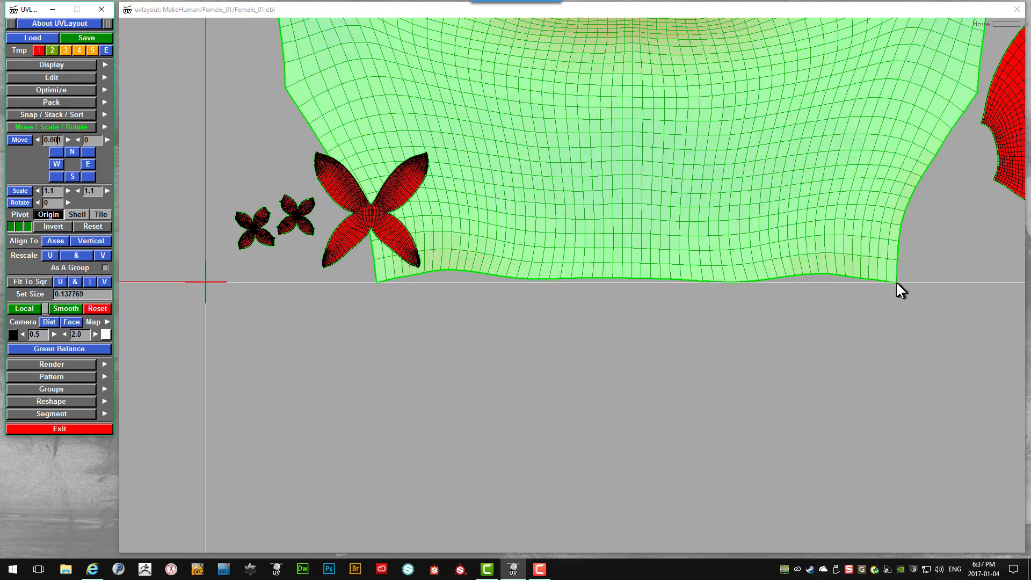
scroll(859, 280, "down", 3)
scroll(691, 313, "up", 8)
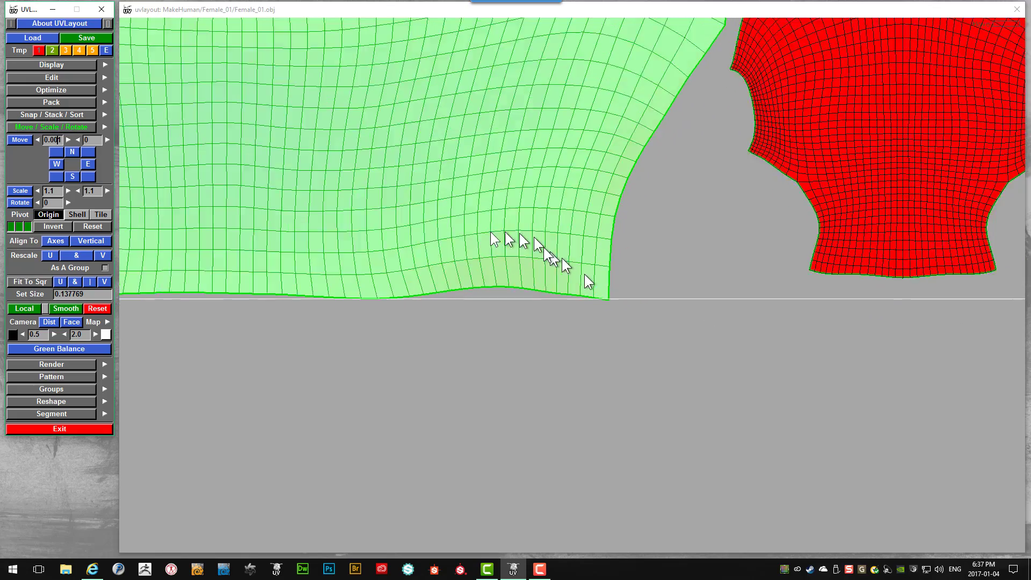
scroll(589, 282, "down", 6)
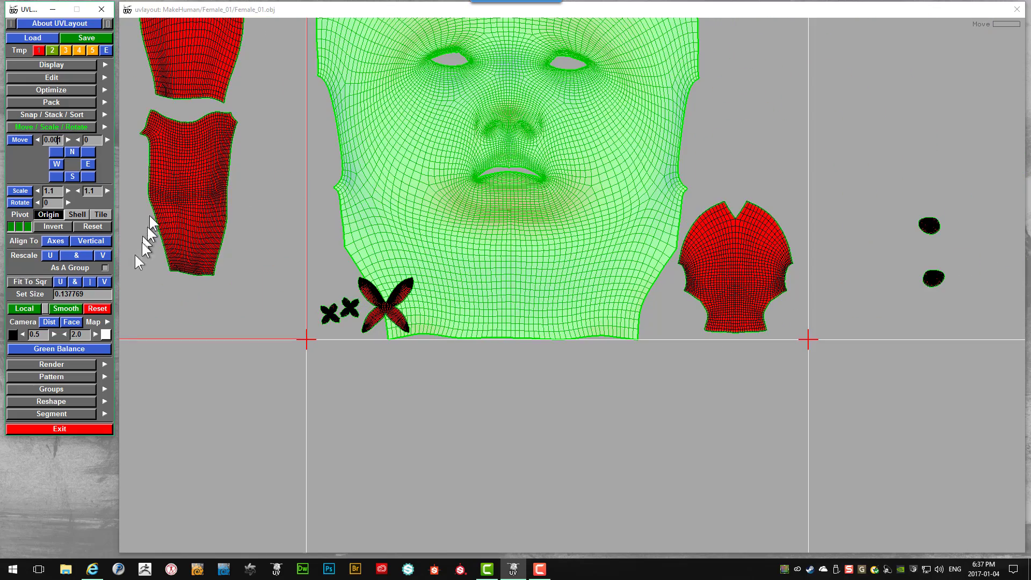
- Fit the face shell to the third tile using the Fit To Sqr | option, and check its tips and chin against the borders
left_click(92, 281)
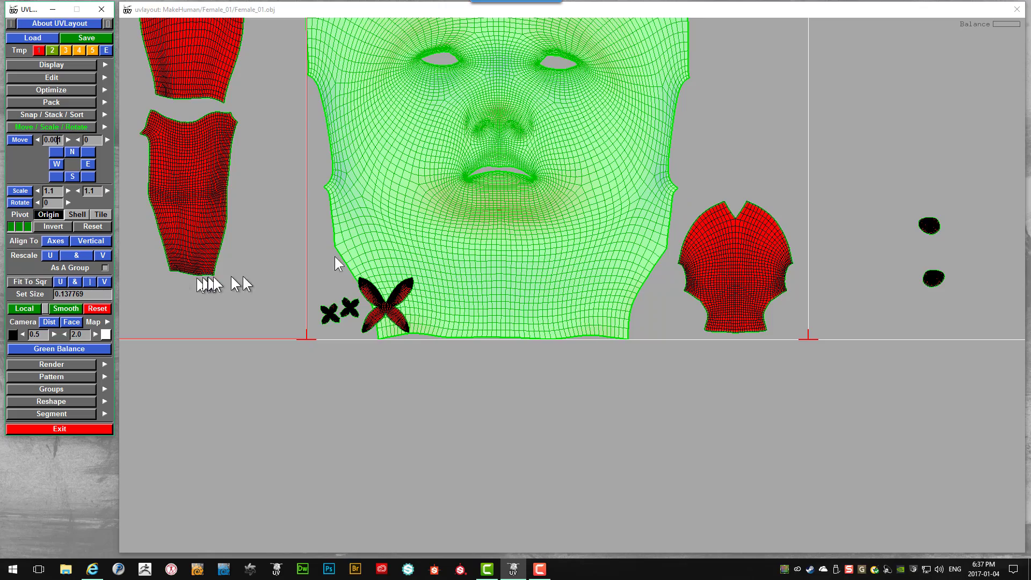
scroll(458, 212, "down", 3)
scroll(485, 160, "down", 2)
scroll(510, 161, "up", 8)
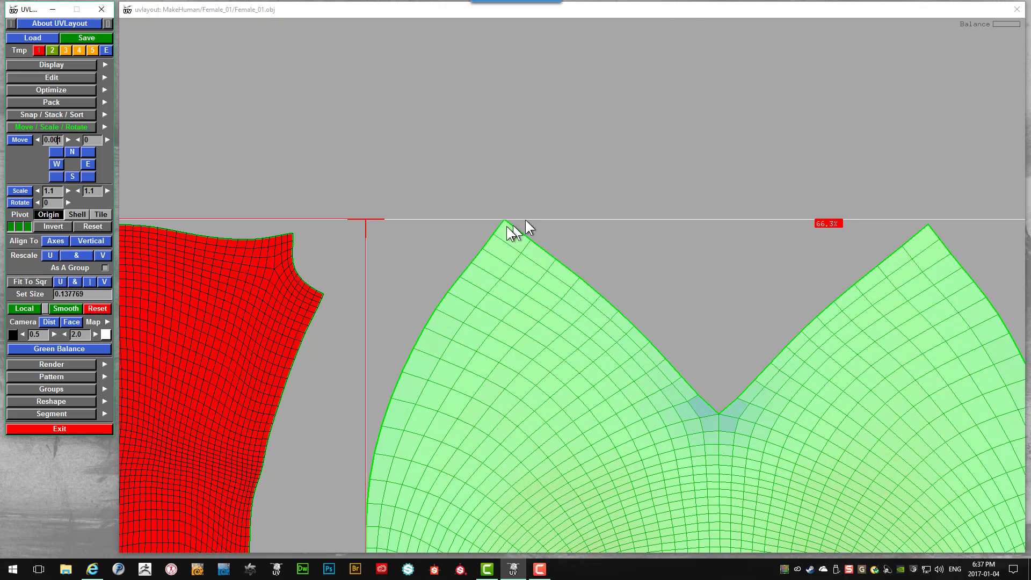
scroll(526, 220, "up", 4)
scroll(534, 276, "up", 5)
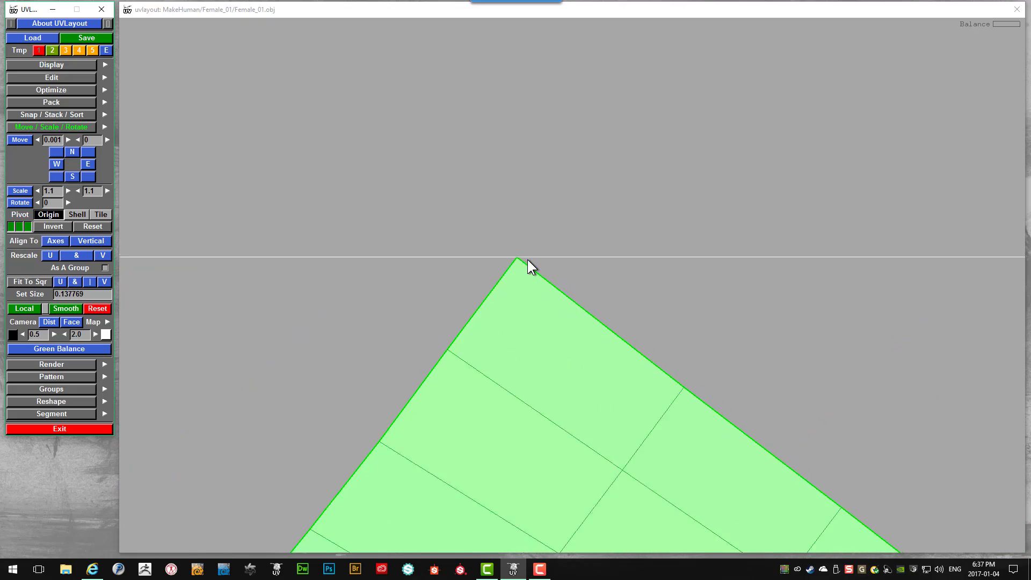
scroll(601, 322, "down", 8)
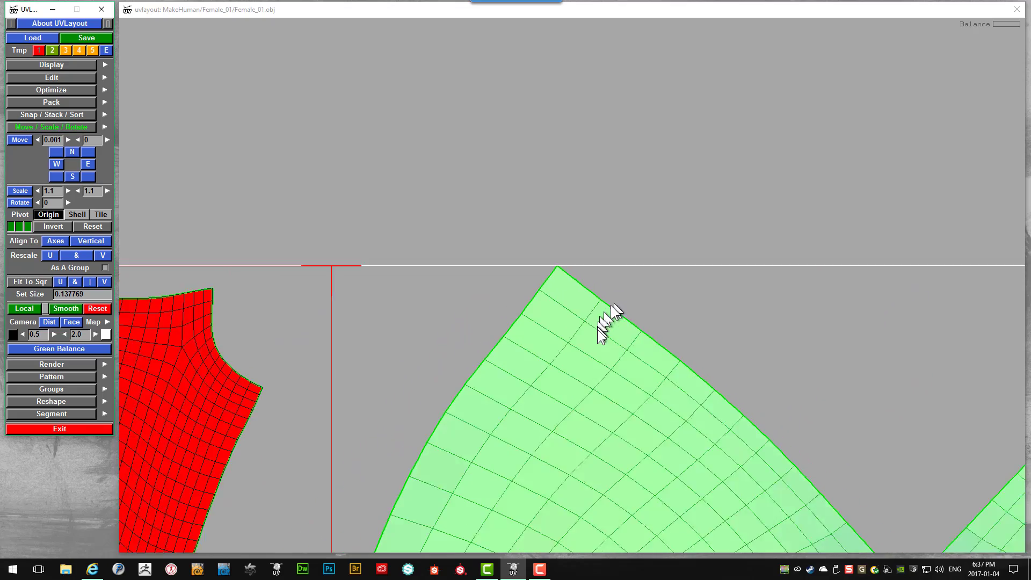
scroll(601, 355, "down", 3)
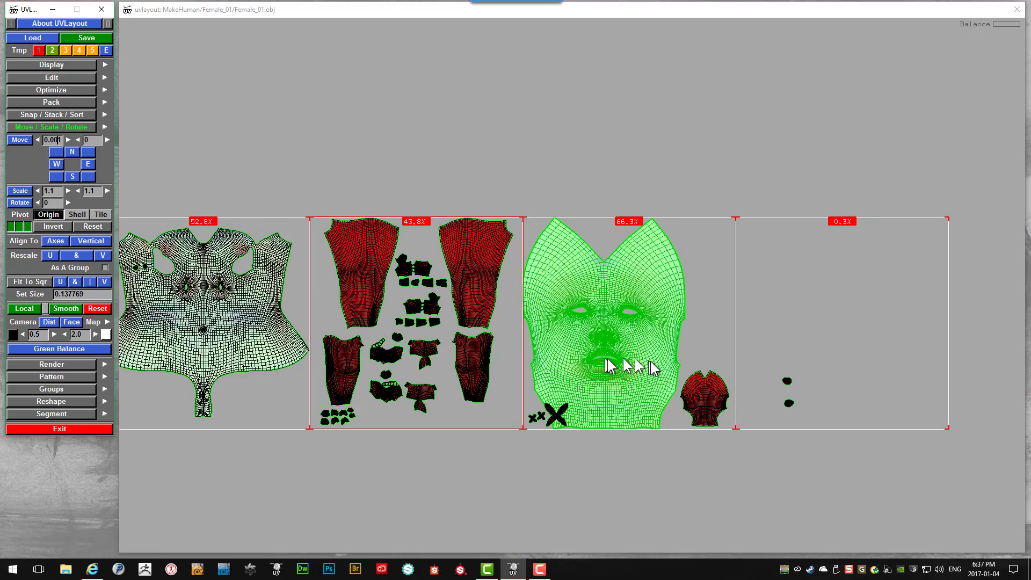
scroll(636, 358, "up", 5)
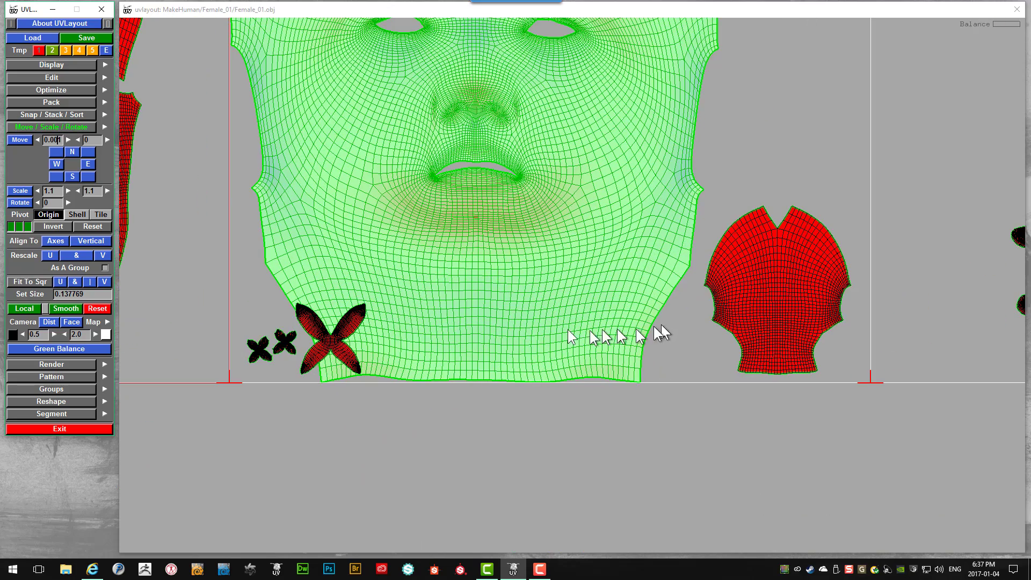
scroll(323, 333, "down", 2)
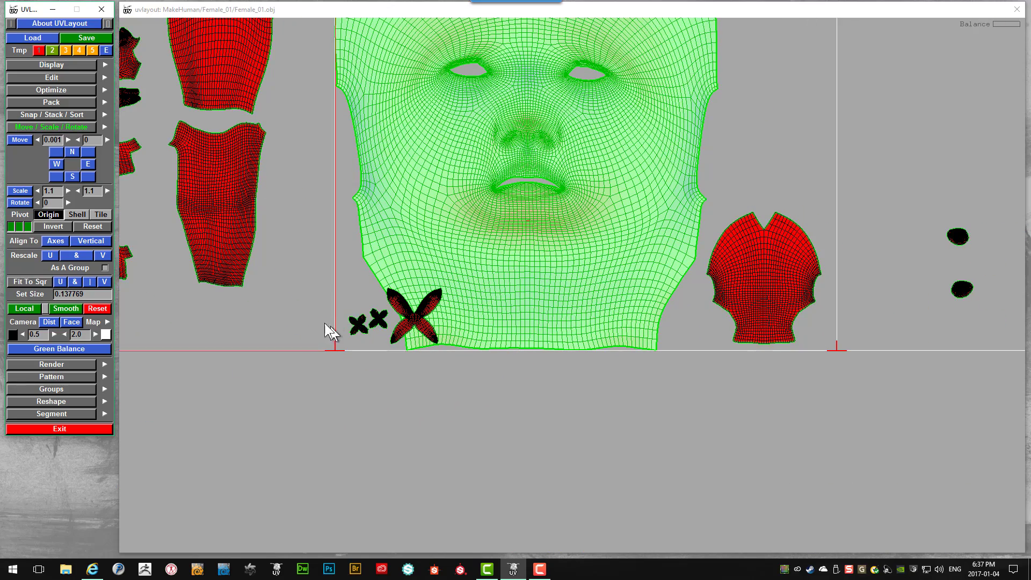
- Move the large X-shaped shell and the two small ones off the chin into the free space beside the face, above the red shell
left_click(342, 290)
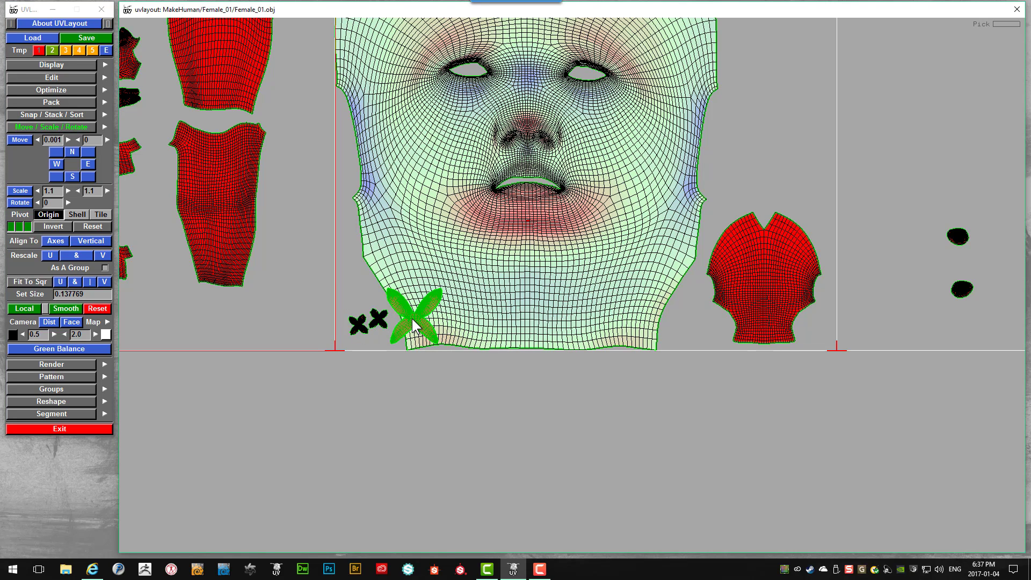
middle_click_drag(413, 318, 754, 168)
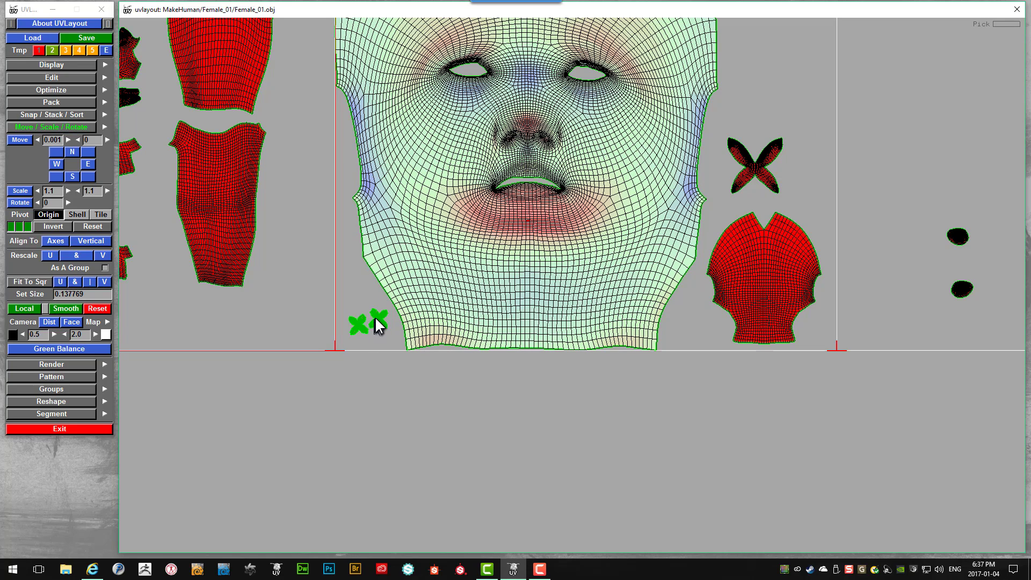
middle_click_drag(375, 317, 773, 111)
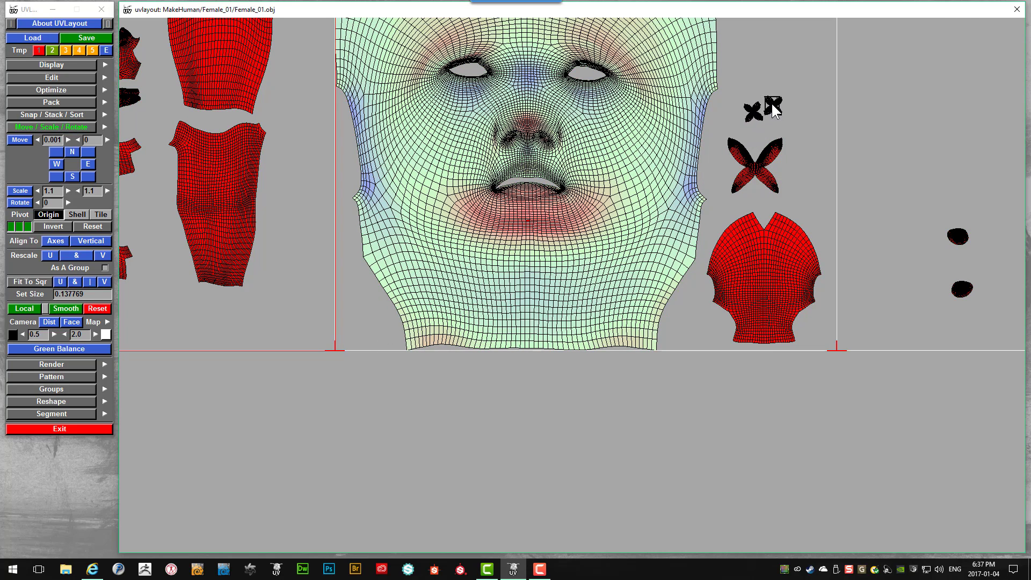
- Move the two small round shells from the fourth tile into the third tile, above the small X-shaped shells
scroll(847, 155, "down", 4)
left_click_drag(722, 273, 752, 346)
left_click(702, 251)
left_click_drag(700, 269, 746, 354)
middle_click_drag(741, 350, 708, 268)
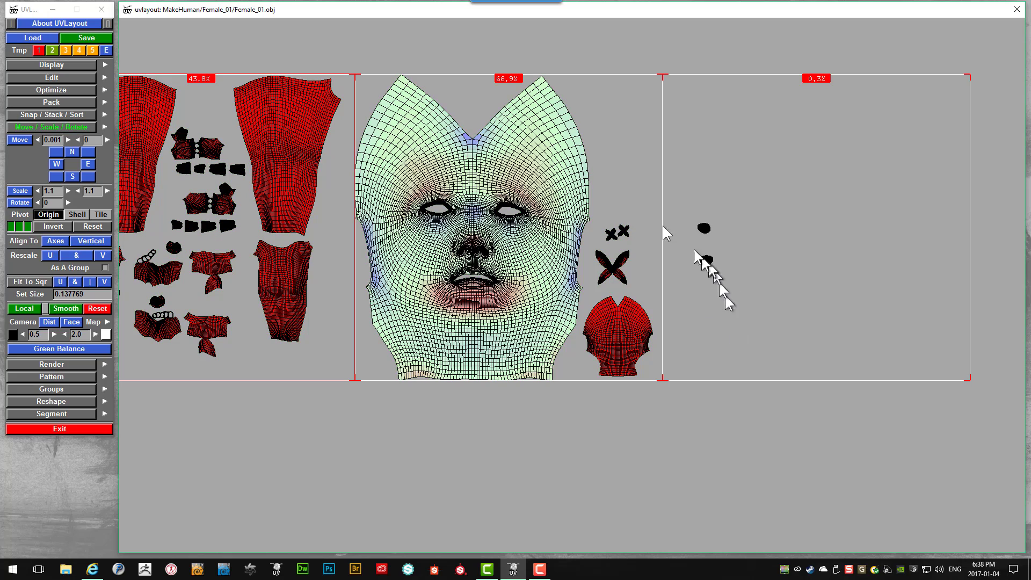
middle_click_drag(664, 227, 616, 179)
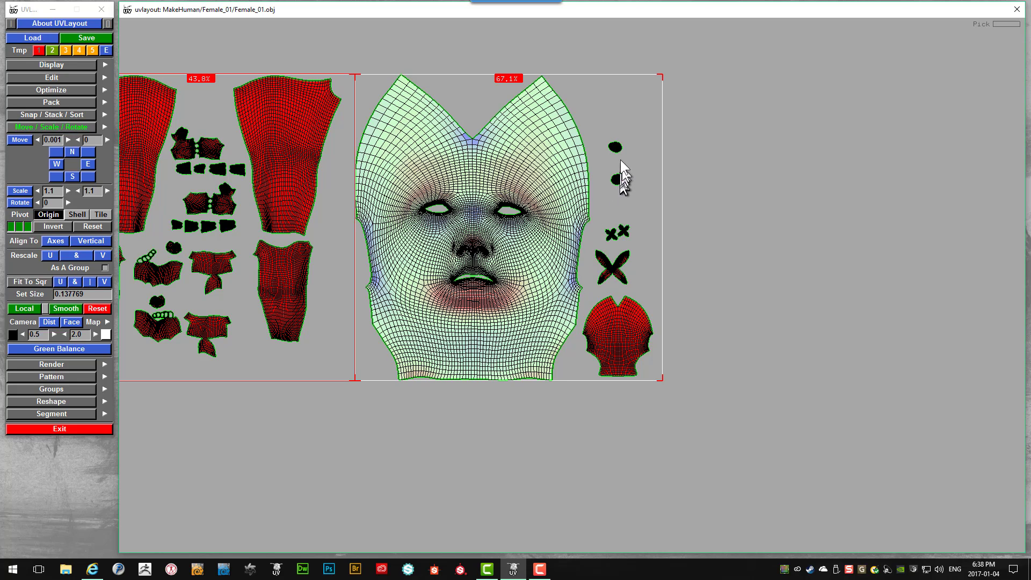
- Select the upper round shell and scale it by 1.5 in both directions about the origin
right_click_drag(614, 147, 616, 137)
middle_click_drag(615, 137, 584, 376)
right_click_drag(584, 376, 612, 129)
middle_click_drag(612, 129, 618, 195)
right_click_drag(618, 193, 621, 218)
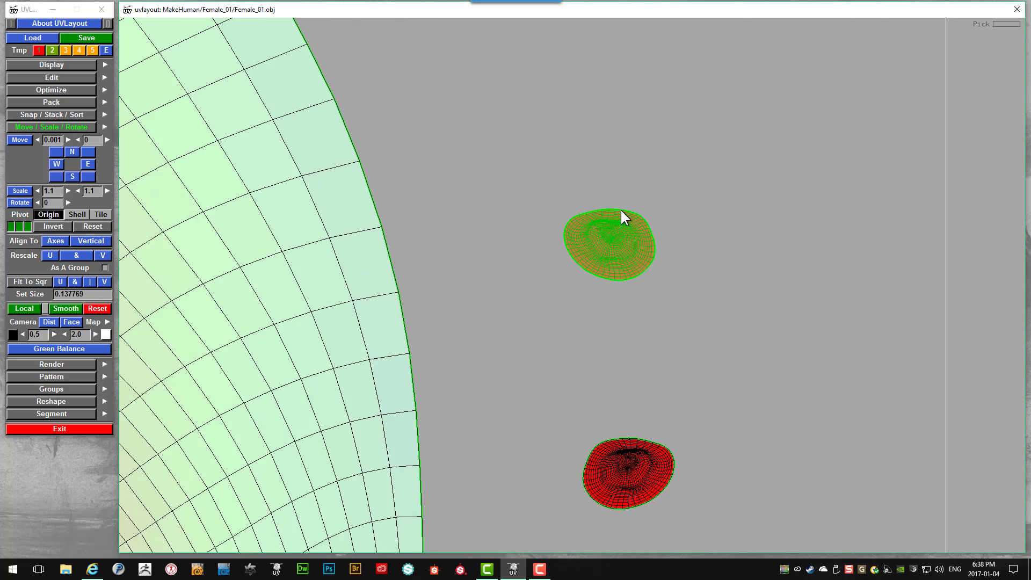
left_click(59, 191)
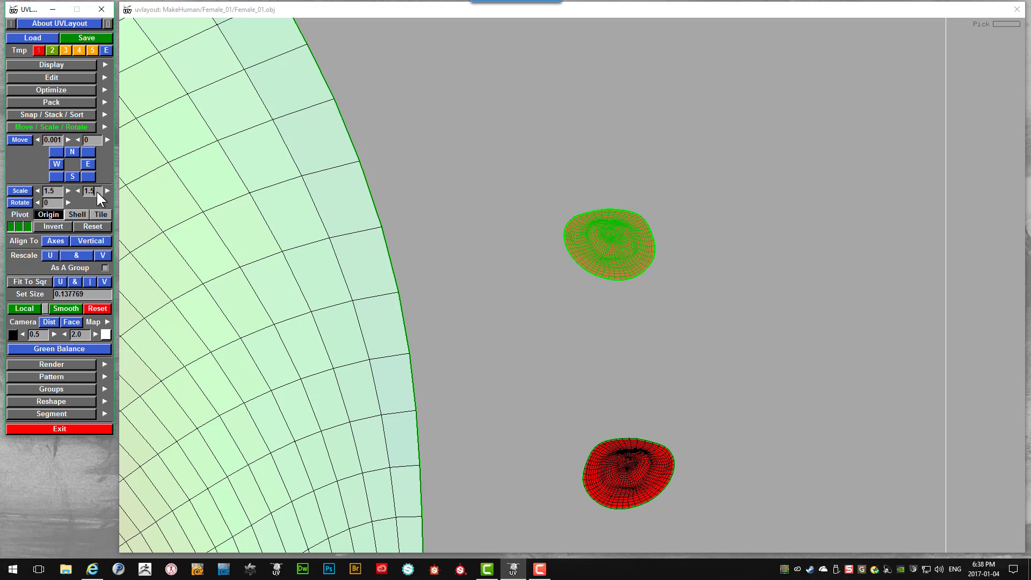
left_click(24, 190)
right_click_drag(629, 286, 649, 191)
scroll(649, 191, "down", 10)
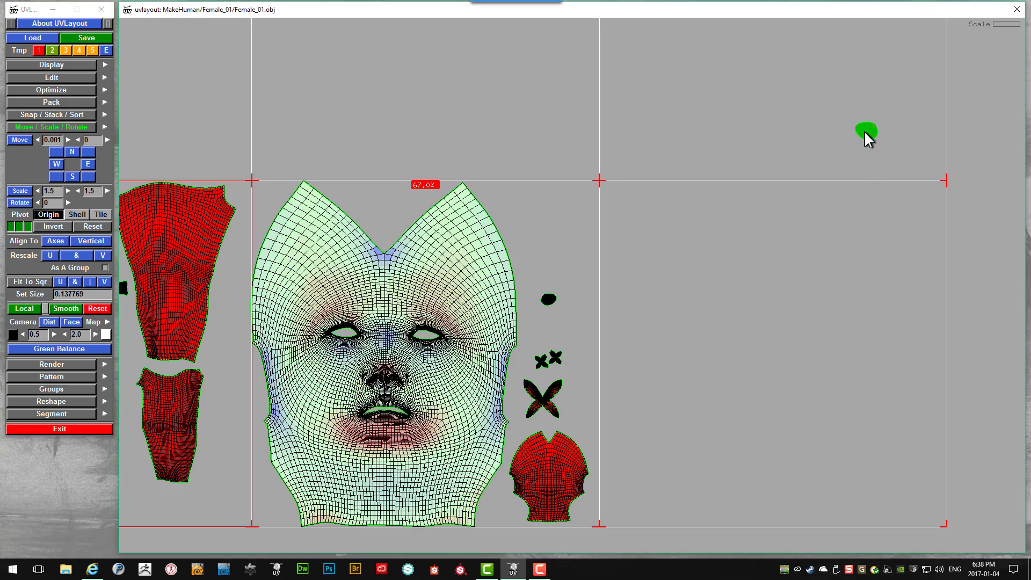
- Move the enlarged round shell back into the third tile, just above the other round shell
middle_click_drag(865, 137, 546, 260)
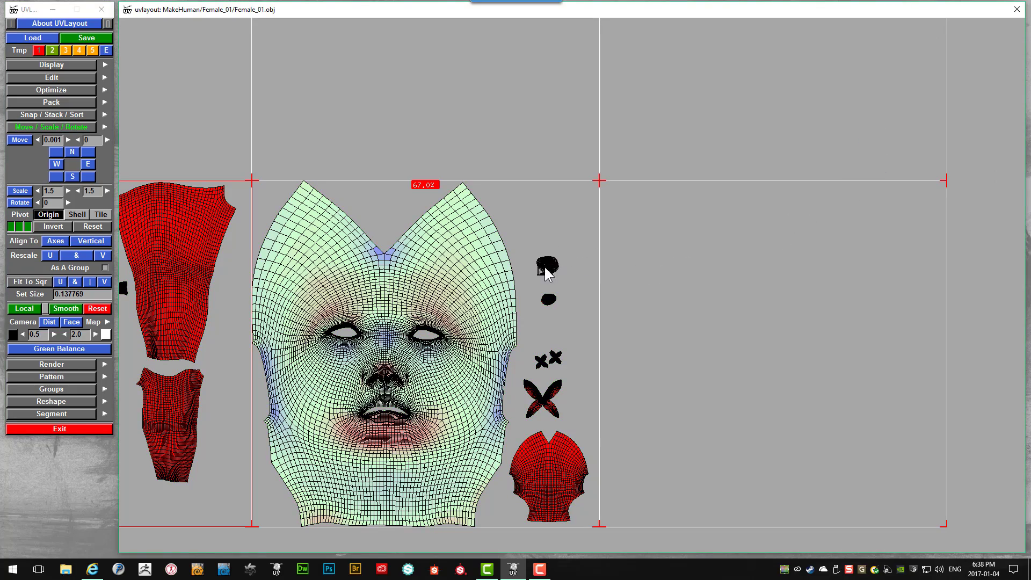
scroll(550, 268, "up", 5)
scroll(553, 274, "up", 5)
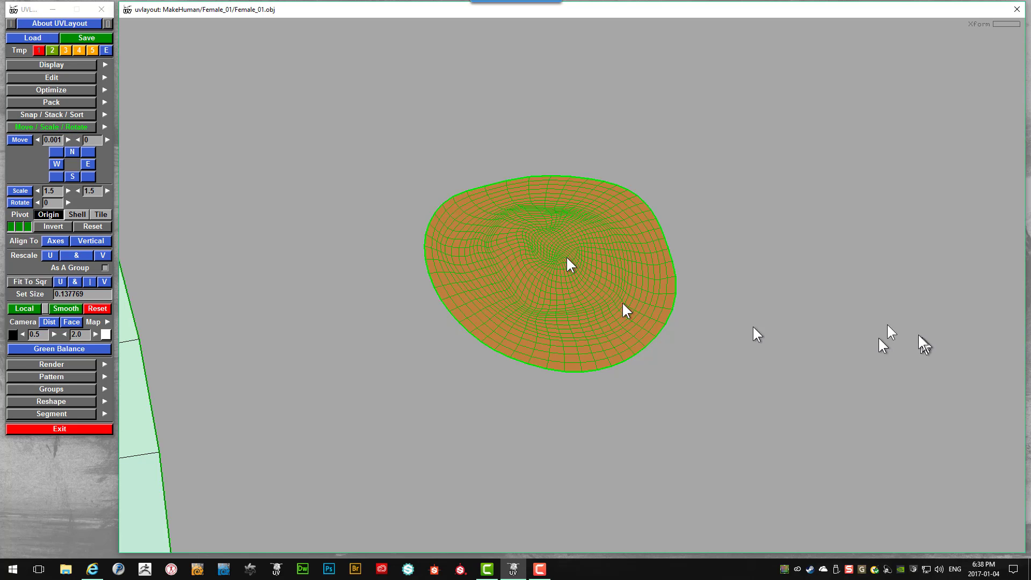
- Set the pivot to Shell and scale the upper round shell by 1.5 three times
key("g")
key("g")
scroll(569, 266, "down", 5)
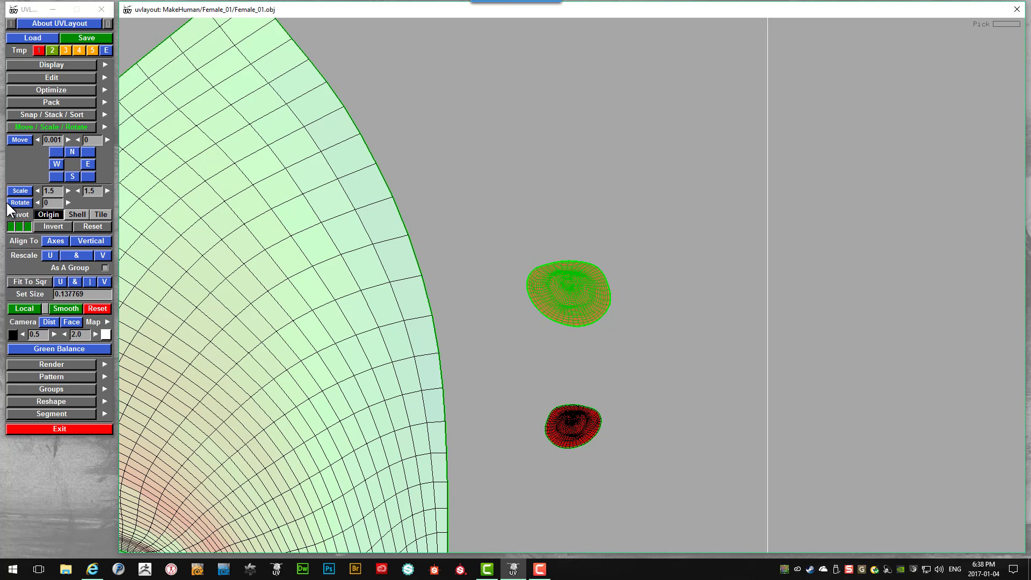
left_click(72, 214)
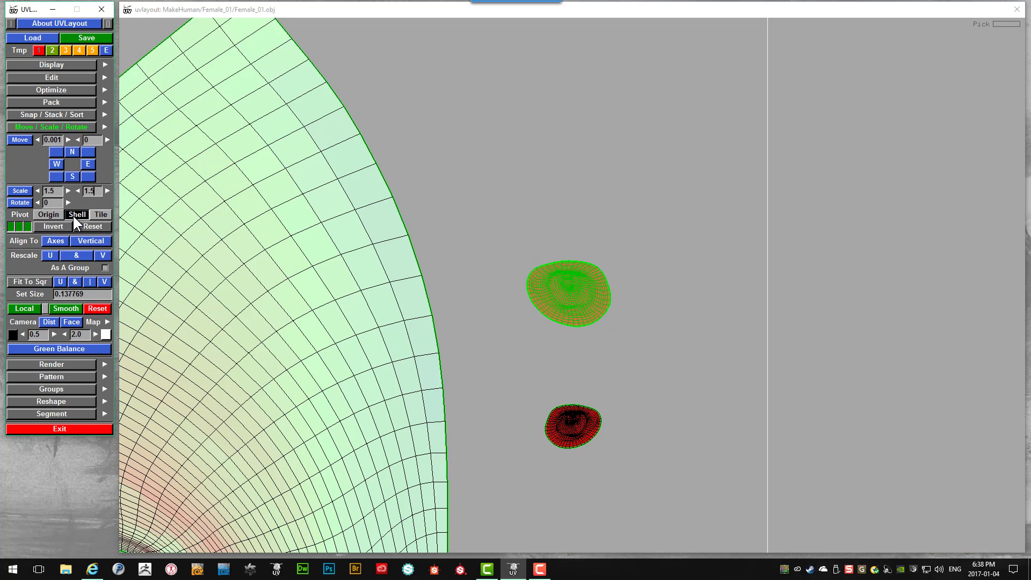
left_click(25, 191)
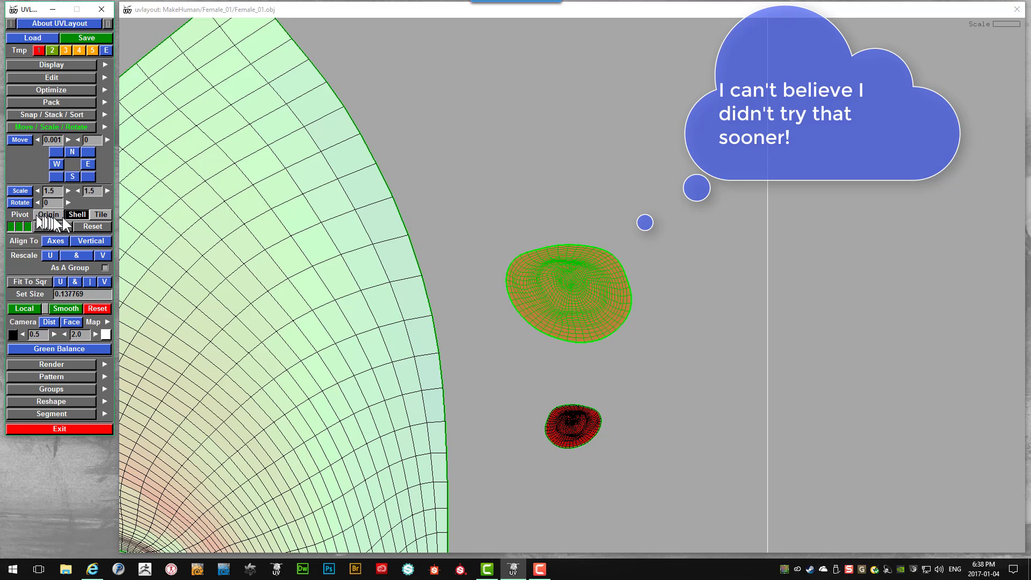
left_click(23, 192)
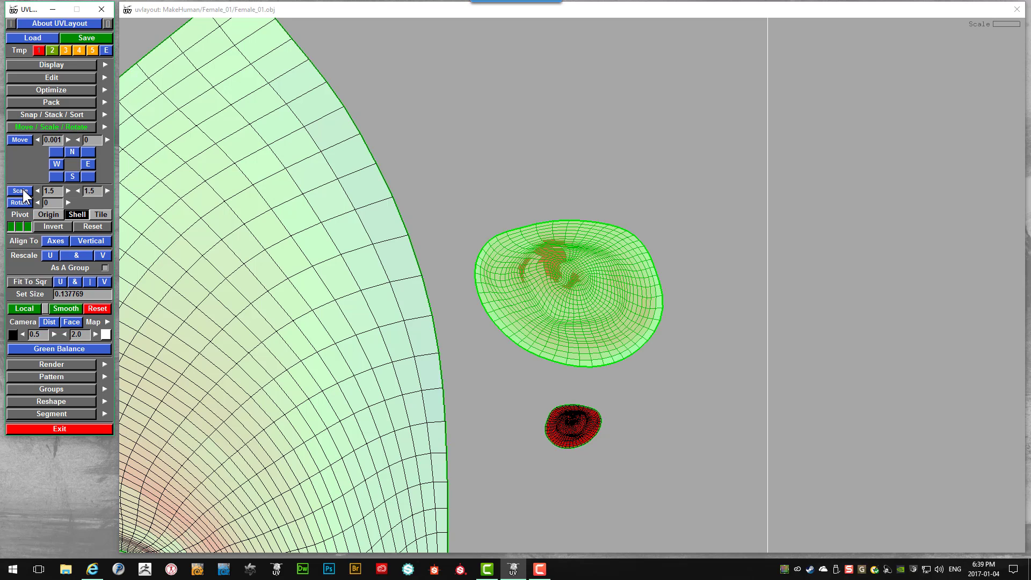
left_click(23, 191)
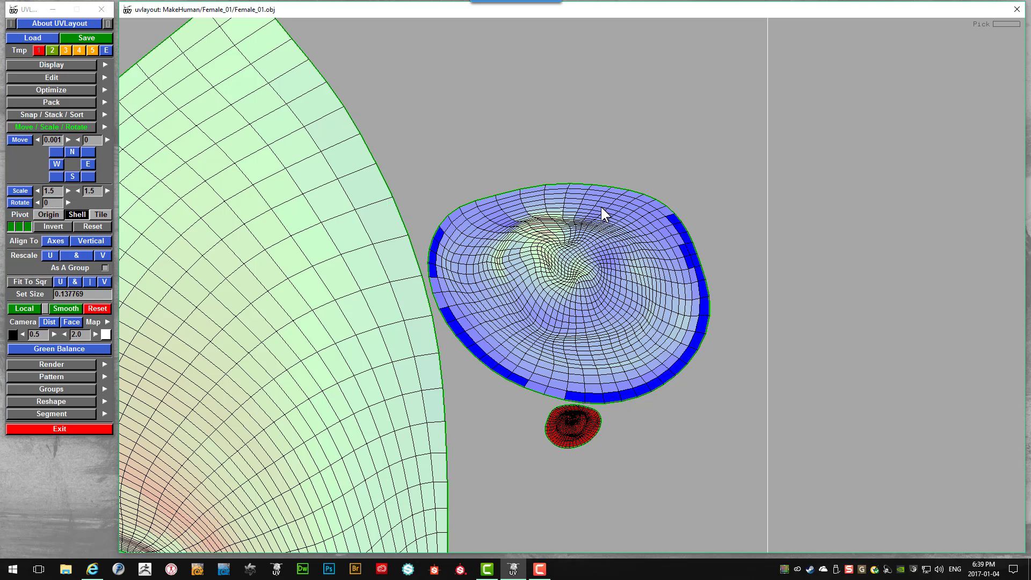
- Set both scale factors to 0.9, shrink the upper round shell once and deselect it
left_click(38, 190)
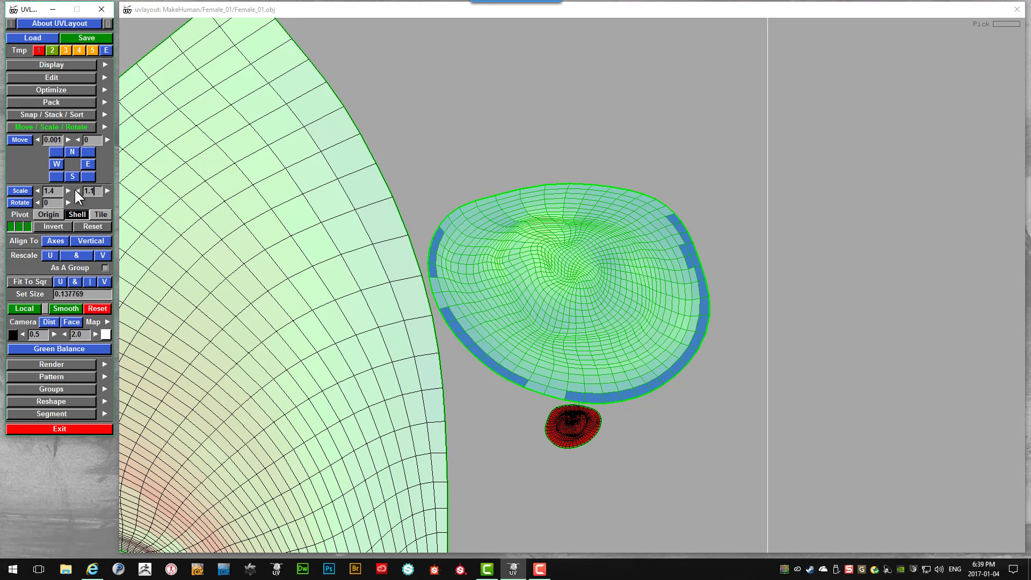
left_click(37, 190)
left_click(21, 192)
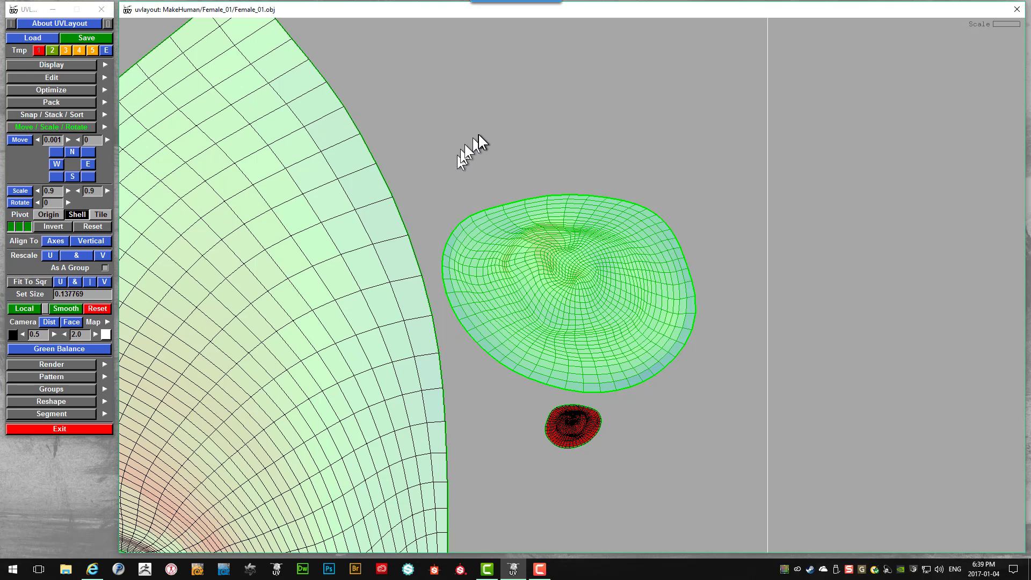
key("g")
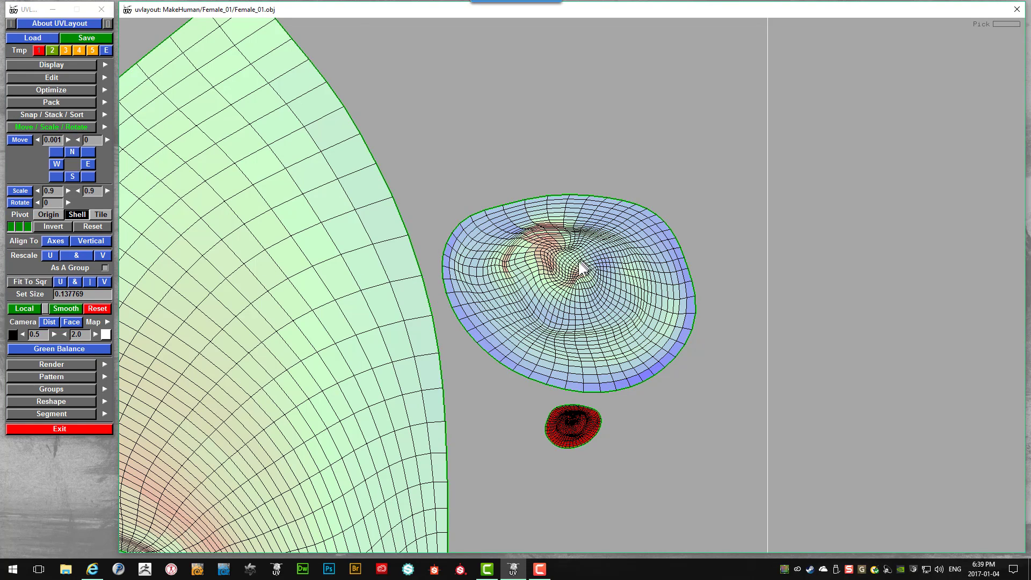
- Scale the lower round shell four times by 1.5 and once by 0.9 about its own pivot, and deselect it
scroll(570, 275, "down", 1)
scroll(572, 279, "down", 2)
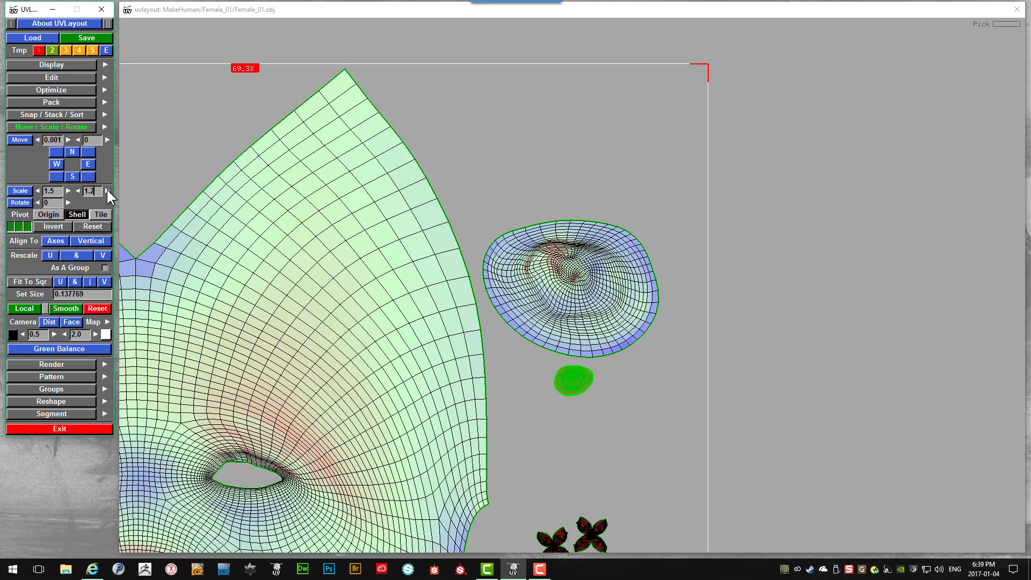
left_click(78, 191)
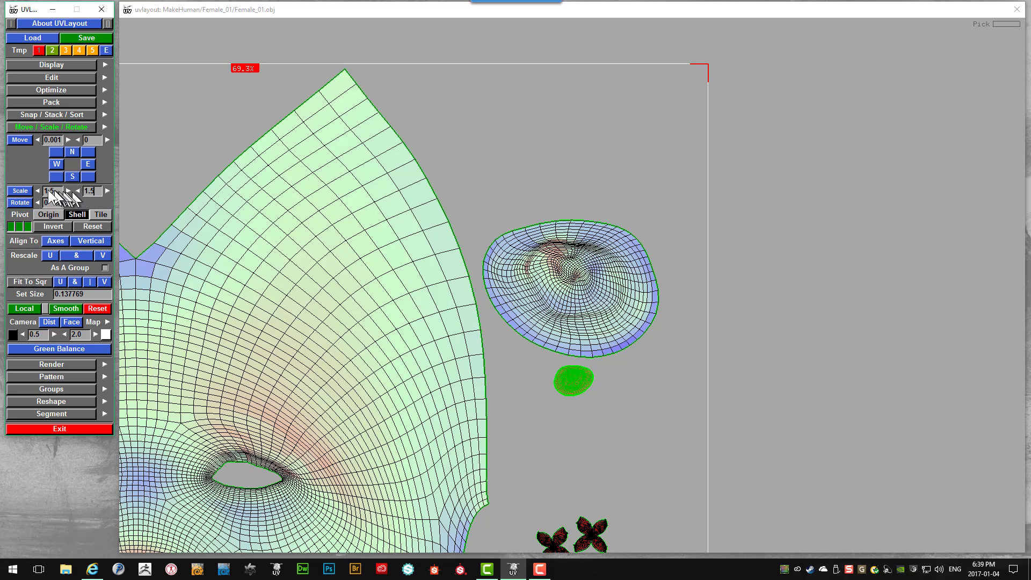
left_click(18, 191)
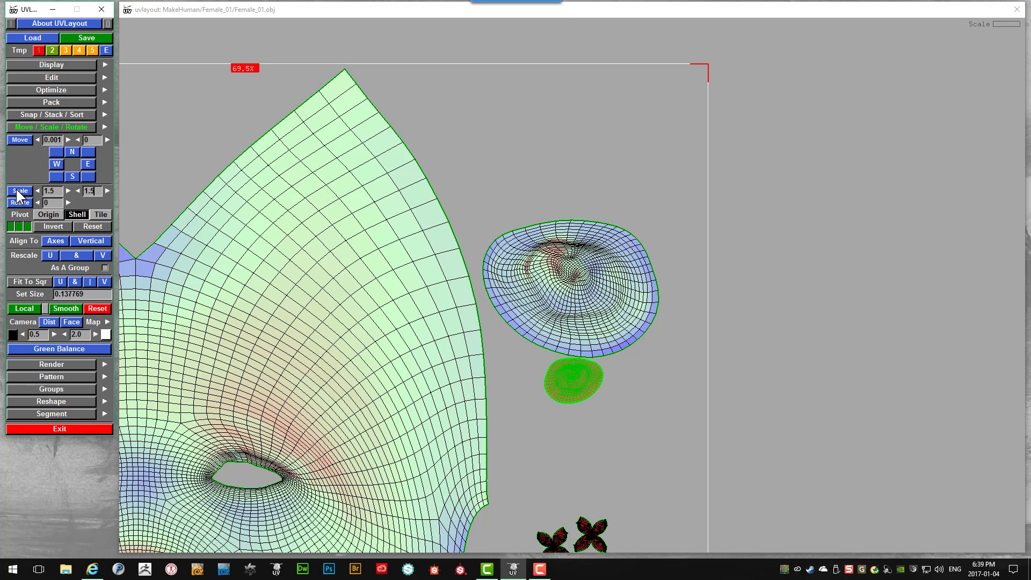
left_click(18, 192)
left_click(17, 192)
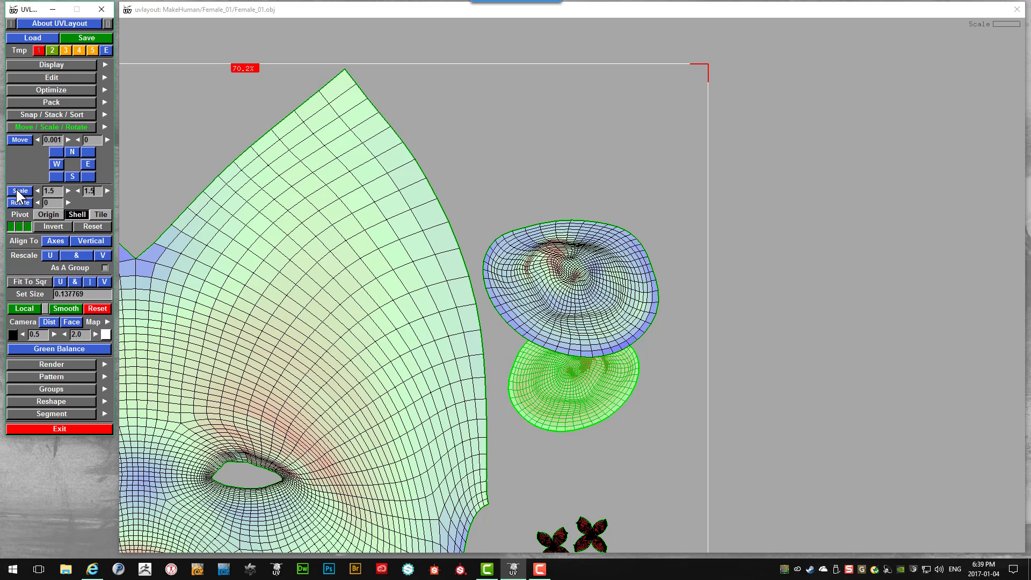
left_click(18, 192)
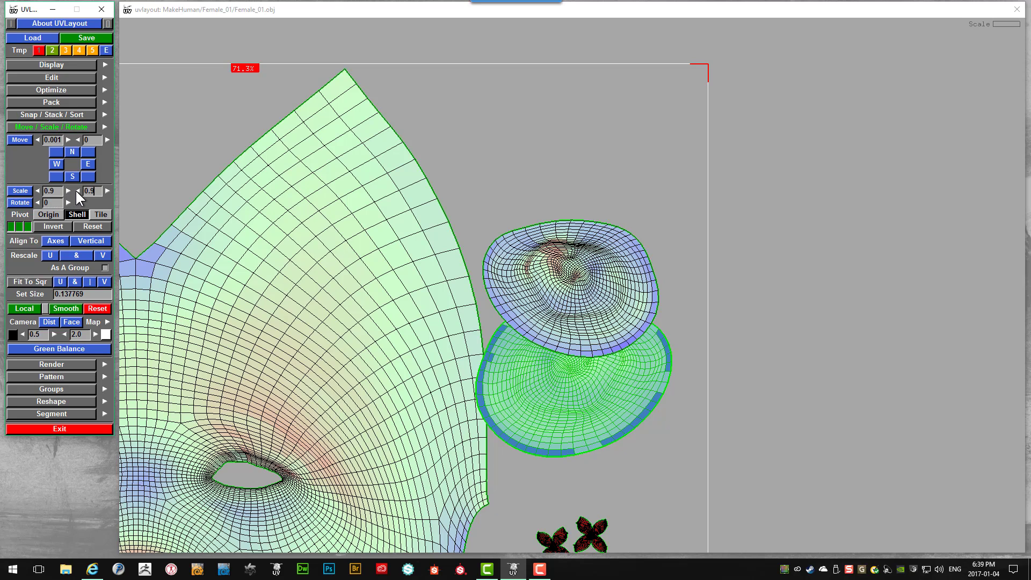
left_click(25, 190)
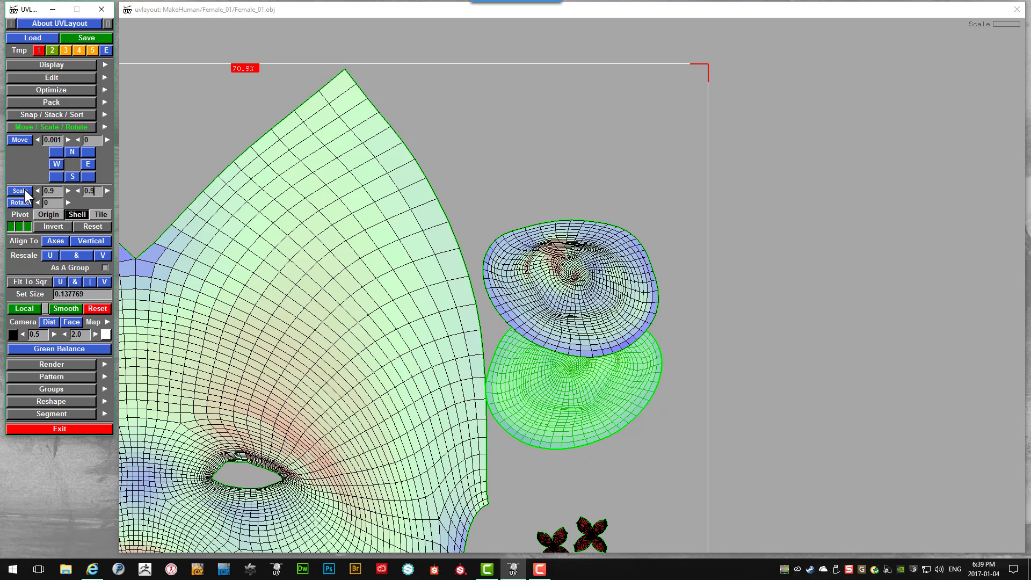
left_click(667, 465)
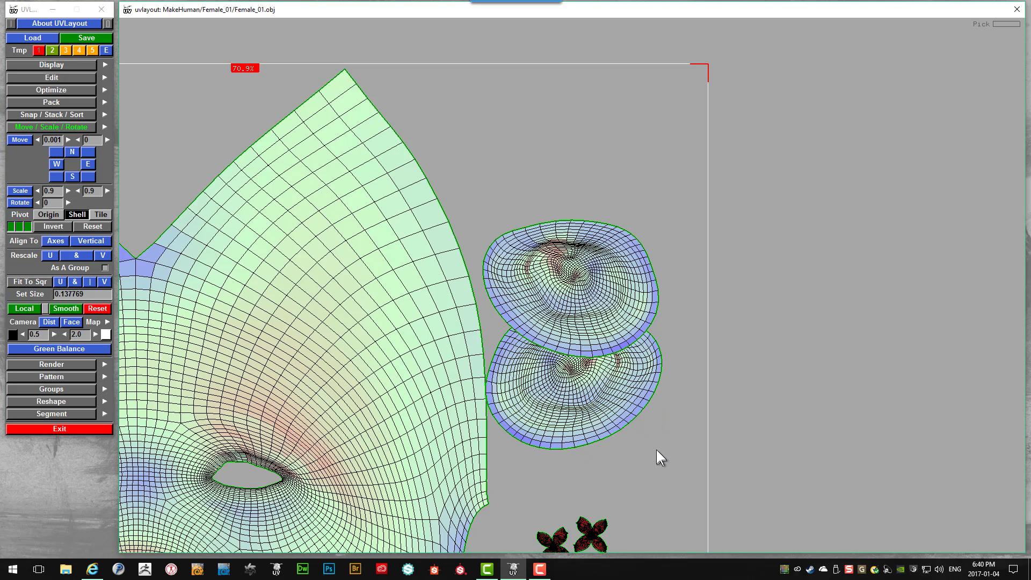
- Move the upper round shell up until it no longer overlaps the lower one, and select it
scroll(656, 450, "down", 3)
scroll(569, 349, "down", 1)
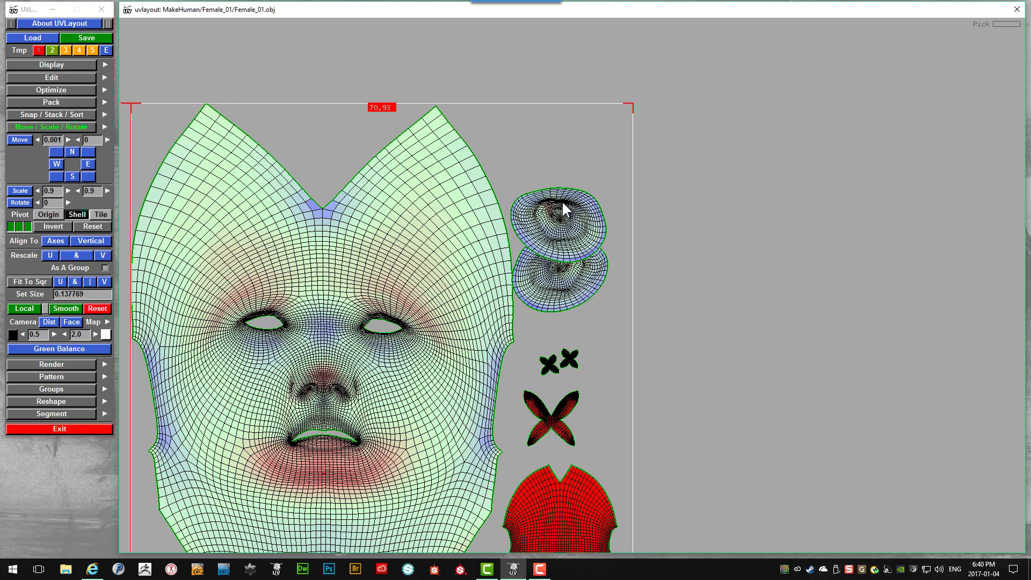
left_click_drag(562, 208, 560, 171)
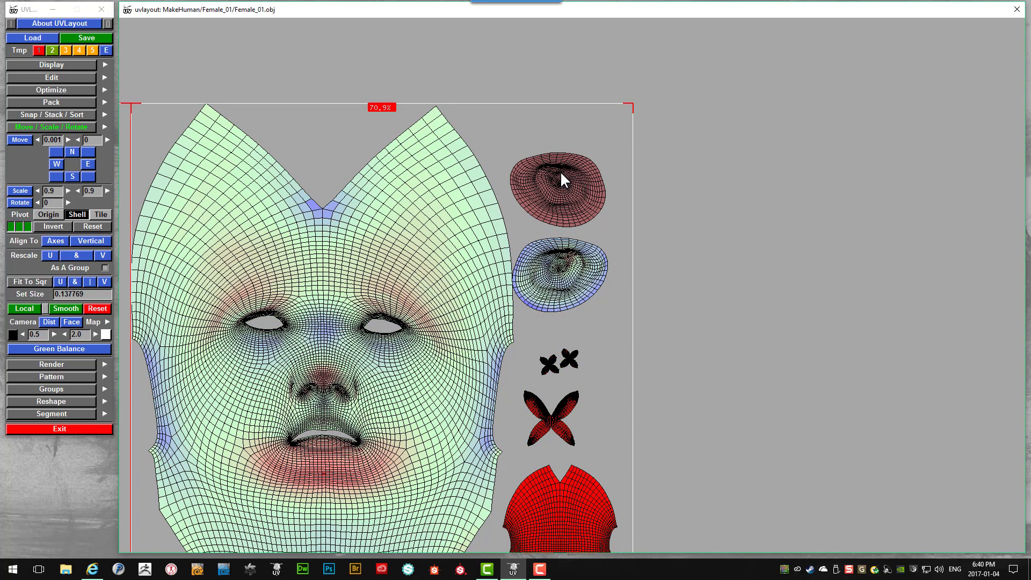
key("f")
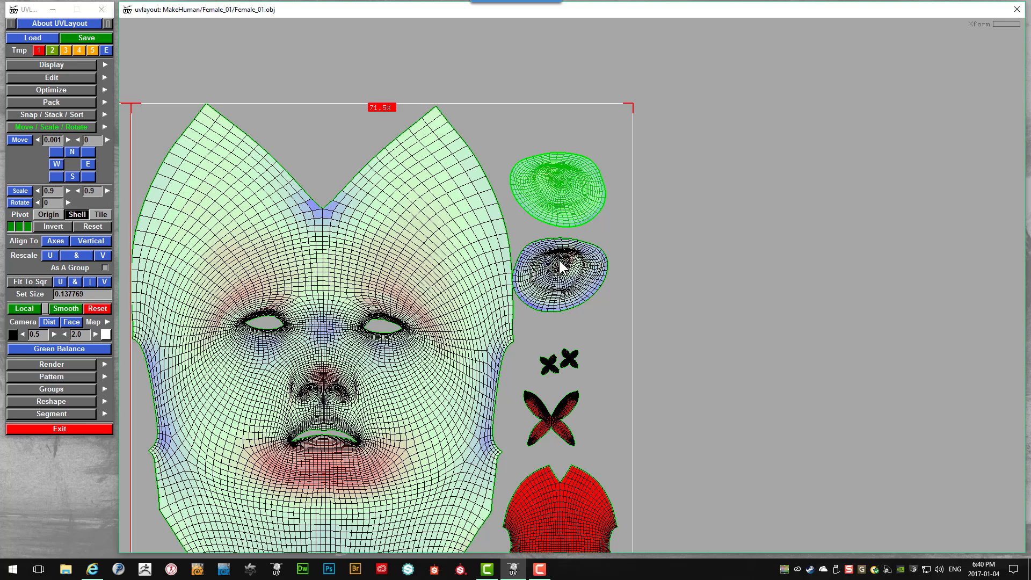
- Move both round shells slightly away from the face shell and deselect them
key("f")
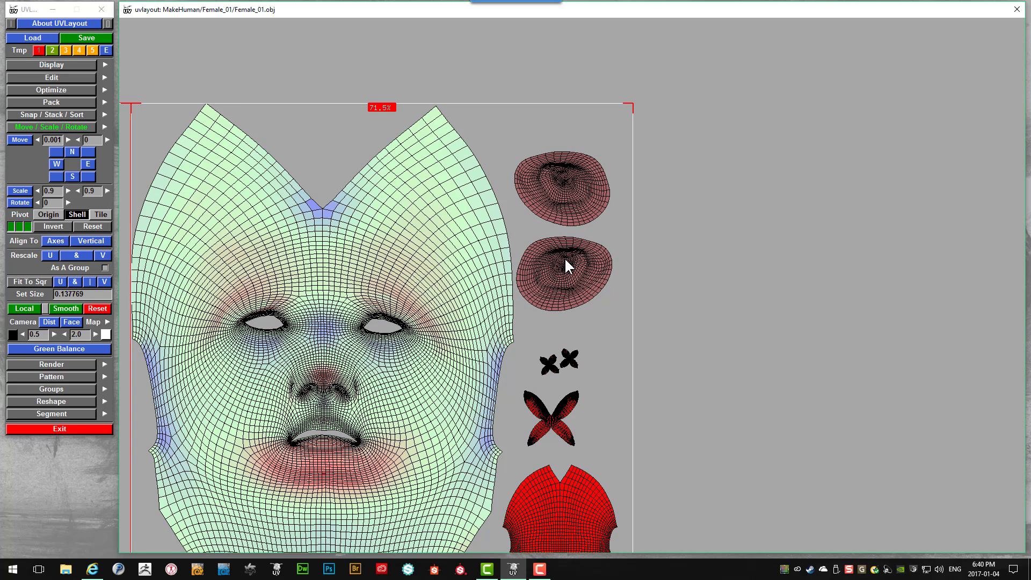
middle_click_drag(565, 256, 568, 257)
key("g")
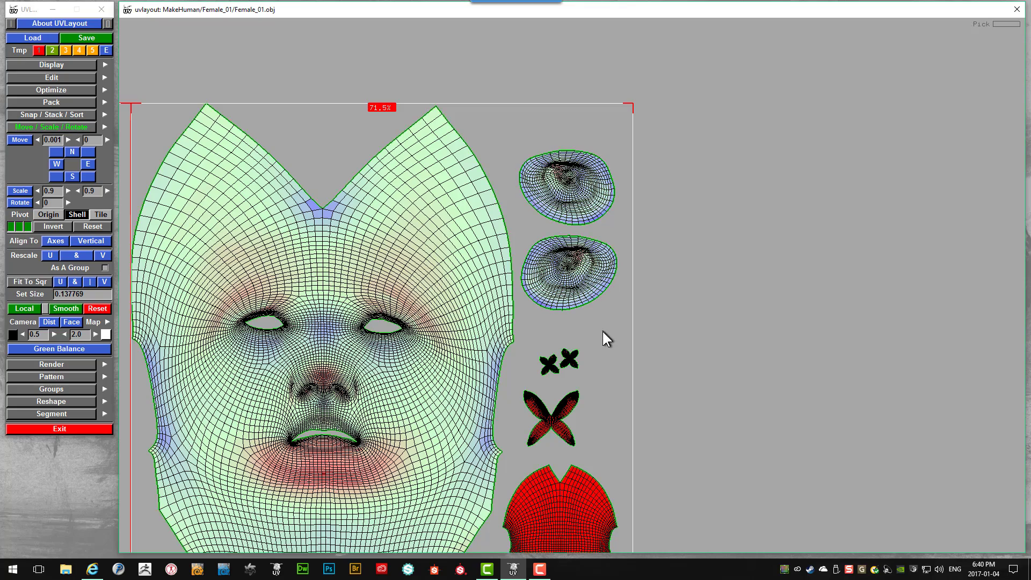
- Set both scale factors to 1.1 and scale the red shell below the cross-shaped shells twice about its own pivot
right_click_drag(602, 333, 565, 278)
key("g")
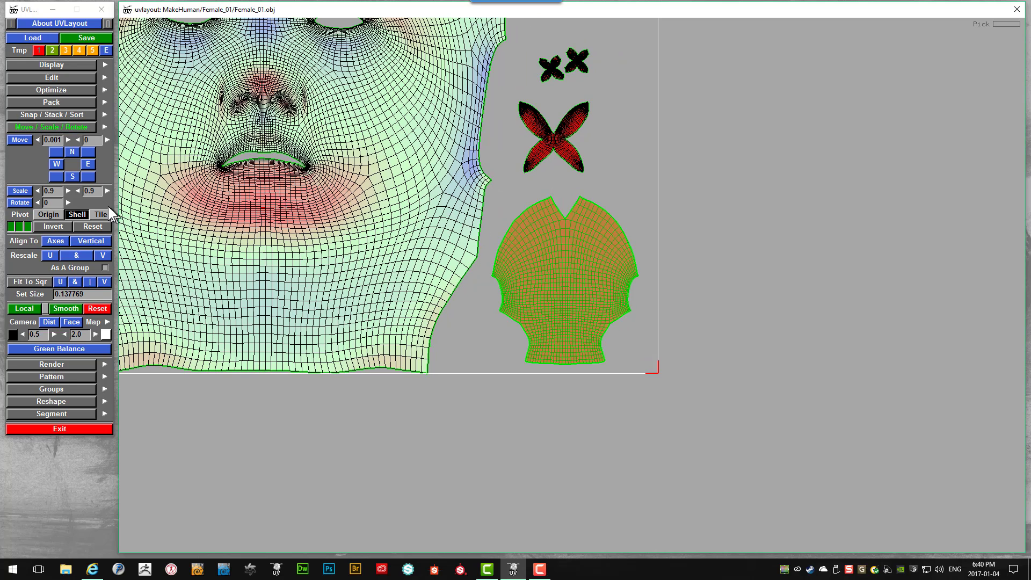
left_click(67, 191)
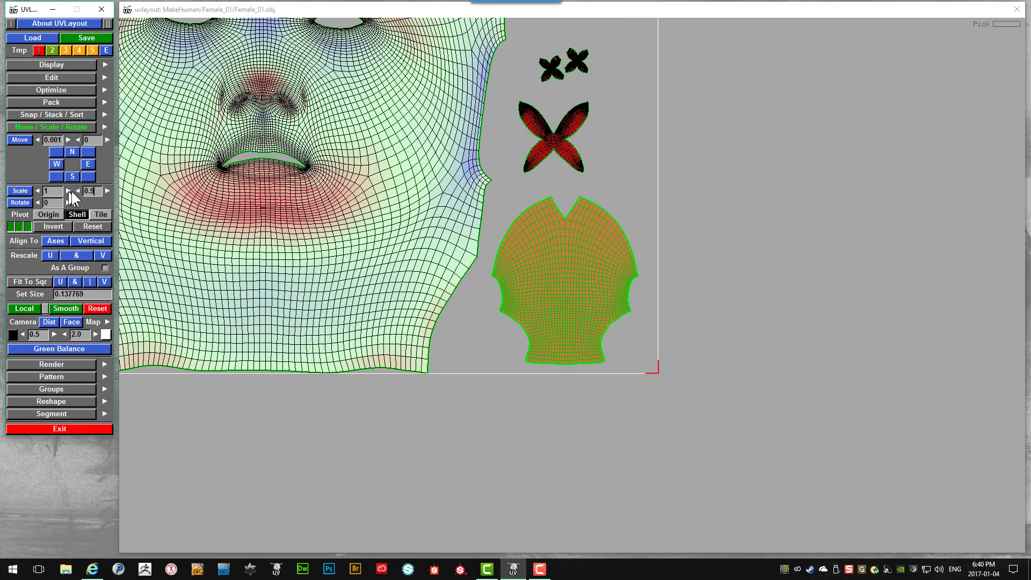
left_click(108, 191)
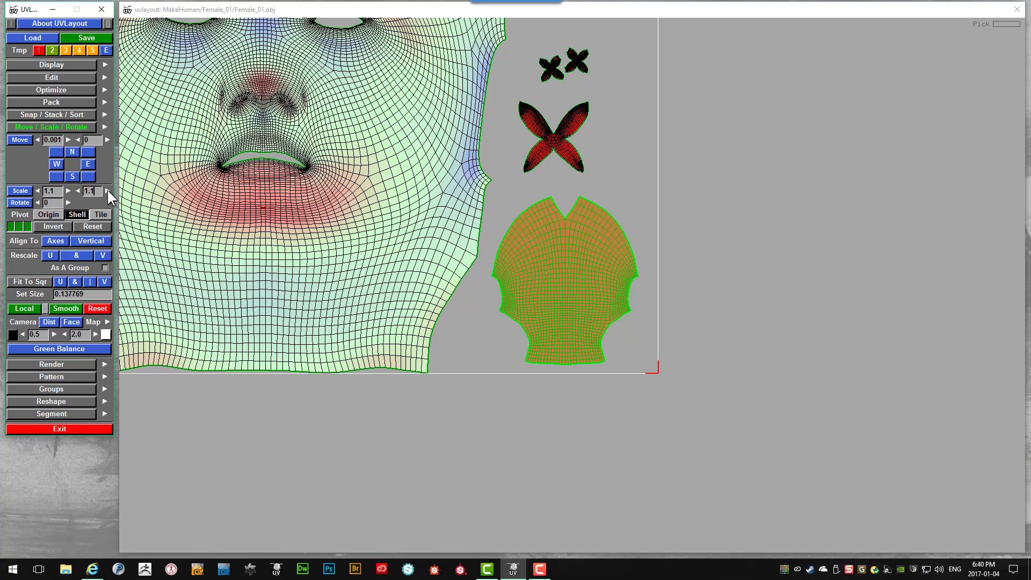
left_click(22, 192)
left_click(20, 192)
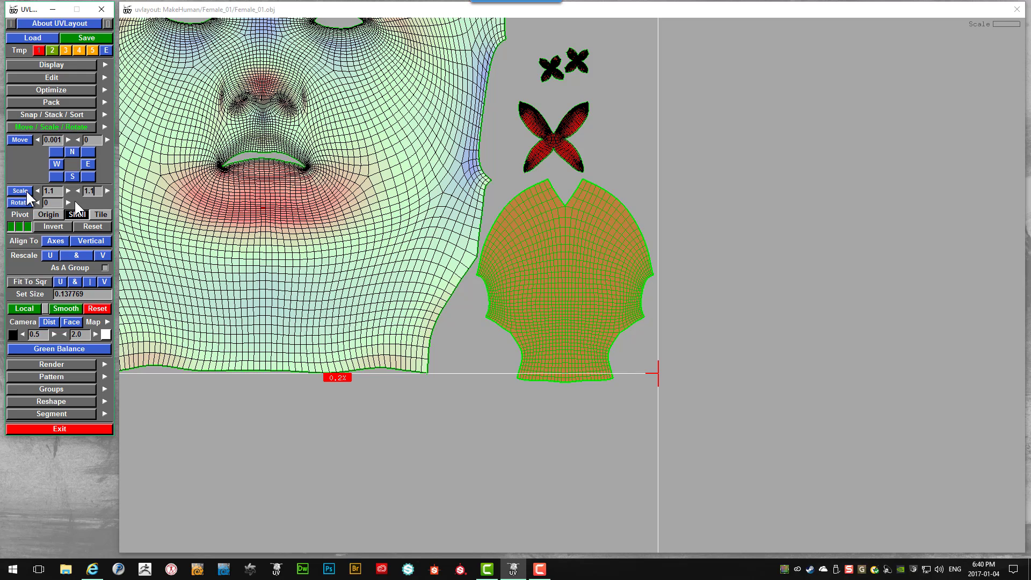
- Move the enlarged red shell up until its lower edge sits inside the face tile
scroll(308, 243, "down", 3)
left_click(662, 199)
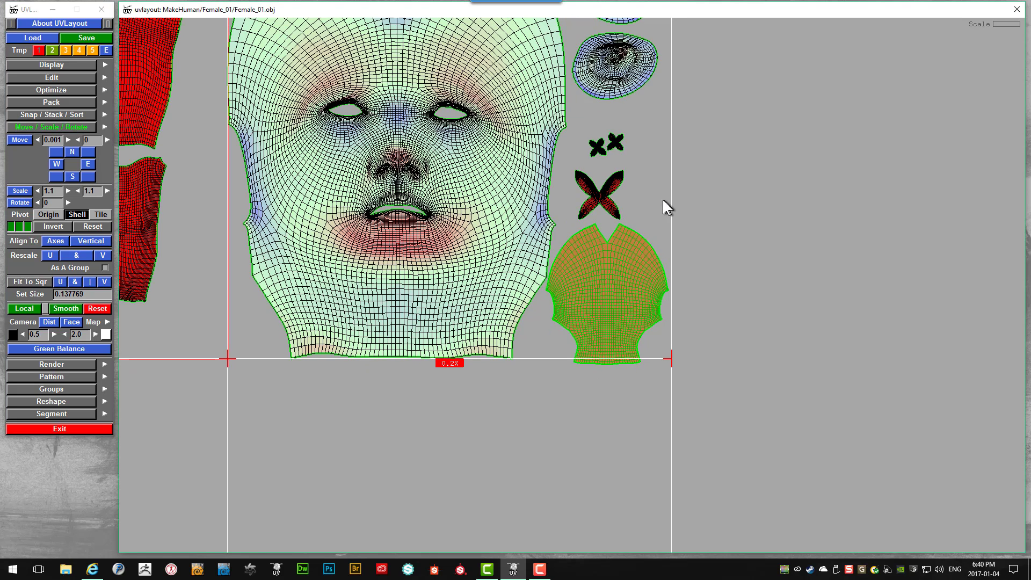
key("g")
key("g")
middle_click_drag(610, 283, 611, 275)
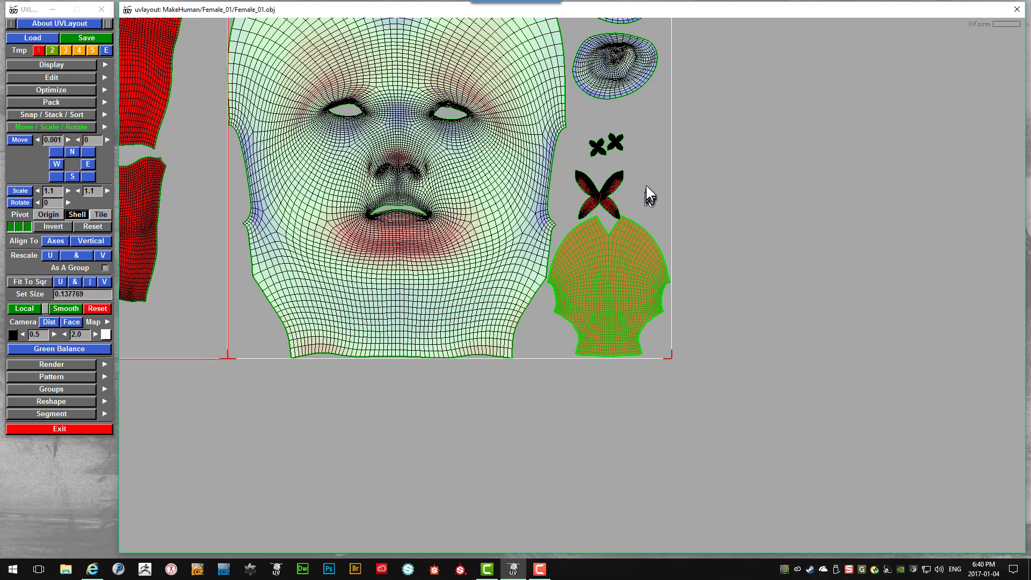
- Move the three cross-shaped shells together into the gap between the lower round shell and the red shell, and deselect them
scroll(636, 188, "down", 3)
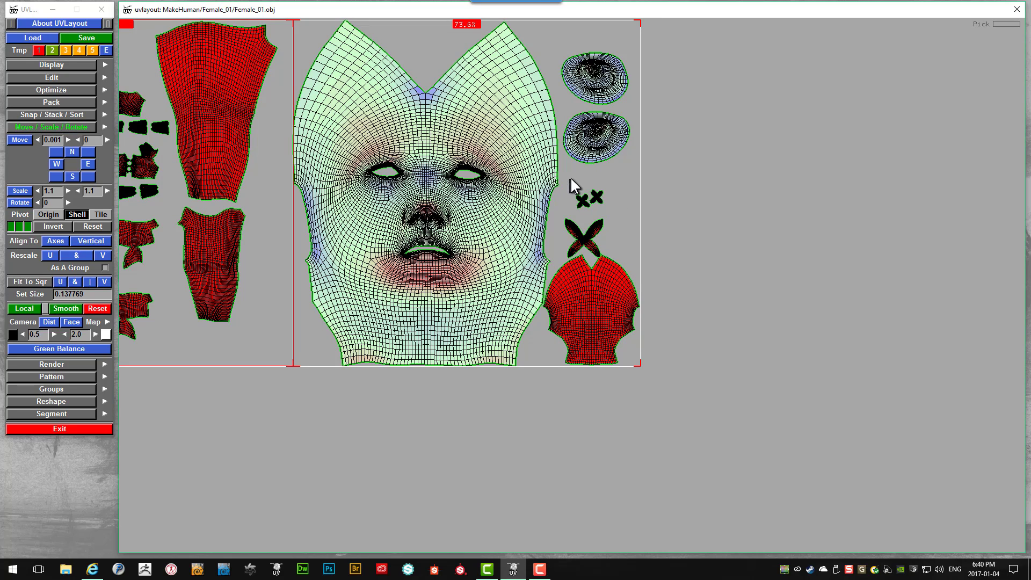
left_click_drag(571, 181, 596, 229)
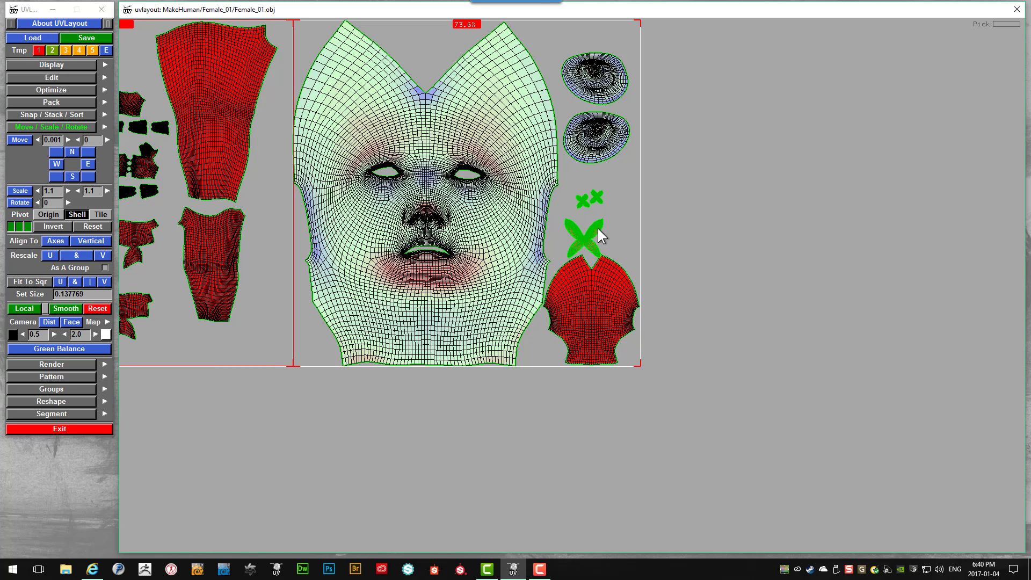
middle_click_drag(598, 227, 610, 212)
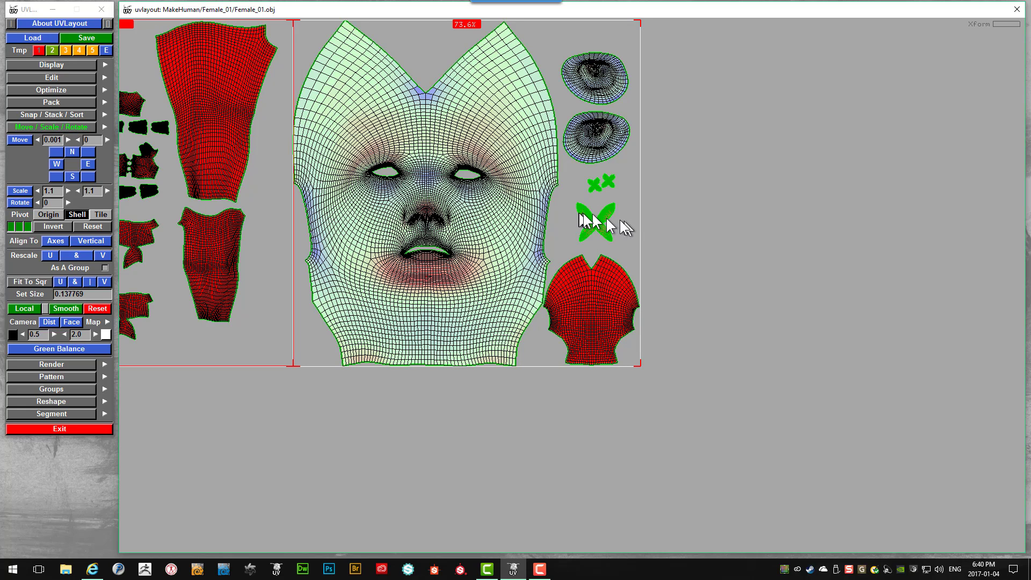
key("g")
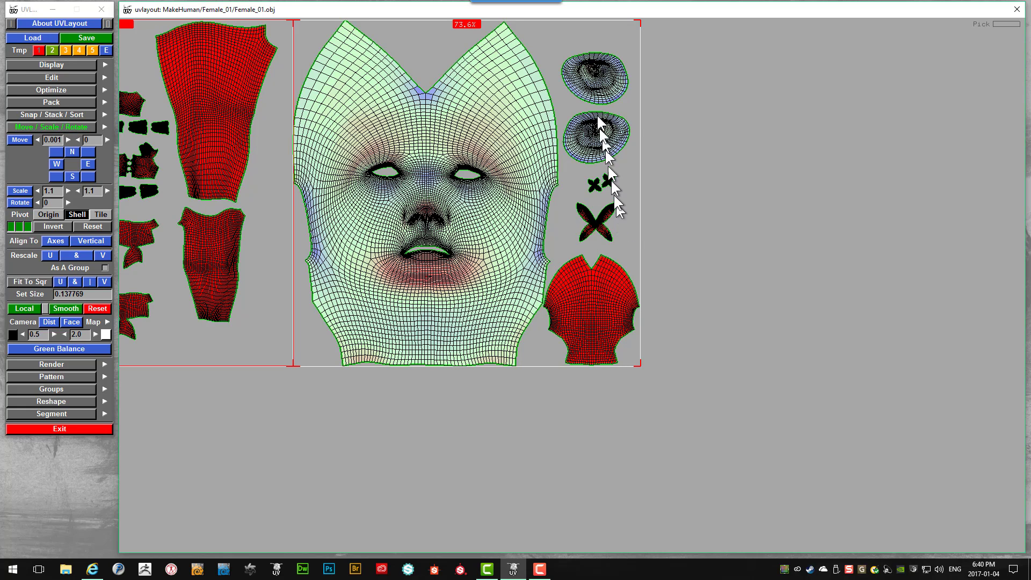
- Select both large limb shells in the middle tile and scale them twice by 1.1 about their own pivots
right_click_drag(599, 127, 553, 173)
right_click_drag(545, 229, 532, 299)
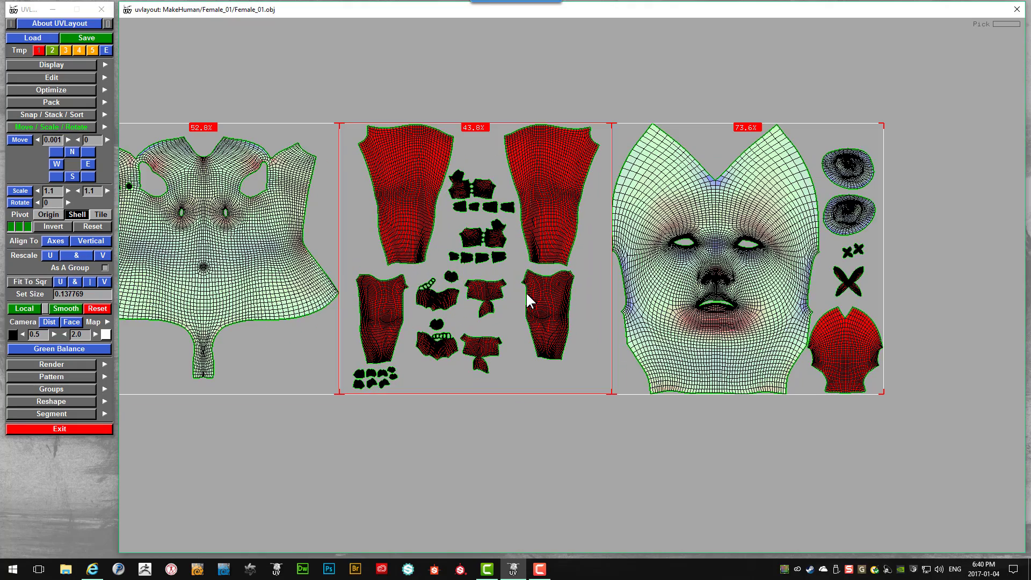
scroll(527, 301, "up", 3)
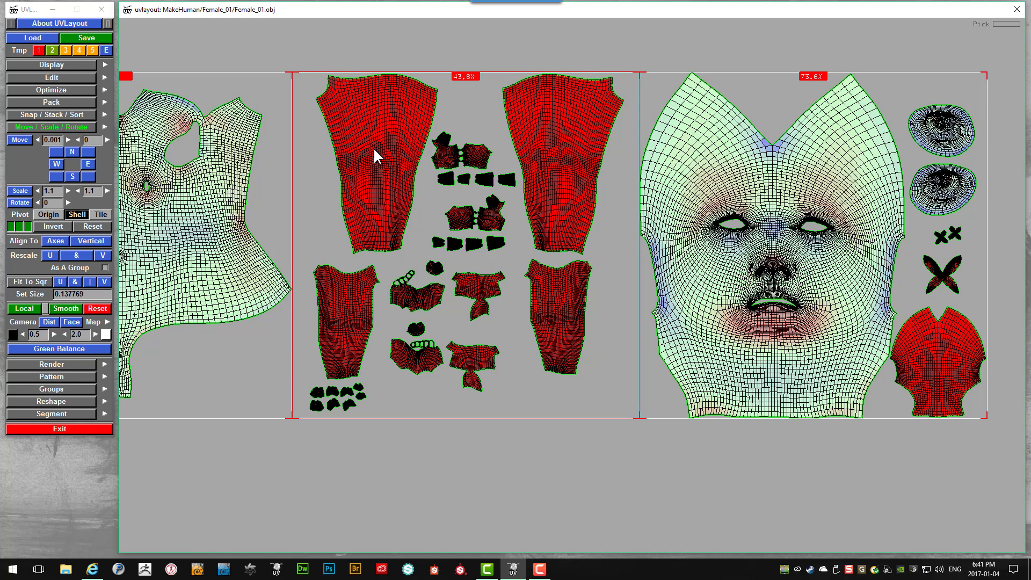
left_click(556, 156)
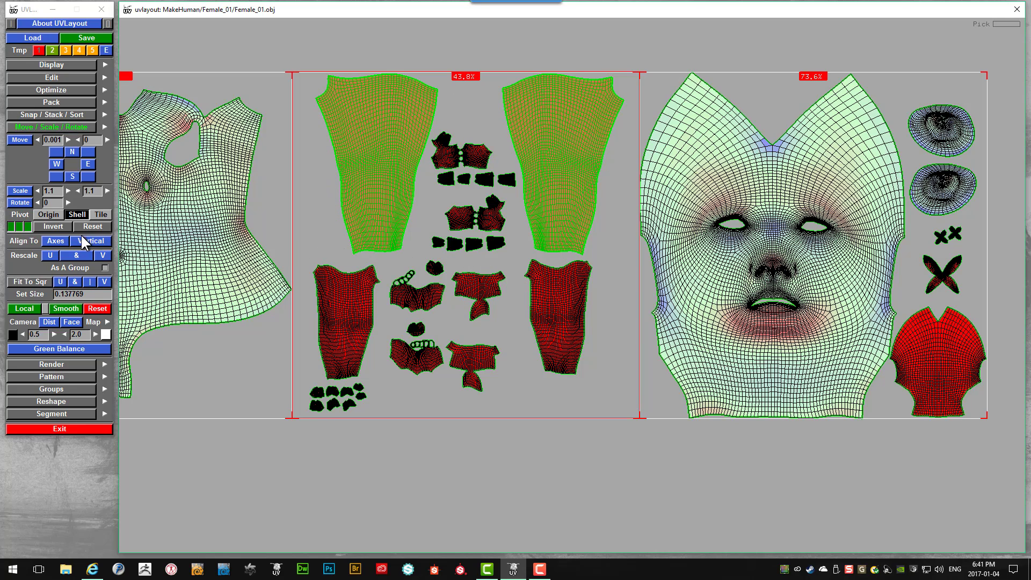
left_click(20, 191)
left_click(19, 191)
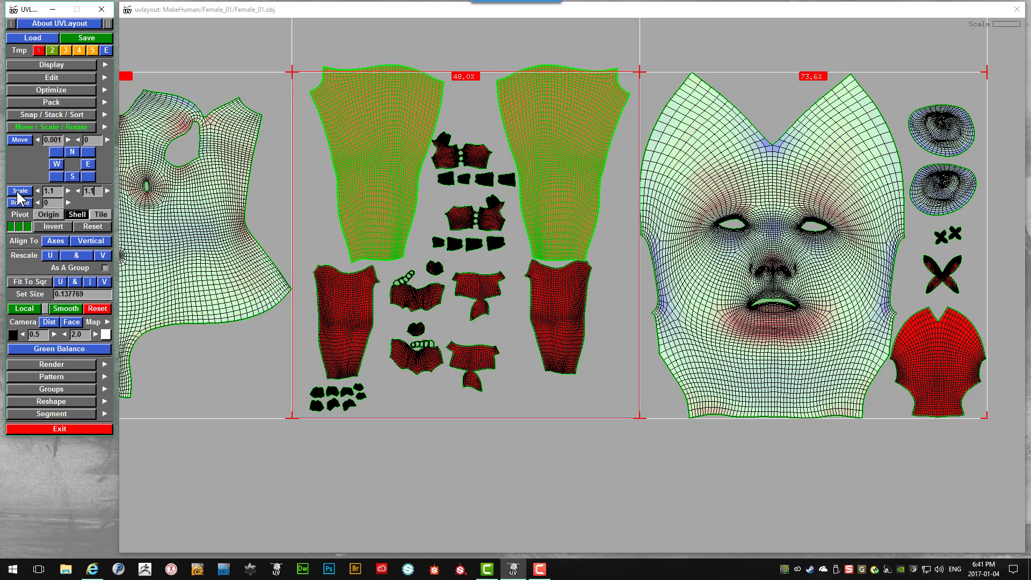
left_click(19, 193)
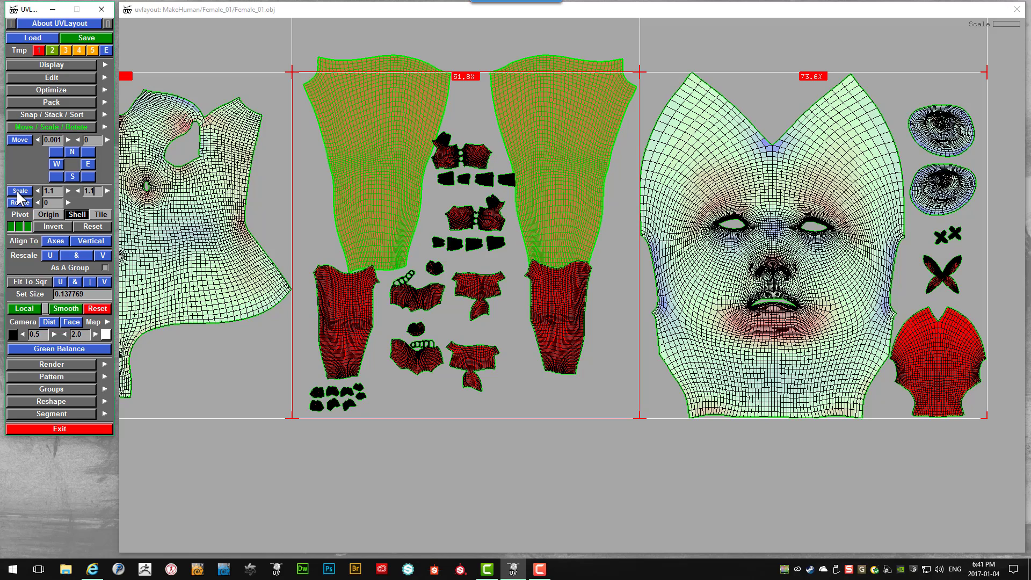
- Select only the two smaller limb shells in the middle tile, scale them twice by 1.1 and deselect them
left_click(347, 315)
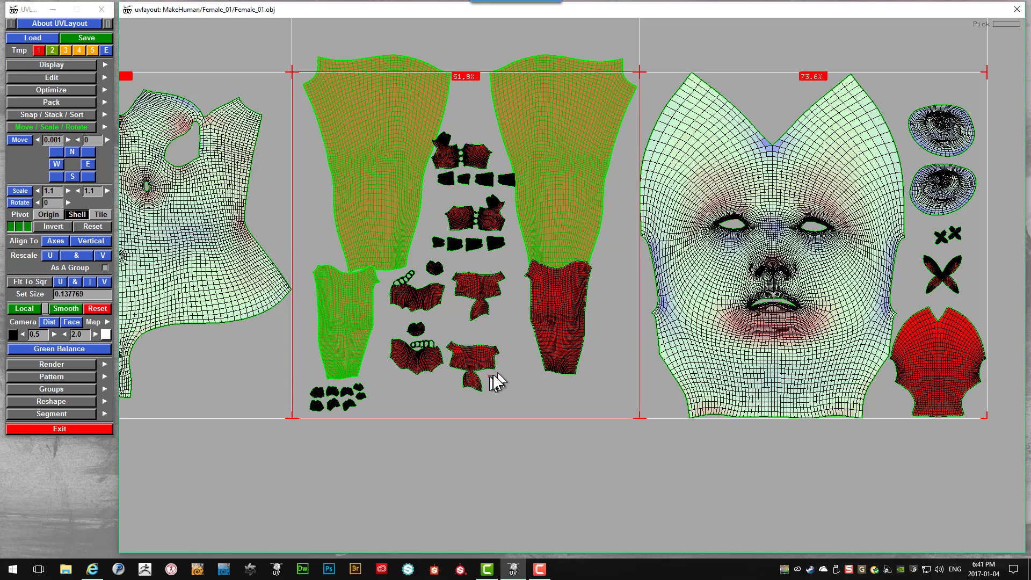
key("g")
key("g")
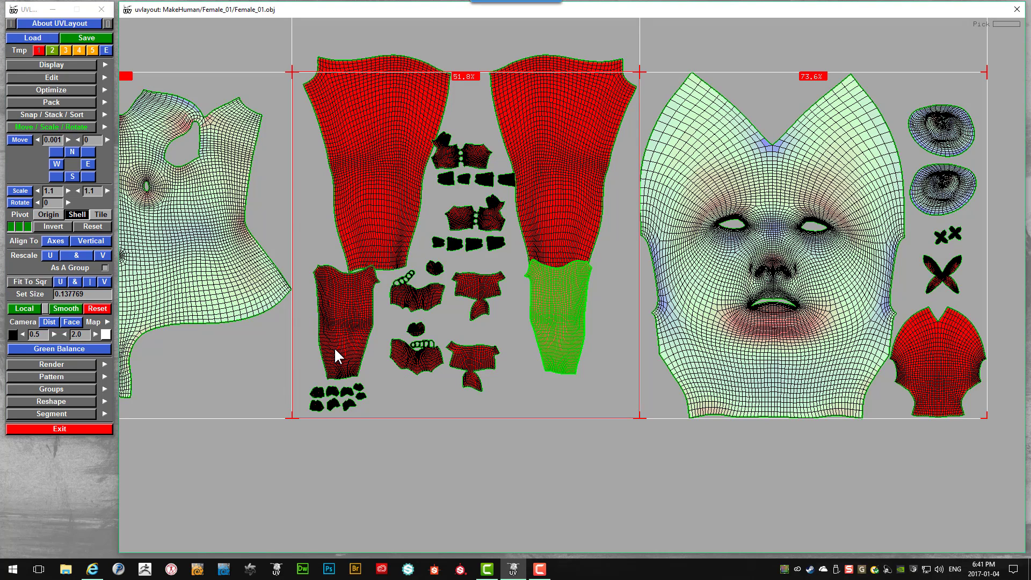
key("g")
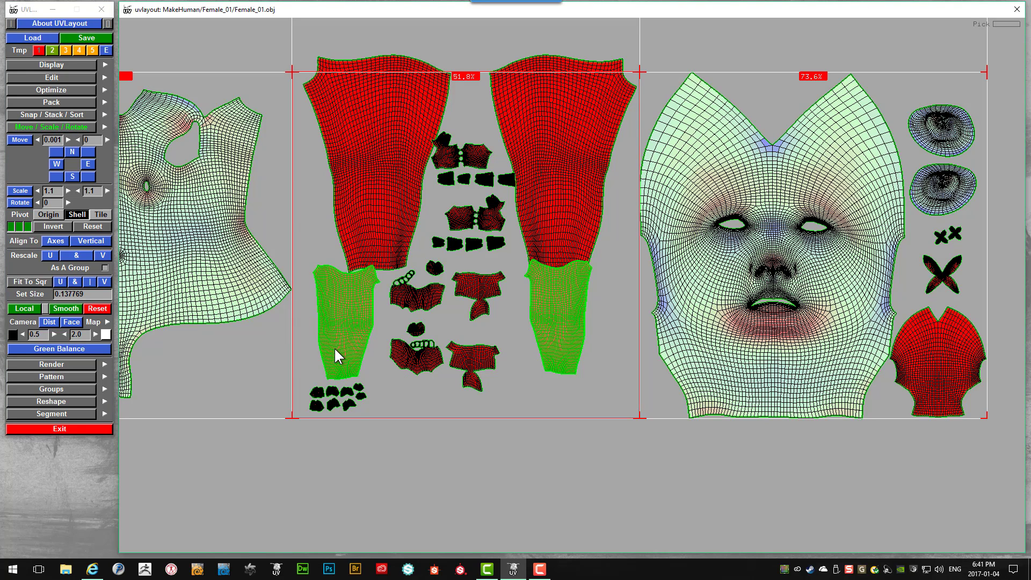
left_click(23, 191)
left_click(23, 192)
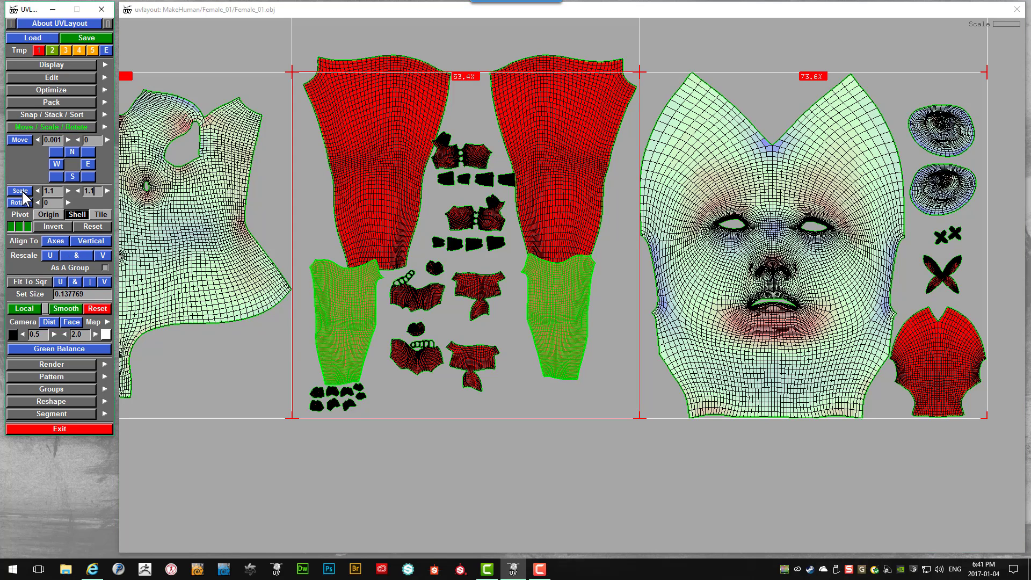
left_click(23, 192)
left_click(570, 399)
key("g")
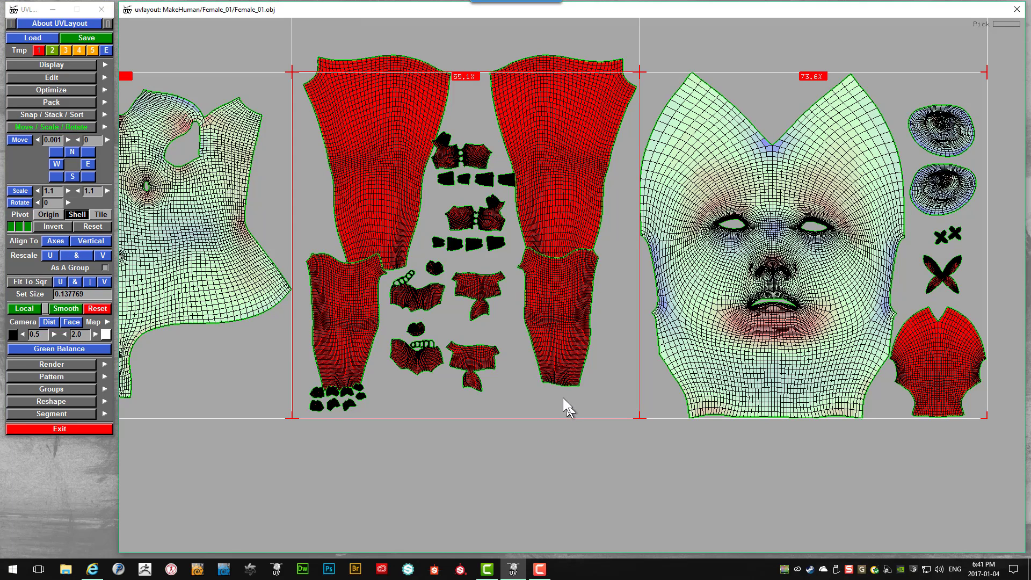
- Move the right smaller limb shell into the middle tile's lower-right corner and the right large one up over the face tile's edge
left_click(543, 338)
middle_click_drag(548, 339, 604, 395)
key("g")
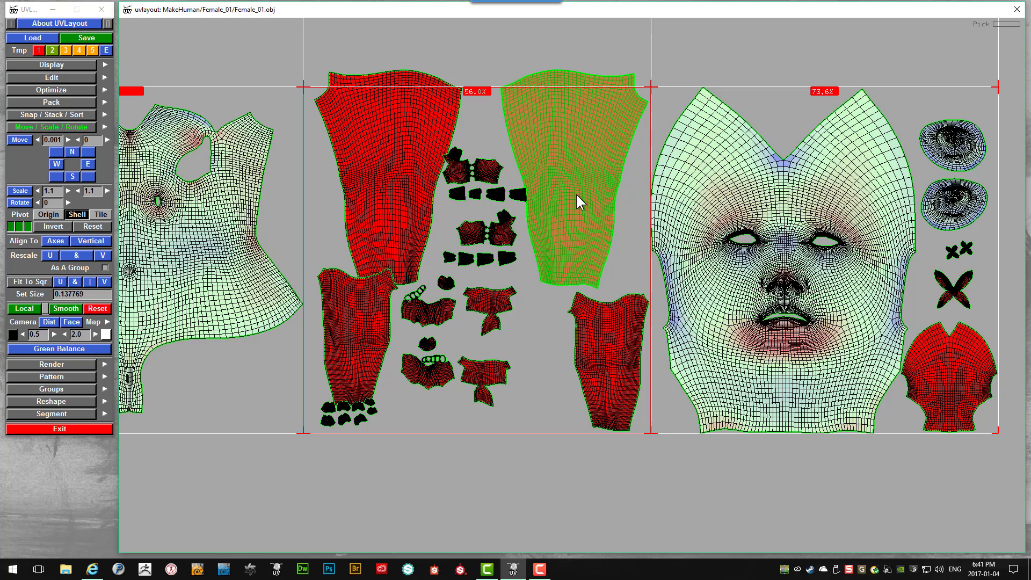
middle_click_drag(573, 196, 681, 132)
right_click_drag(500, 298, 507, 327)
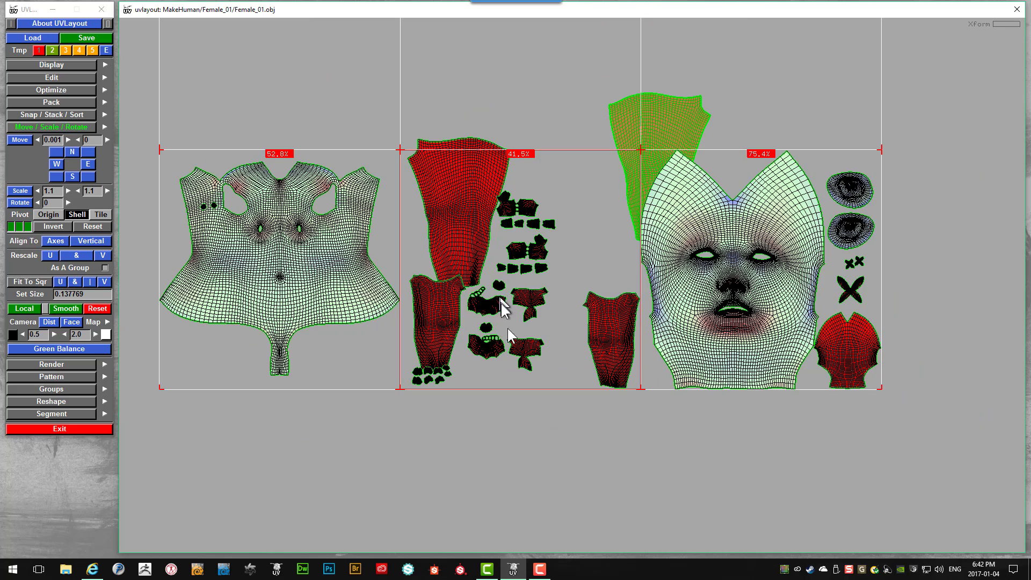
- Move all the small hand and foot shells between the limb shells up above the middle tile
left_click_drag(573, 396, 508, 203)
left_click_drag(578, 203, 505, 375)
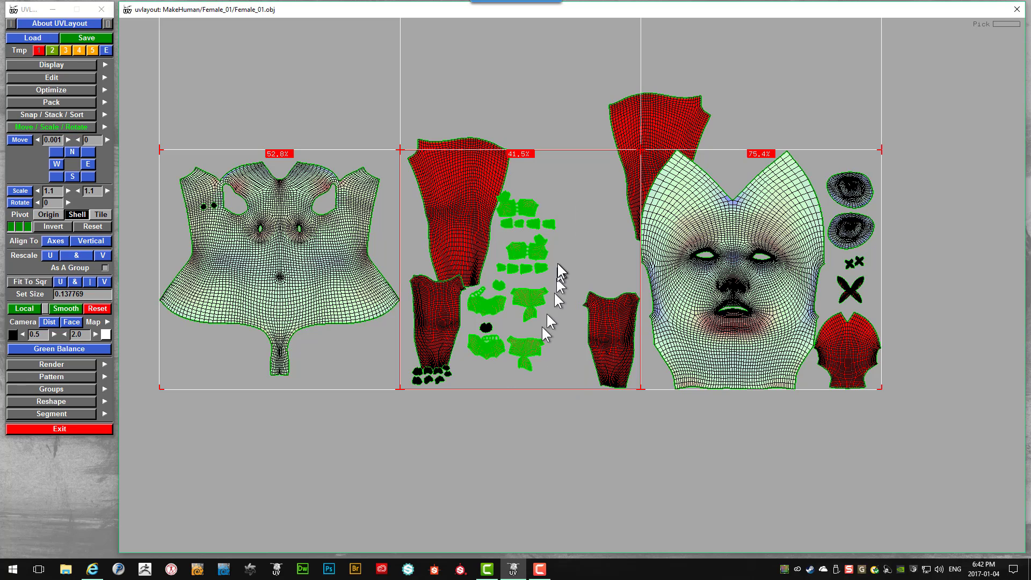
middle_click_drag(543, 263, 582, 39)
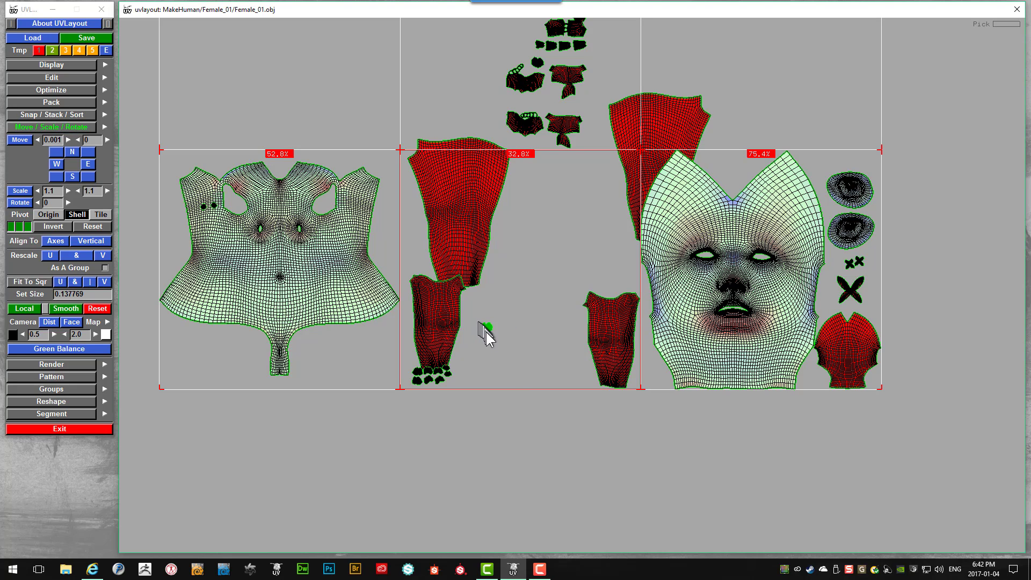
middle_click_drag(486, 332, 504, 108)
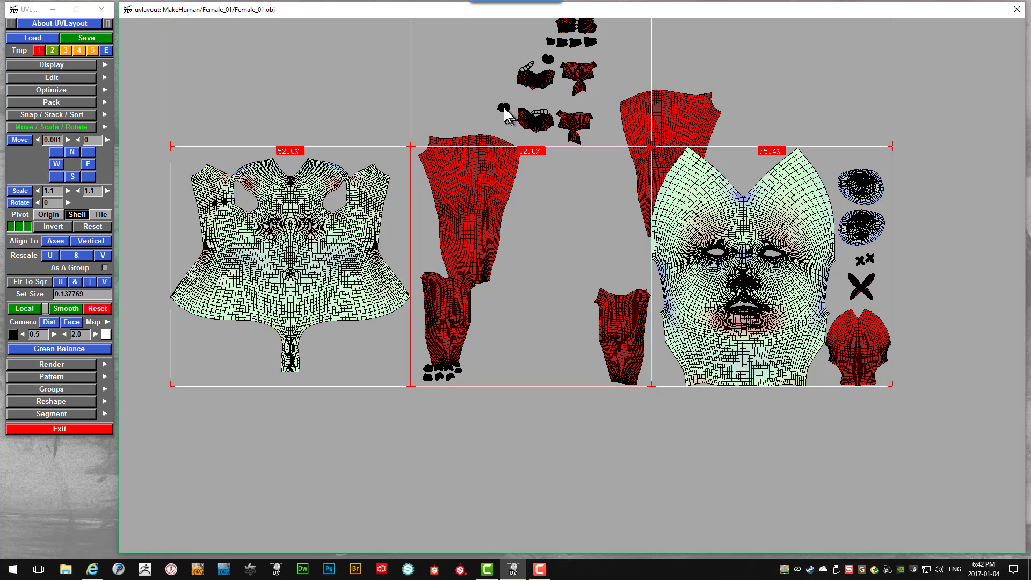
- Select the cluster of tiny shells under the left smaller limb shell and move it above the middle tile
scroll(482, 313, "up", 8)
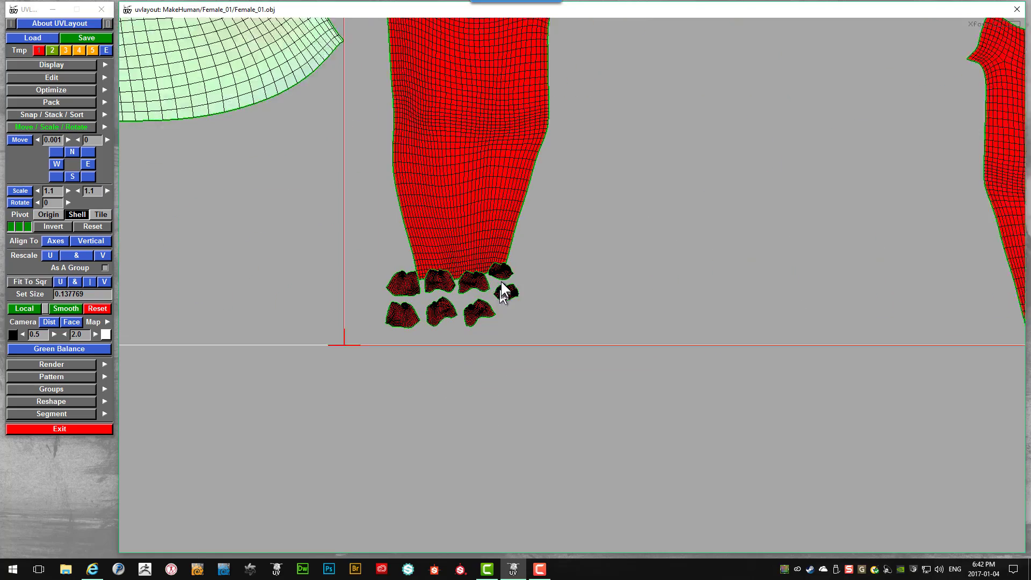
left_click_drag(574, 390, 283, 286)
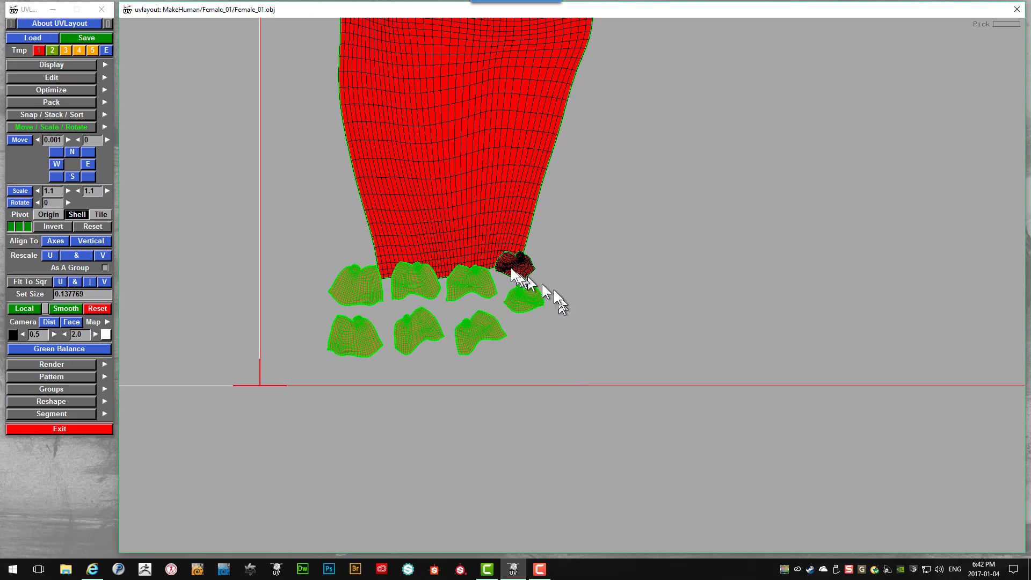
scroll(513, 273, "down", 8)
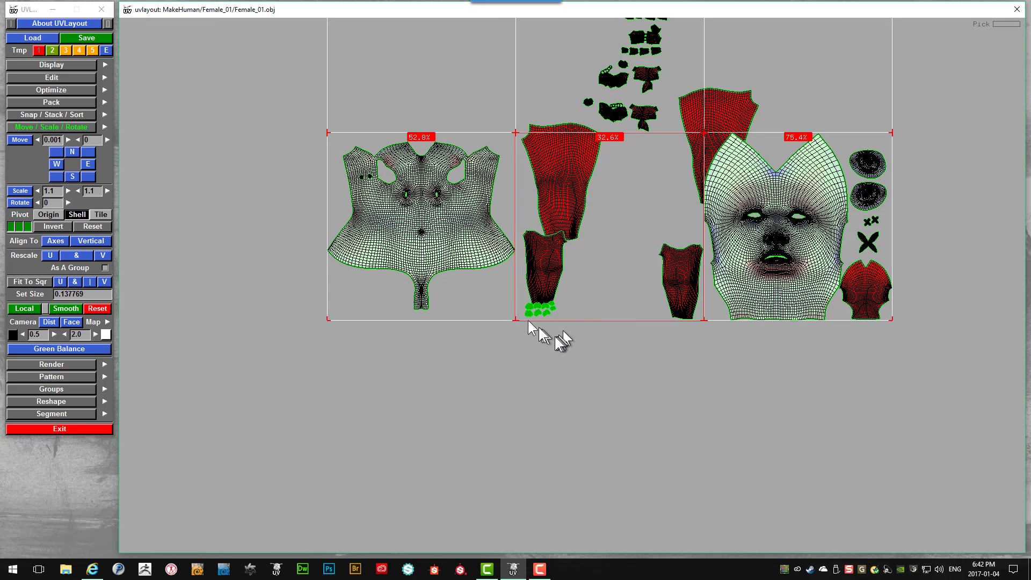
middle_click_drag(530, 320, 555, 97)
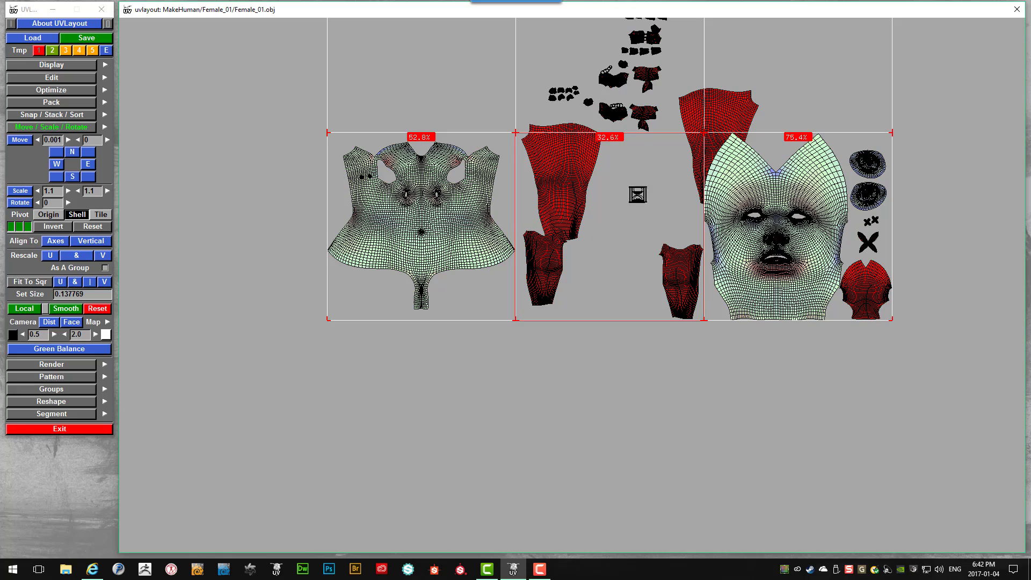
- Move the large limb shell from the face tile back into the middle tile, beside the lower-right limb shell, and deselect it
right_click_drag(626, 213, 583, 261)
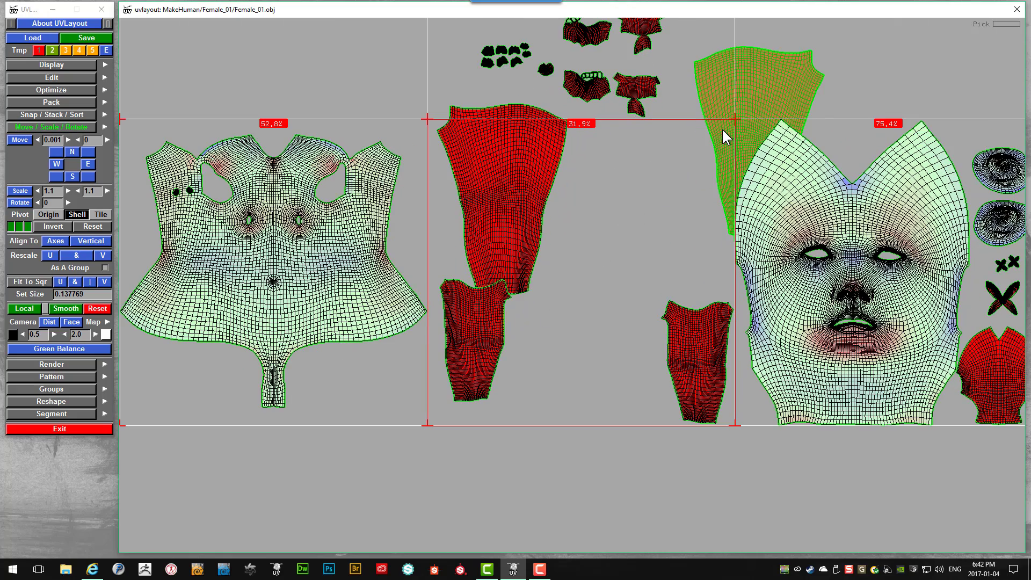
middle_click_drag(722, 128, 581, 315)
key("g")
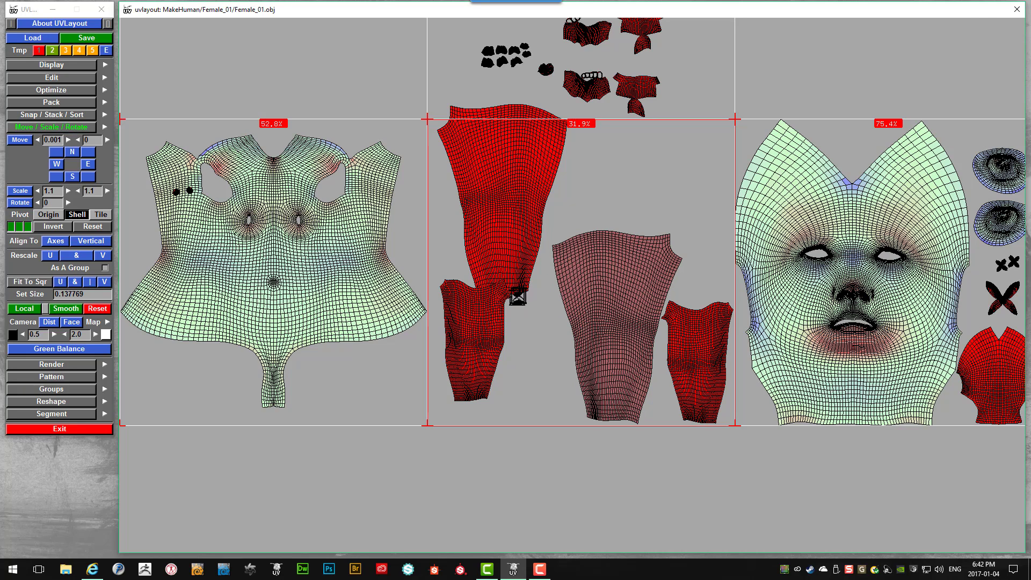
key("g")
key("g")
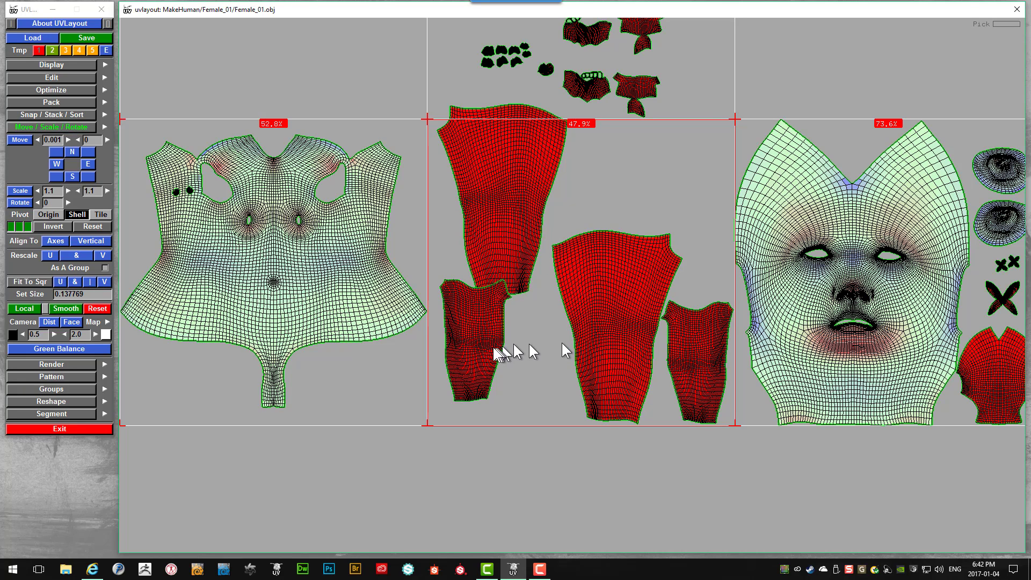
- Move the left smaller limb shell to the upper-right corner of the middle tile
key("g")
left_click_drag(492, 338, 701, 186)
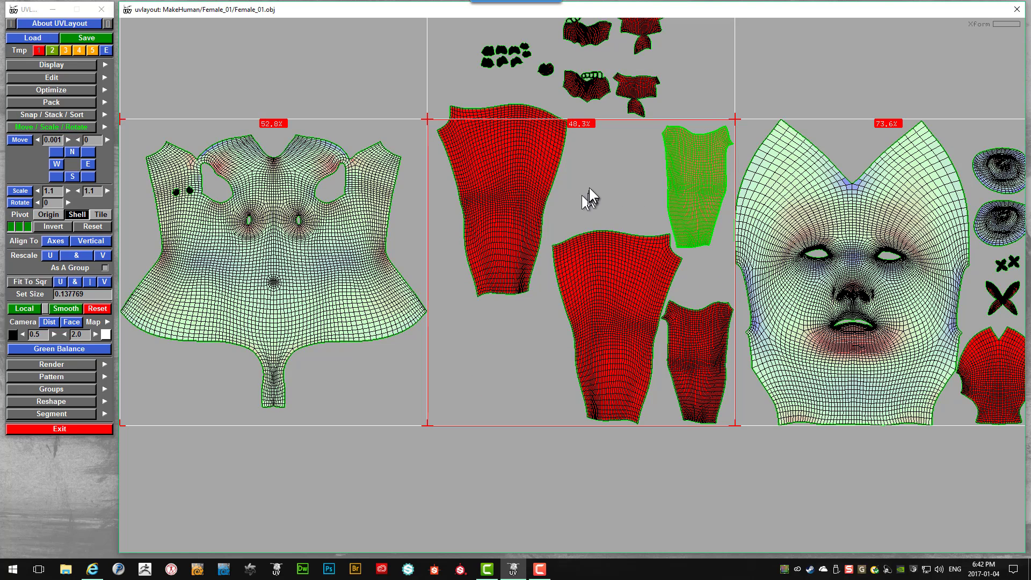
- Arrange the two large limb shells side by side along the middle tile's bottom and the two smaller limb shells in its upper corners
left_click_drag(491, 206, 485, 331)
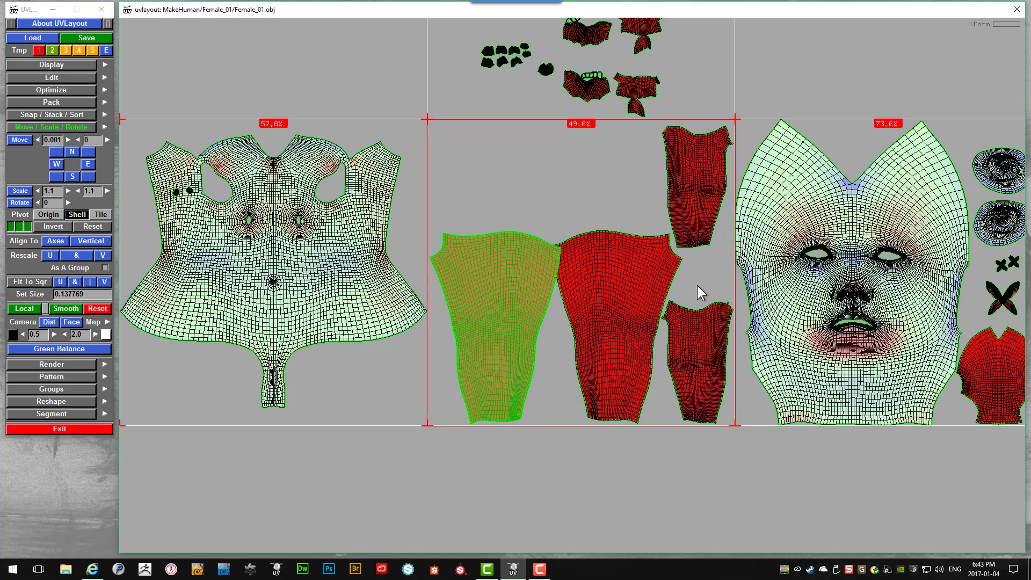
key("g")
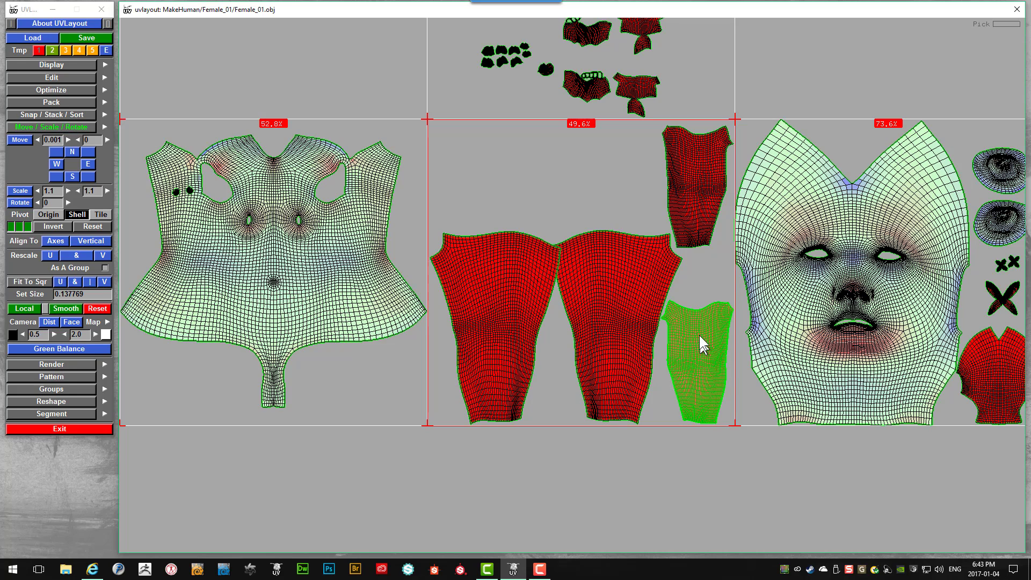
left_click_drag(699, 336, 486, 166)
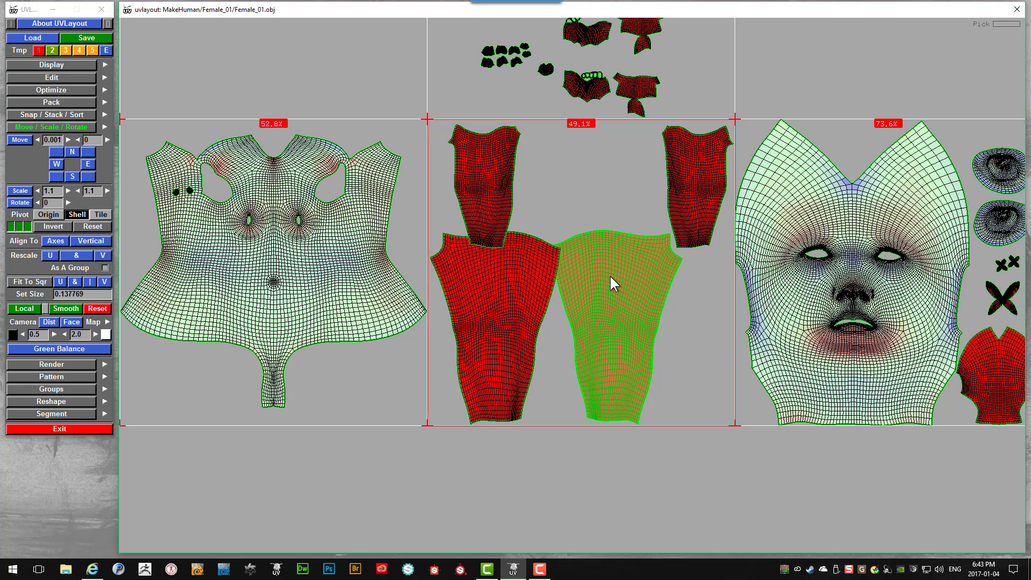
key("f")
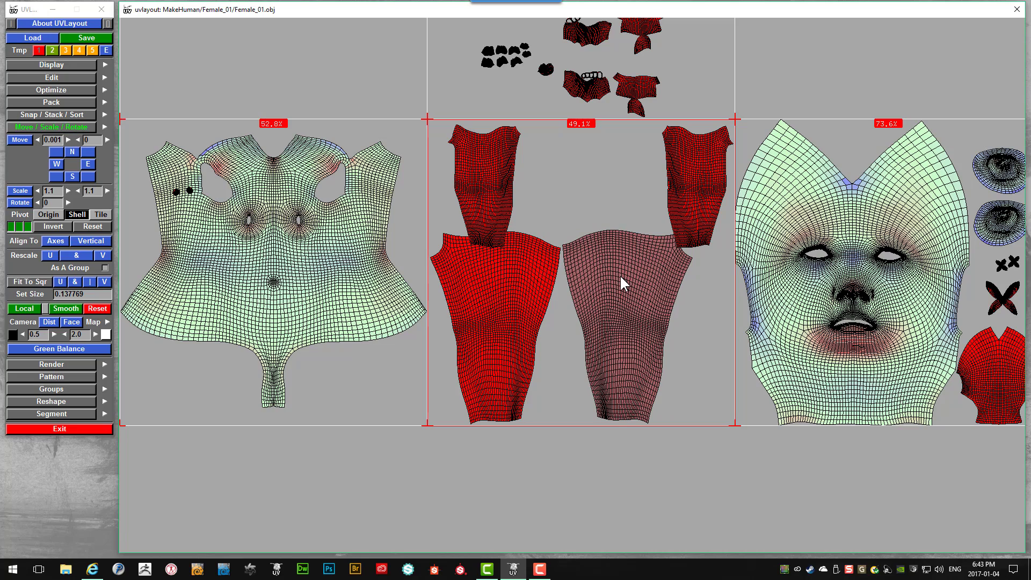
key("space")
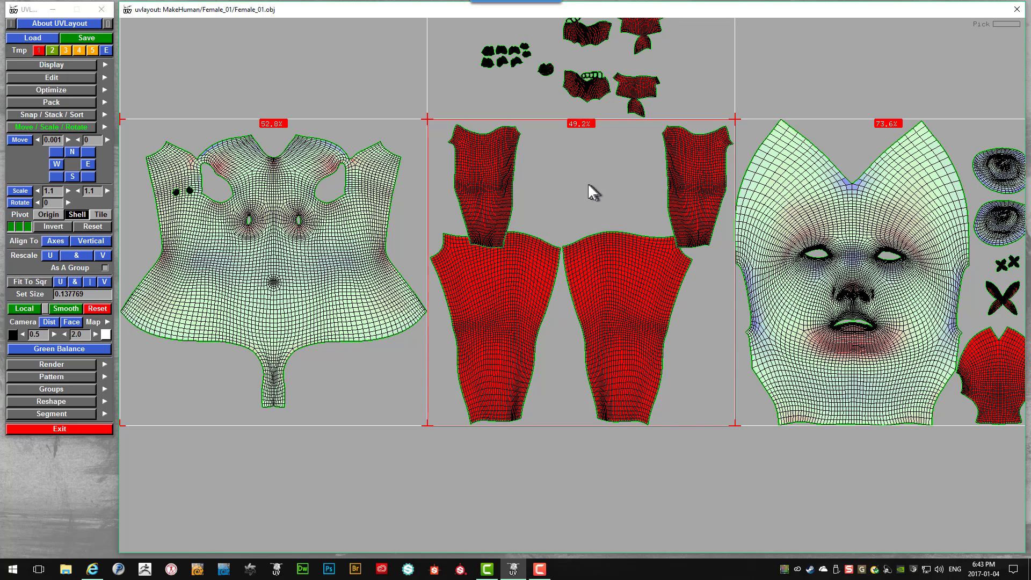
- Select the cluster of tiny shells above the middle tile and move it into the gap between the two smaller limb shells
scroll(588, 185, "down", 3)
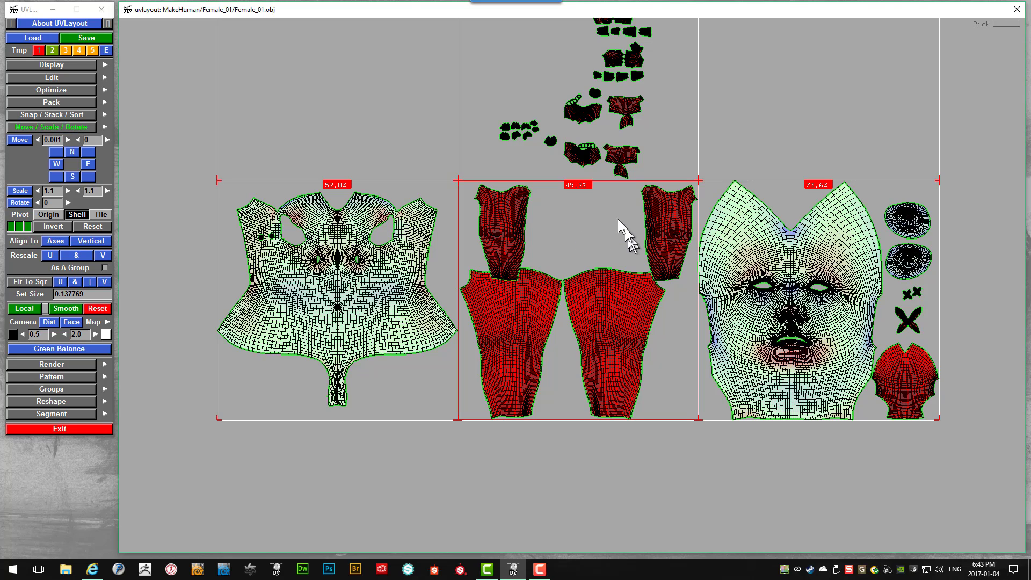
scroll(586, 221, "down", 2)
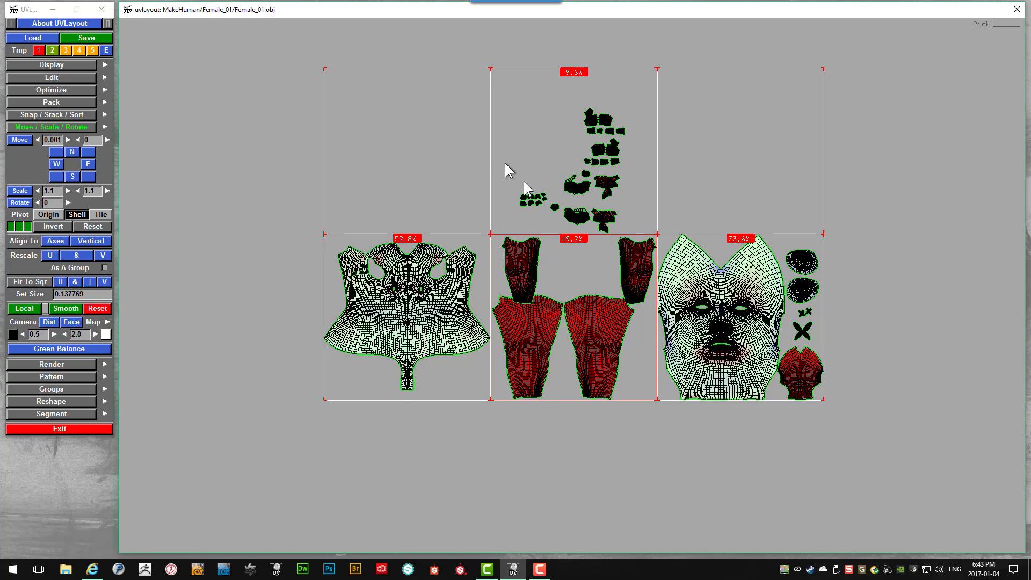
scroll(525, 181, "up", 5)
scroll(576, 317, "down", 1)
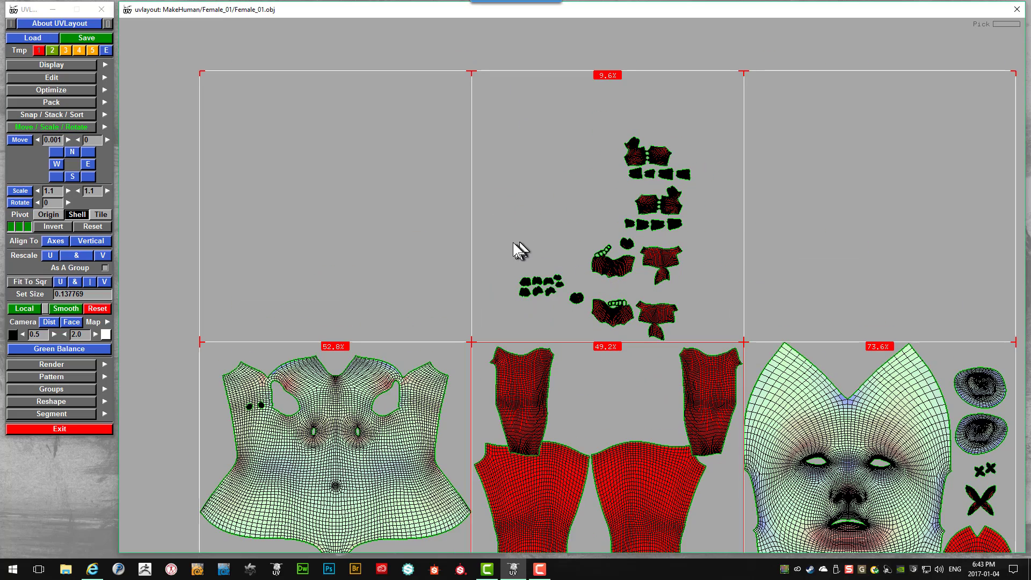
left_click_drag(514, 243, 579, 314)
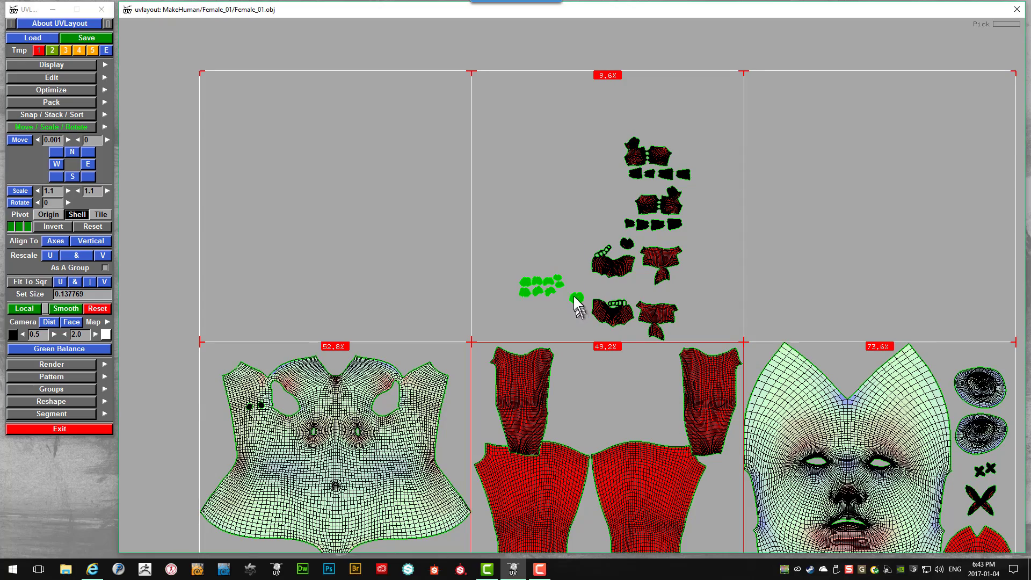
middle_click_drag(573, 299, 611, 339)
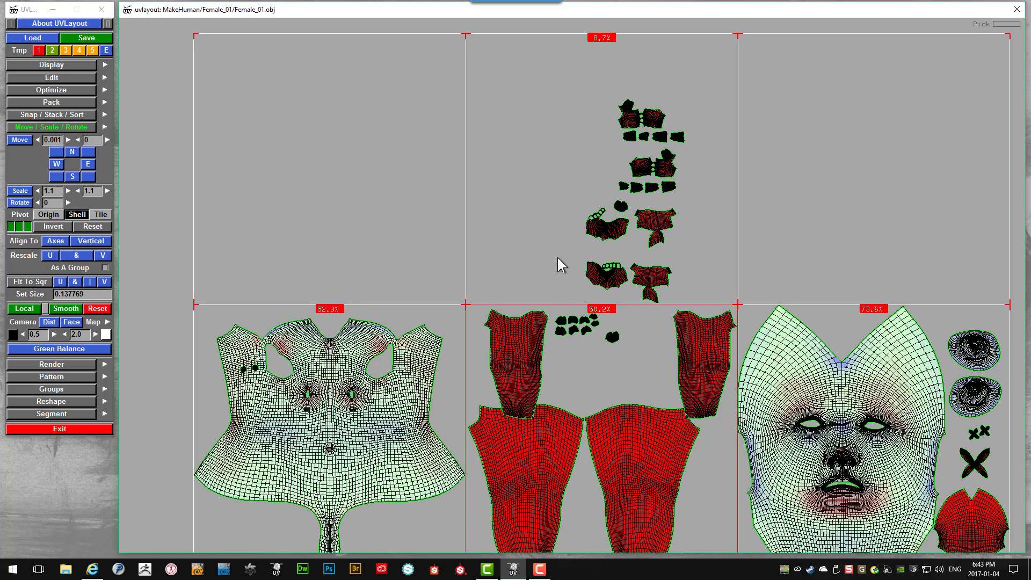
- Move the foot shells and the hand shells from above the middle tile into the gap between the two smaller limb shells
left_click_drag(540, 210, 676, 279)
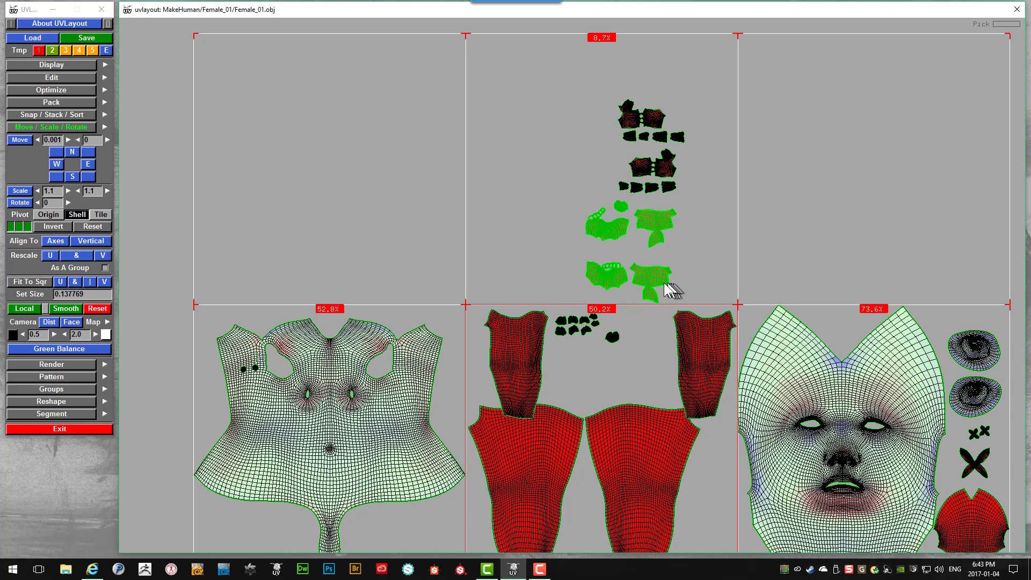
middle_click_drag(648, 281, 646, 380)
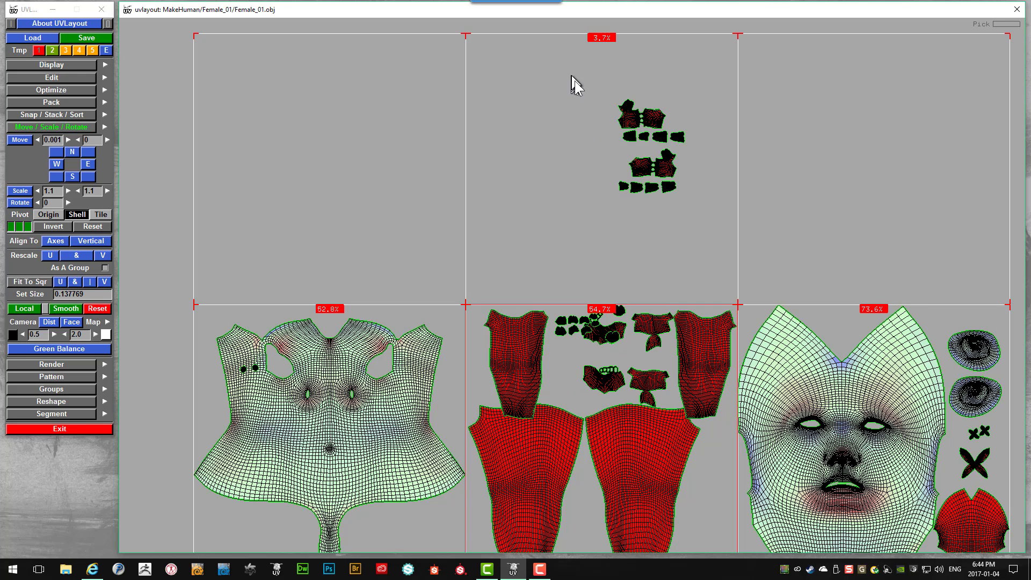
left_click_drag(569, 78, 689, 206)
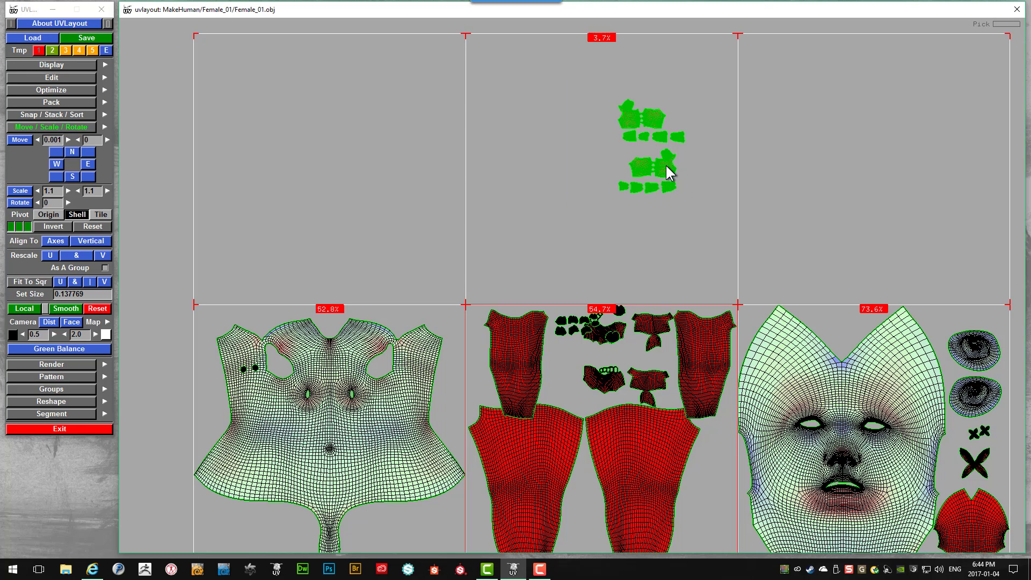
middle_click_drag(668, 165, 618, 380)
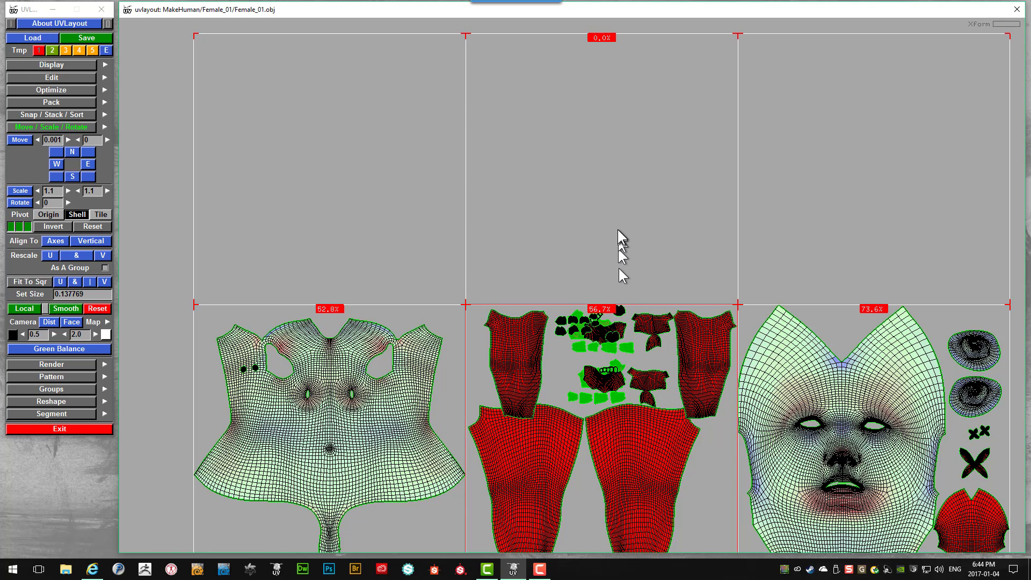
- Open the packing options for the three-tile layout
key("Home")
right_click_drag(587, 321, 591, 236)
middle_click_drag(593, 266, 598, 366)
right_click_drag(602, 370, 614, 164)
middle_click_drag(614, 164, 592, 219)
key("g")
key("g")
right_click_drag(519, 208, 577, 342)
middle_click_drag(577, 342, 582, 247)
right_click_drag(581, 247, 583, 332)
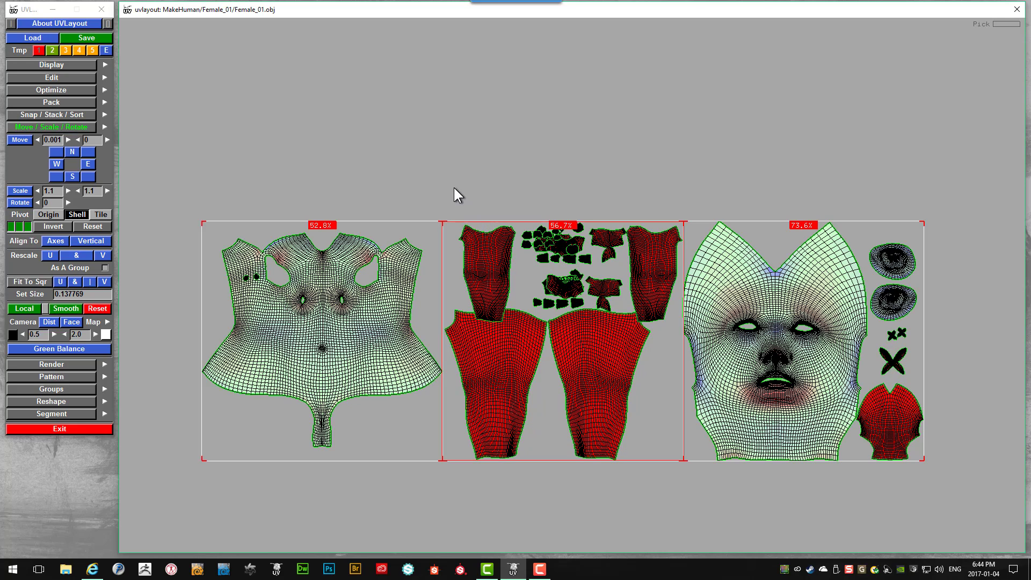
left_click(57, 101)
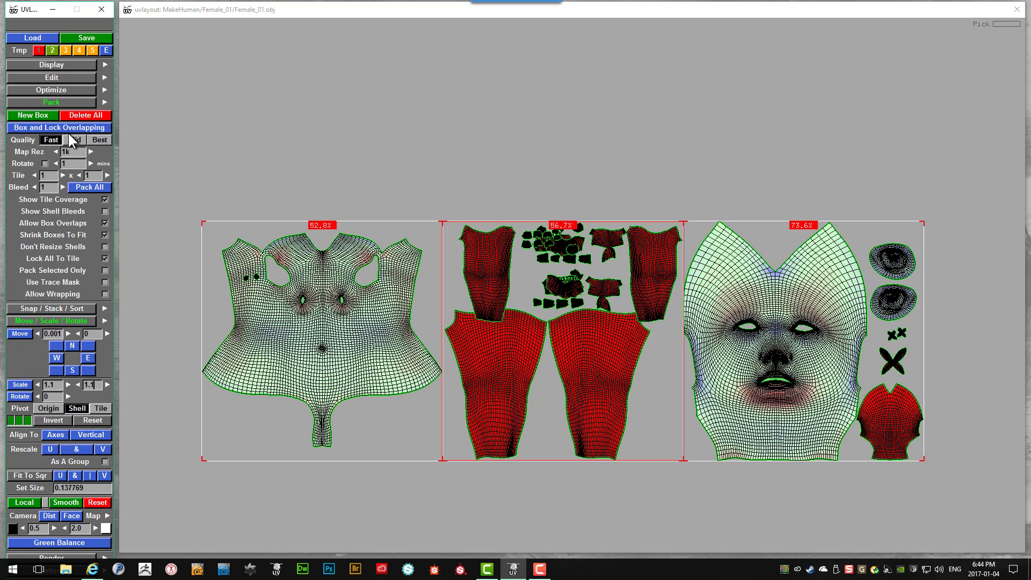
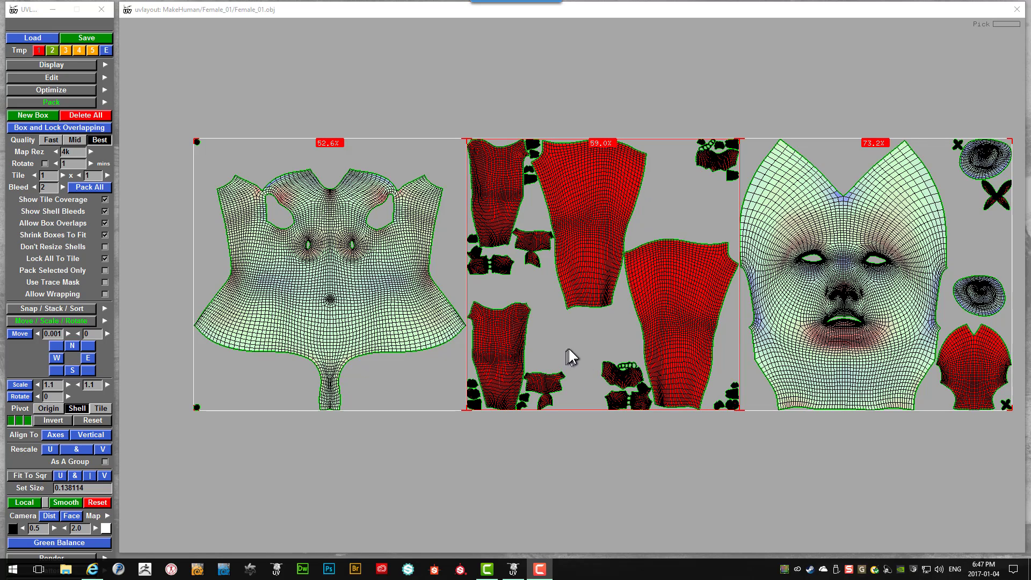
- Move the hand and foot shells from the lower middle of the limb tile into the gap above the right large limb shell
left_click_drag(594, 348, 703, 197)
left_click(662, 219)
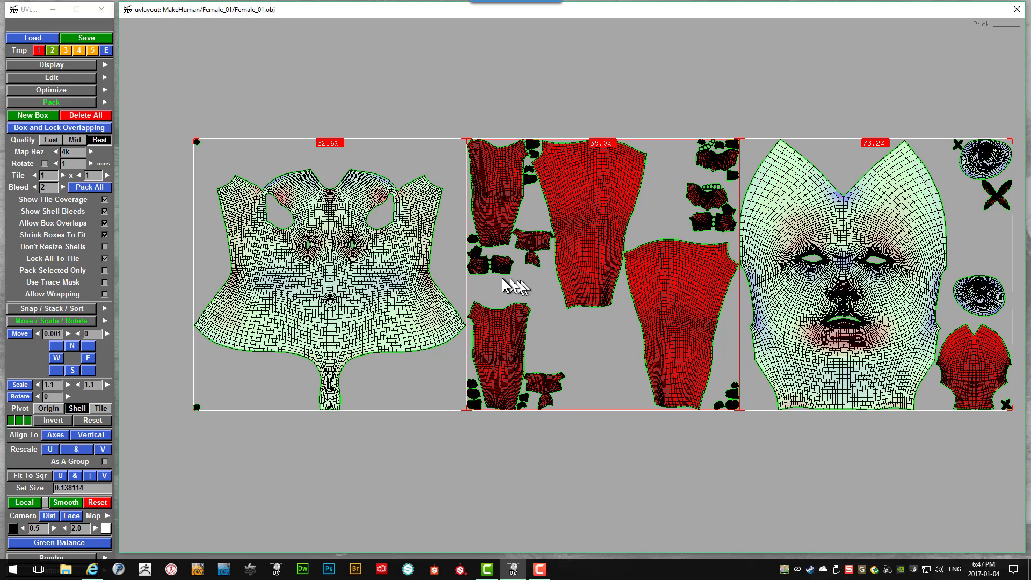
left_click_drag(582, 423, 664, 210)
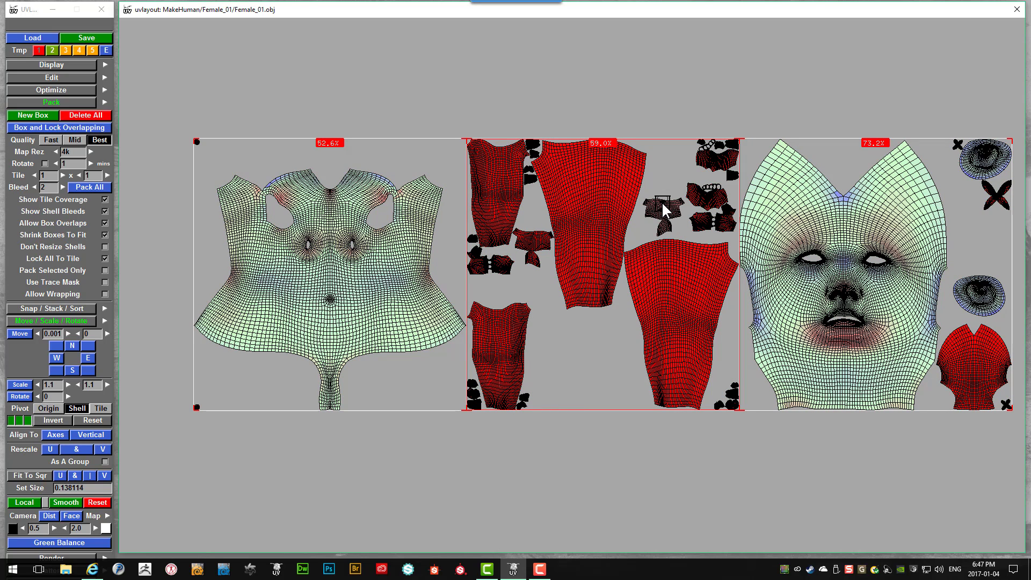
left_click(666, 209)
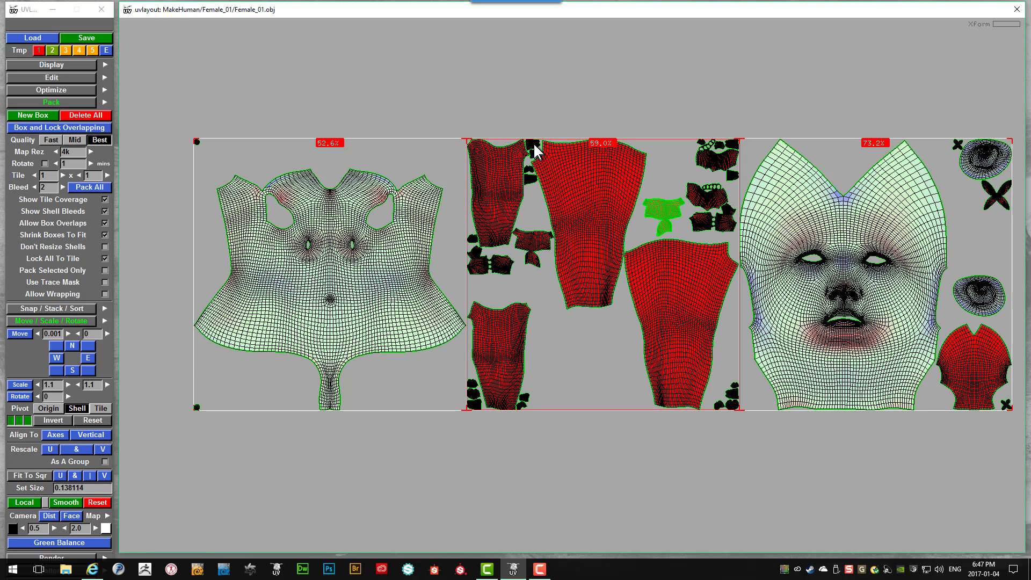
- Gather the tiny shells around the upper-left smaller limb shell and move them beside the foot and hand shells near the tile's upper-right corner
middle_click_drag(532, 144, 562, 260)
right_click_drag(561, 260, 533, 217)
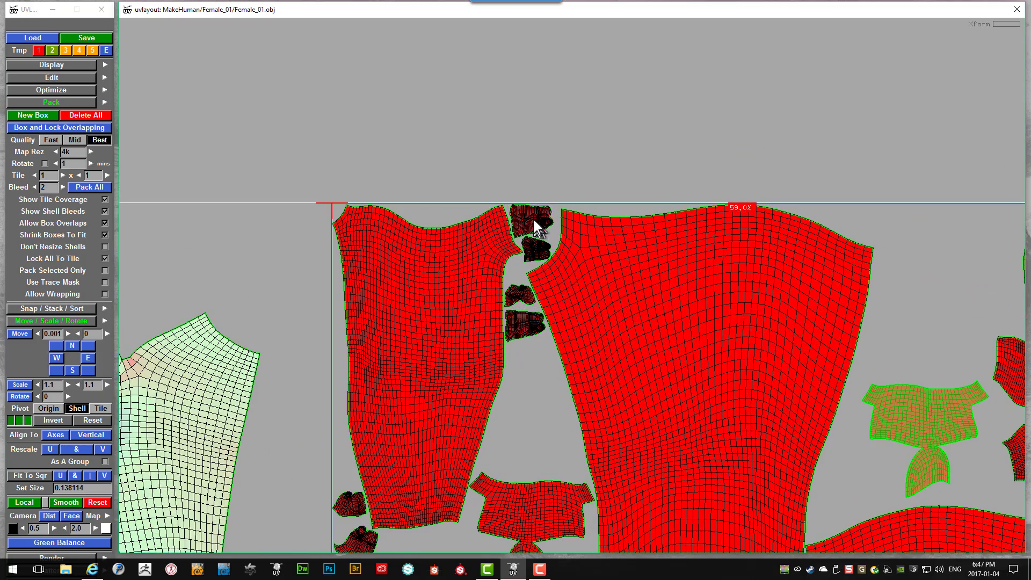
left_click(523, 370)
key("g")
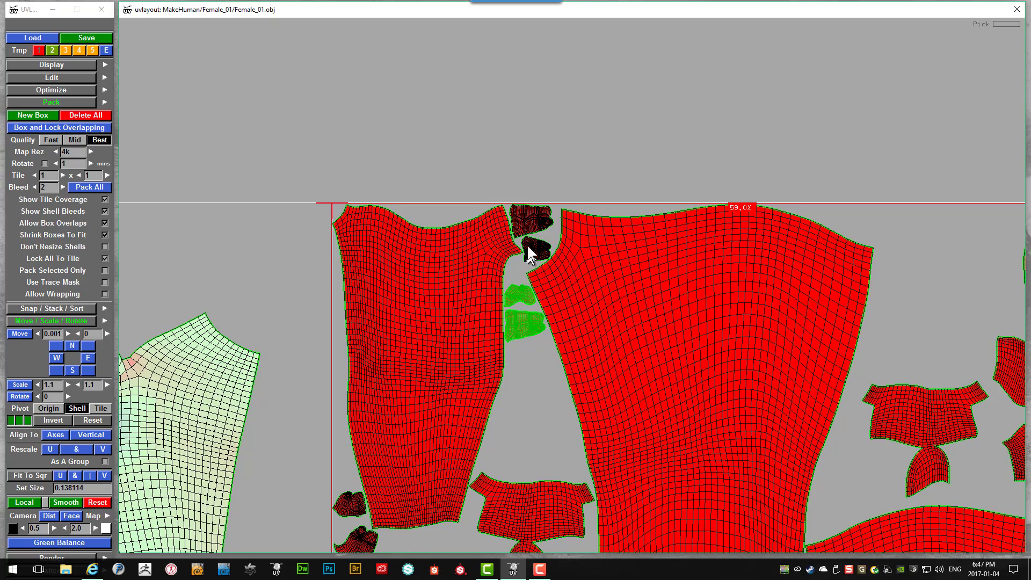
key("g")
key("g")
right_click_drag(506, 454, 479, 461)
right_click_drag(419, 441, 409, 441)
middle_click_drag(409, 440, 430, 371)
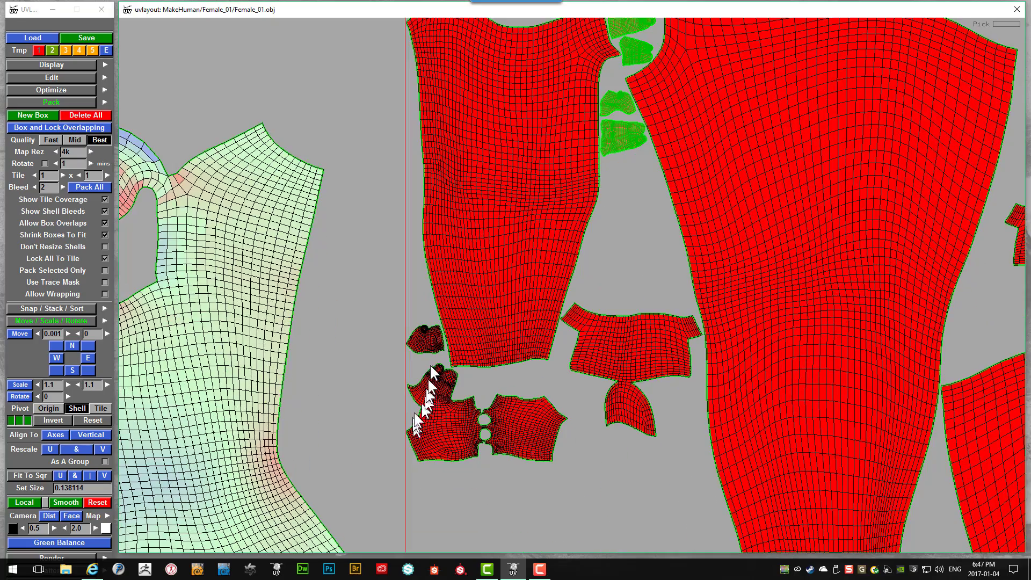
key("g")
right_click_drag(552, 335, 600, 233)
middle_click_drag(584, 224, 849, 235)
middle_click_drag(851, 235, 860, 232)
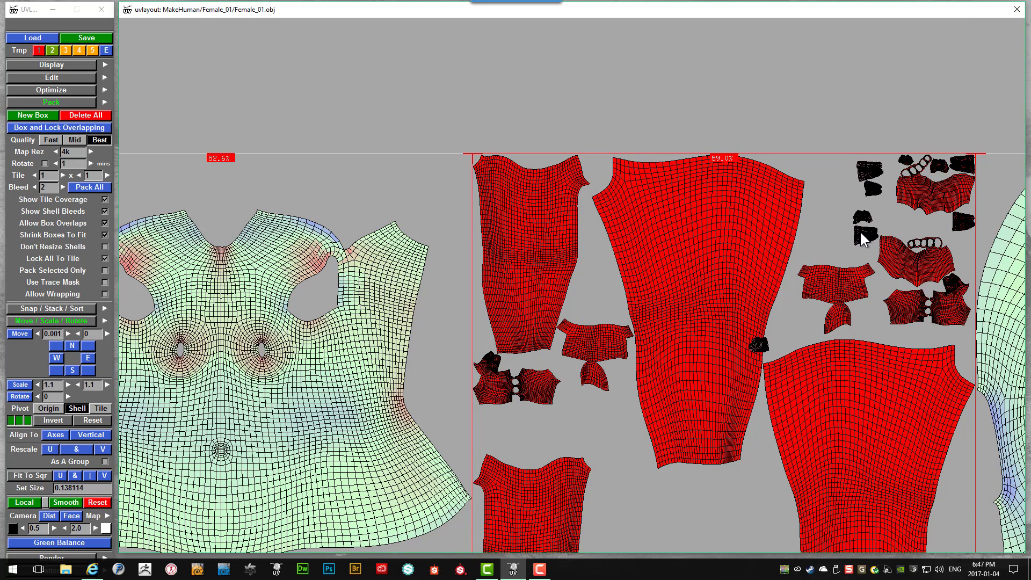
key("space")
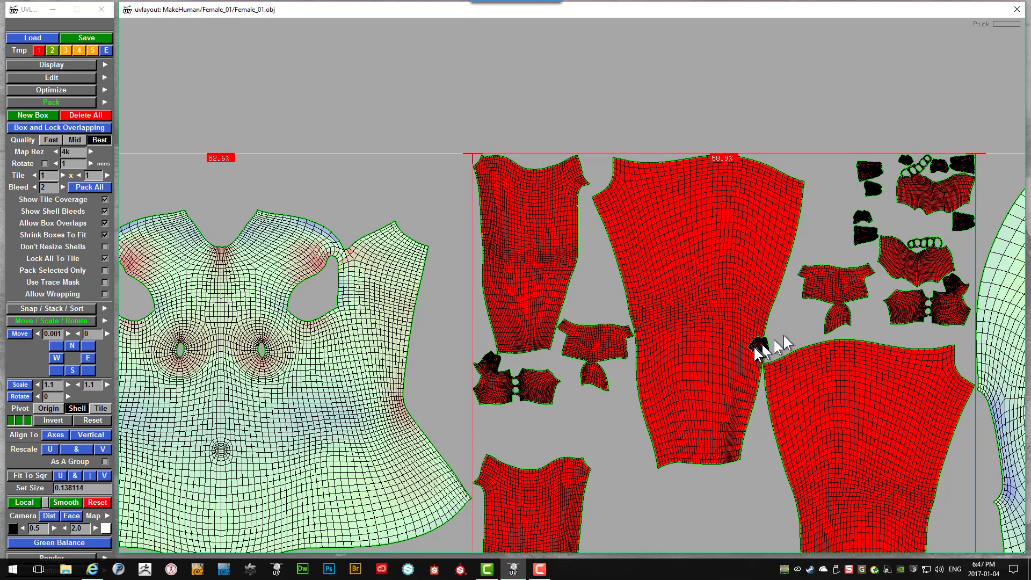
middle_click_drag(760, 344, 840, 196)
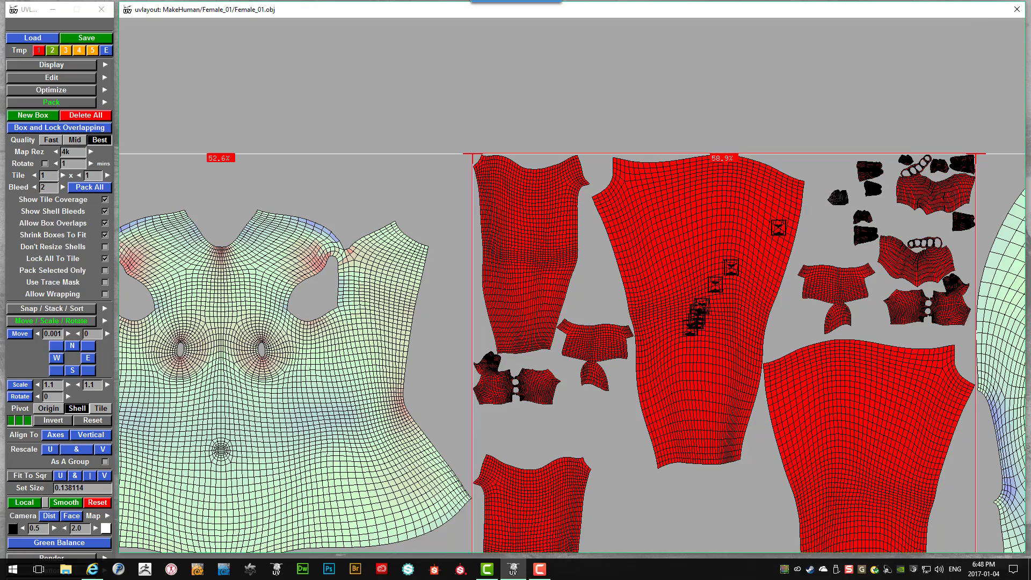
- Select the tiny shells around the base of the lower-left smaller limb shell and move them above the middle tile
scroll(596, 403, "down", 5)
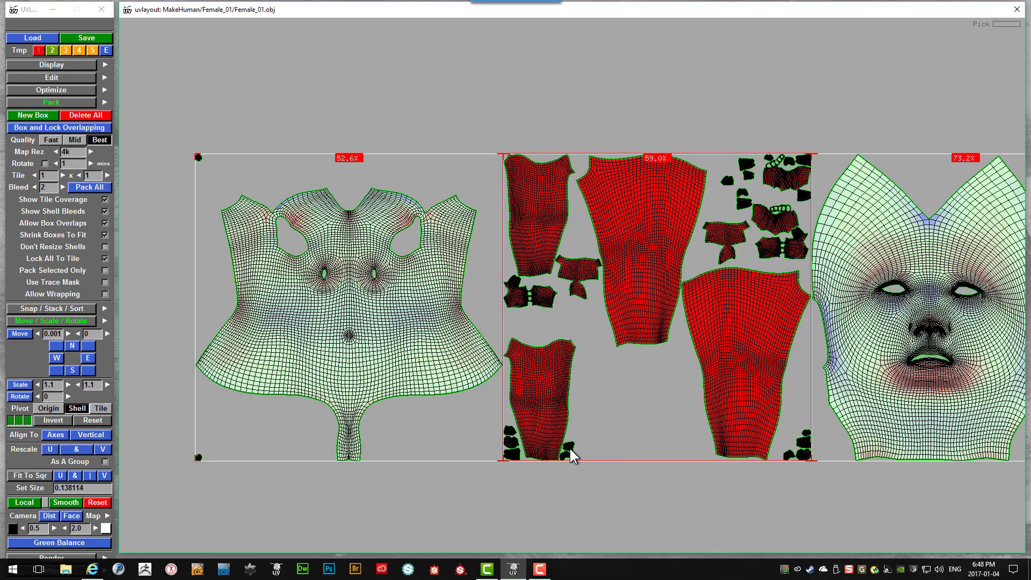
key("g")
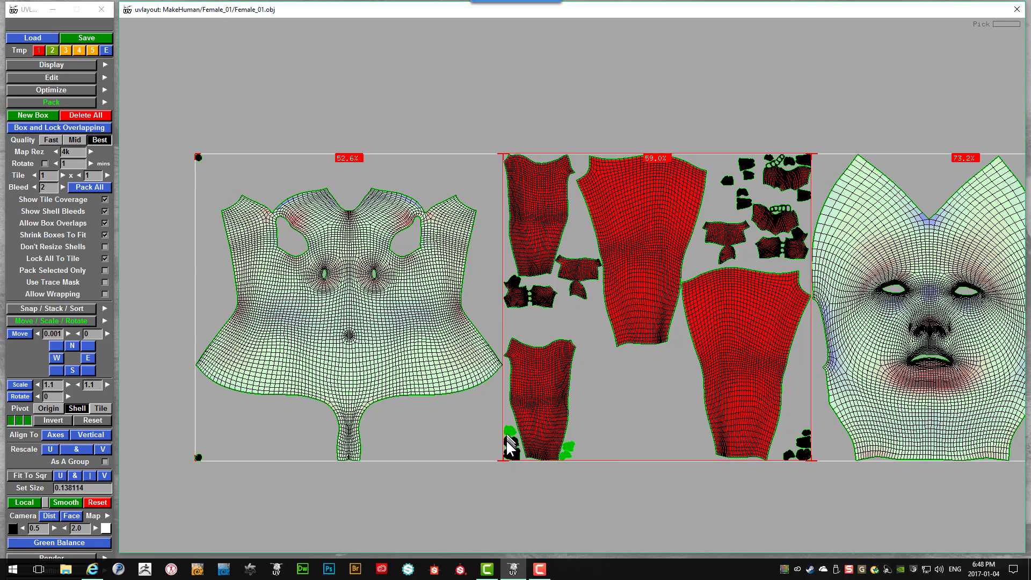
key("g")
key("g")
left_click_drag(574, 452, 797, 125)
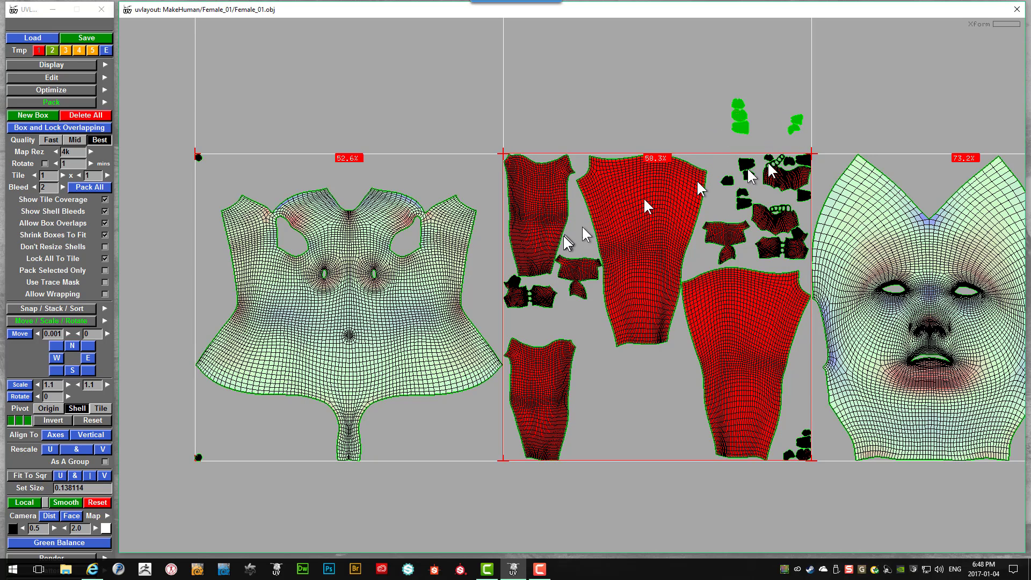
- Shift the upper-left smaller limb shell slightly right together with the tiny shells selected above the middle tile
left_click(534, 221)
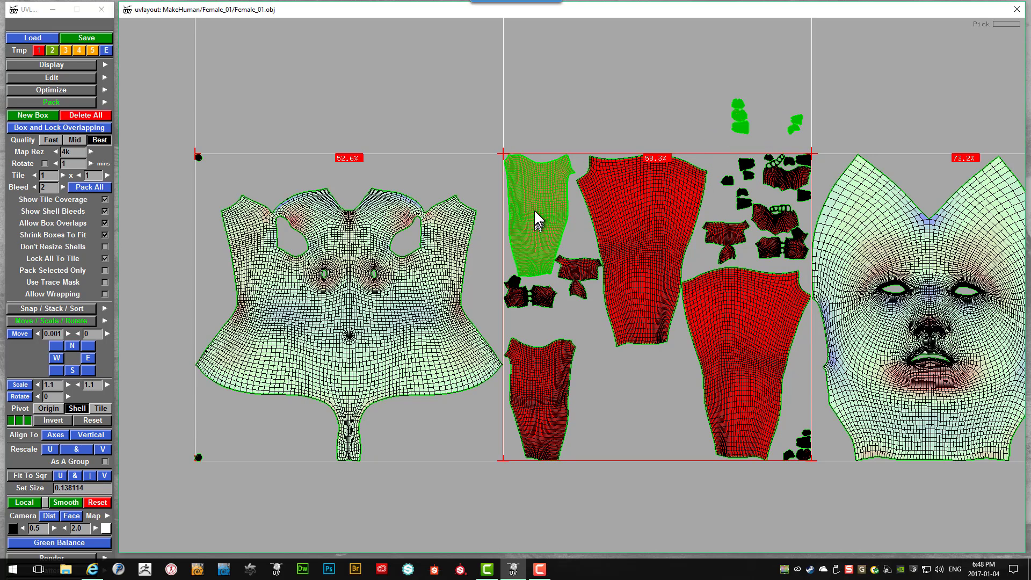
mouse_move(534, 208)
left_mouse_down()
mouse_move(526, 279)
mouse_move(563, 363)
mouse_move(544, 204)
left_mouse_up()
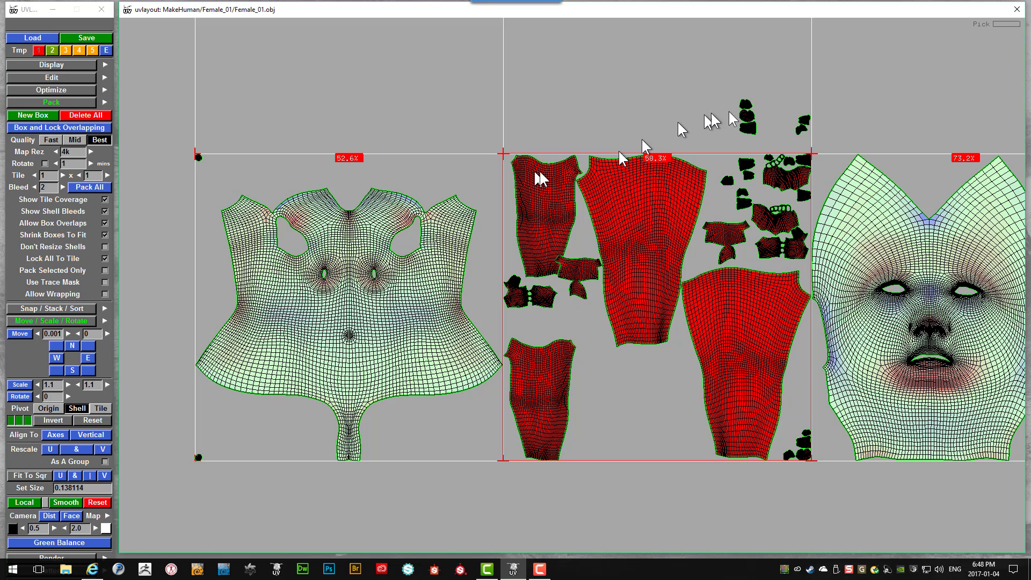
left_click(746, 103)
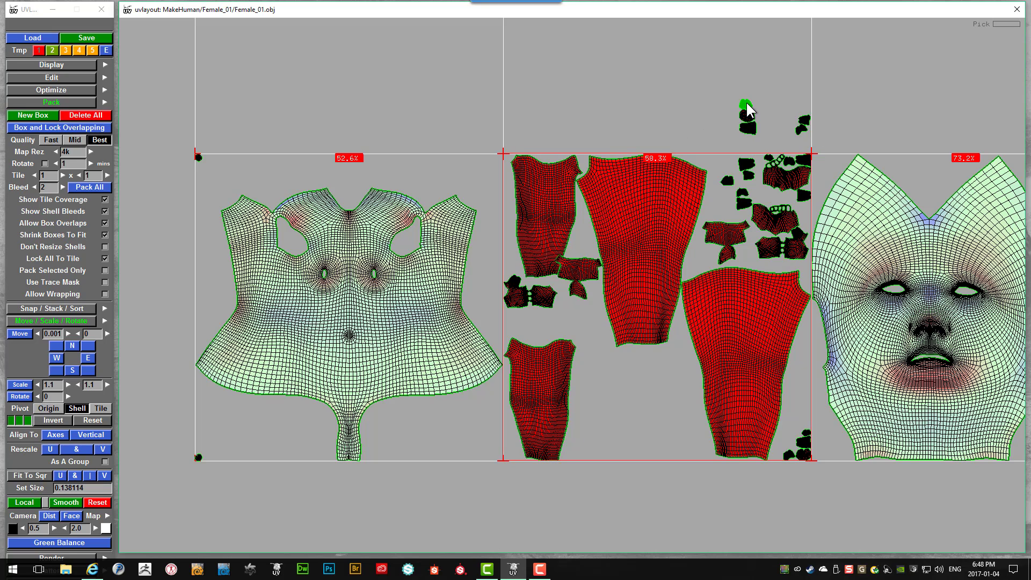
left_click(557, 169)
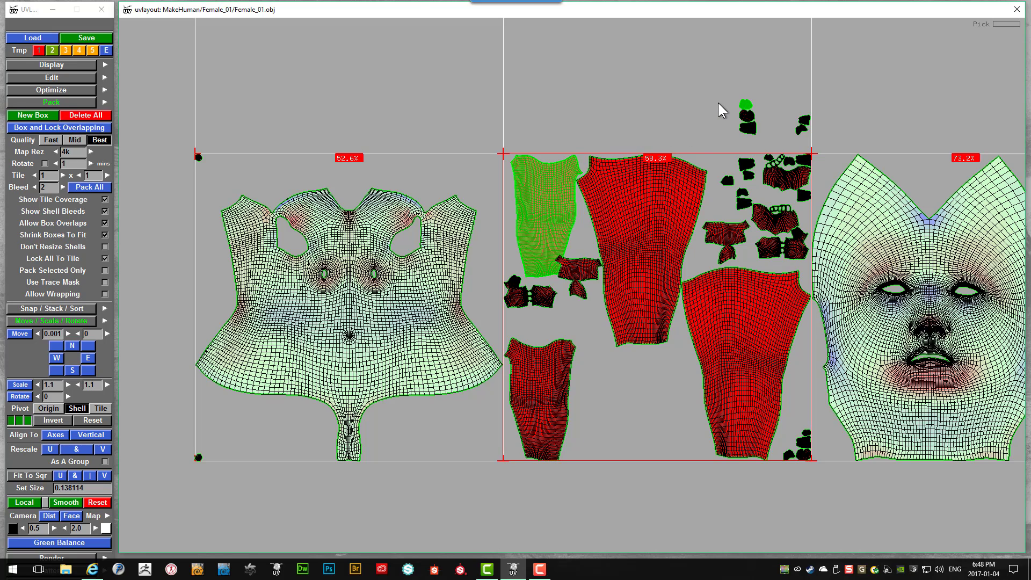
key("g")
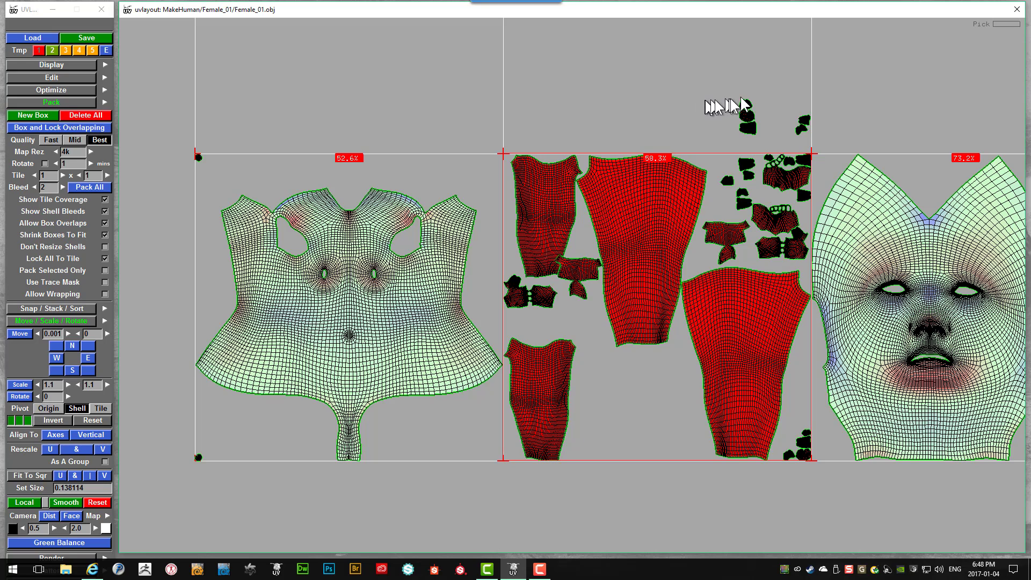
- Move the upper-left smaller limb shell down beside the lower-left smaller limb shell, aligned along the bottom of the limb tile
left_click(537, 183)
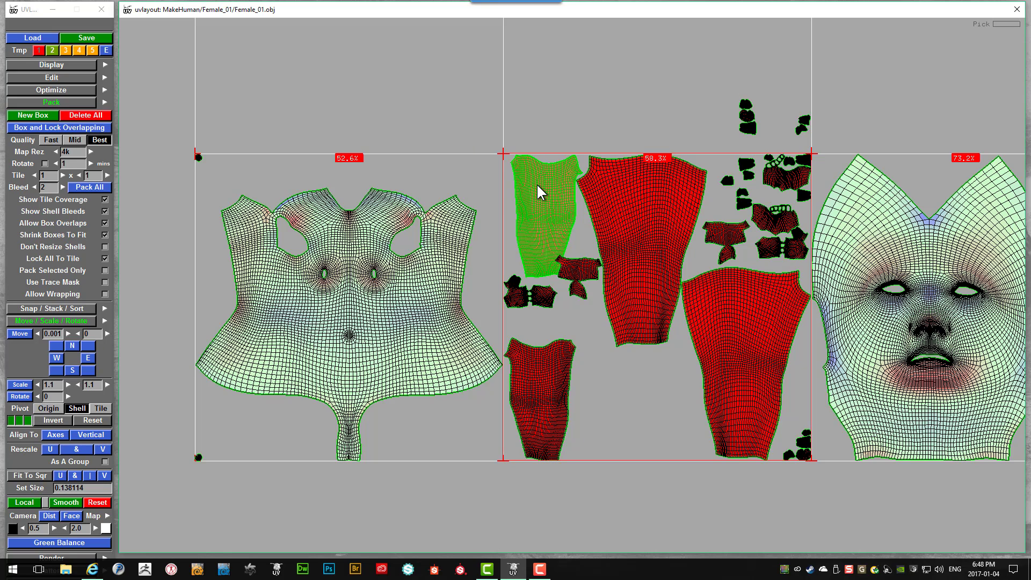
scroll(524, 217, "up", 1)
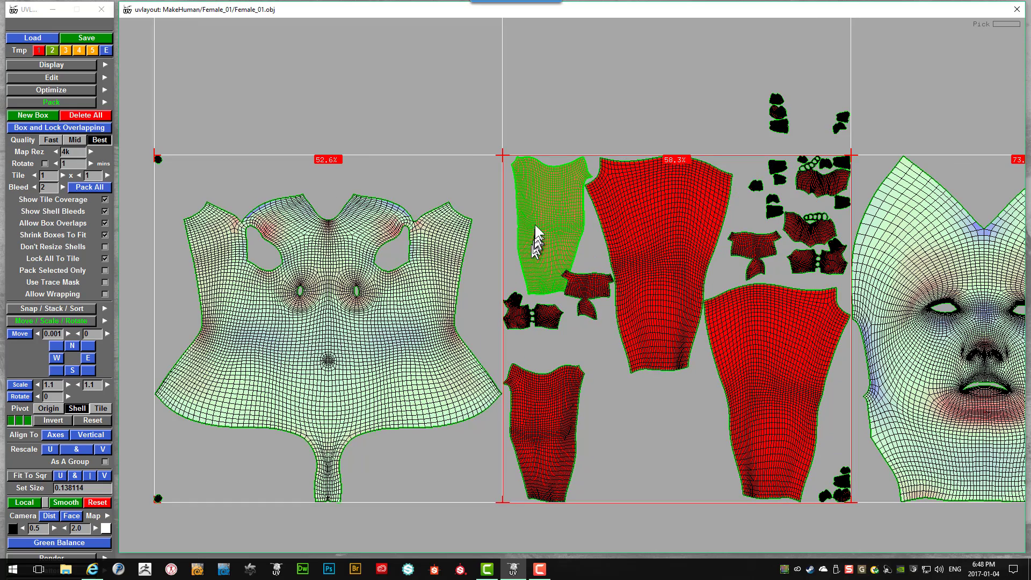
left_click(540, 226)
left_click_drag(539, 225, 618, 428)
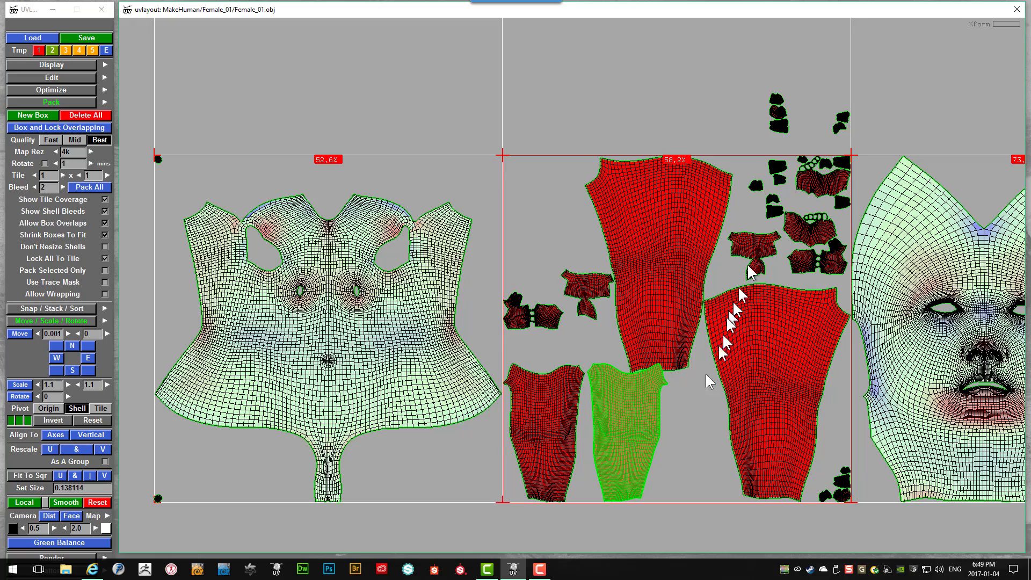
key("g")
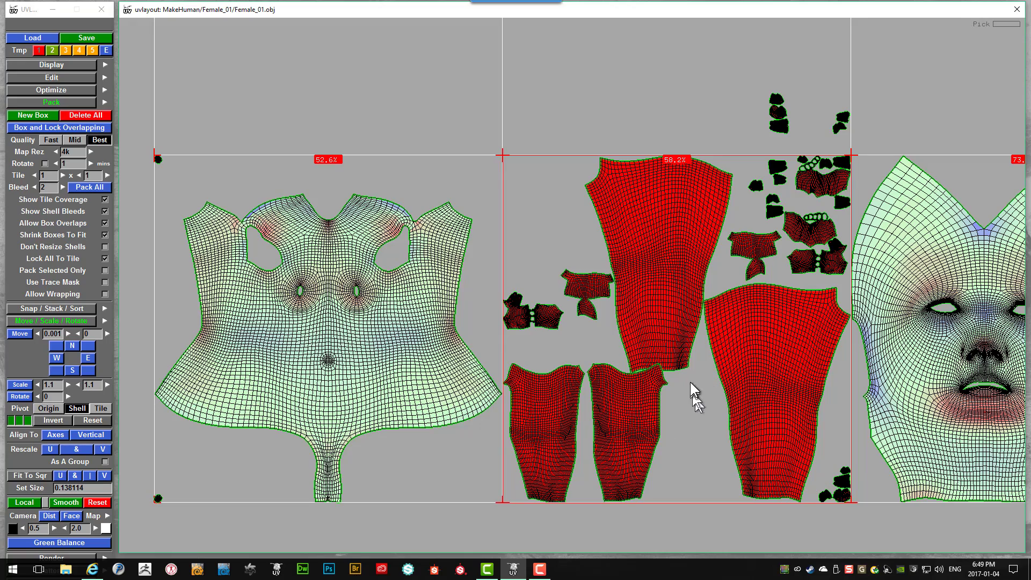
- Move the tiny shells from above the limb tile into its vacated upper-left space, and repack all shells
scroll(698, 371, "down", 2)
scroll(721, 263, "down", 2)
left_click_drag(630, 132, 537, 257)
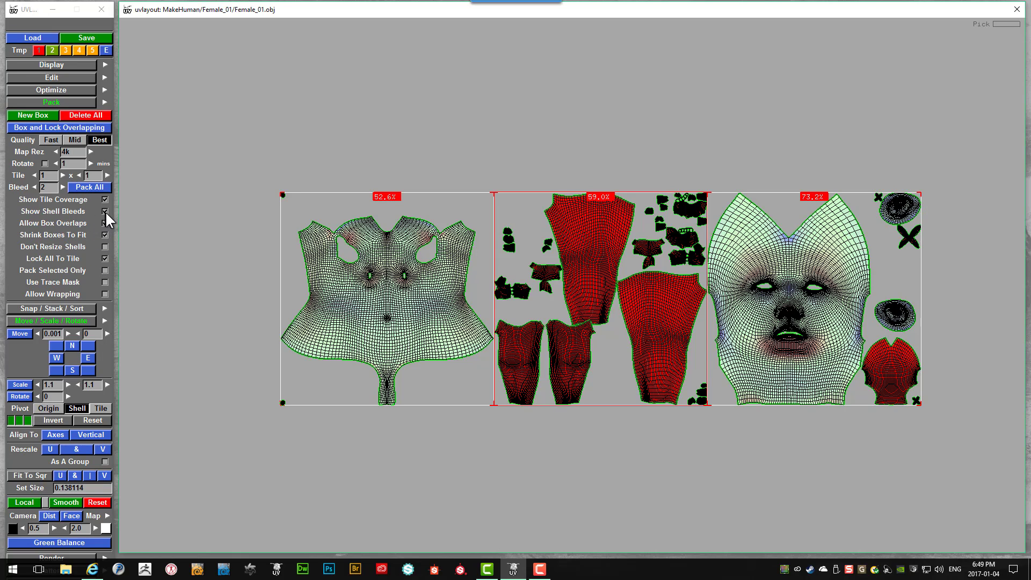
left_click(90, 187)
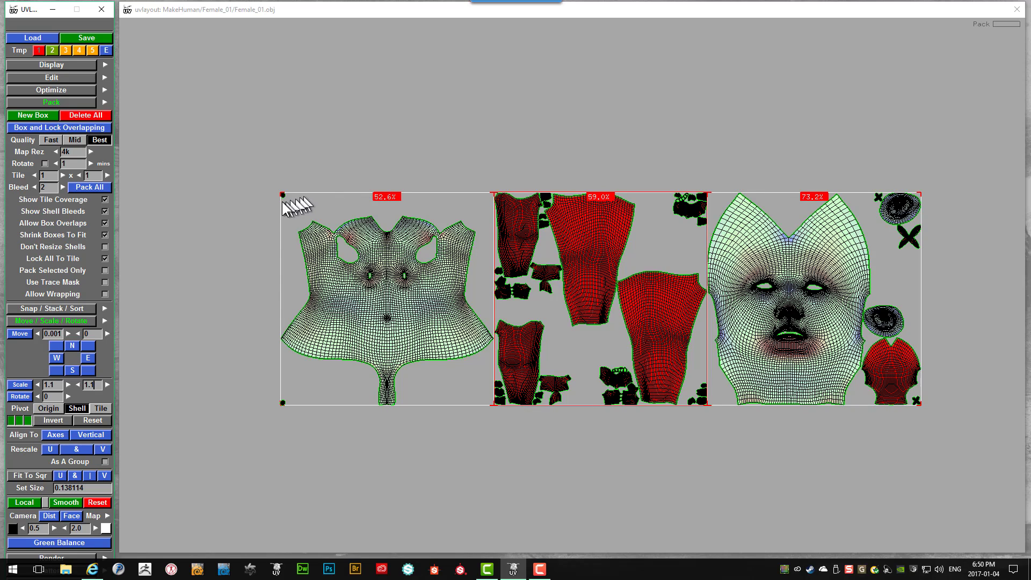
- Move the two tiny round shells from the torso tile's left corners into the empty space above the torso shell's left shoulder
right_click_drag(288, 201, 358, 232)
left_click(385, 221)
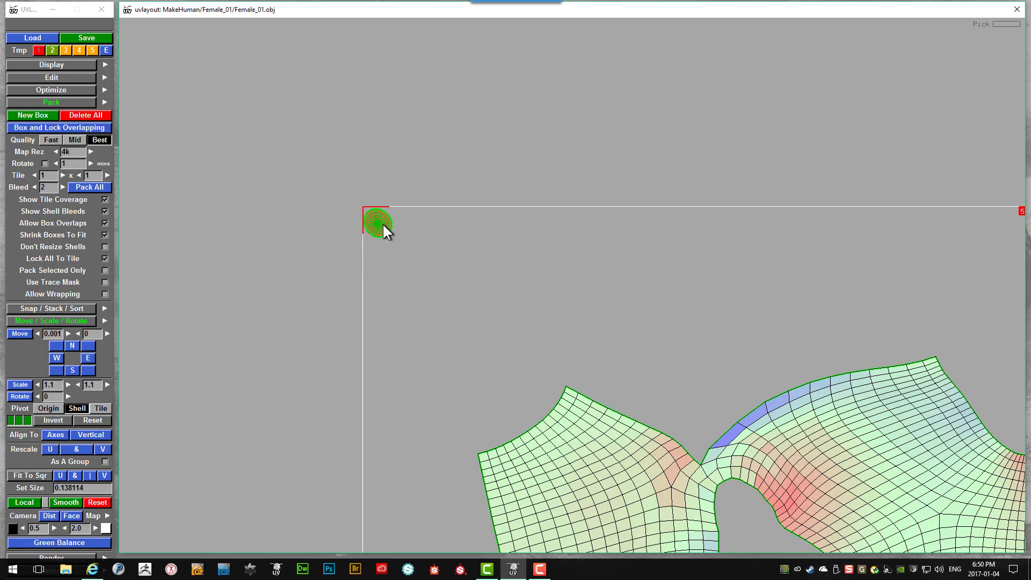
middle_click_drag(383, 223, 471, 324)
right_click_drag(472, 335, 615, 466)
middle_click_drag(615, 466, 533, 397)
right_click_drag(532, 397, 586, 253)
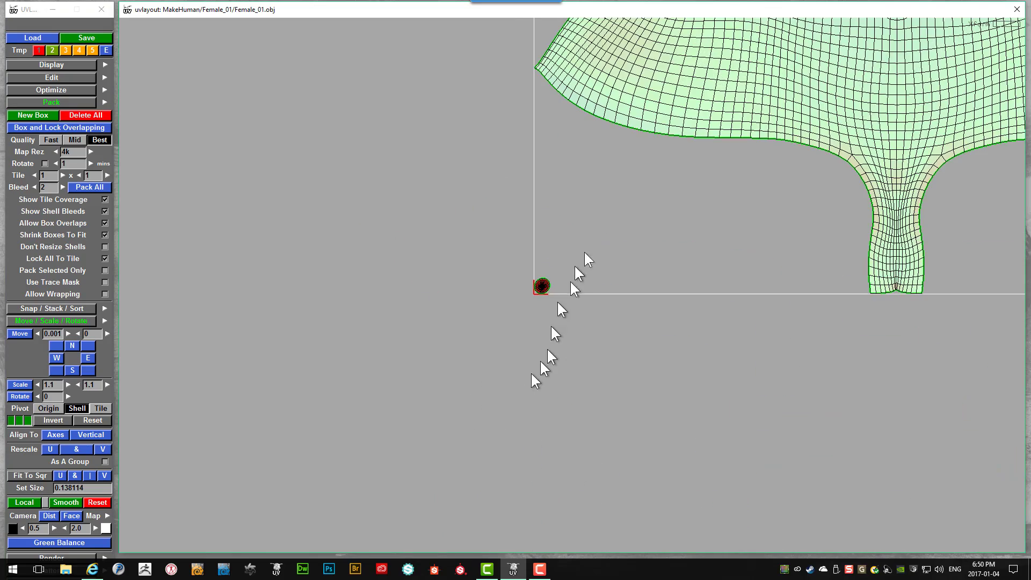
key("g")
right_click_drag(570, 167, 570, 294)
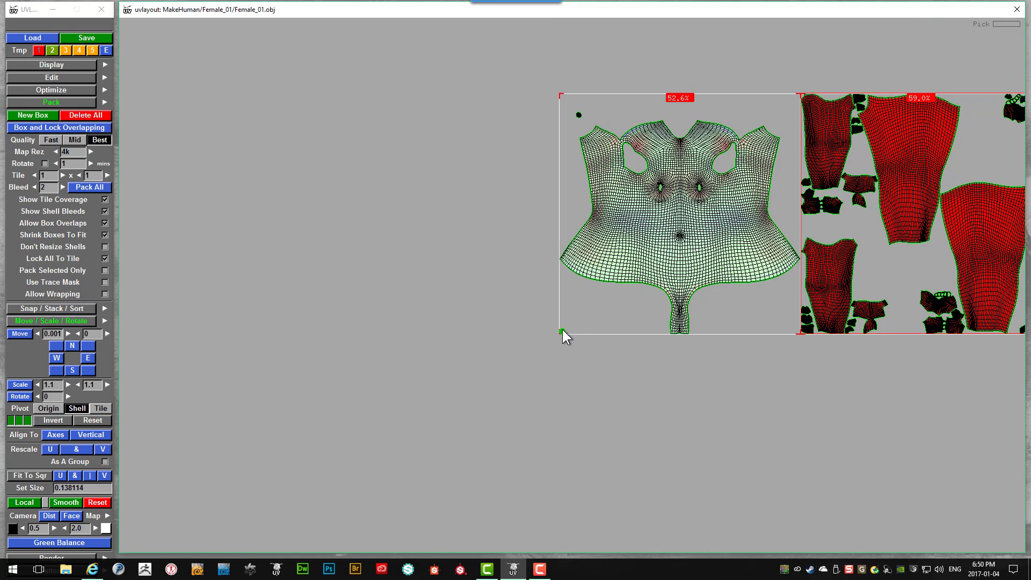
middle_click_drag(562, 329, 594, 111)
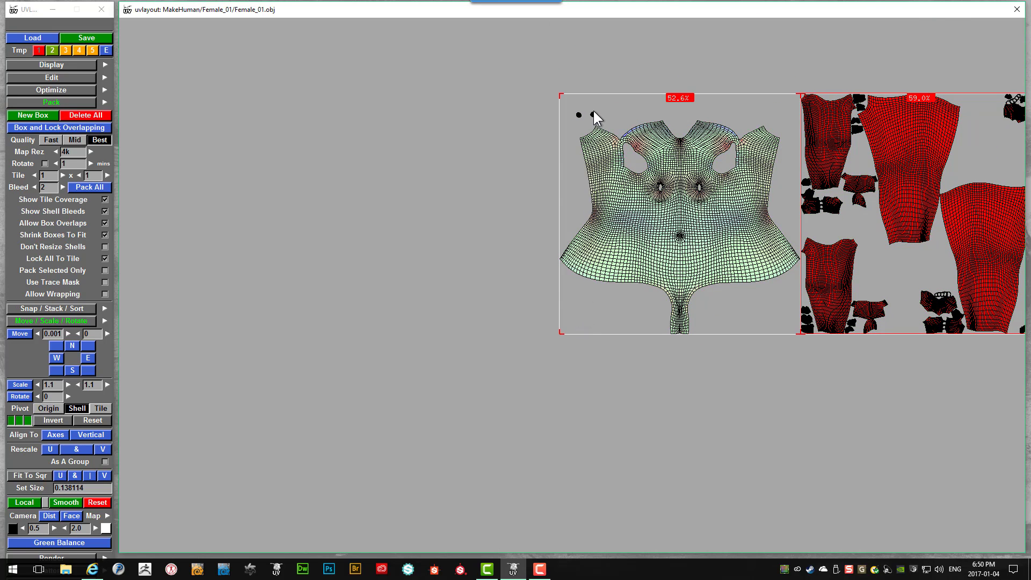
- Select both round shells above the torso's left shoulder and enlarge them repeatedly by a factor of 1.1 around their own centres
right_click_drag(590, 113, 576, 266)
left_click_drag(495, 223, 636, 297)
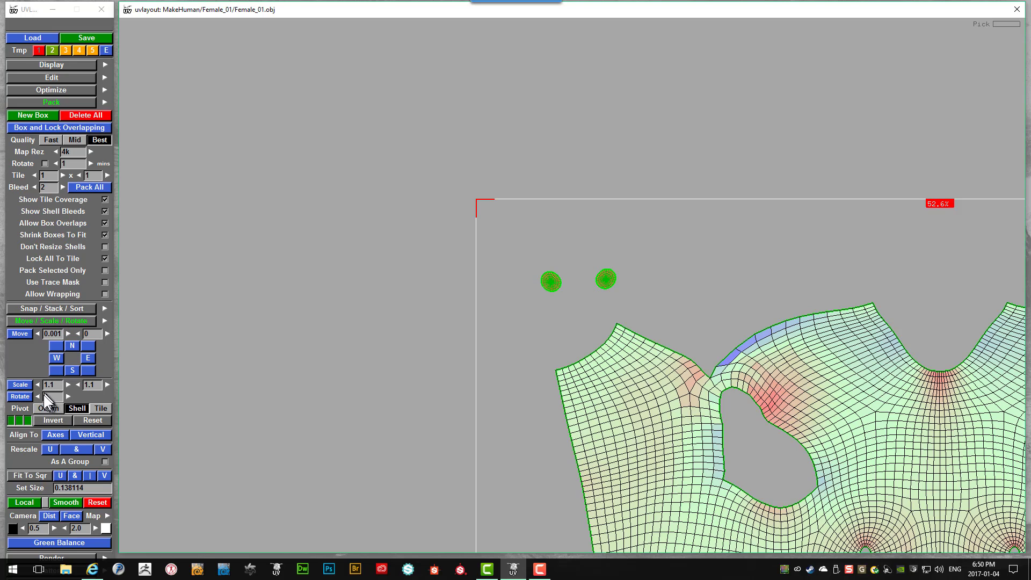
left_click(19, 385)
left_click(19, 387)
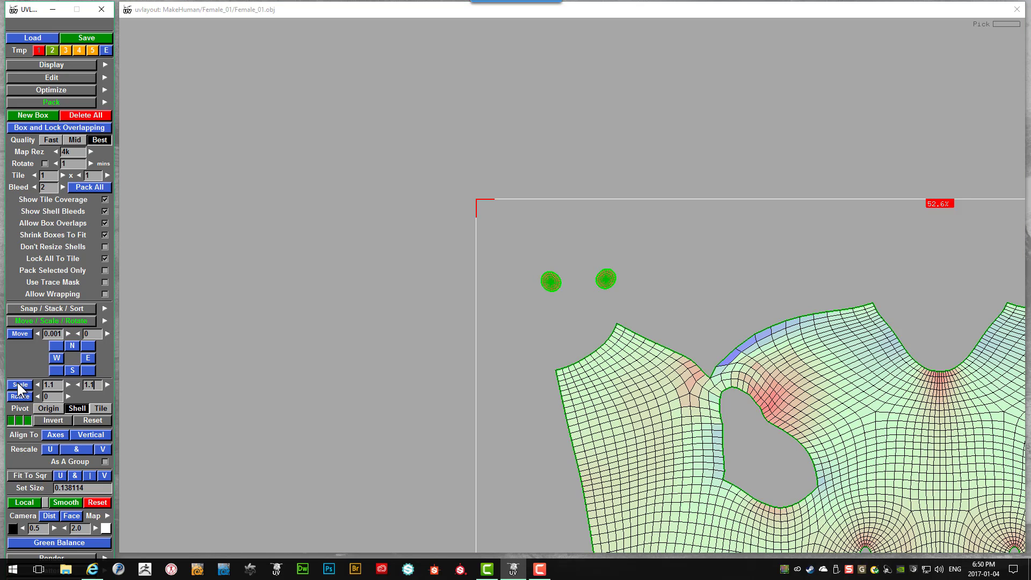
left_click(19, 386)
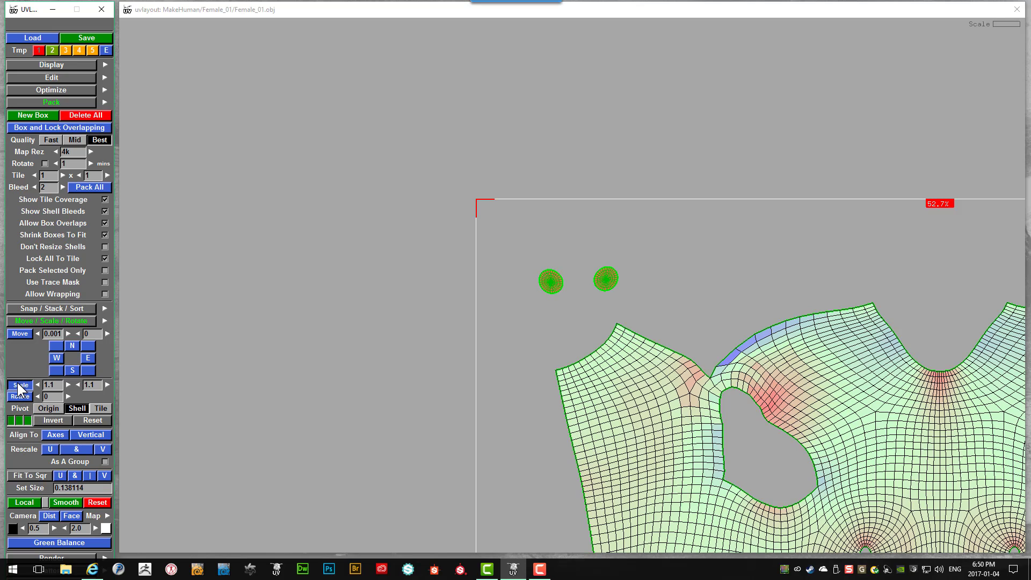
left_click(19, 386)
left_click(19, 386)
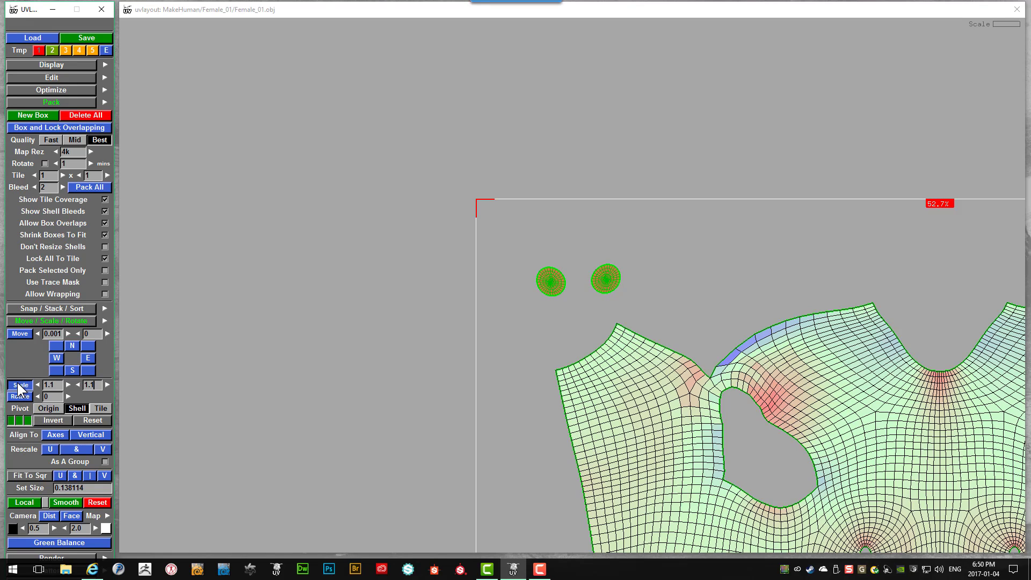
left_click(19, 386)
left_click(19, 386)
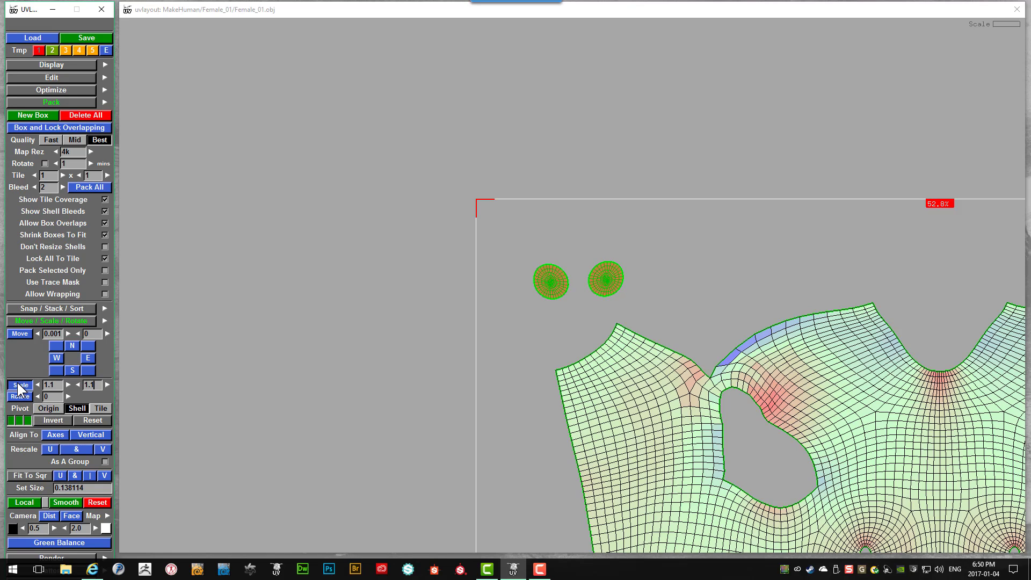
left_click(19, 386)
left_click(19, 386)
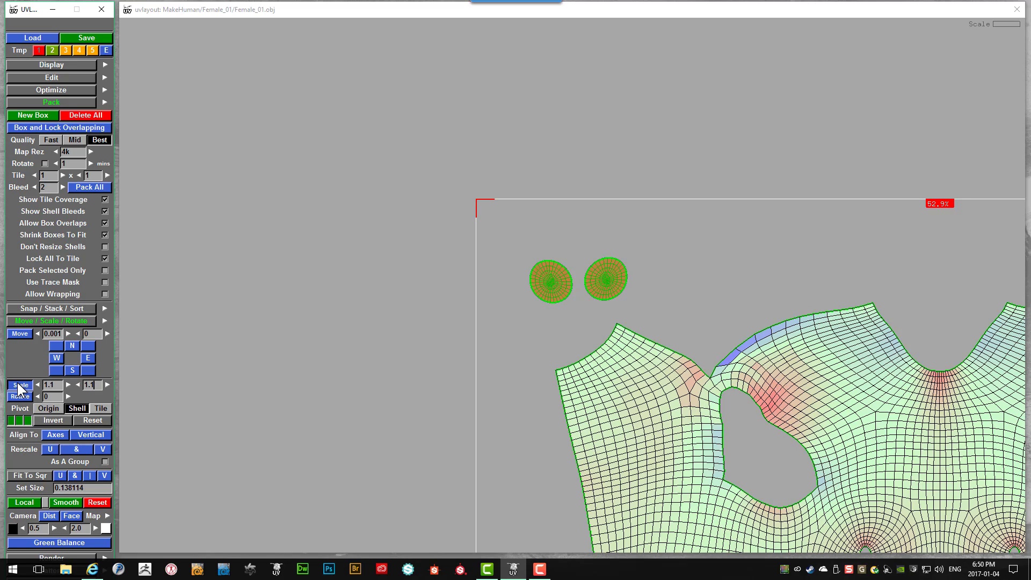
left_click(19, 386)
left_click(19, 387)
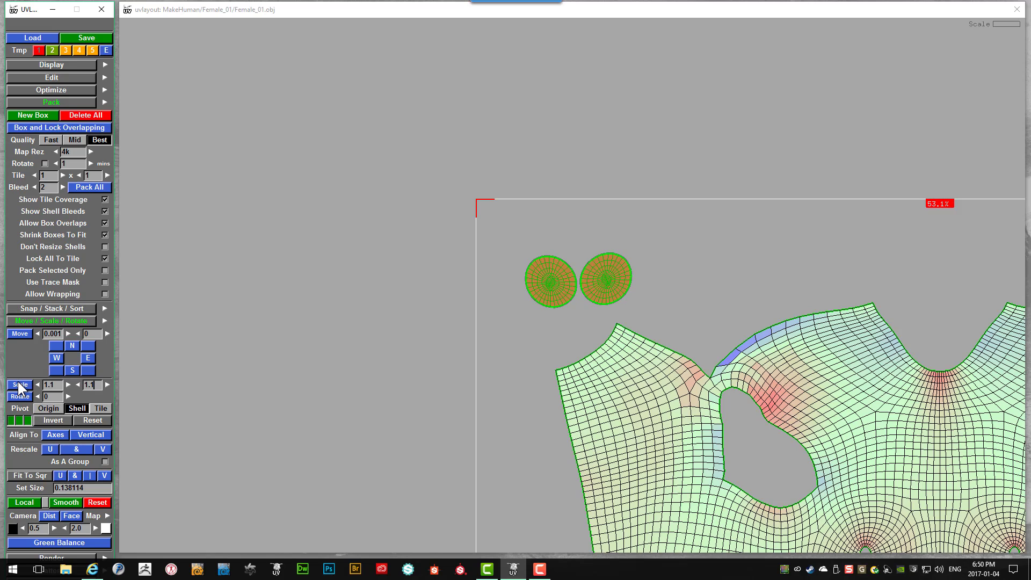
left_click(19, 386)
left_click(19, 386)
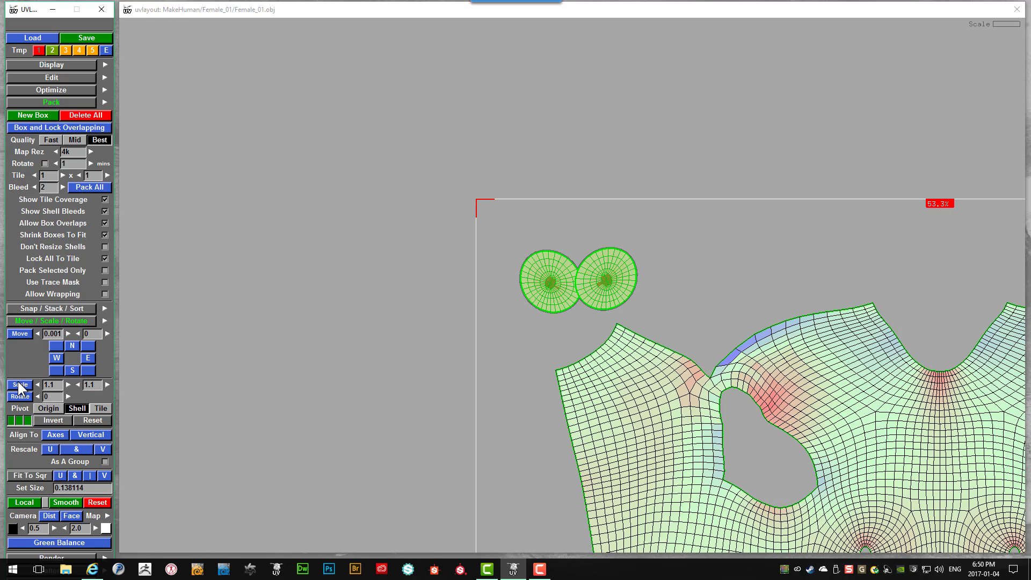
left_click(19, 386)
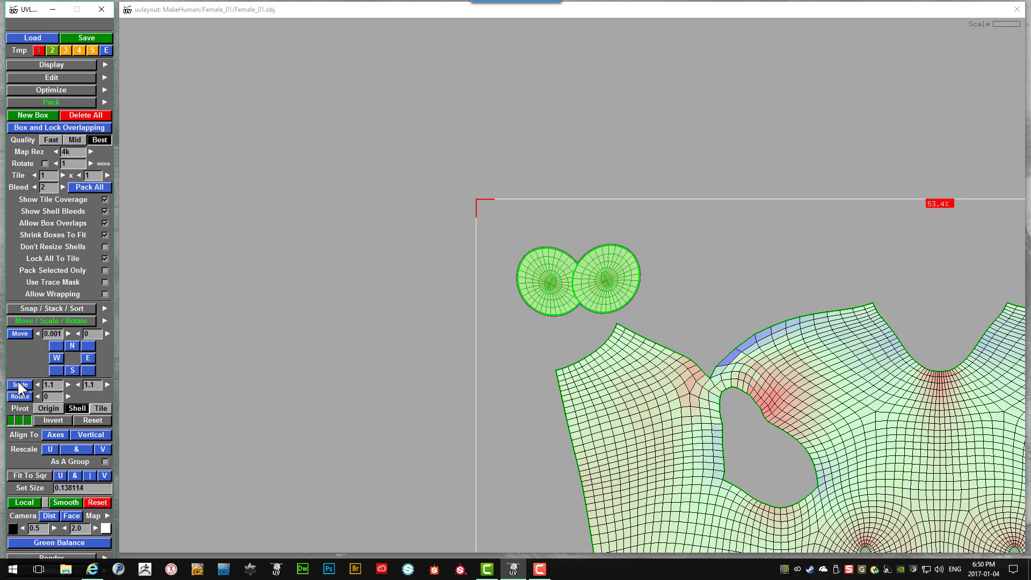
left_click(698, 280)
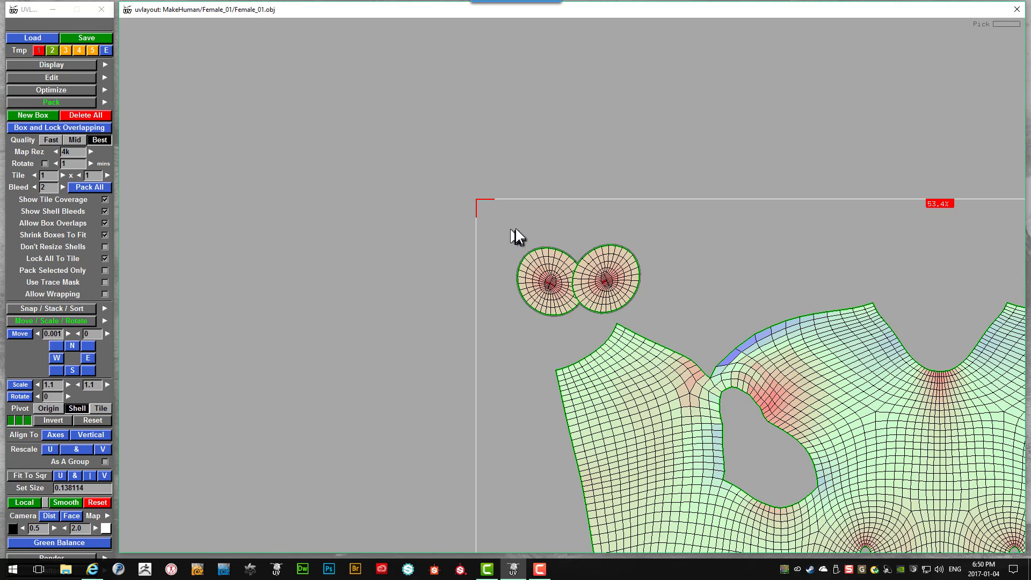
- Reselect the two overlapping round shells and scale them up two more times by 1.1
left_click_drag(513, 237, 621, 299)
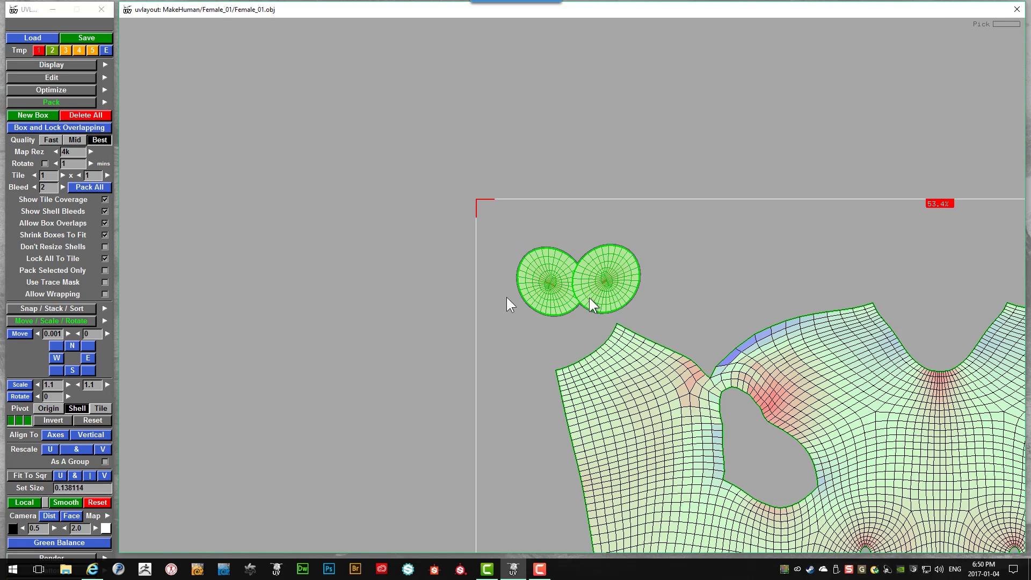
left_click(18, 384)
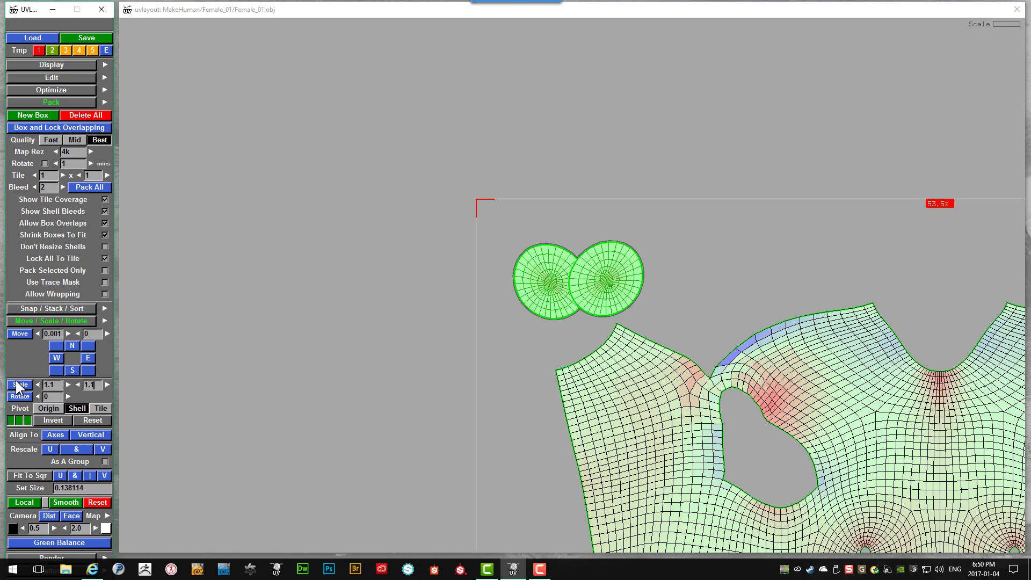
left_click(741, 285)
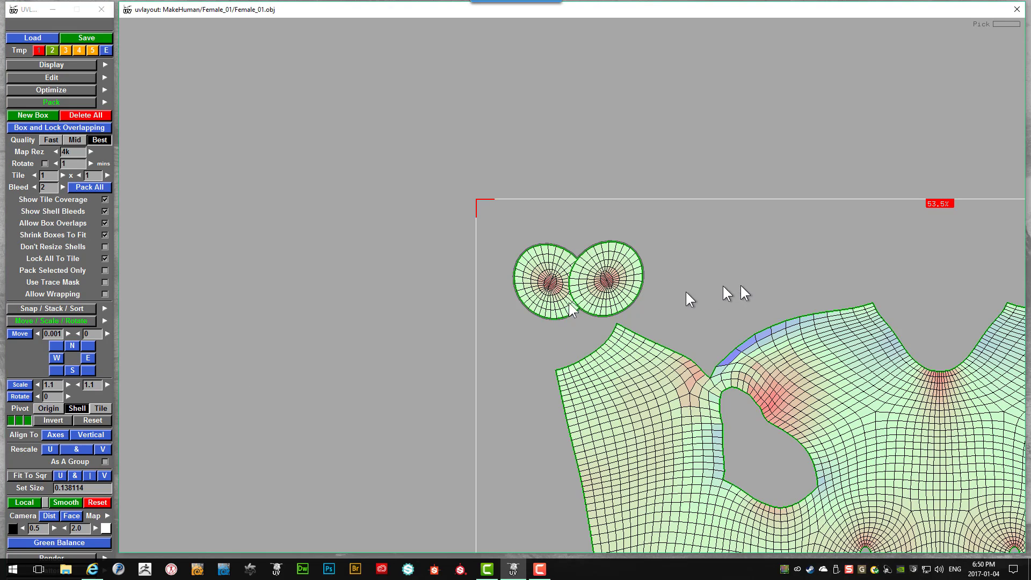
left_click_drag(514, 217, 622, 300)
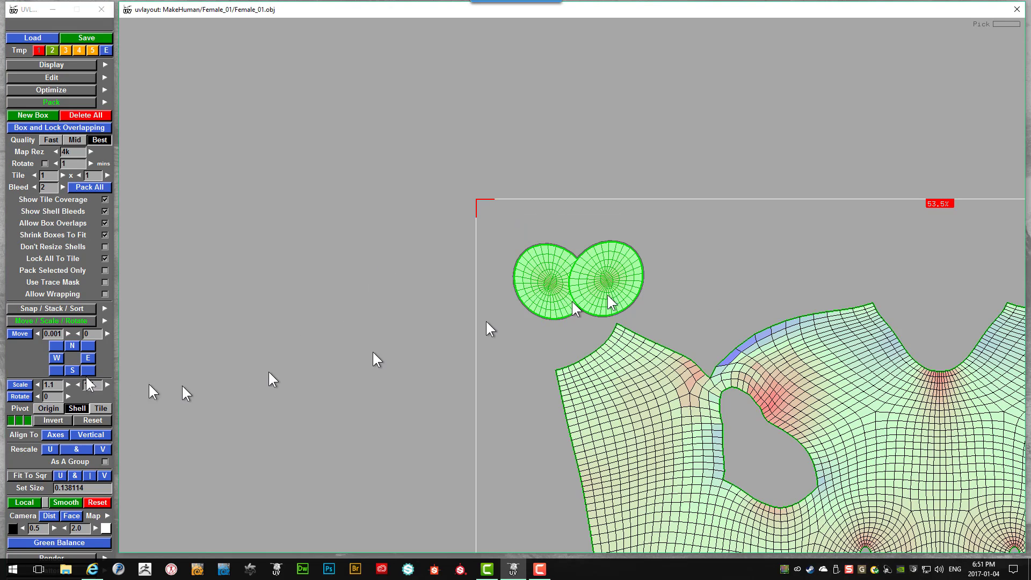
left_click(20, 384)
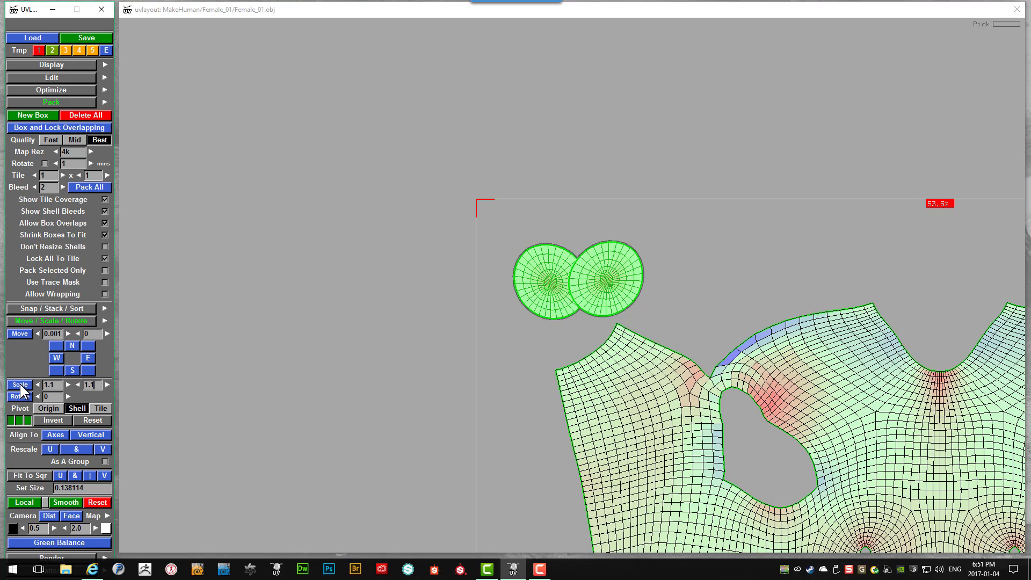
left_click(20, 386)
- Move the right round shell further right so that it clears the left one
left_click(730, 306)
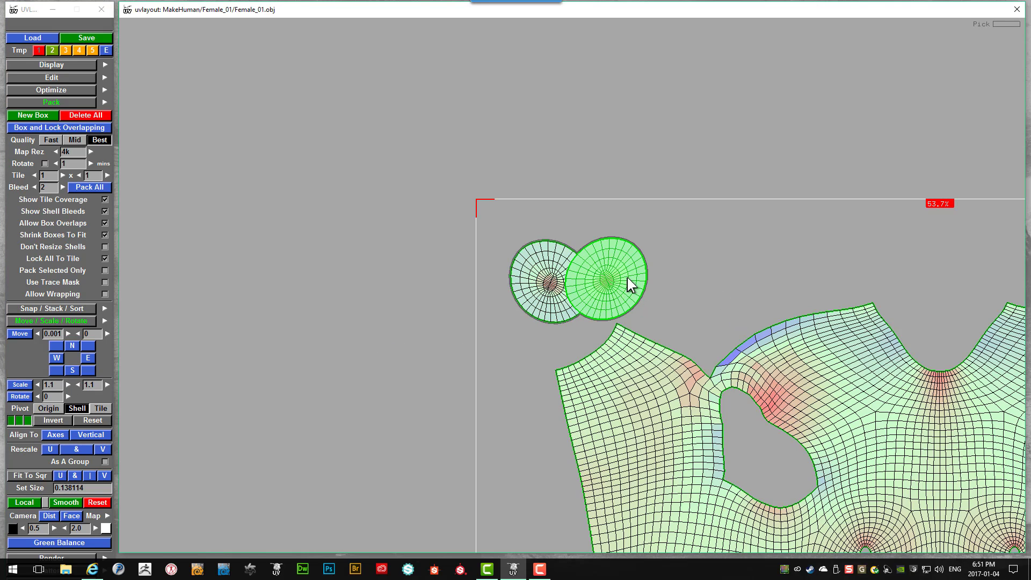
middle_click_drag(628, 277, 680, 272)
right_click_drag(728, 291, 756, 372)
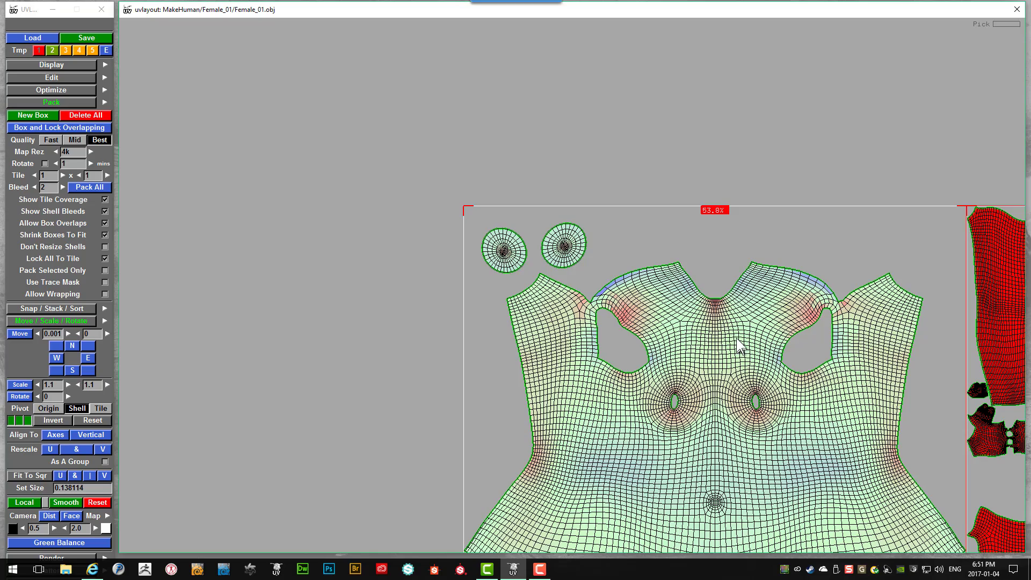
scroll(595, 276, "up", 1)
scroll(595, 276, "up", 3)
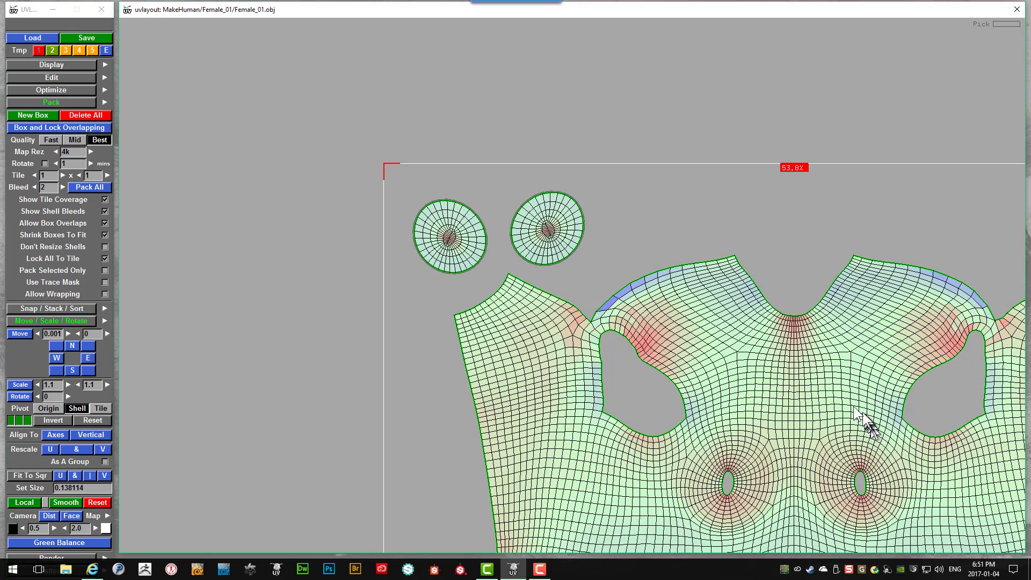
scroll(820, 386, "down", 10)
scroll(770, 300, "down", 3)
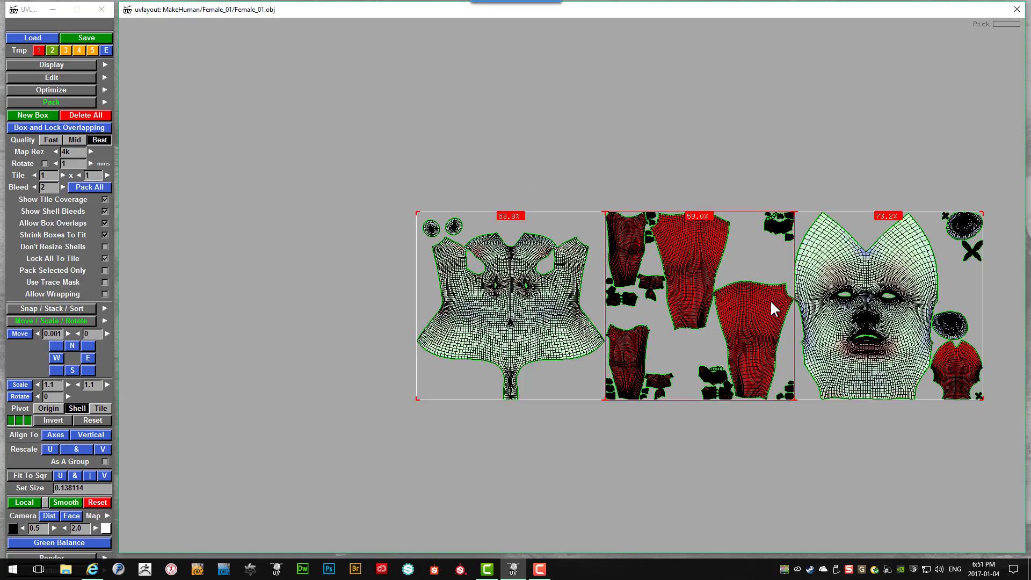
- Reposition the two ear shells in the head tile, moving the upper one down and left away from the tile's corner
scroll(859, 295, "up", 6)
scroll(877, 298, "up", 2)
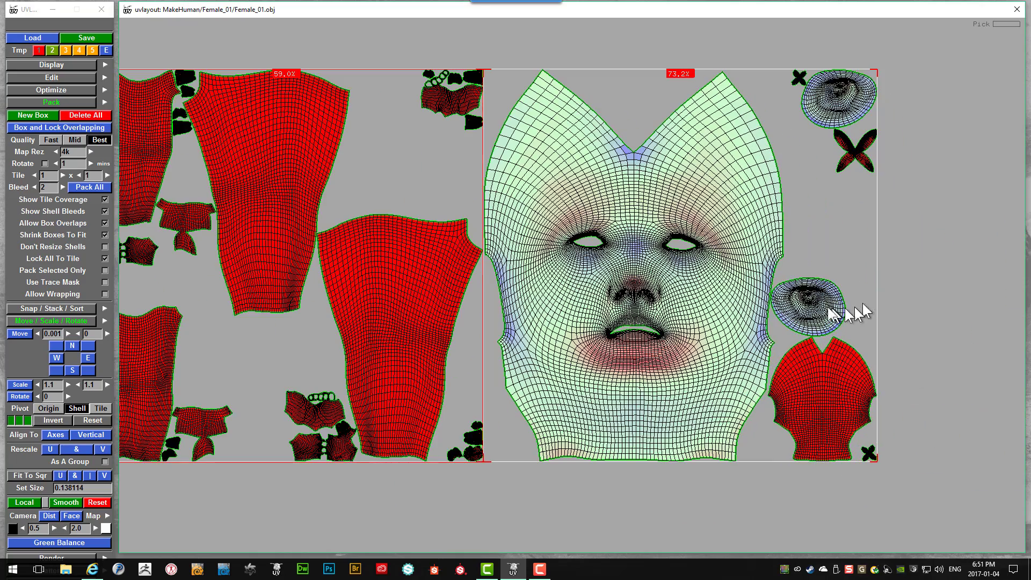
middle_click_drag(803, 301, 820, 290)
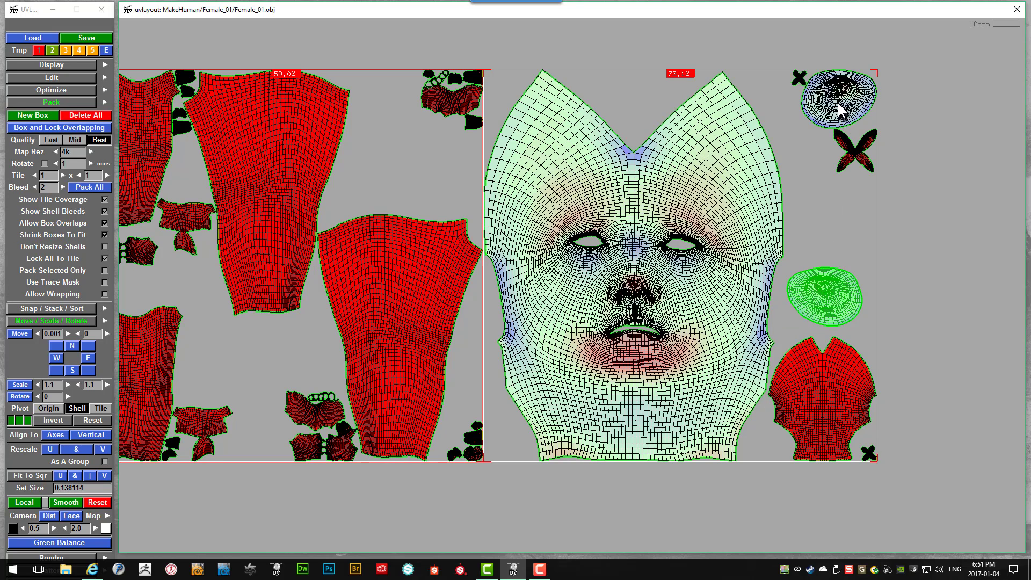
middle_click_drag(836, 102, 811, 143)
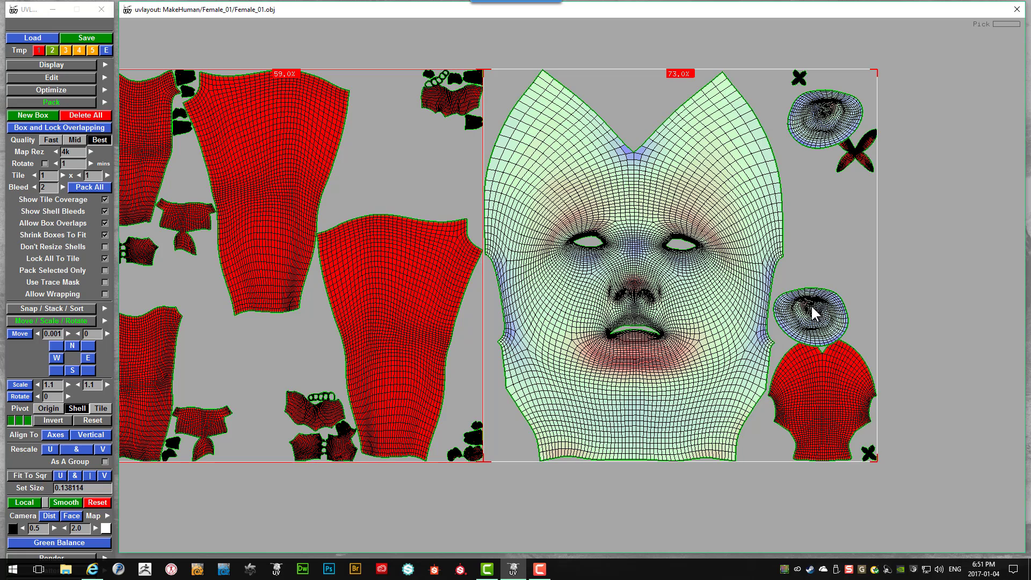
- Reposition both ear shells between the mouth shell and the back-of-head shell, bringing the upper ear down close above the lower one
middle_click_drag(813, 311, 829, 279)
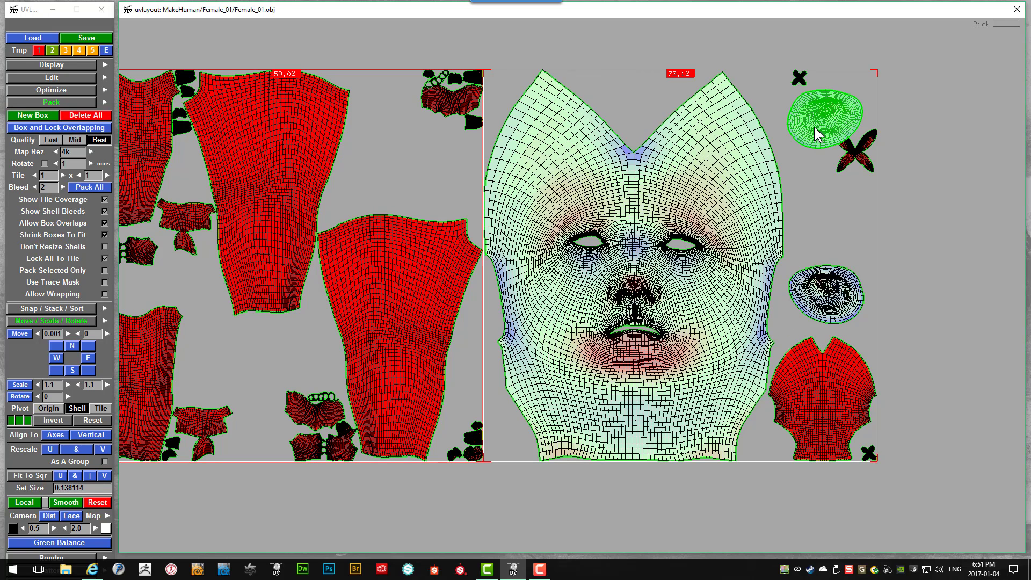
mouse_move(807, 131)
middle_mouse_down()
mouse_move(800, 214)
mouse_move(815, 231)
middle_mouse_up()
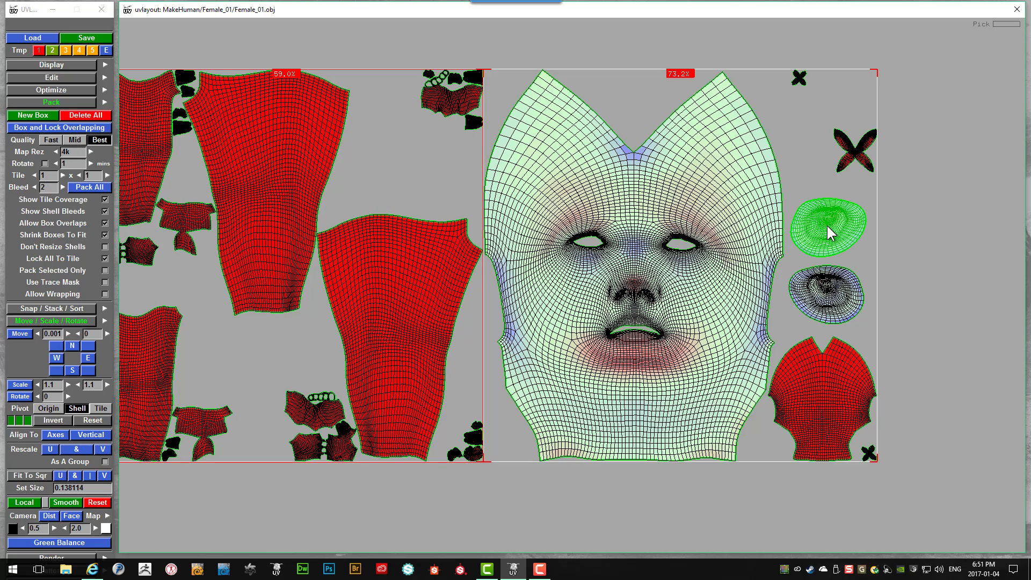
- Display the numbered checker texture on the 3D model and examine its scale and direction on both ears against the face
key("3")
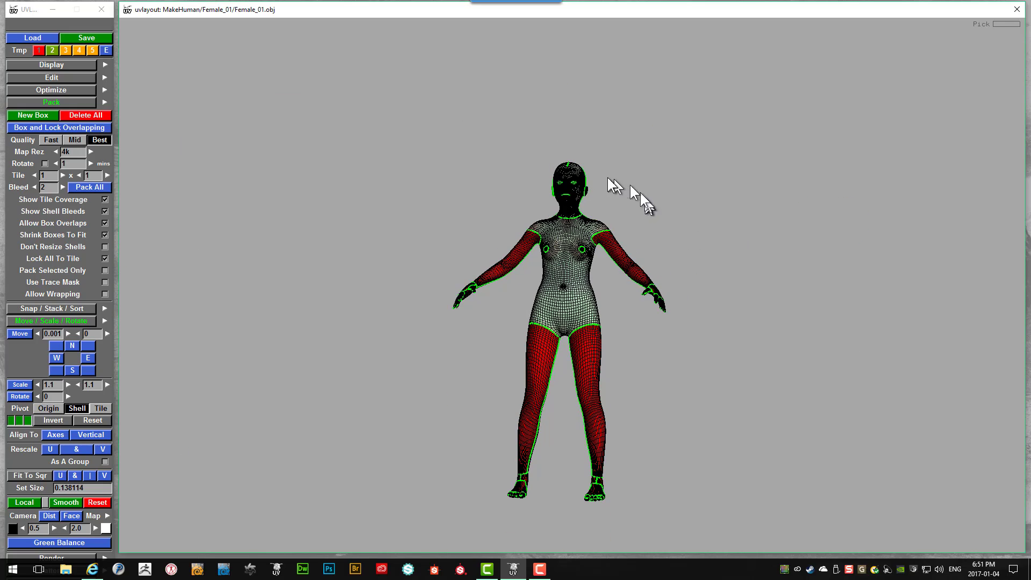
scroll(607, 182, "up", 15)
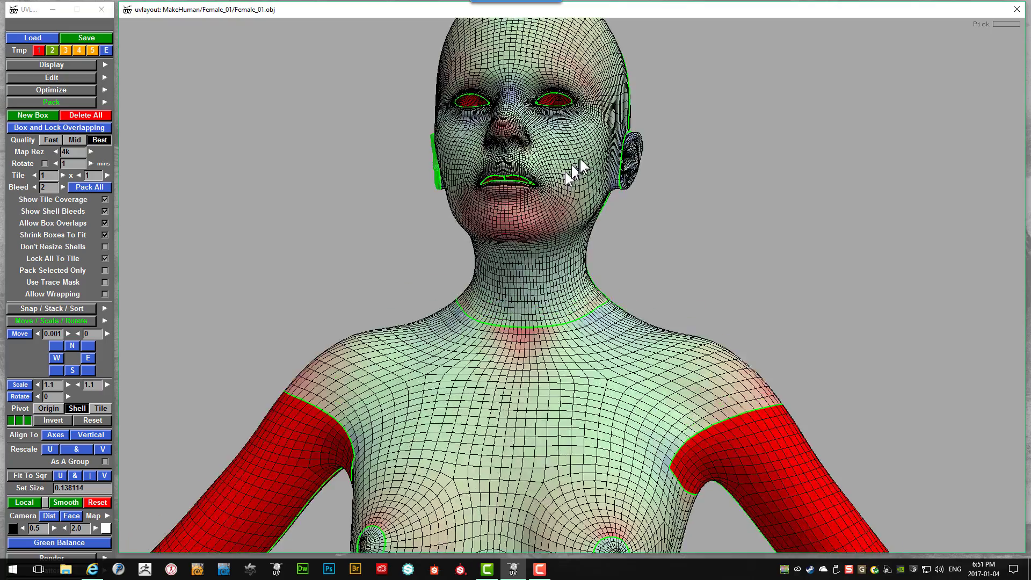
middle_click_drag(565, 172, 398, 185)
scroll(640, 227, "up", 3)
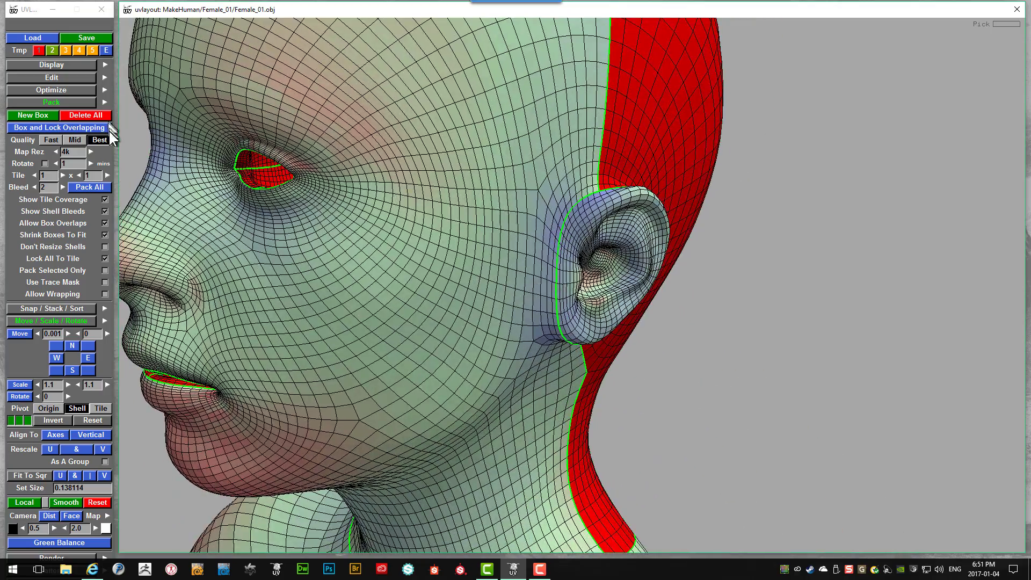
key("t")
key("t")
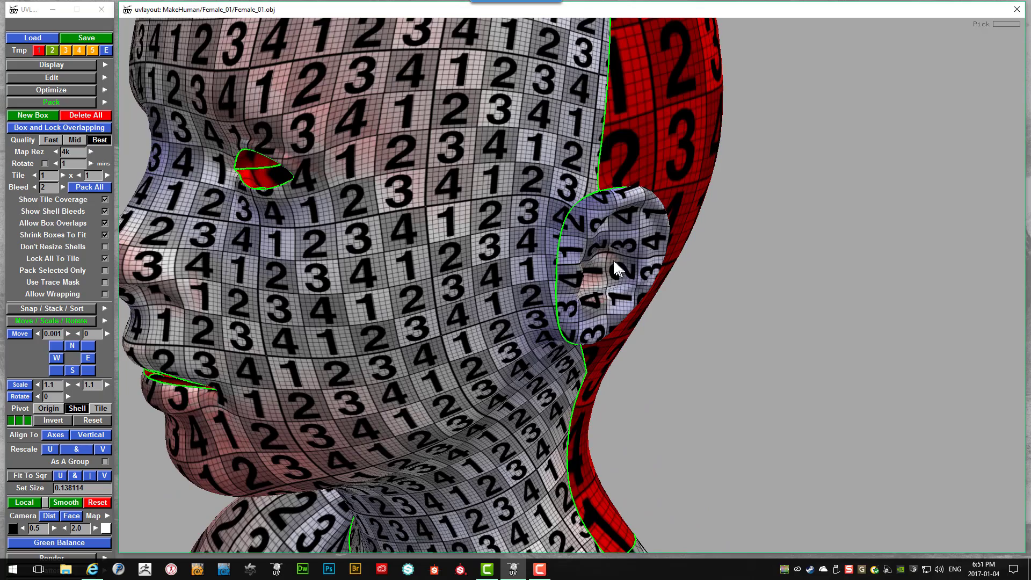
middle_click_drag(608, 256, 568, 243)
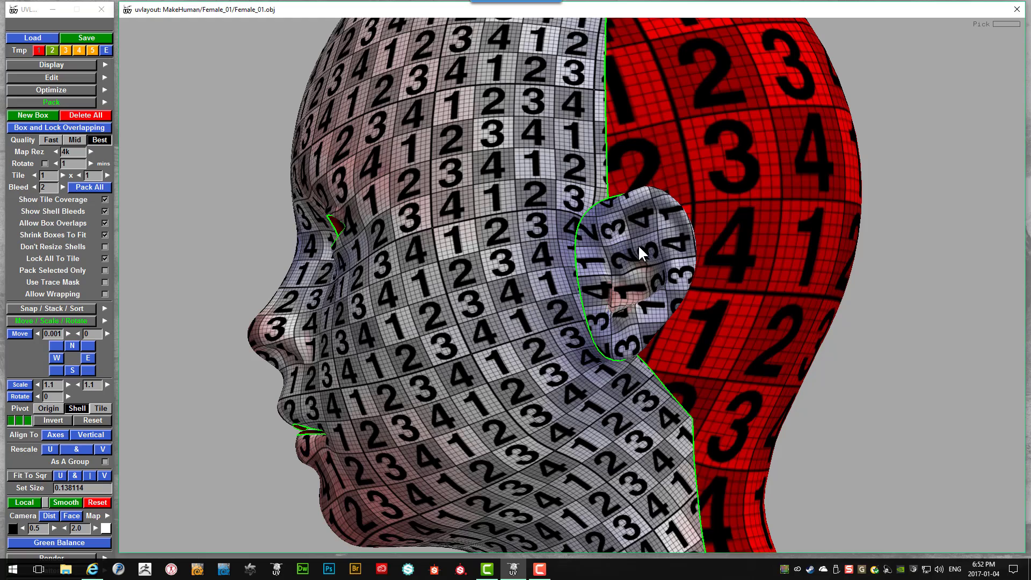
left_click_drag(639, 251, 747, 242)
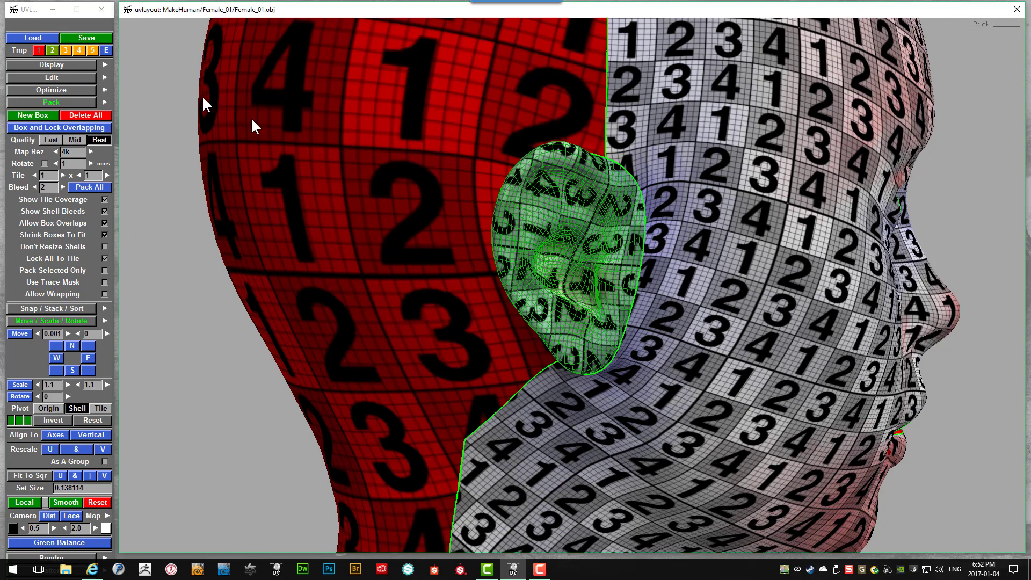
- Rotate both ear shells in the head tile by about a quarter turn so that they stand upright
key("1")
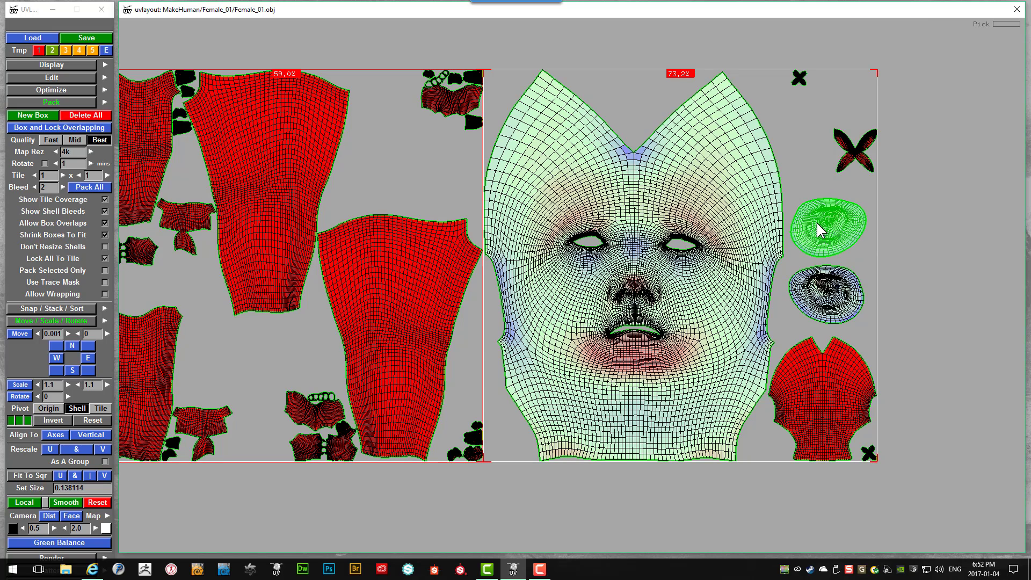
middle_click_drag(817, 223, 896, 209)
left_click_drag(895, 208, 895, 212)
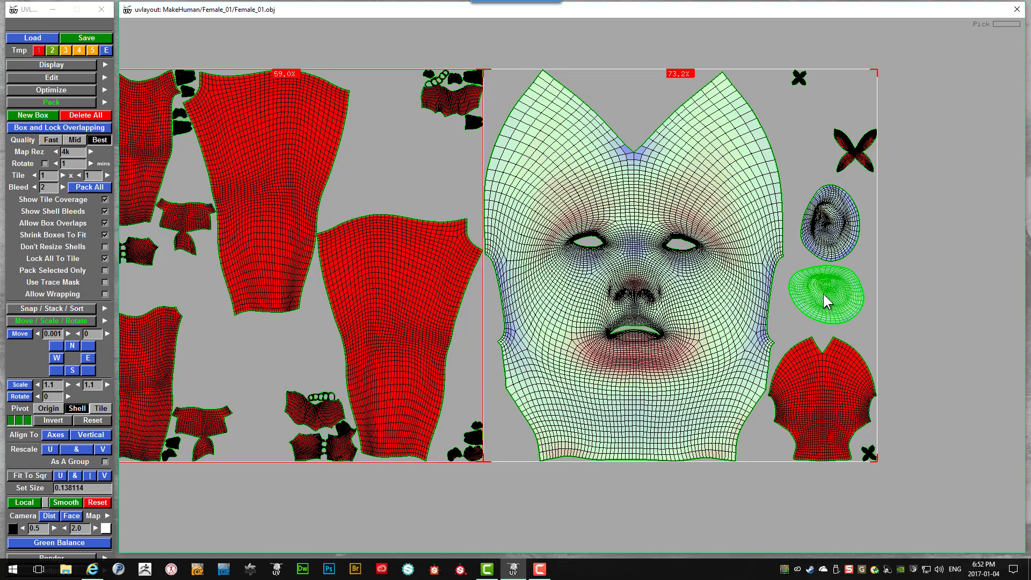
left_click_drag(823, 293, 924, 286)
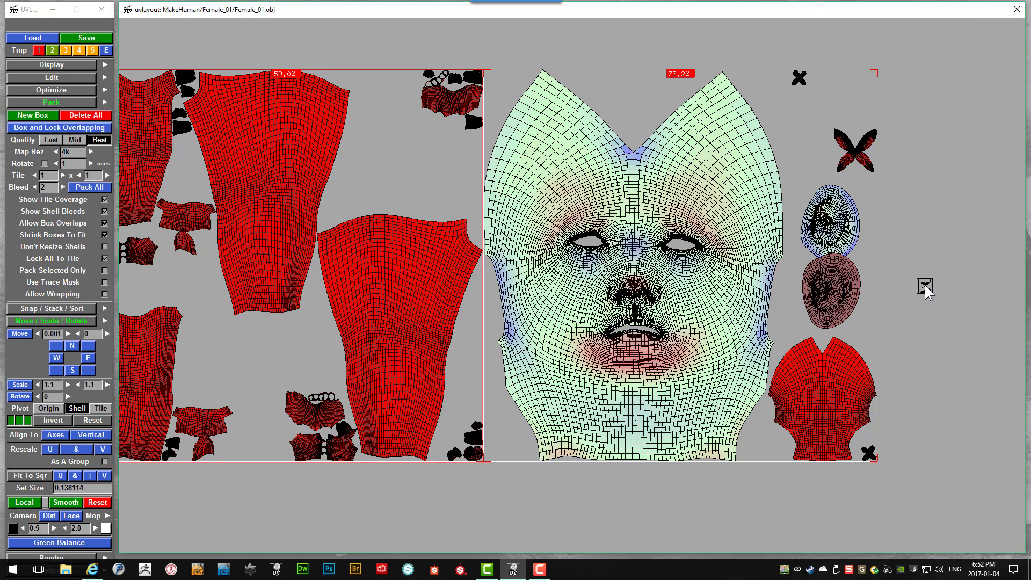
key("f")
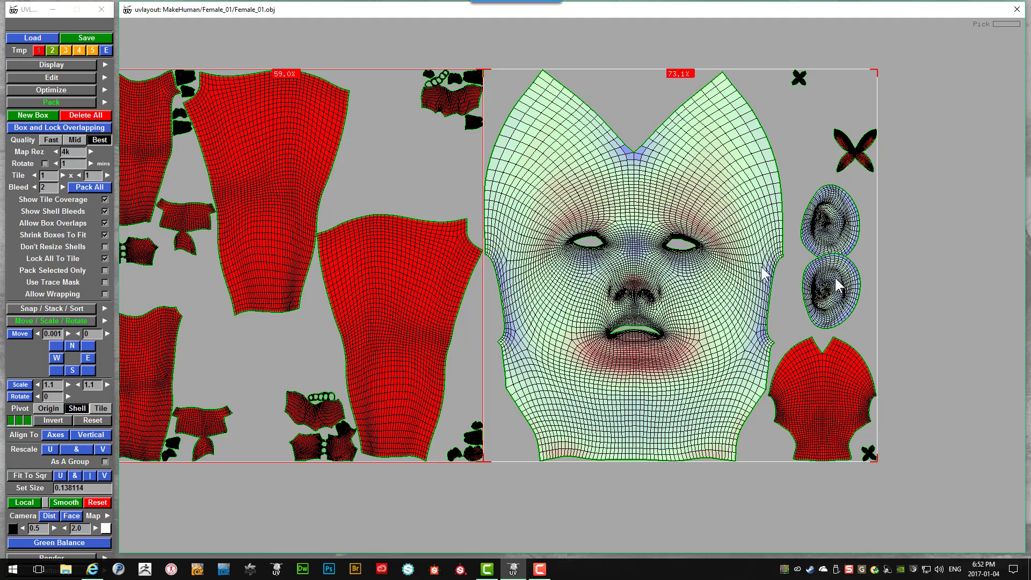
- Identify the upper ear shell on the 3D head, rotate it about half a turn to set its numbers upright, and shift it slightly up
key("1")
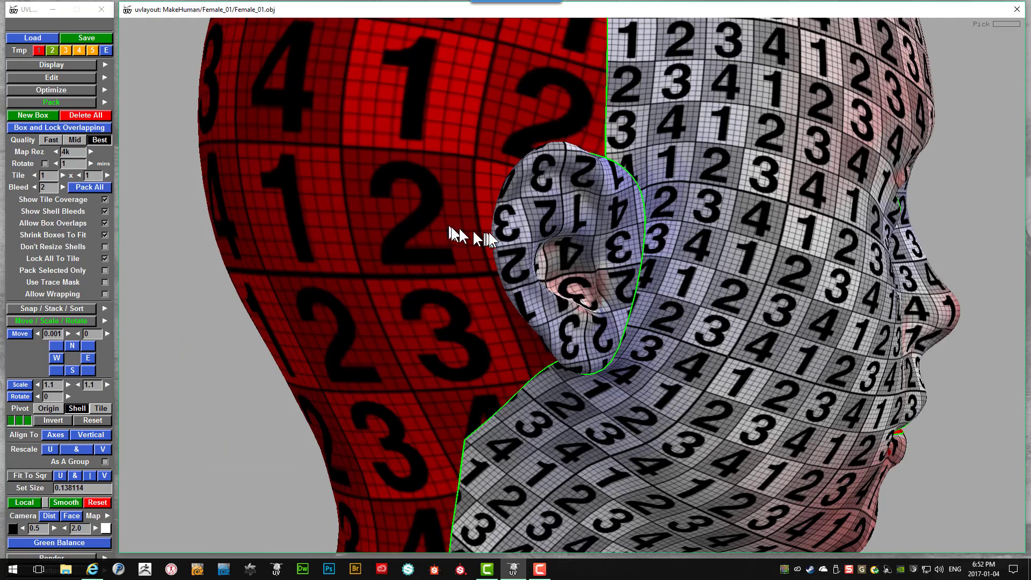
left_click_drag(566, 260, 542, 249)
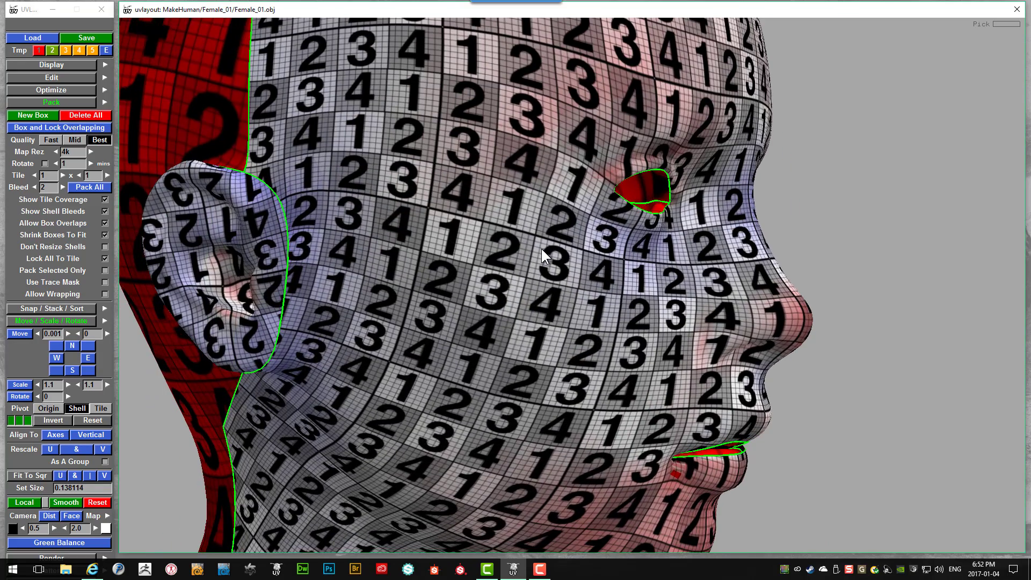
key("1")
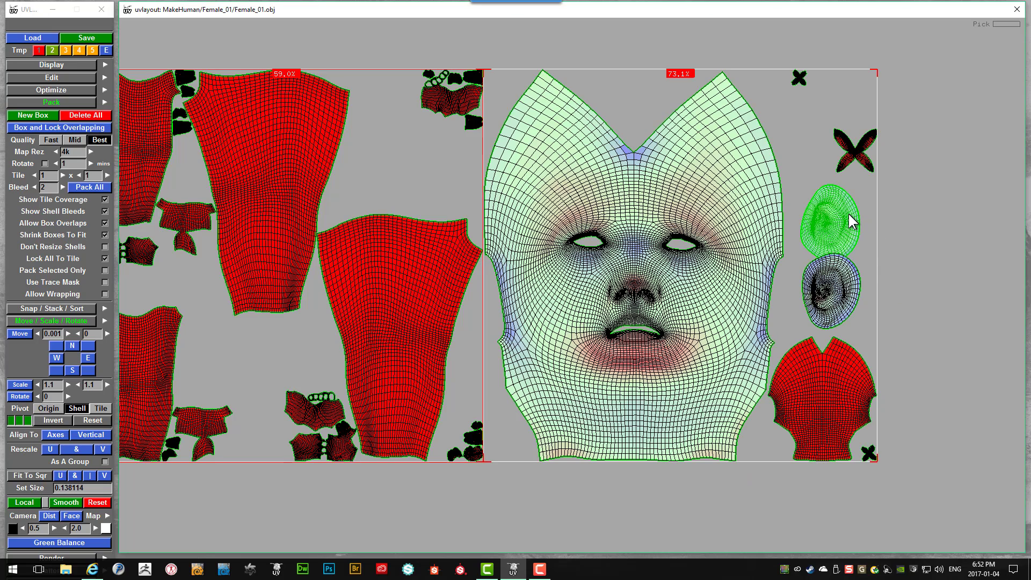
key("3")
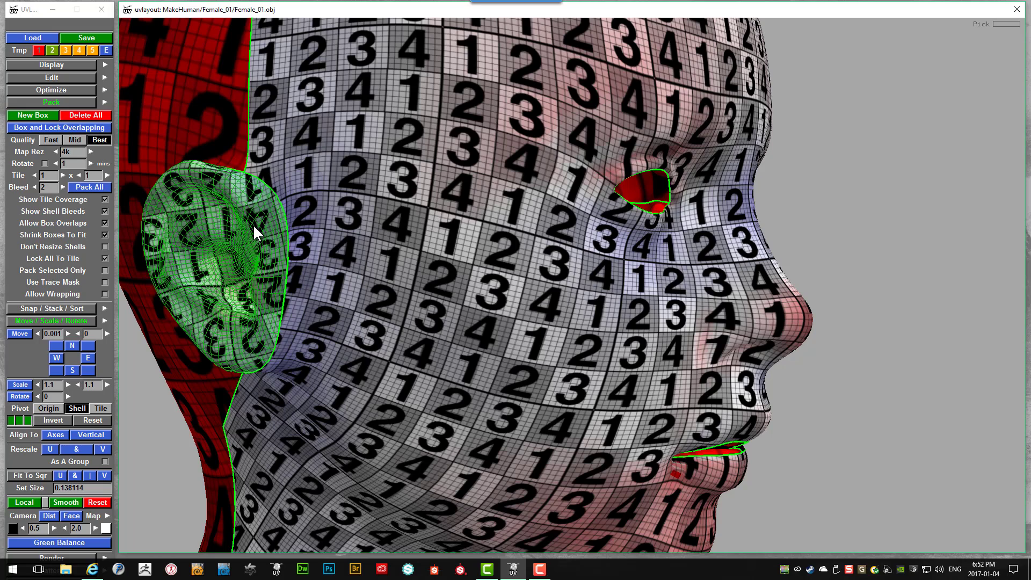
key("1")
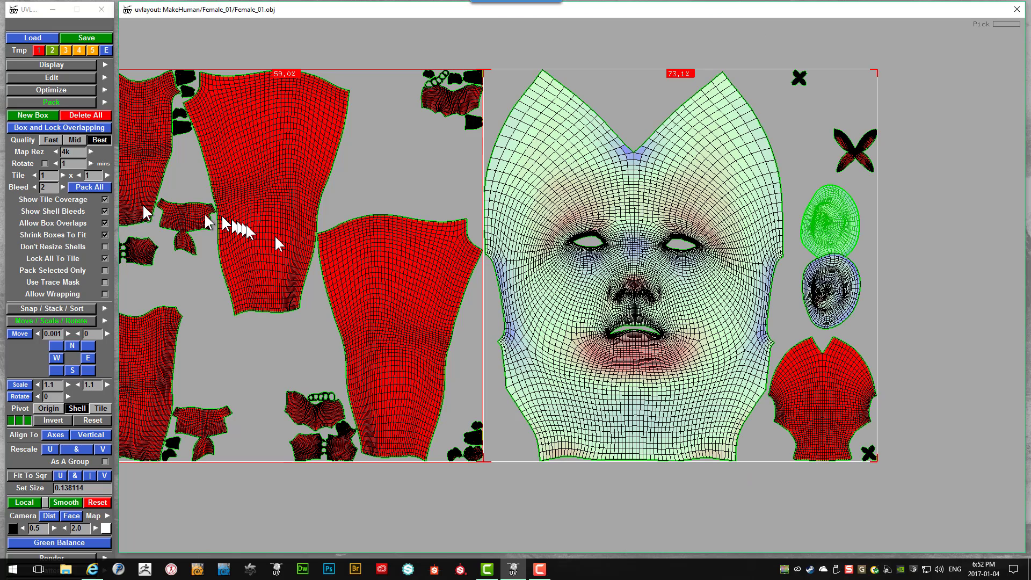
left_click_drag(830, 233, 1026, 232)
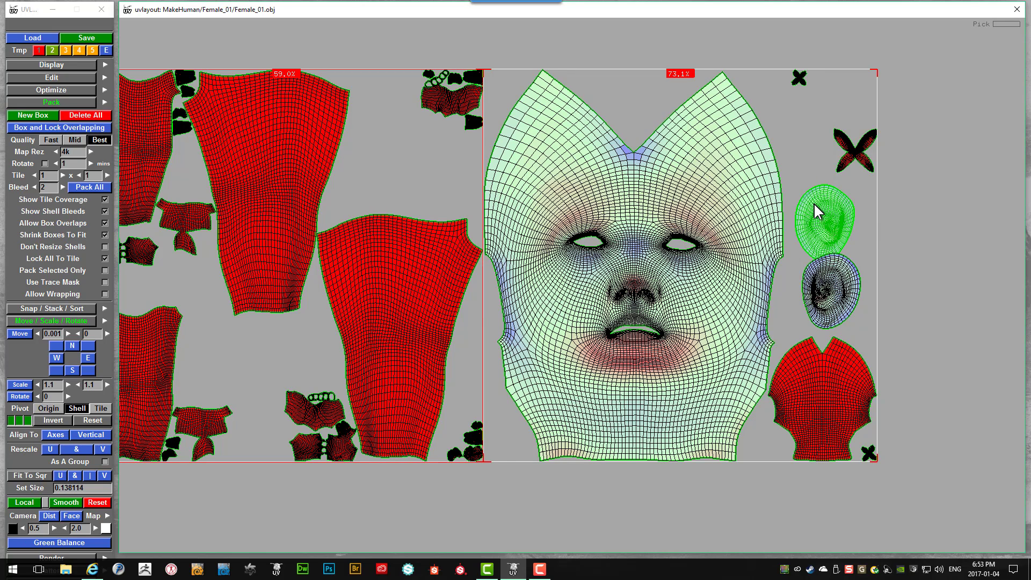
middle_click_drag(815, 205, 812, 183)
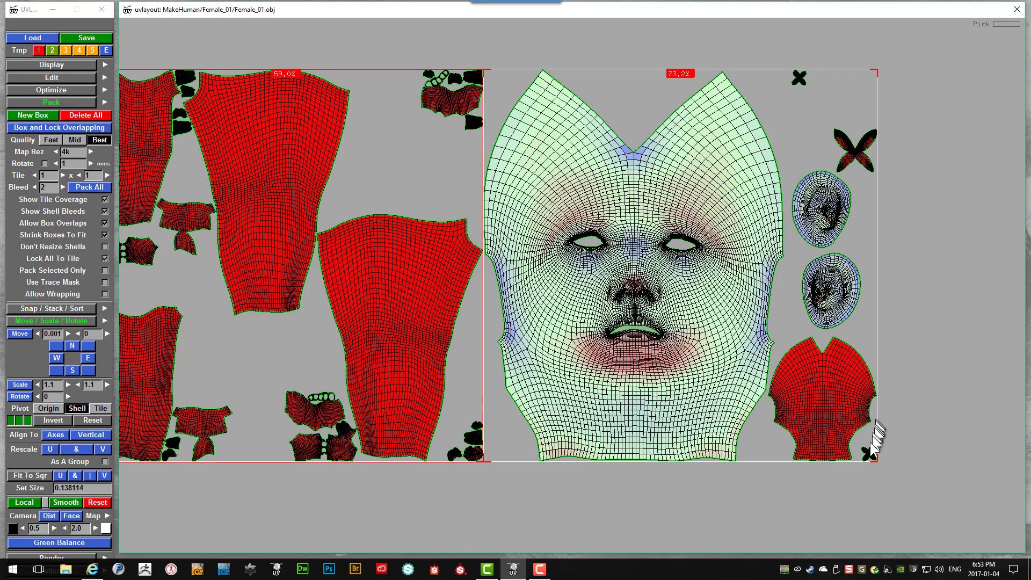
- Gather the small cross-shaped shell from the head tile's lower corner and the large one beside the other small cross at the tile's upper edge
middle_click_drag(870, 456, 816, 73)
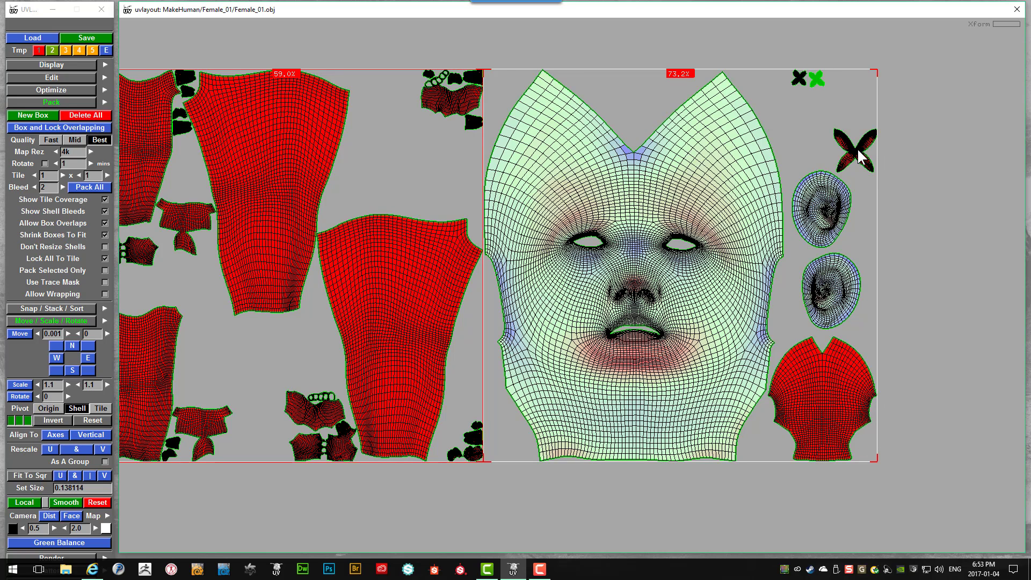
key("g")
key("g")
key("g")
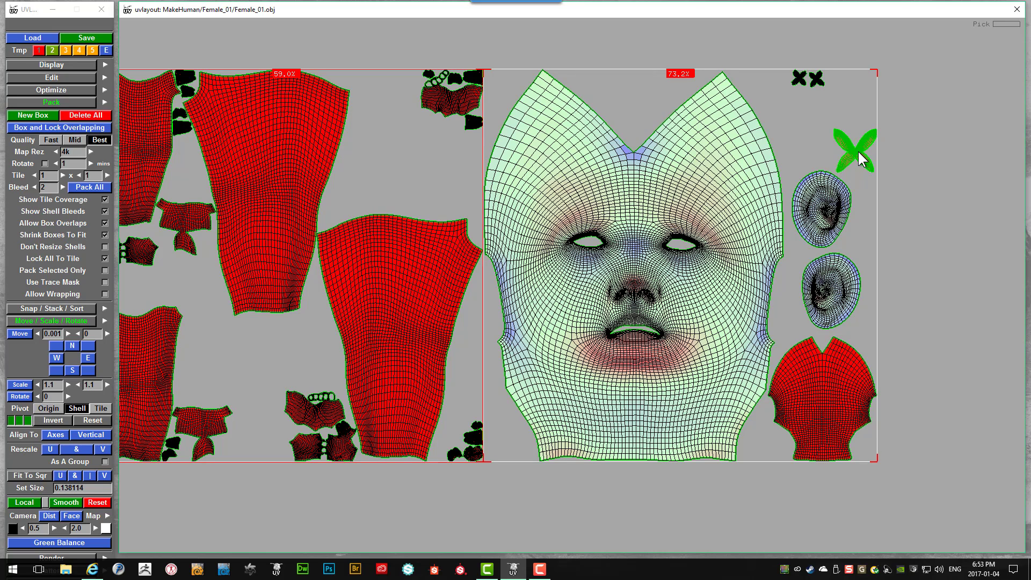
middle_click_drag(857, 149, 853, 96)
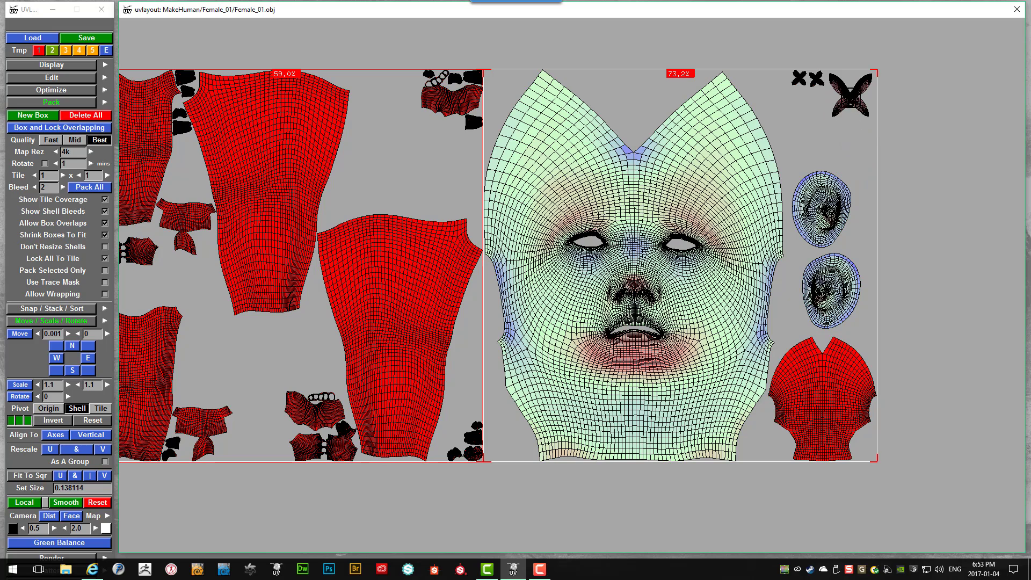
- Move the upper ear shell up and right, placing it beneath the cross-shaped shells and clear of the other ear
key("g")
key("g")
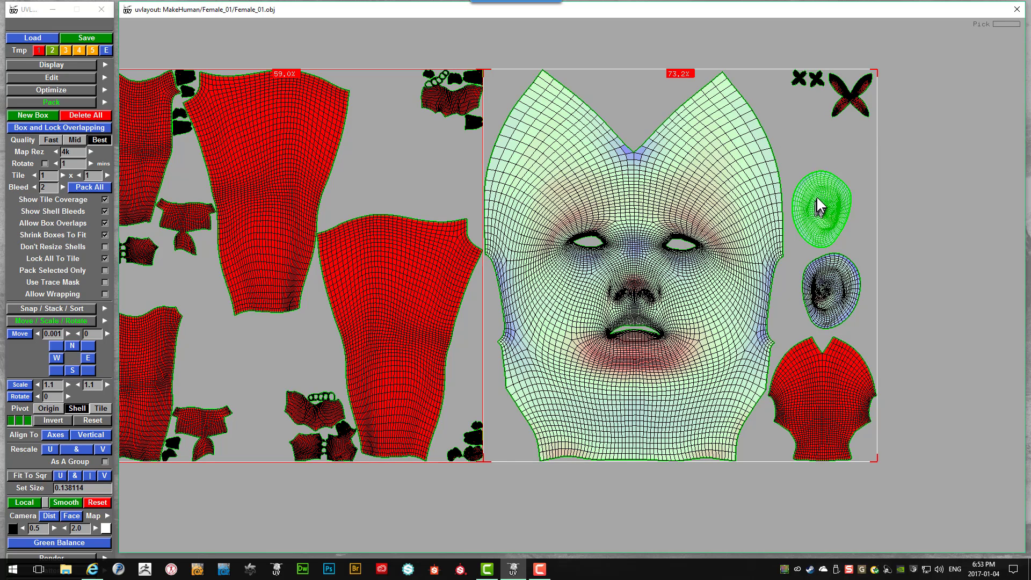
middle_click_drag(817, 195, 829, 163)
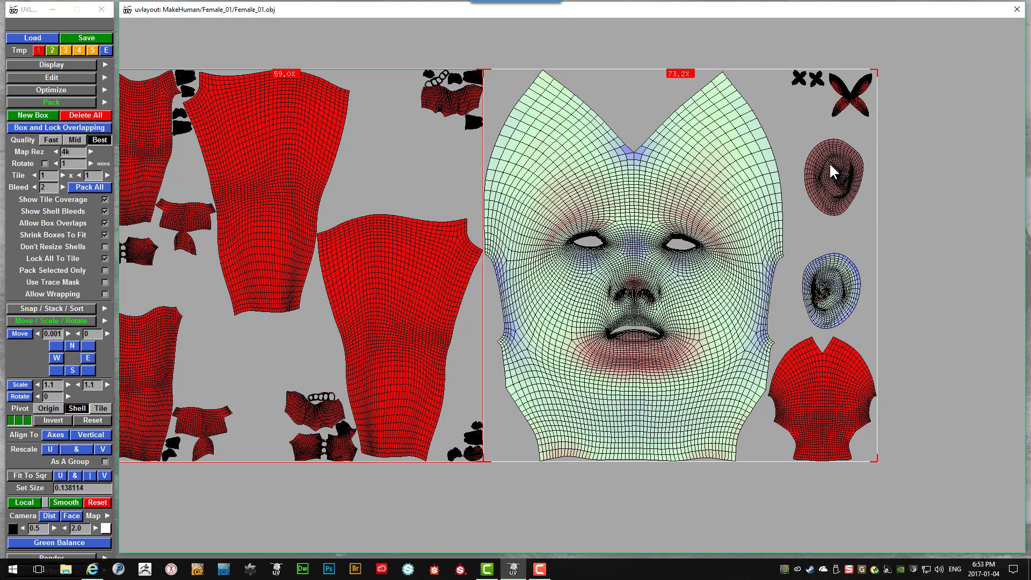
key("g")
key("g")
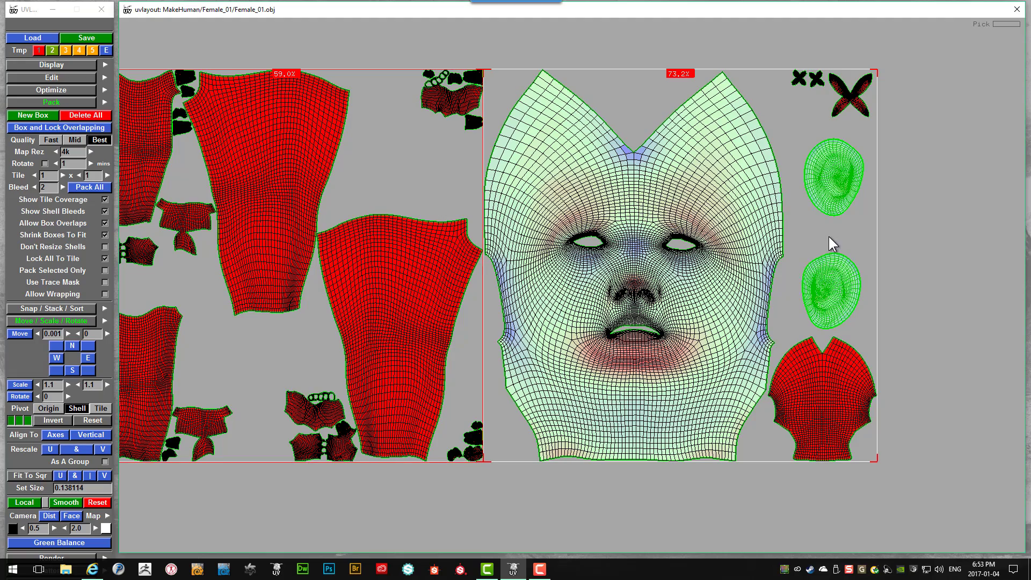
key("g")
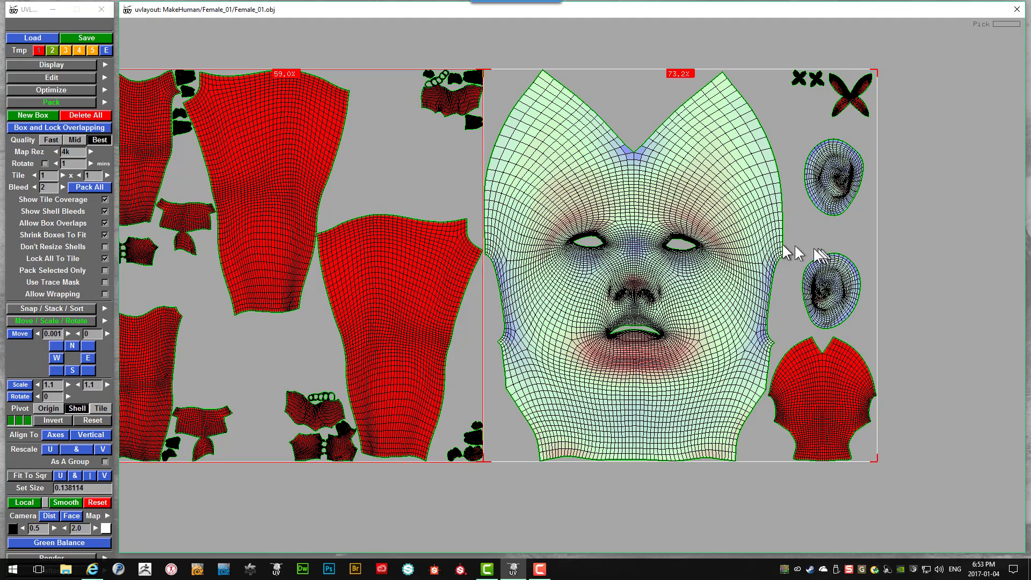
- Review the shell layout across all three UV tiles
right_click_drag(784, 245, 321, 245)
scroll(322, 246, "down", 2)
scroll(268, 251, "up", 2)
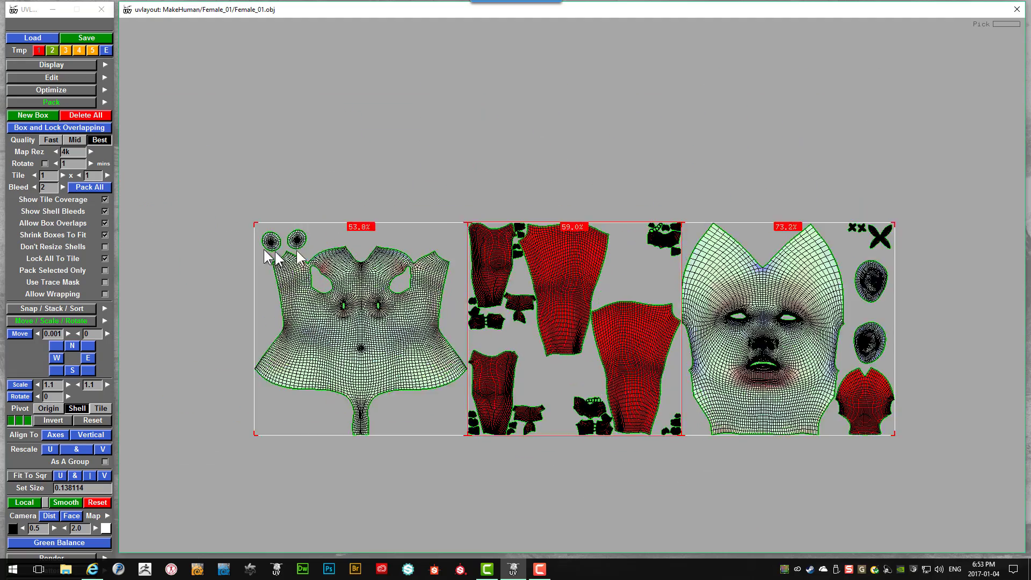
scroll(514, 321, "down", 2)
scroll(612, 356, "up", 6)
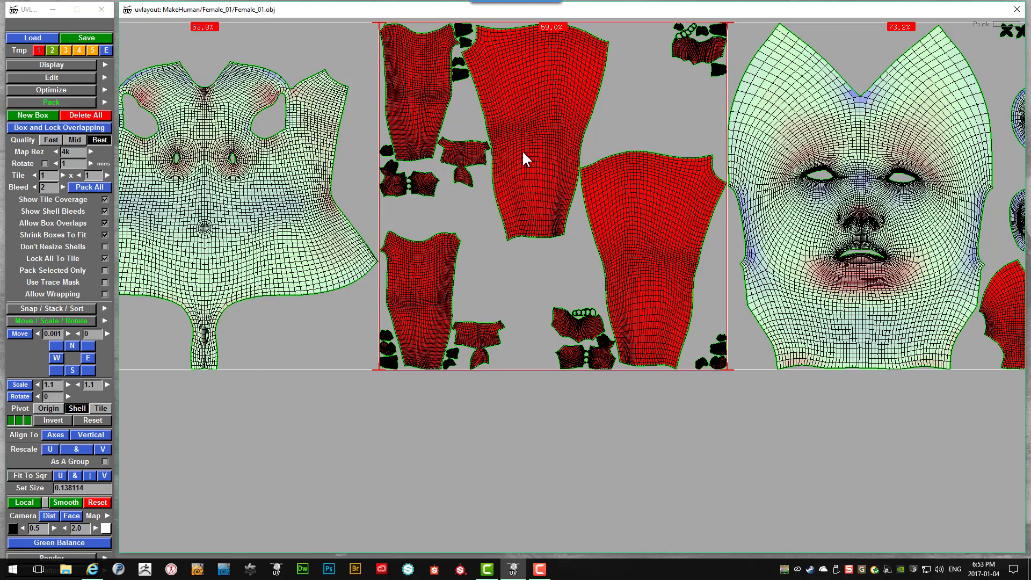
scroll(522, 150, "down", 1)
scroll(530, 160, "down", 1)
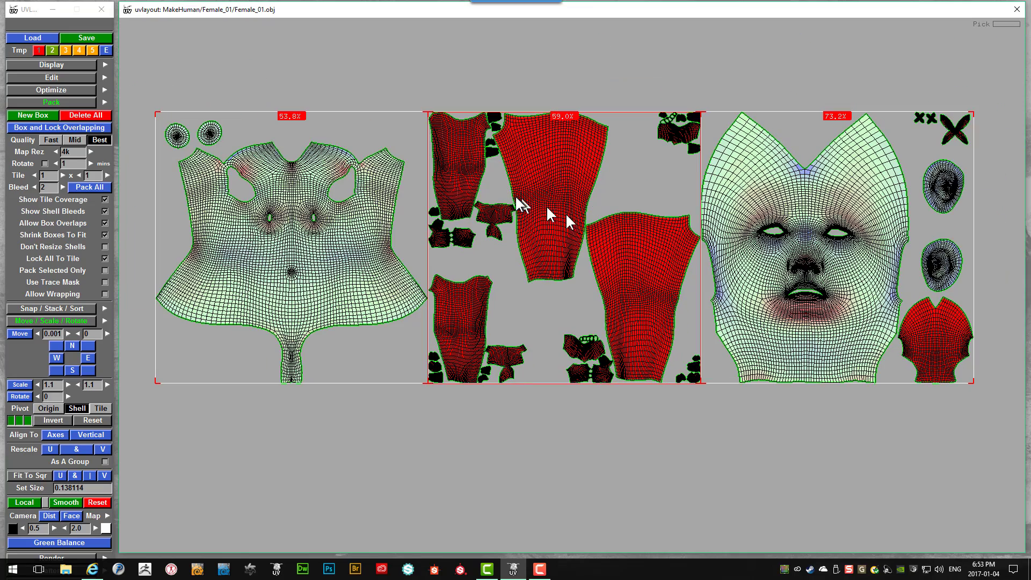
- Examine the numbered checker texture on the 3D model from the head over the torso and arms down to the legs and feet
key("3")
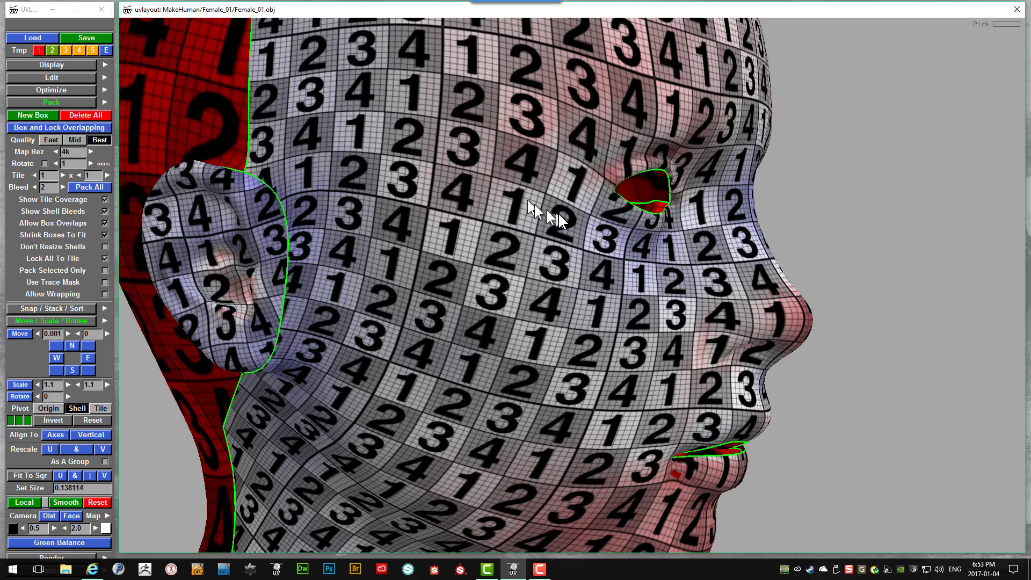
scroll(549, 216, "down", 2)
scroll(532, 263, "down", 4)
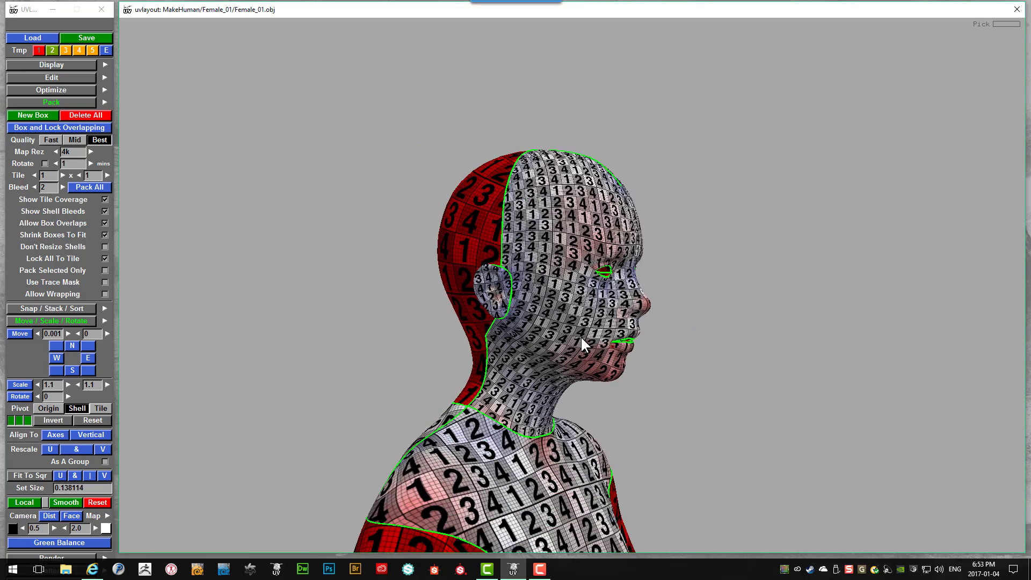
left_click_drag(581, 337, 534, 348)
scroll(539, 357, "down", 4)
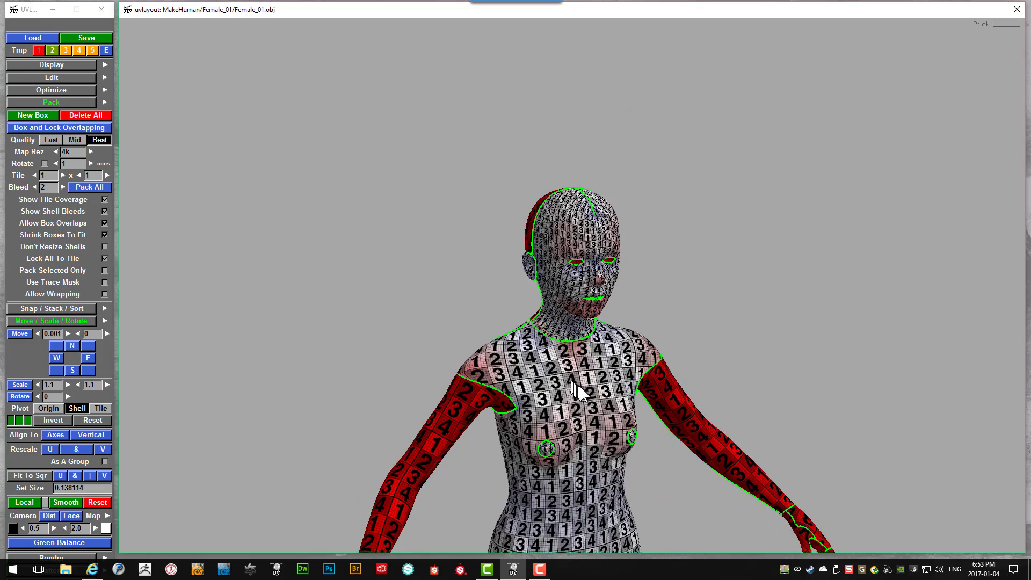
scroll(583, 397, "up", 4)
left_click_drag(584, 399, 565, 394)
right_click_drag(566, 394, 606, 472)
middle_click_drag(605, 472, 613, 408)
right_click_drag(614, 408, 534, 286)
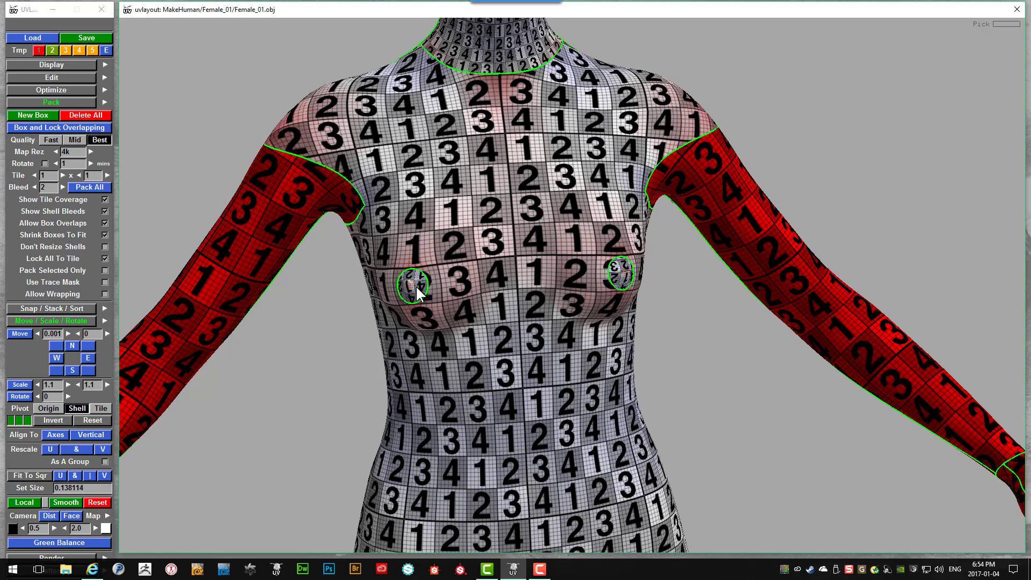
right_click_drag(546, 351, 542, 274)
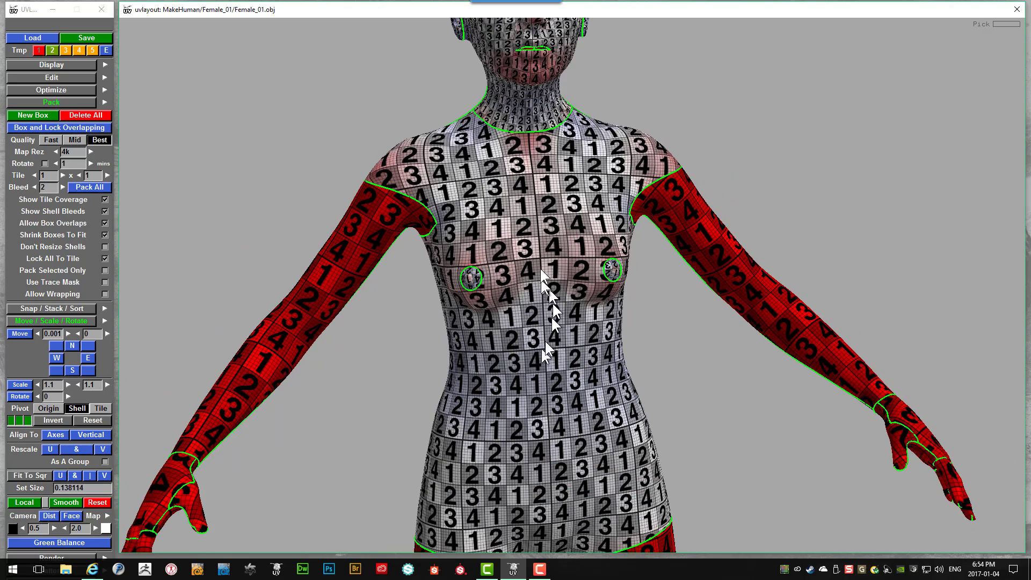
right_click_drag(540, 412, 621, 382)
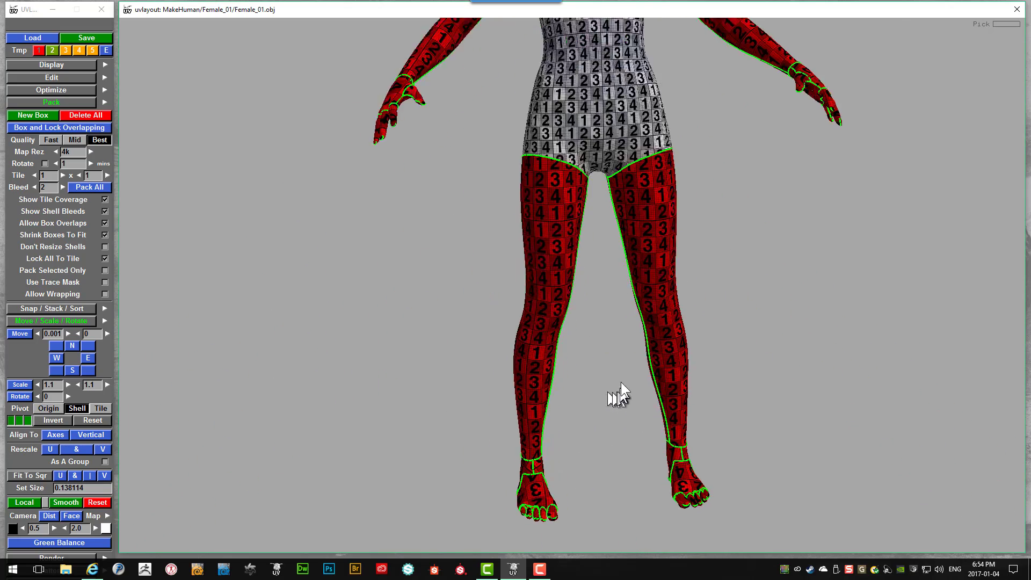
- Inspect the checker texture around the shoulder seam, comparing the number sizes on the arm and the torso
middle_click_drag(621, 382, 611, 307)
right_click_drag(612, 307, 558, 72)
middle_click_drag(557, 107, 562, 141)
left_click_drag(469, 102, 450, 80)
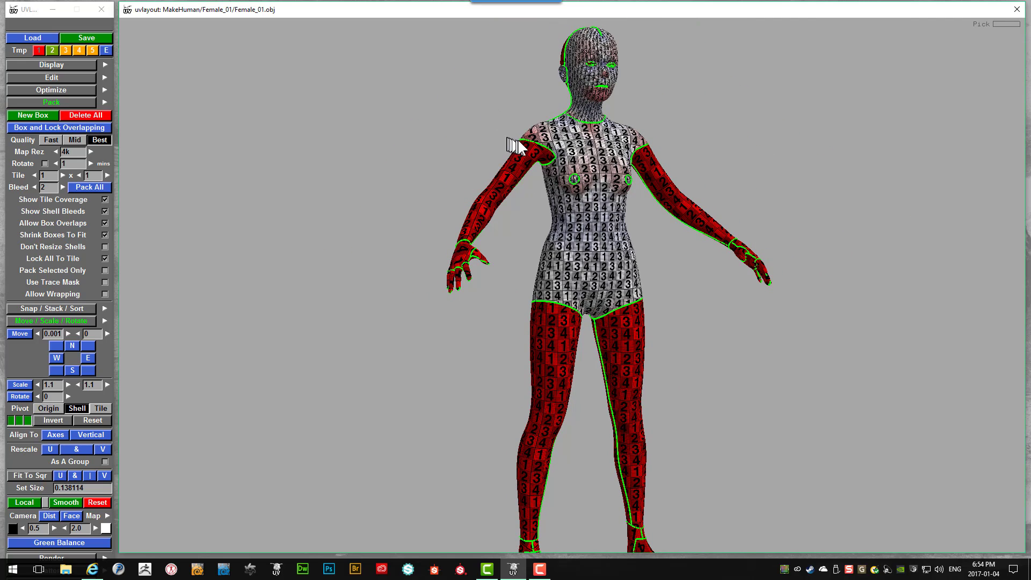
right_click_drag(495, 128, 510, 150)
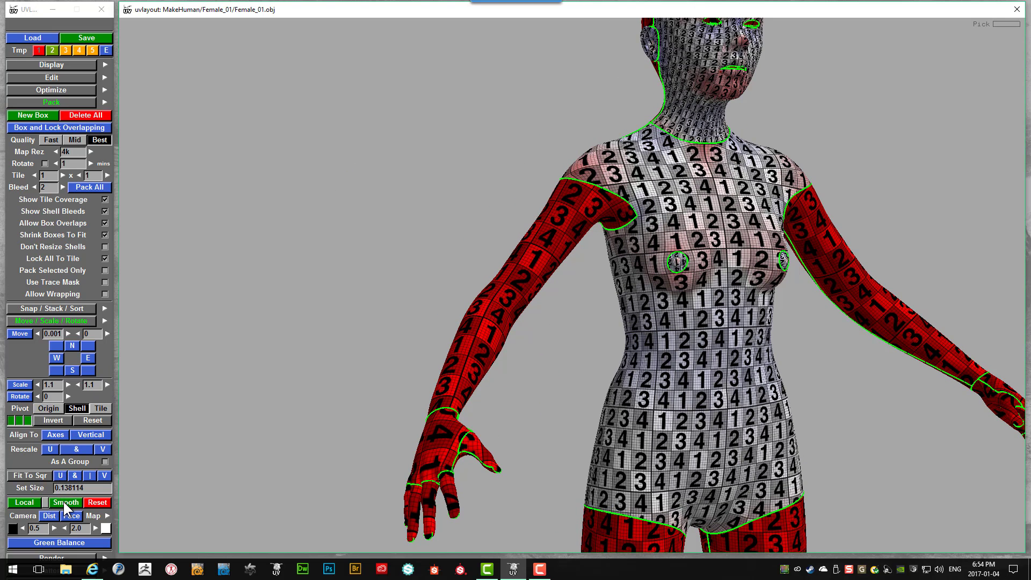
right_click_drag(541, 205, 643, 214)
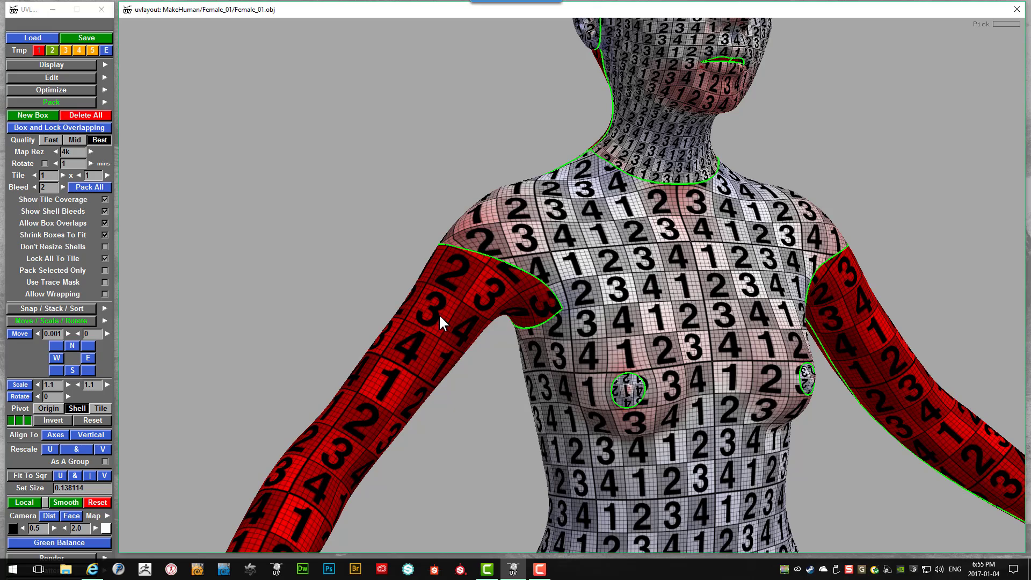
- Compare the checker texture across the head, chest and both arms from the front, at close range and from farther away
scroll(469, 291, "down", 4)
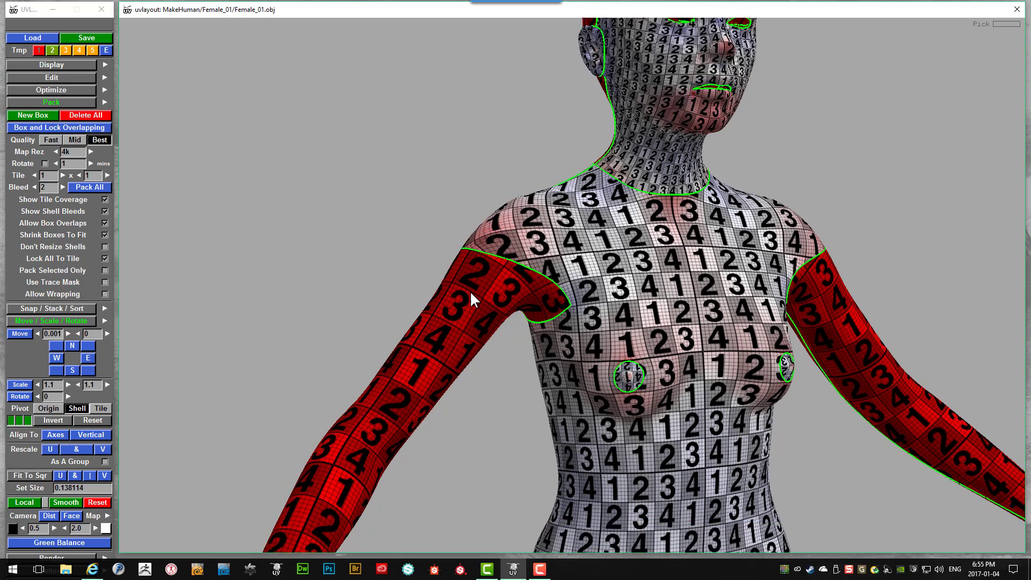
scroll(527, 301, "down", 3)
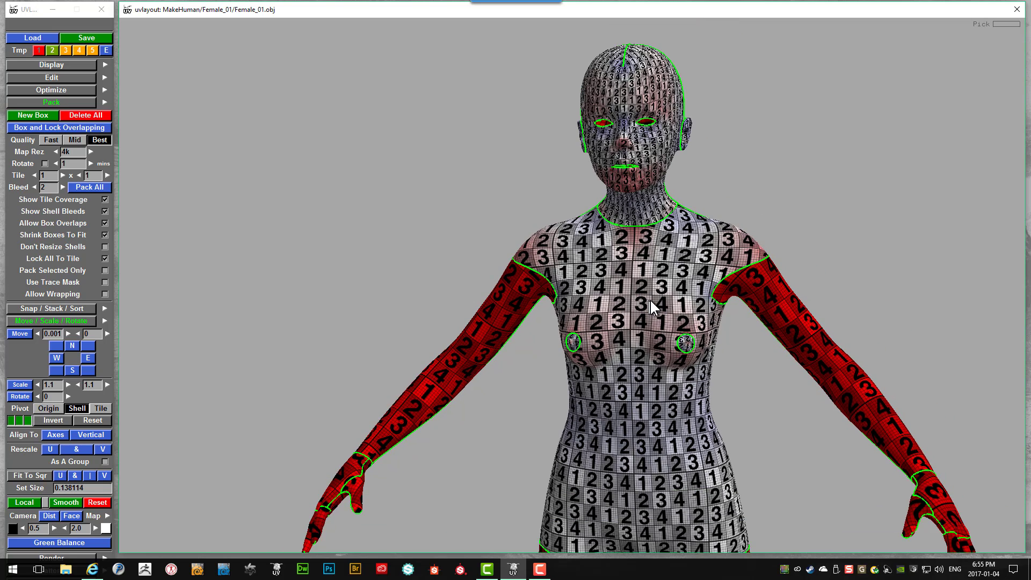
scroll(635, 262, "down", 2)
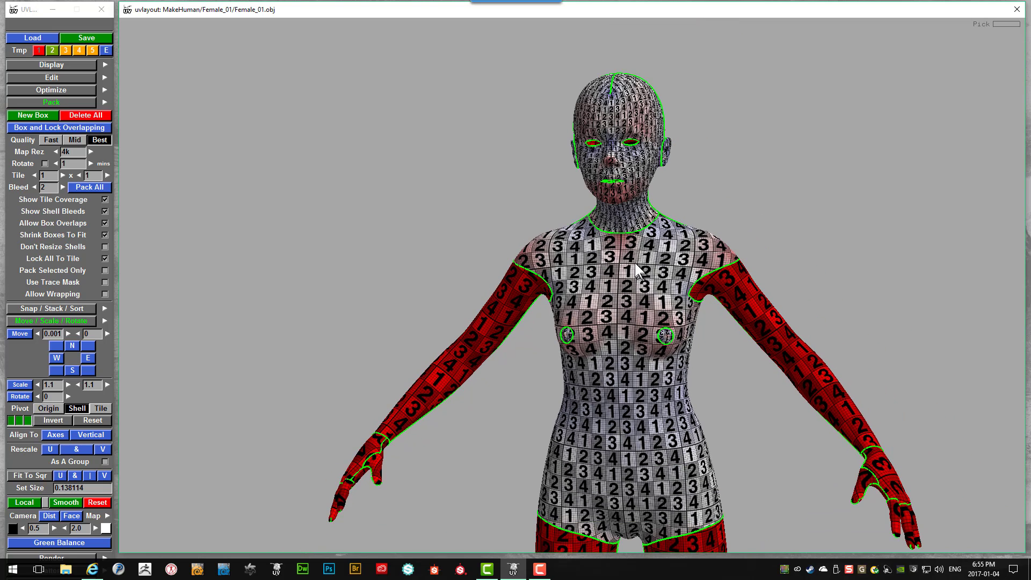
scroll(647, 287, "down", 2)
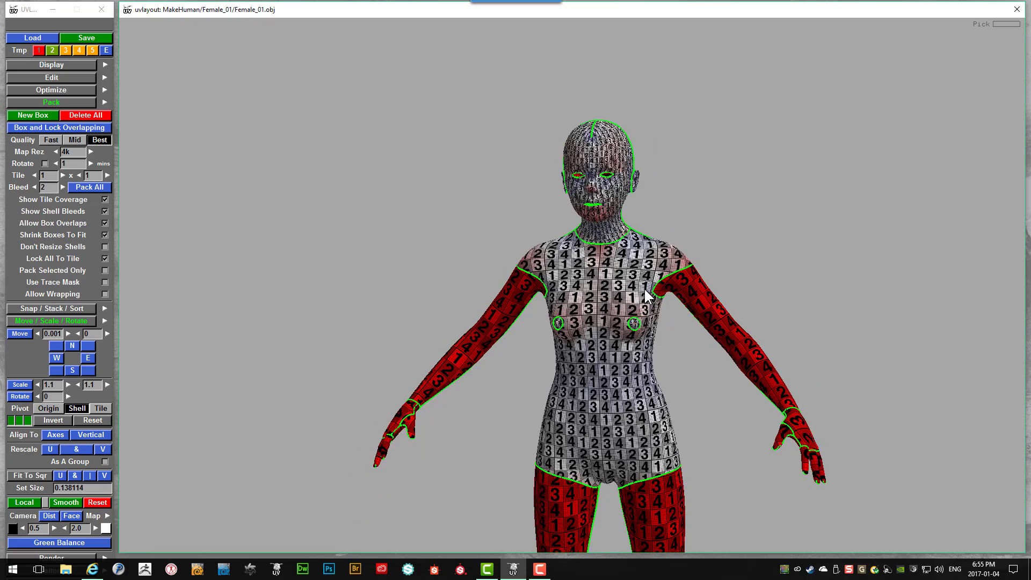
scroll(643, 288, "up", 6)
scroll(617, 297, "up", 4)
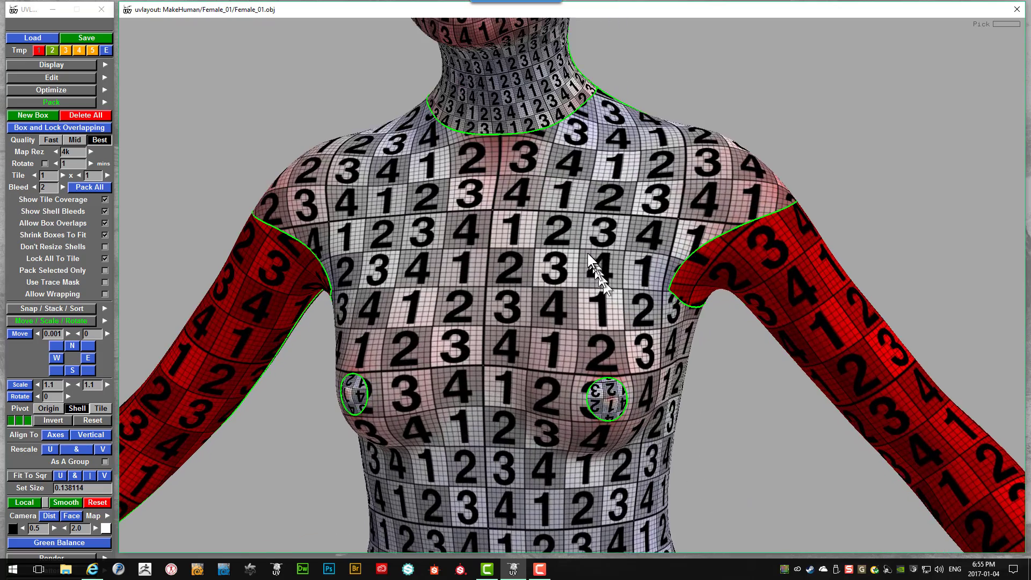
scroll(500, 260, "down", 4)
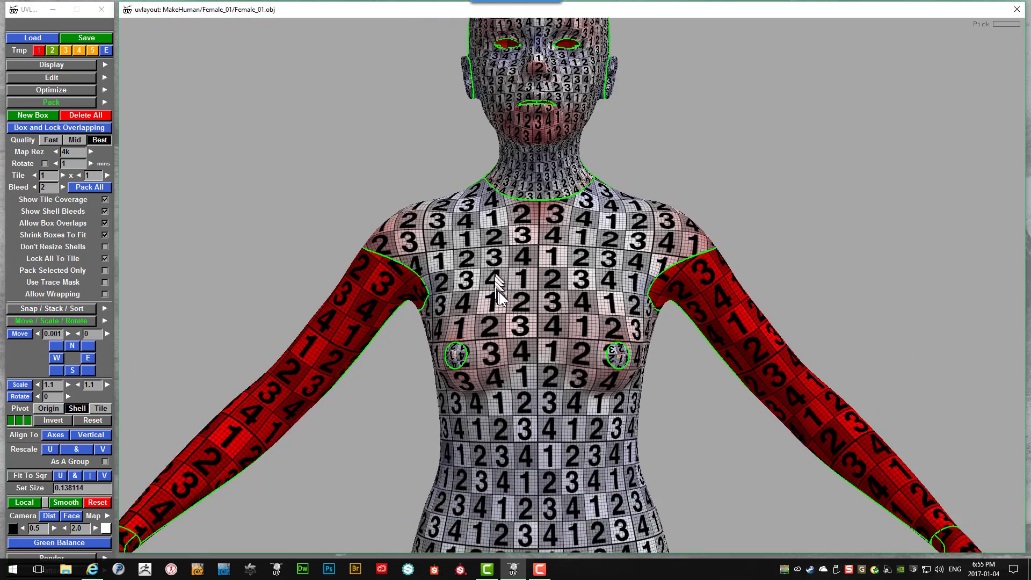
scroll(555, 295, "down", 2)
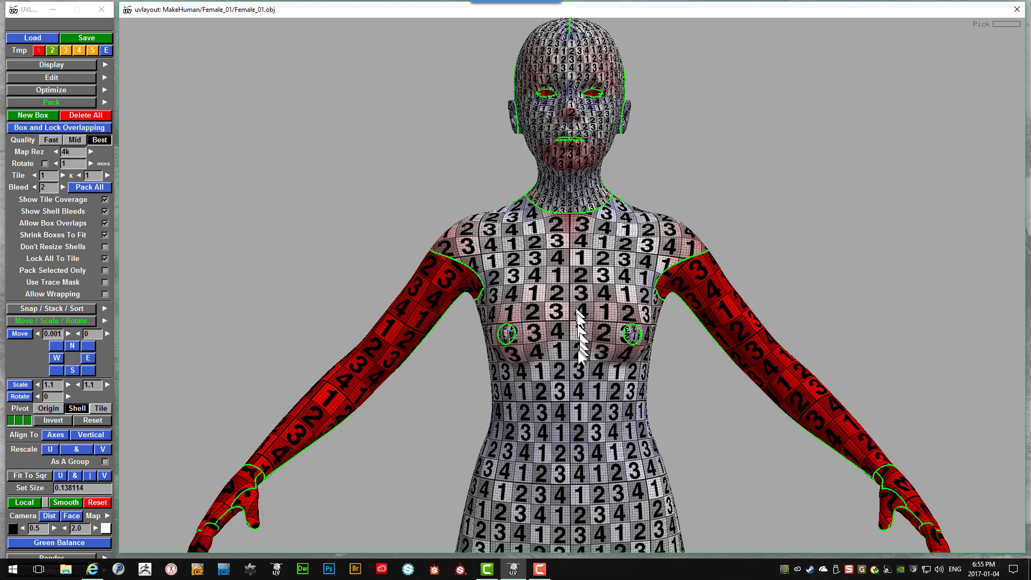
scroll(577, 349, "down", 5)
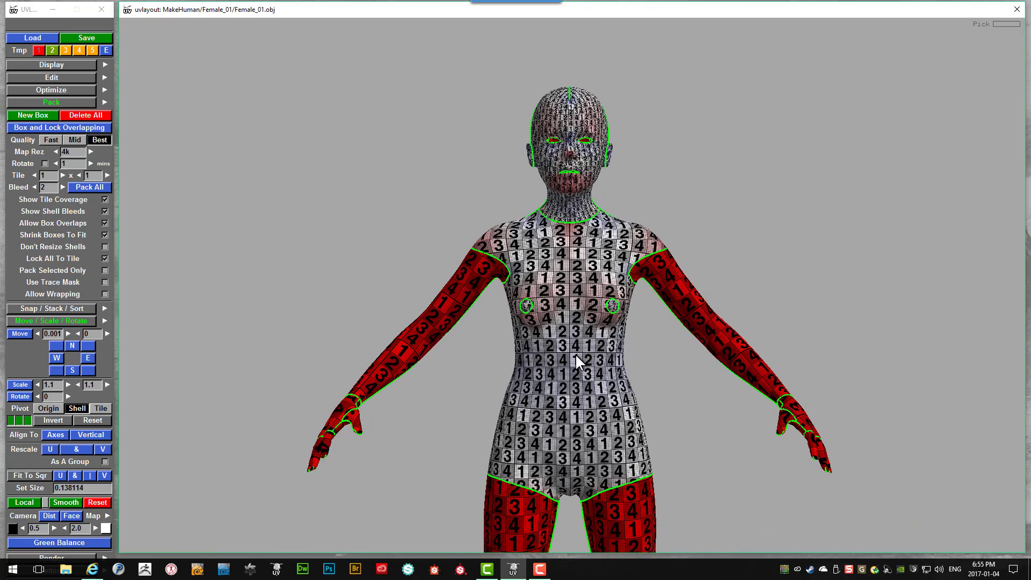
scroll(572, 343, "up", 3)
mouse_move(575, 333)
left_mouse_down()
mouse_move(523, 353)
mouse_move(451, 359)
mouse_move(371, 348)
mouse_move(360, 379)
mouse_move(309, 379)
mouse_move(518, 385)
mouse_move(555, 347)
mouse_move(583, 341)
left_mouse_up()
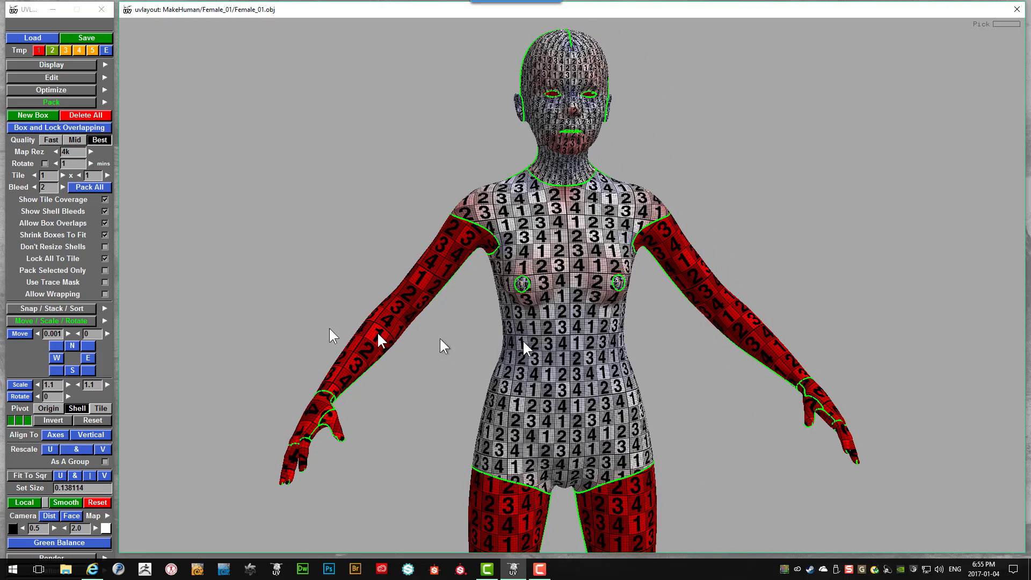
- Collapse the Move / Scale / Rotate options
left_click(56, 321)
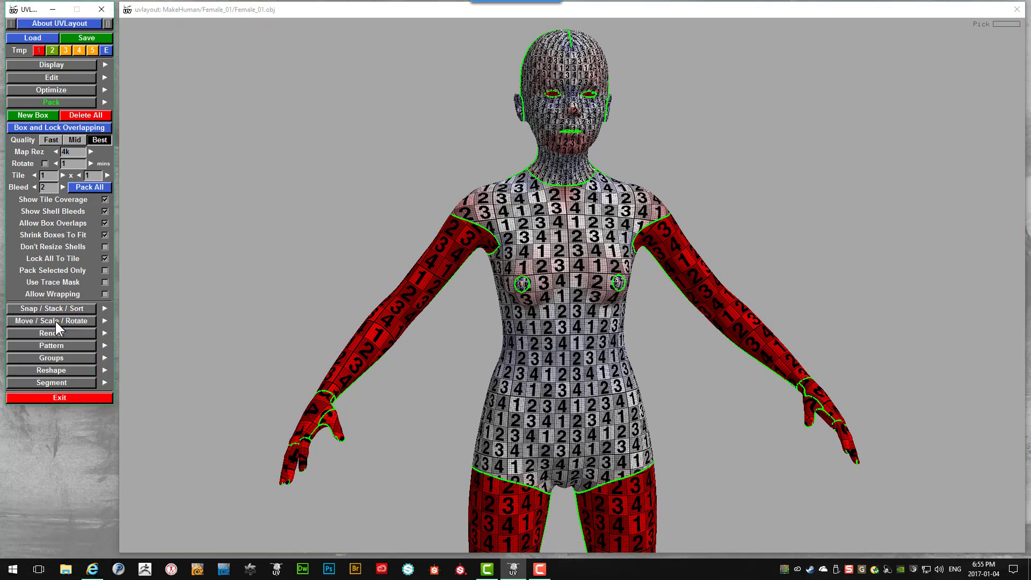